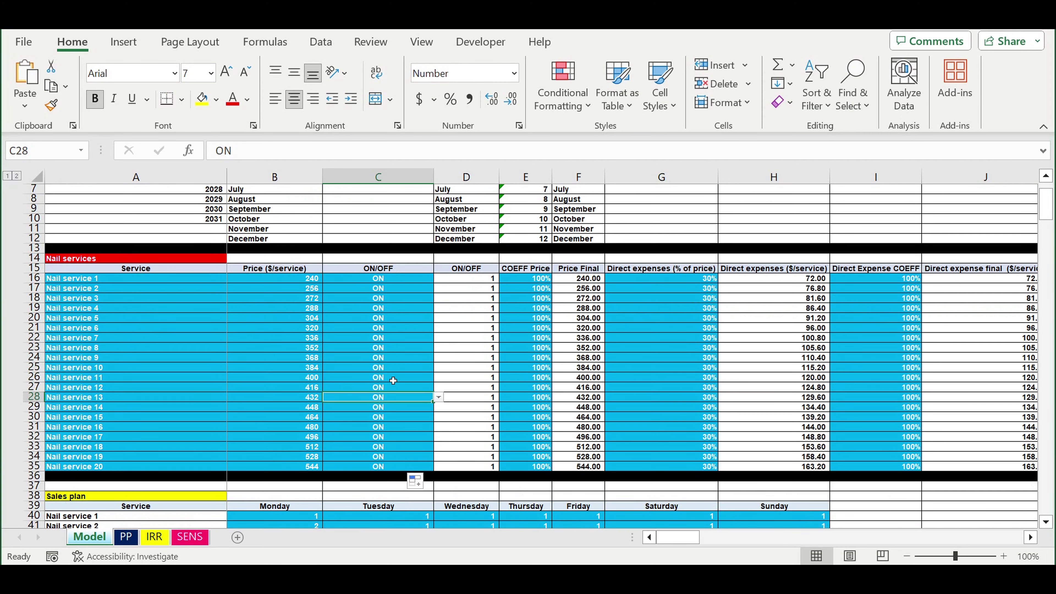
# - Switch nail services 9 through 20 OFF in the nail services table and check the charts on the PP sheet
pyautogui.click(440, 359)
pyautogui.click(411, 360)
pyautogui.click(438, 358)
pyautogui.click(397, 384)
pyautogui.moveTo(433, 362); pyautogui.dragTo(380, 483)
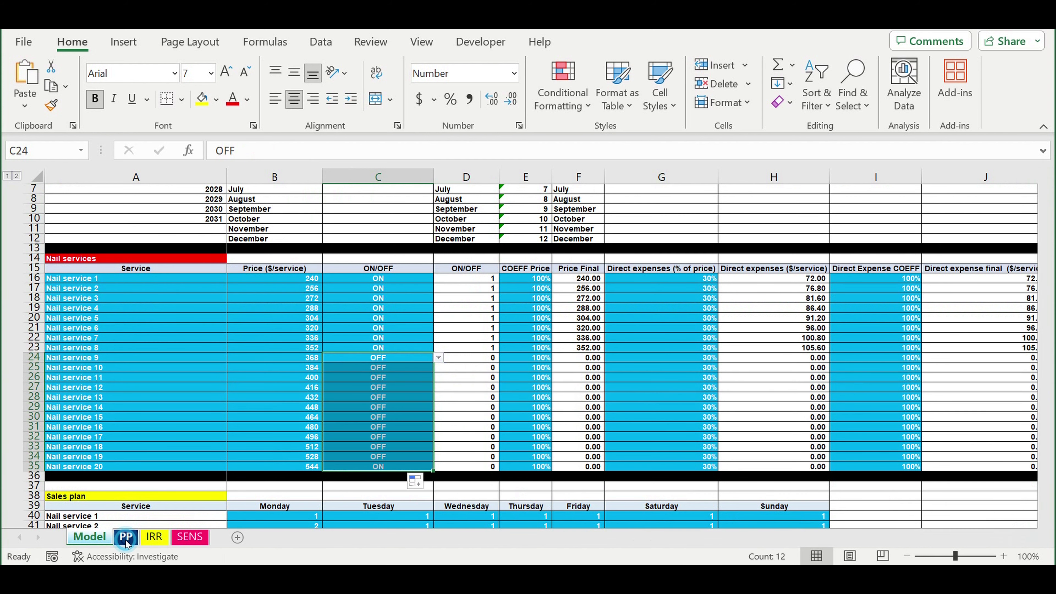
pyautogui.click(135, 539)
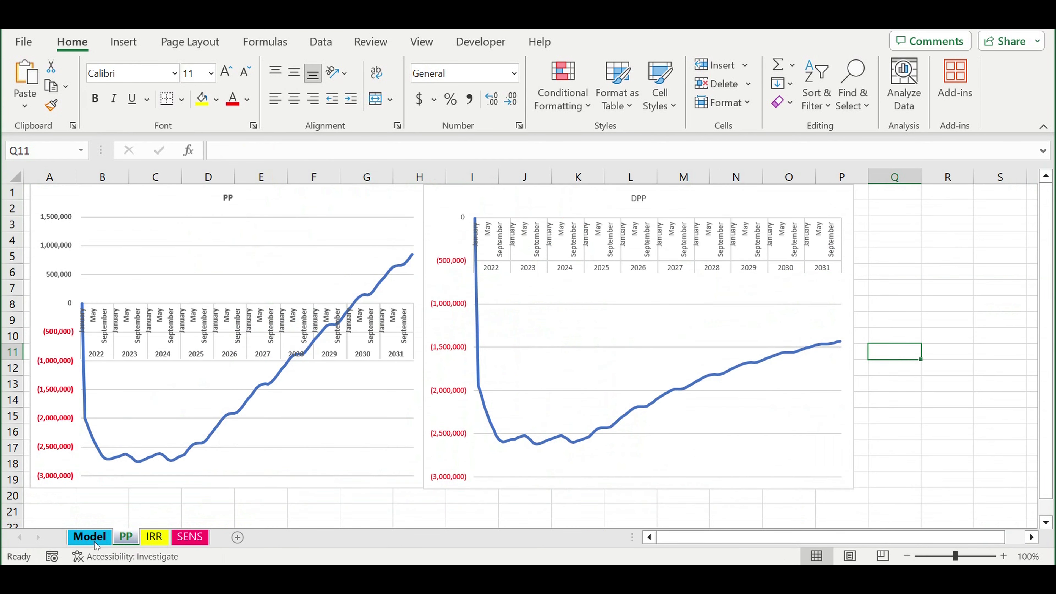
# - Fill the ON setting from nail service 7 down to nail service 13 and check the PP sheet charts
pyautogui.click(93, 539)
pyautogui.click(428, 338)
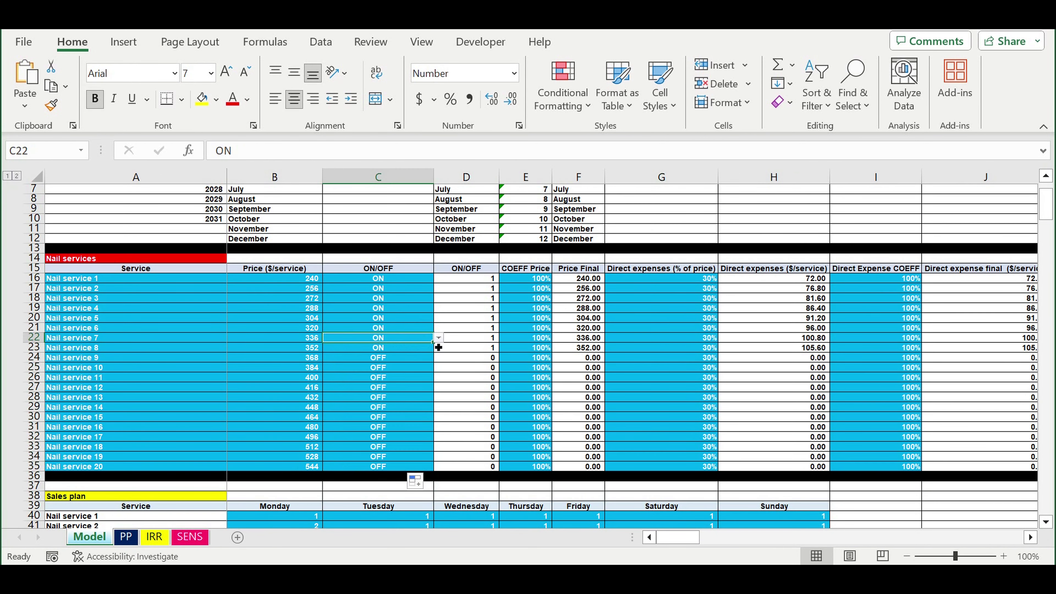
pyautogui.moveTo(435, 355); pyautogui.dragTo(416, 434)
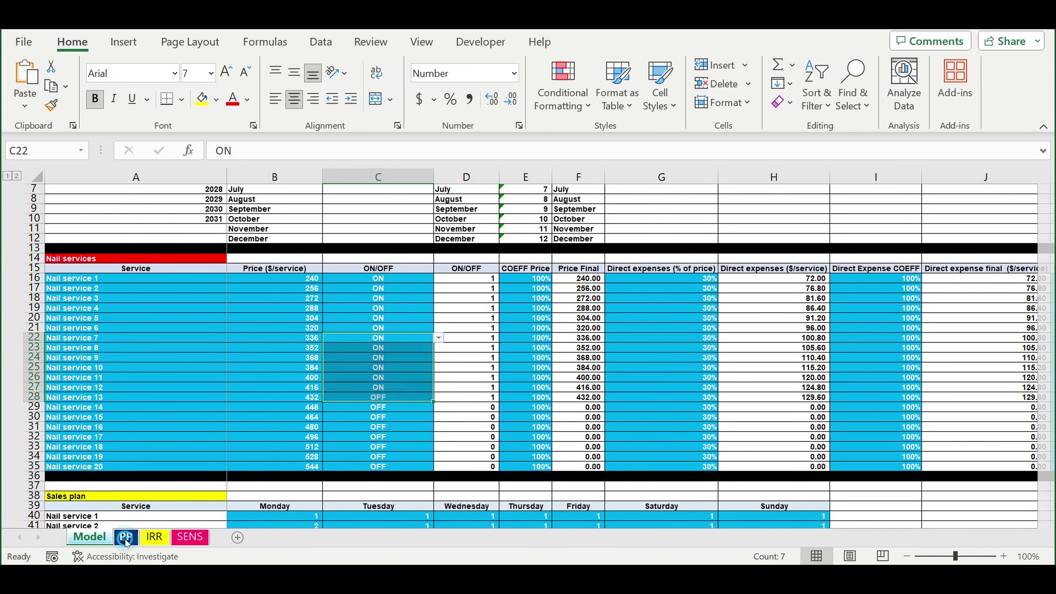
pyautogui.click(127, 538)
pyautogui.click(92, 539)
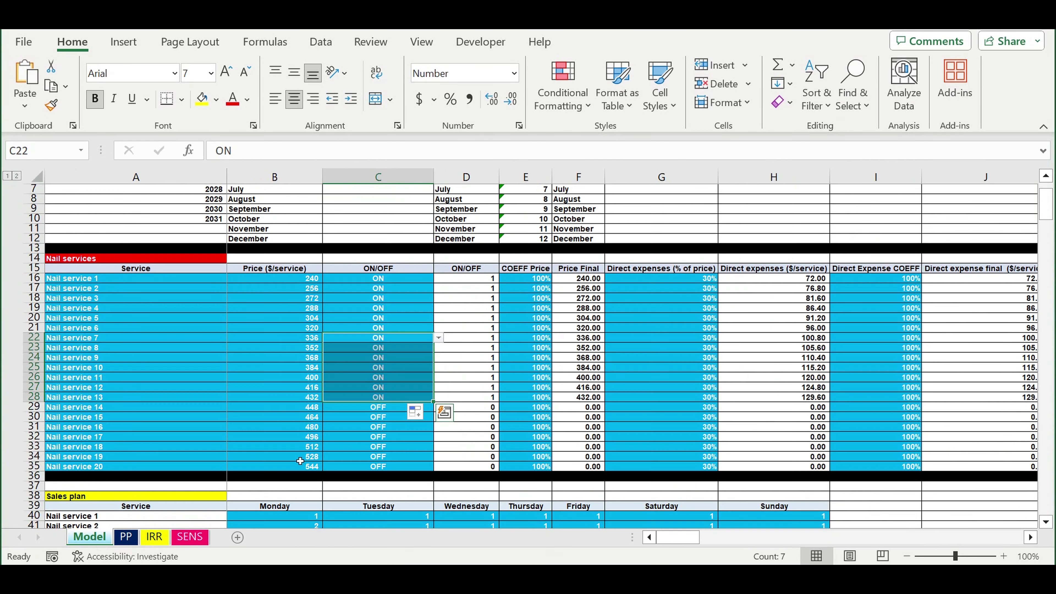
# - Fill the ON setting down through nail service 20 on the Model sheet
pyautogui.click(405, 379)
pyautogui.moveTo(435, 391); pyautogui.dragTo(437, 457)
pyautogui.moveTo(381, 328); pyautogui.dragTo(386, 327)
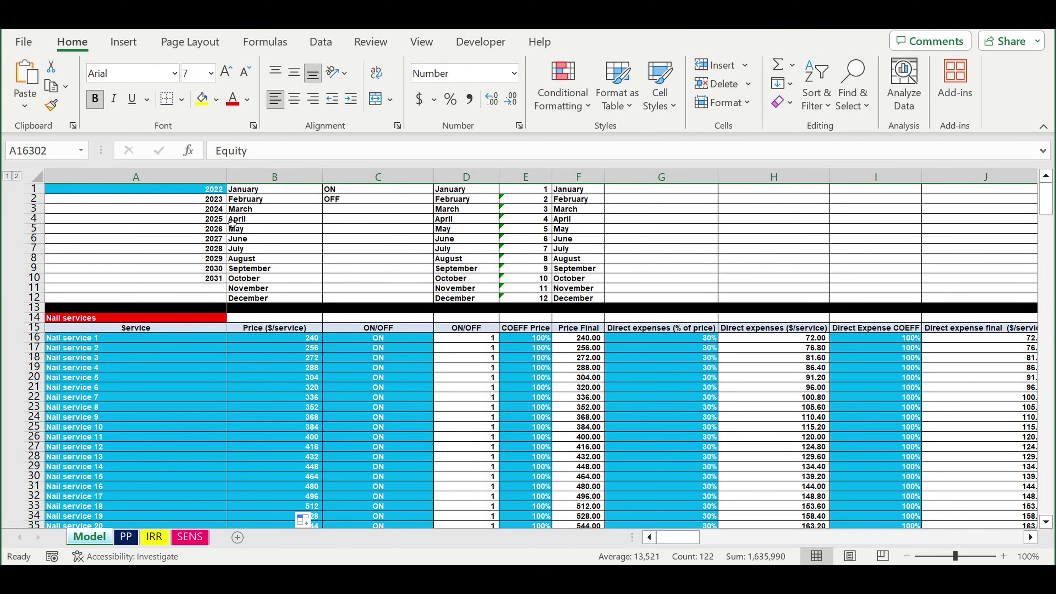
# - Review the start year in A1 and the service names, prices and ON/OFF settings of the nail services
pyautogui.click(214, 192)
pyautogui.moveTo(204, 337); pyautogui.dragTo(207, 486)
pyautogui.moveTo(285, 340); pyautogui.dragTo(290, 456)
pyautogui.moveTo(394, 337); pyautogui.dragTo(391, 456)
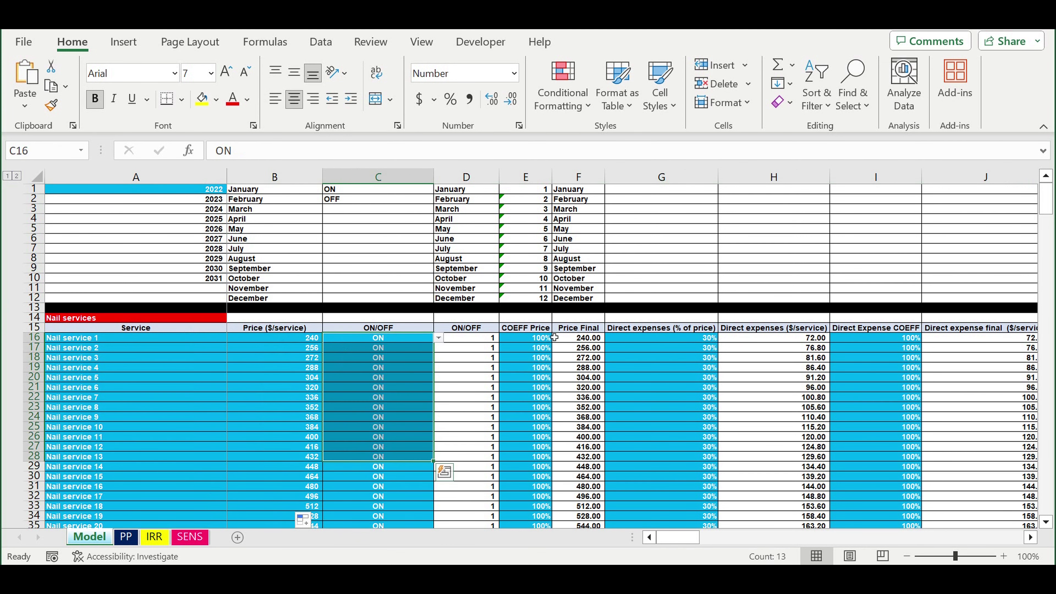
# - Review the nail services' price coefficients, direct expense percentages, direct expense coefficients and the inputs in columns K and L
pyautogui.moveTo(542, 338); pyautogui.dragTo(541, 446)
pyautogui.moveTo(693, 341); pyautogui.dragTo(690, 445)
pyautogui.moveTo(893, 341); pyautogui.dragTo(892, 447)
pyautogui.moveTo(690, 540); pyautogui.dragTo(711, 542)
pyautogui.moveTo(751, 341); pyautogui.dragTo(827, 476)
pyautogui.moveTo(669, 541); pyautogui.dragTo(659, 540)
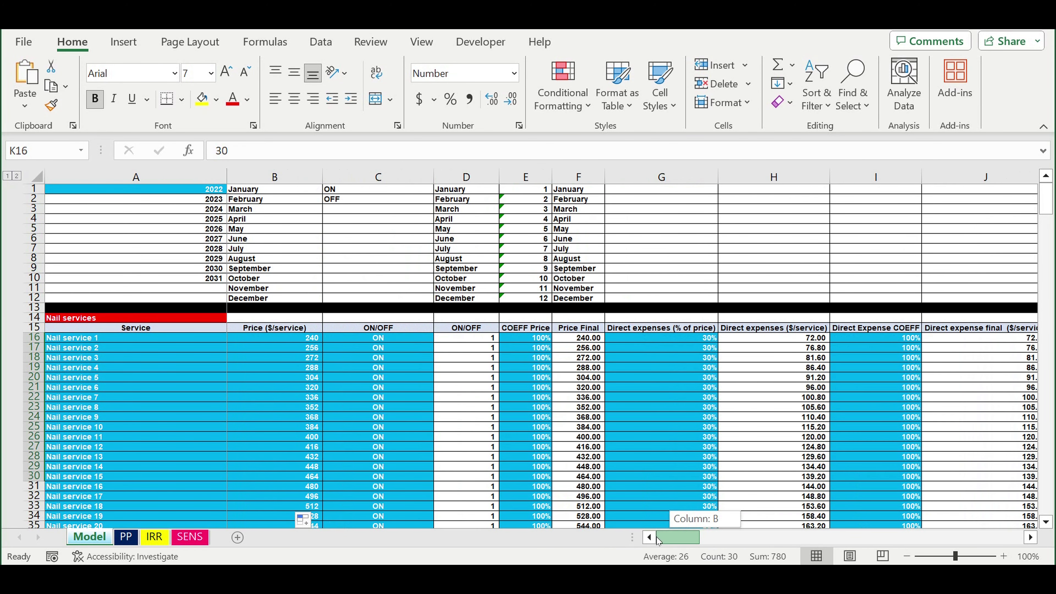
# - Examine the sales plan's weekday quantities, the daily coefficients in row 61 and the per-service coefficients
pyautogui.scroll(-9, 570, 431)
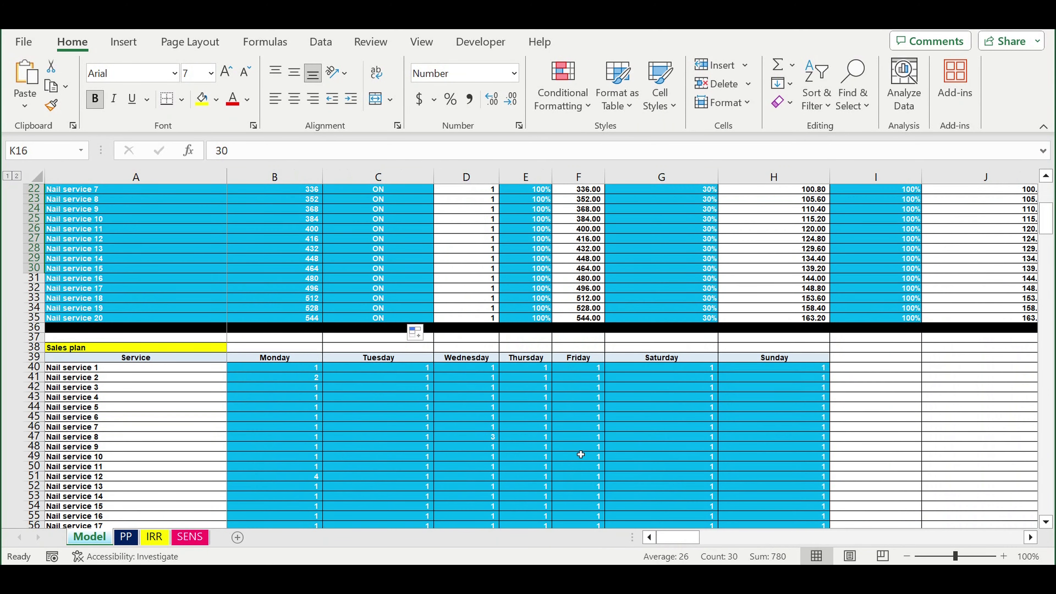
pyautogui.moveTo(309, 312)
pyautogui.mouseDown()
pyautogui.moveTo(432, 354)
pyautogui.moveTo(748, 498)
pyautogui.mouseUp()
pyautogui.moveTo(312, 519); pyautogui.dragTo(750, 517)
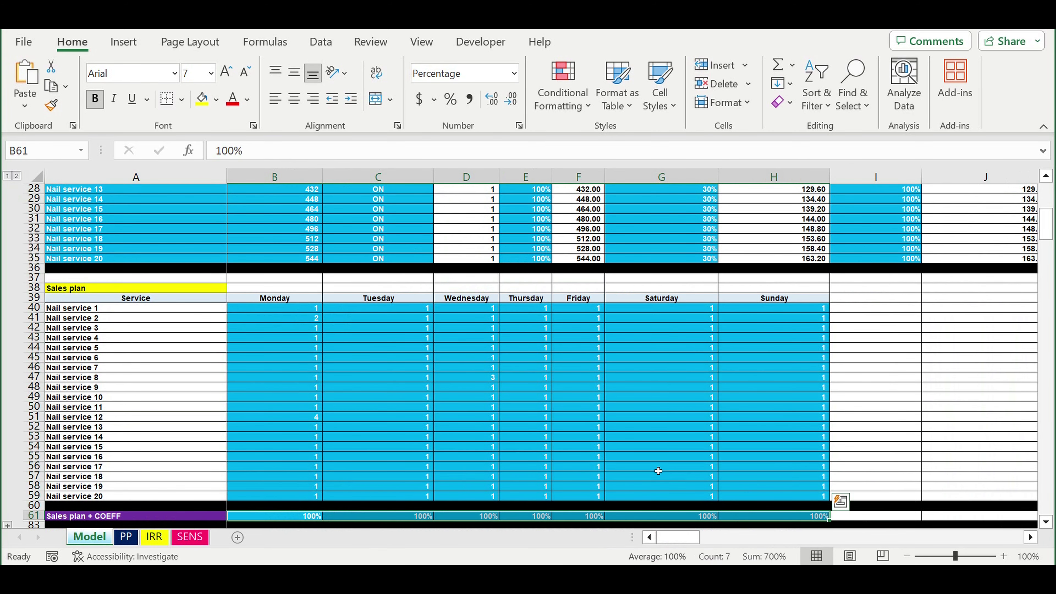
pyautogui.scroll(-10, 662, 477)
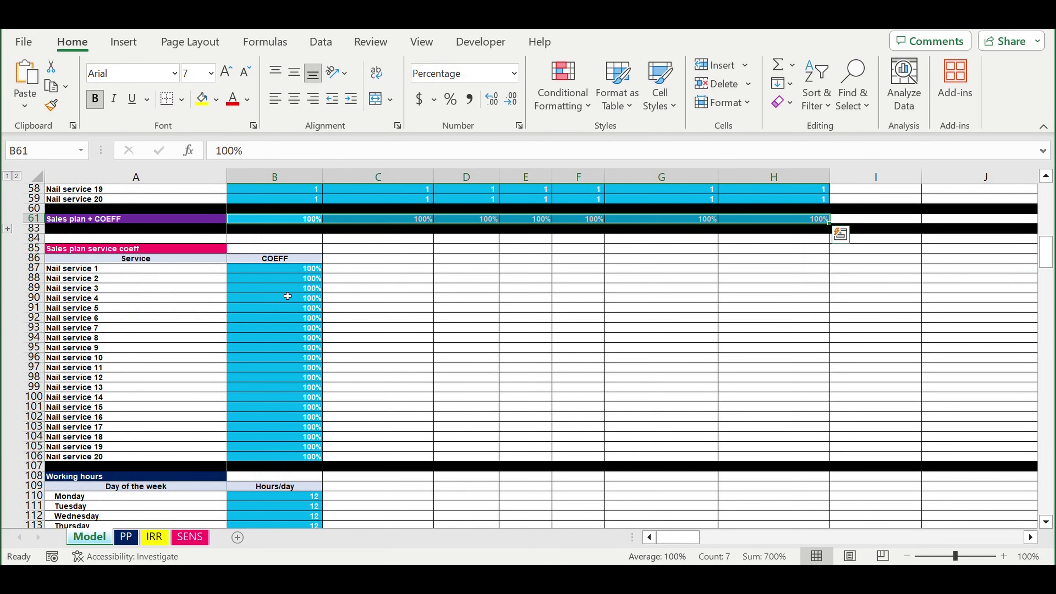
pyautogui.moveTo(305, 271); pyautogui.dragTo(304, 456)
# - Examine the working hours per weekday and a formula in the Time Needed table
pyautogui.scroll(-15, 389, 404)
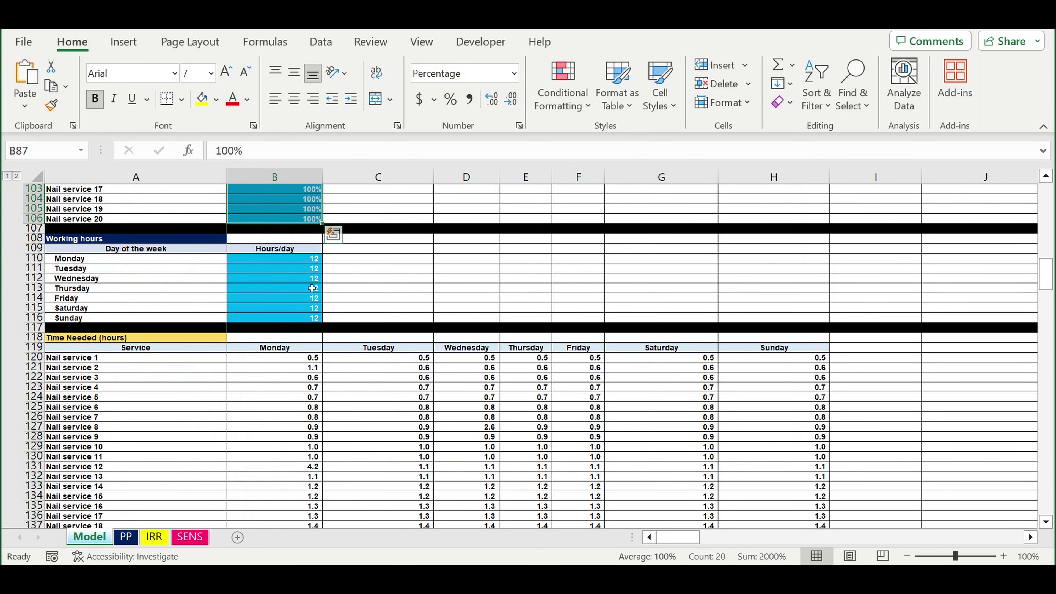
pyautogui.moveTo(303, 262); pyautogui.dragTo(301, 326)
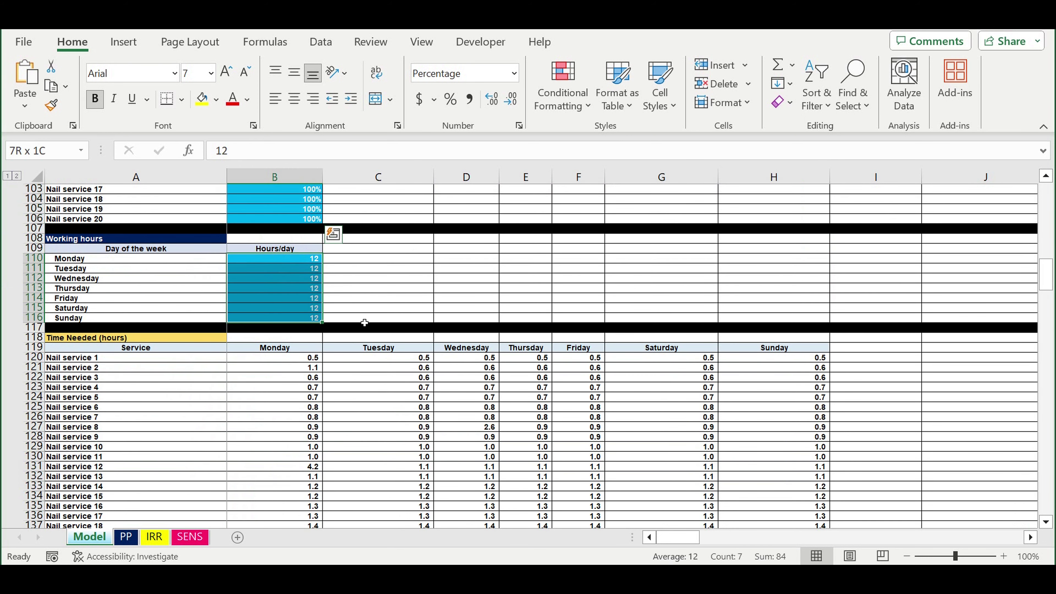
pyautogui.click(390, 378)
# - Examine the monthly seasonality percentages from January to December
pyautogui.scroll(-2, 389, 368)
pyautogui.scroll(-8, 389, 365)
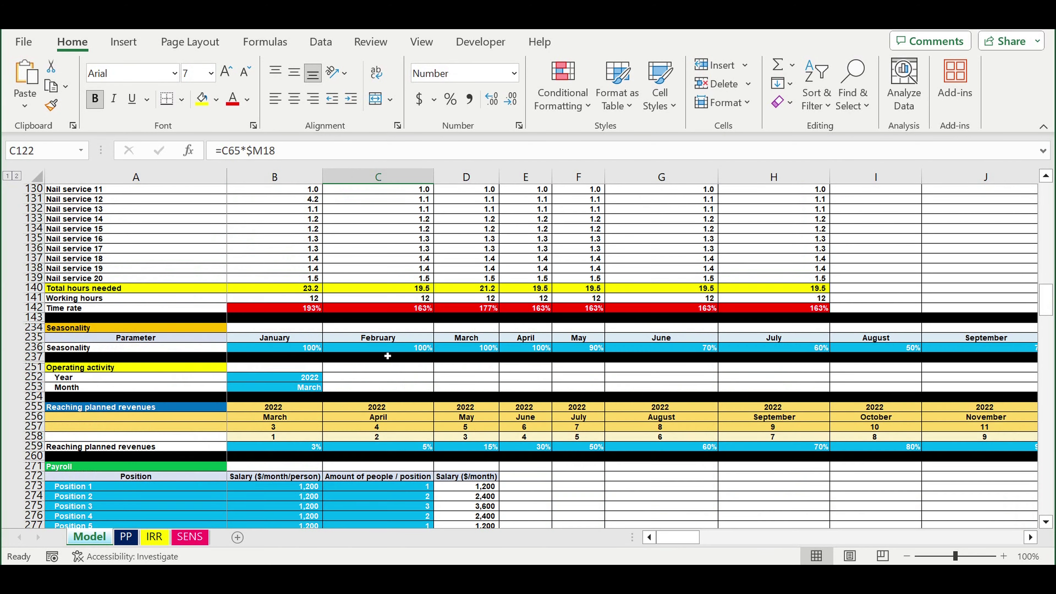
pyautogui.moveTo(296, 321); pyautogui.dragTo(977, 320)
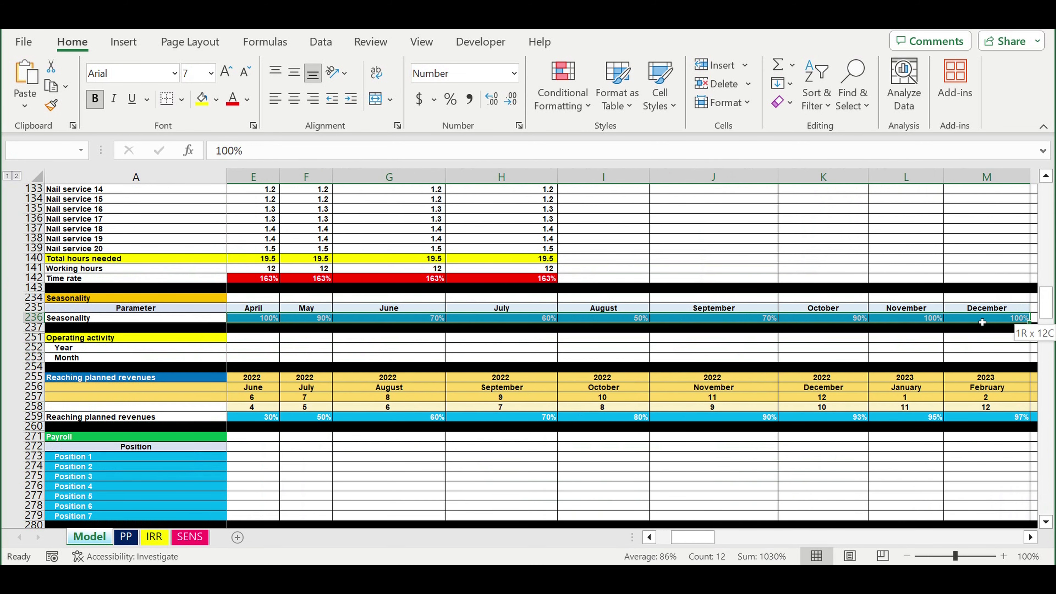
pyautogui.moveTo(684, 541); pyautogui.dragTo(671, 540)
# - Inspect the operating activity year and month options and the Reaching planned revenues percentages across all periods
pyautogui.click(300, 350)
pyautogui.moveTo(300, 353); pyautogui.dragTo(301, 357)
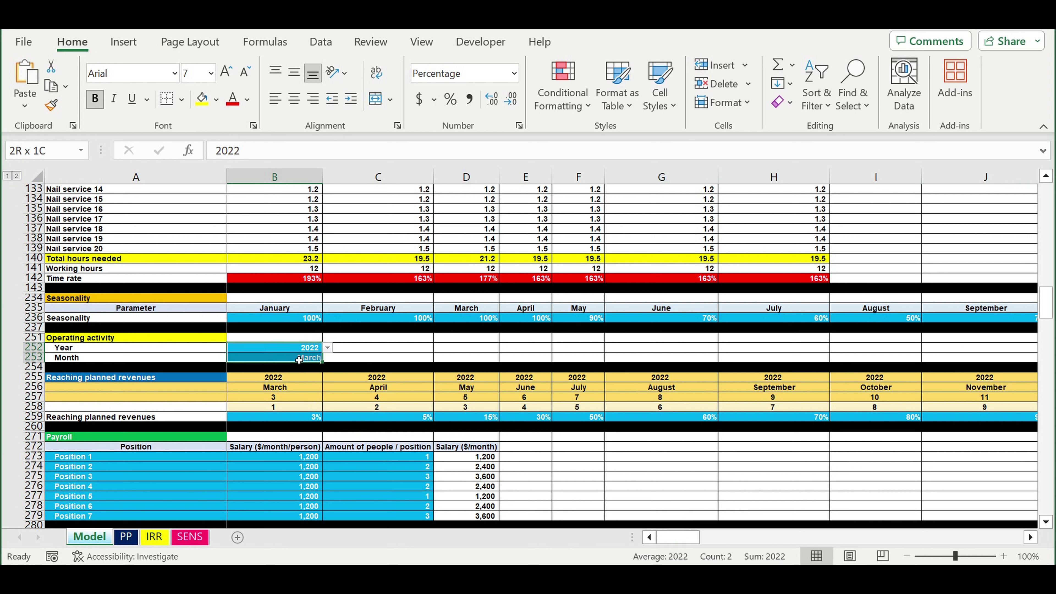
pyautogui.click(328, 348)
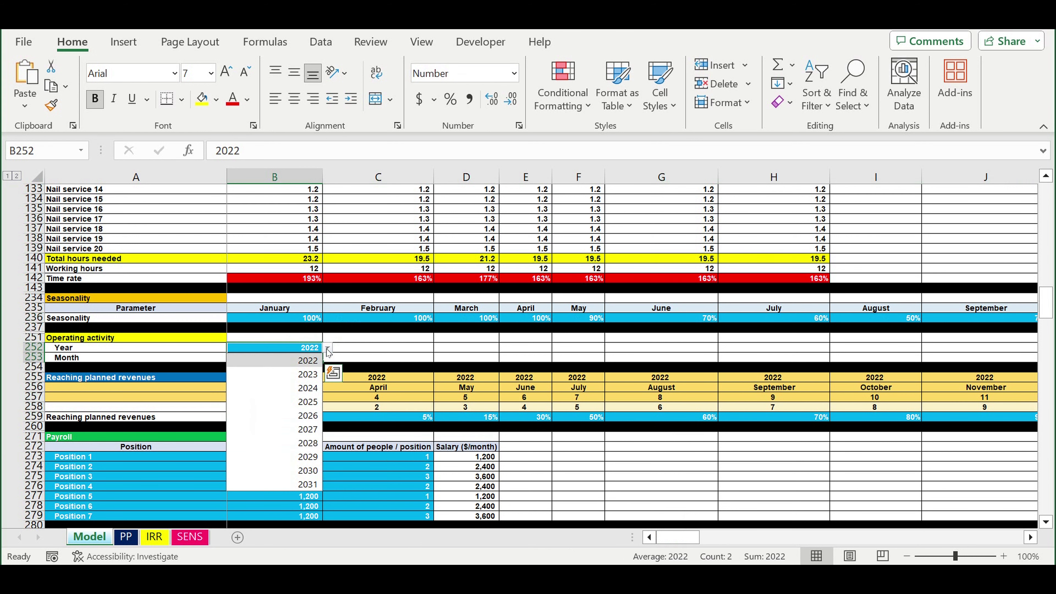
pyautogui.click(327, 350)
pyautogui.click(310, 359)
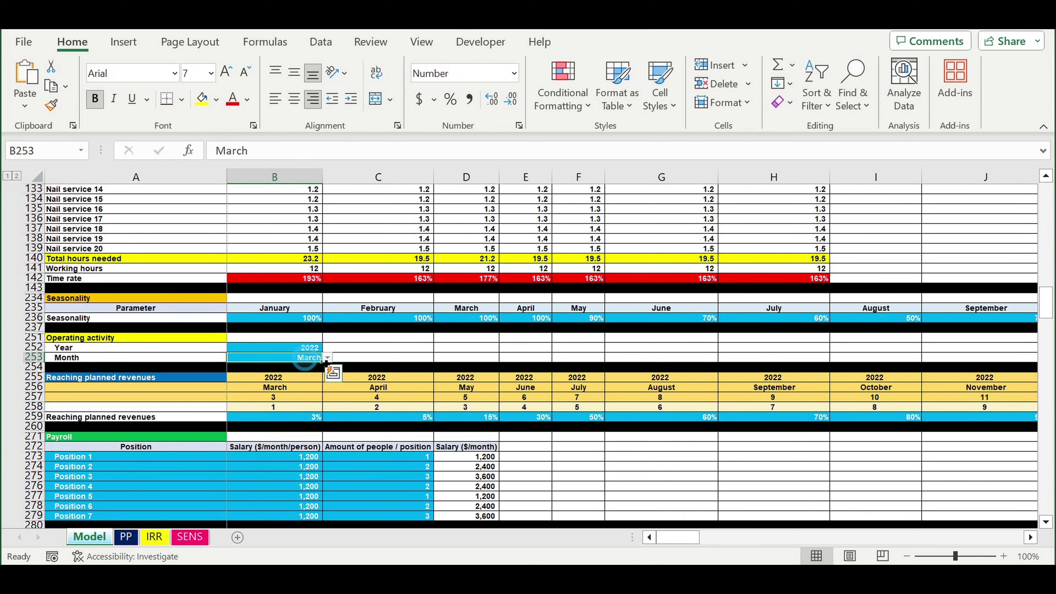
pyautogui.click(328, 358)
pyautogui.click(362, 380)
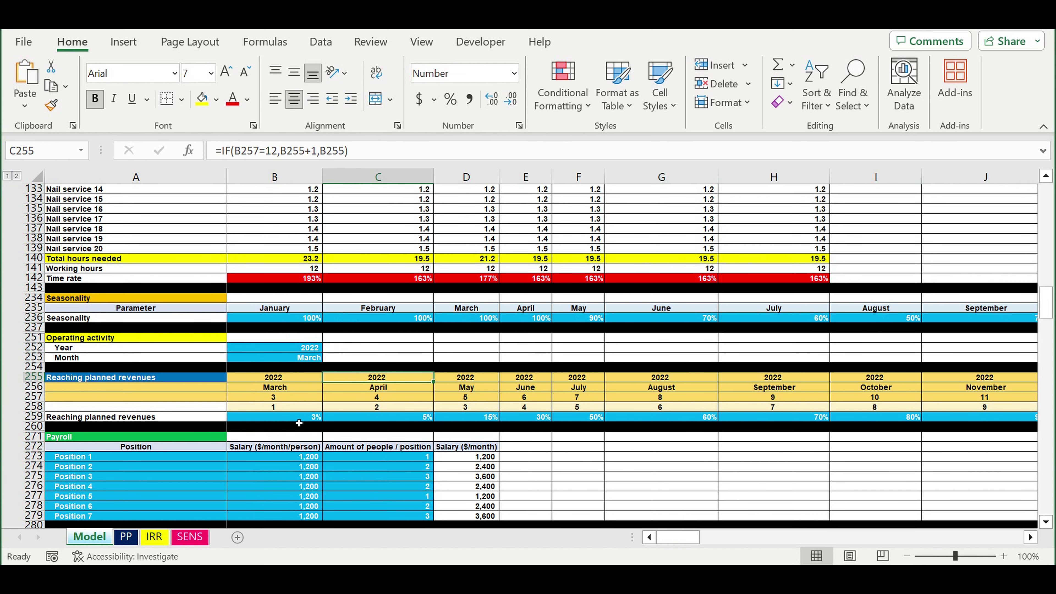
pyautogui.moveTo(300, 418); pyautogui.dragTo(850, 422)
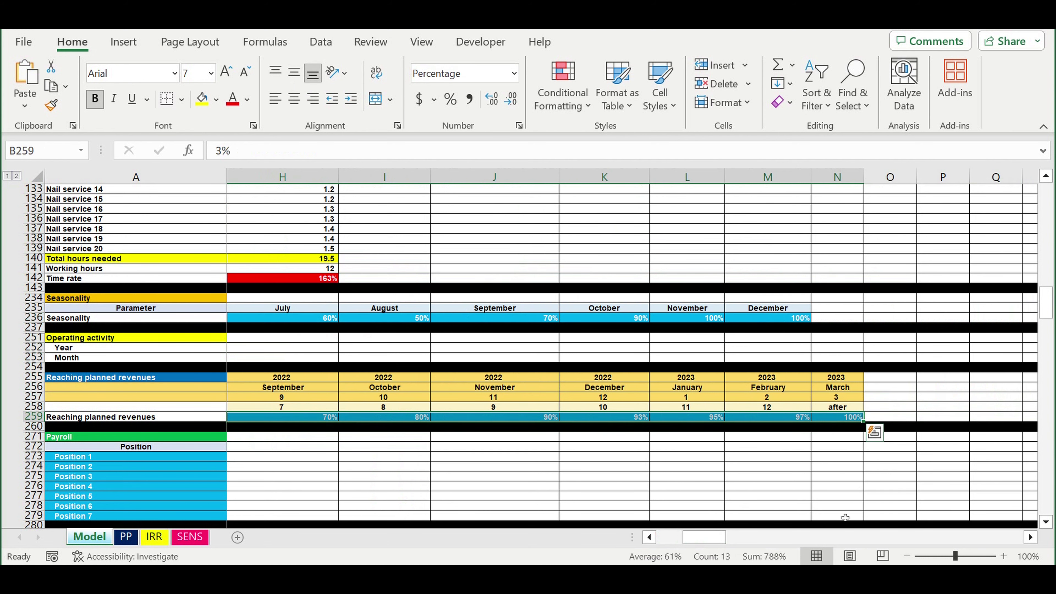
pyautogui.moveTo(733, 537); pyautogui.dragTo(707, 537)
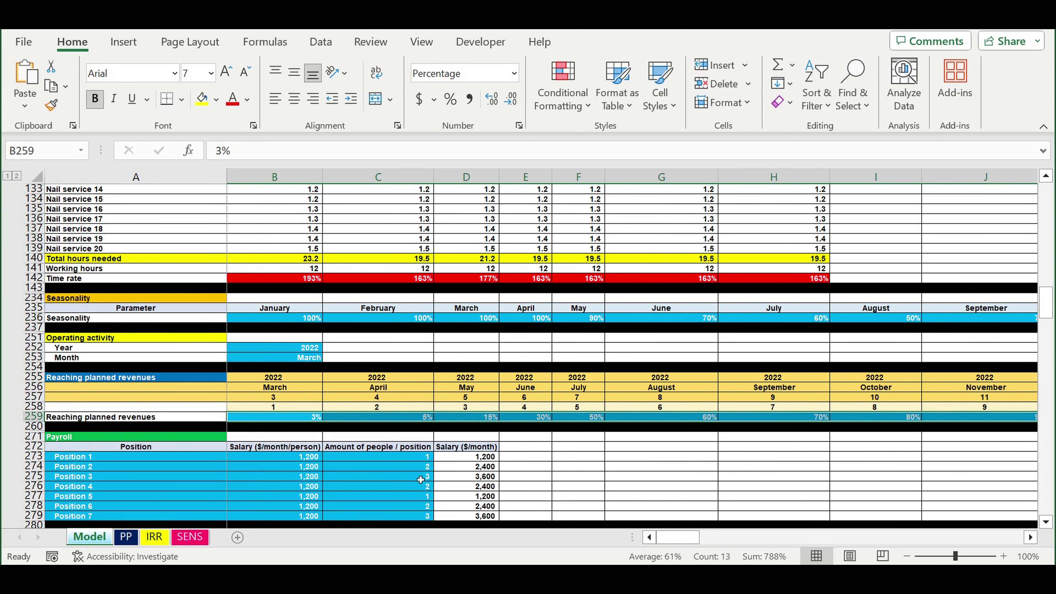
# - Review the payroll positions, the bonus percentage and the ten fixed cost expenses
pyautogui.scroll(-1, 416, 469)
pyautogui.scroll(-5, 416, 469)
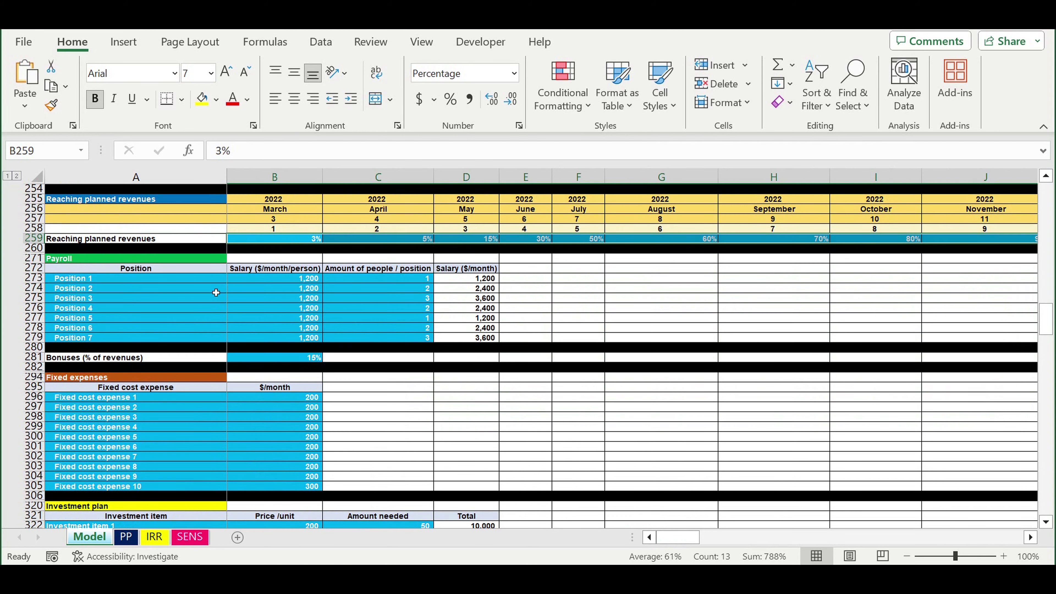
pyautogui.moveTo(214, 282); pyautogui.dragTo(348, 349)
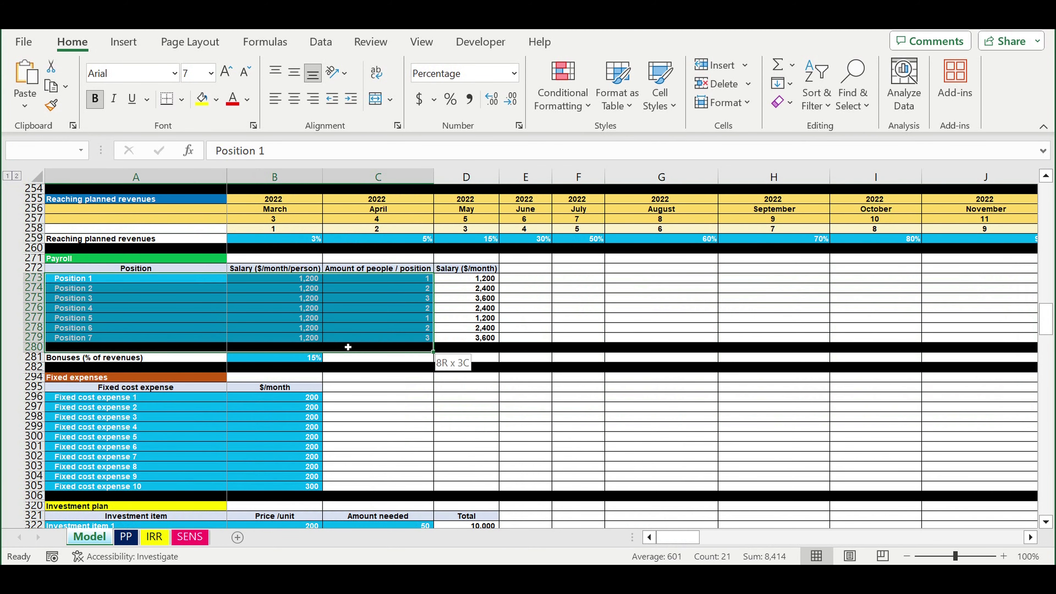
pyautogui.click(303, 361)
pyautogui.moveTo(209, 400); pyautogui.dragTo(318, 486)
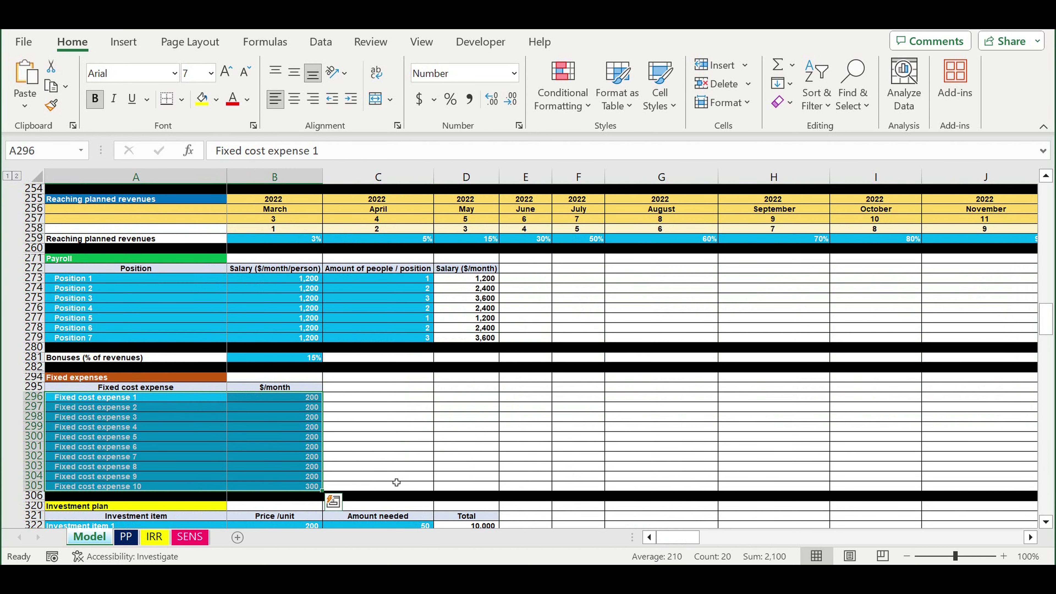
# - Review the investment plan items with their unit prices and amounts, and the workplace amount
pyautogui.scroll(-8, 396, 482)
pyautogui.moveTo(202, 288); pyautogui.dragTo(381, 486)
pyautogui.click(382, 437)
pyautogui.scroll(-7, 374, 434)
pyautogui.scroll(-2, 373, 433)
pyautogui.click(316, 260)
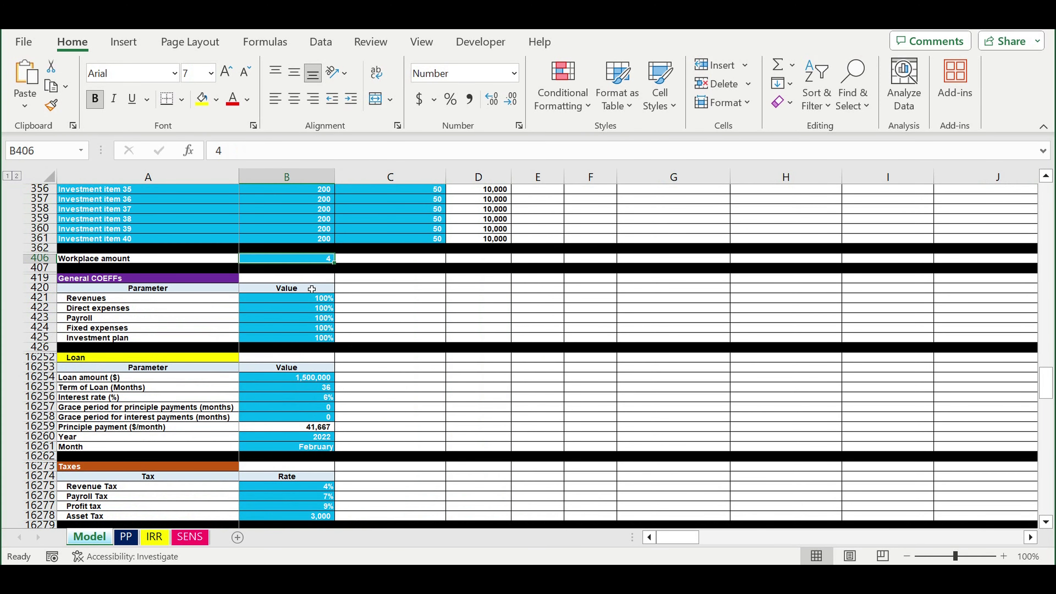
# - Review the general coefficients and the loan parameters, including loan amount, grace periods, year and month
pyautogui.moveTo(305, 299); pyautogui.dragTo(307, 339)
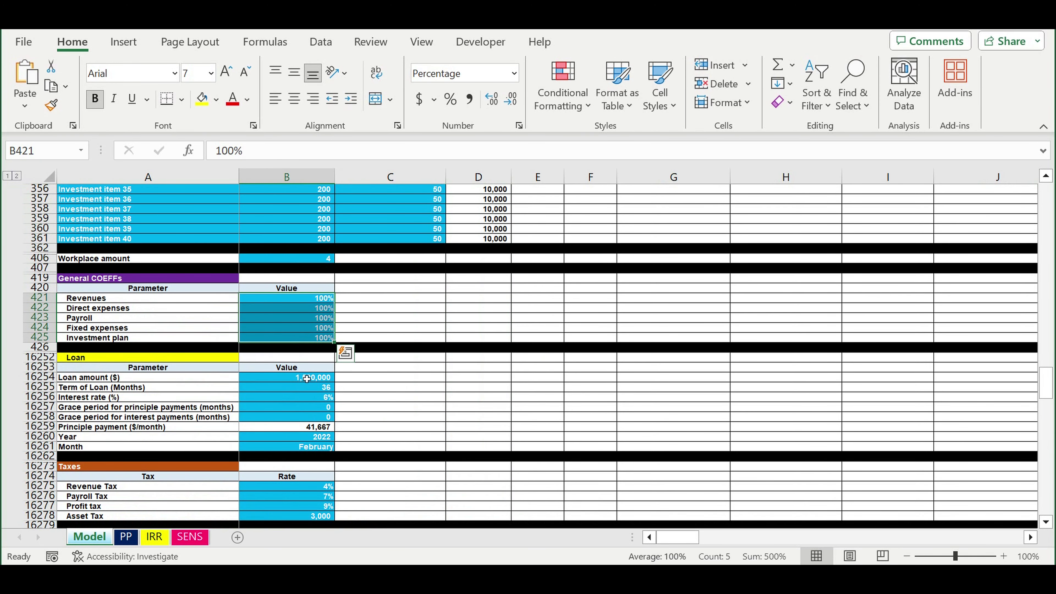
pyautogui.click(304, 376)
pyautogui.moveTo(309, 402); pyautogui.dragTo(306, 448)
pyautogui.scroll(-3, 375, 416)
pyautogui.scroll(-5, 375, 399)
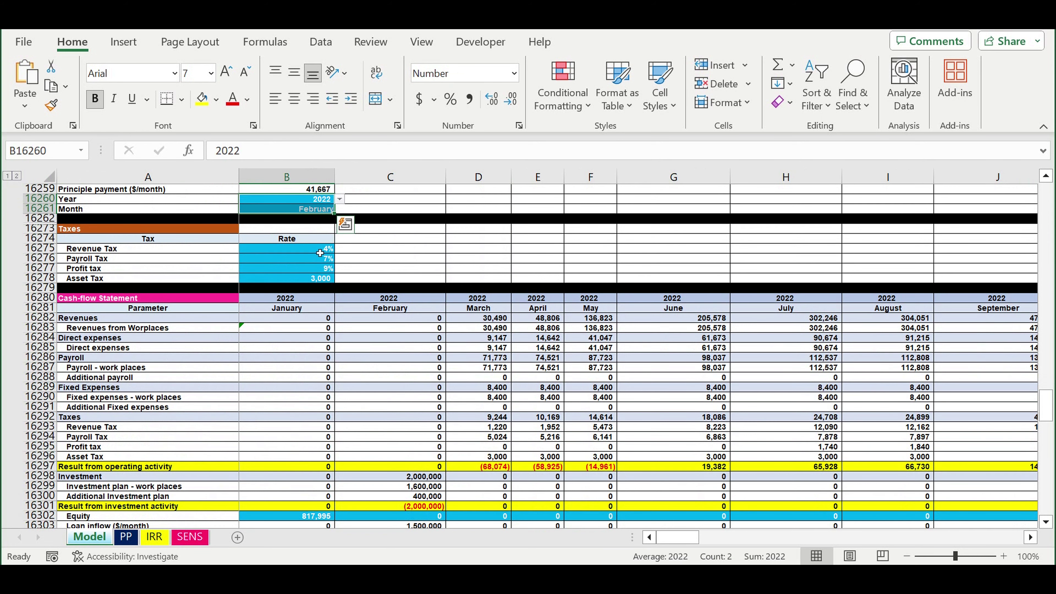
# - Examine the tax rates, the cash-flow statement's Equity row and the efficiency indicators with the PP chart
pyautogui.moveTo(320, 253); pyautogui.dragTo(321, 277)
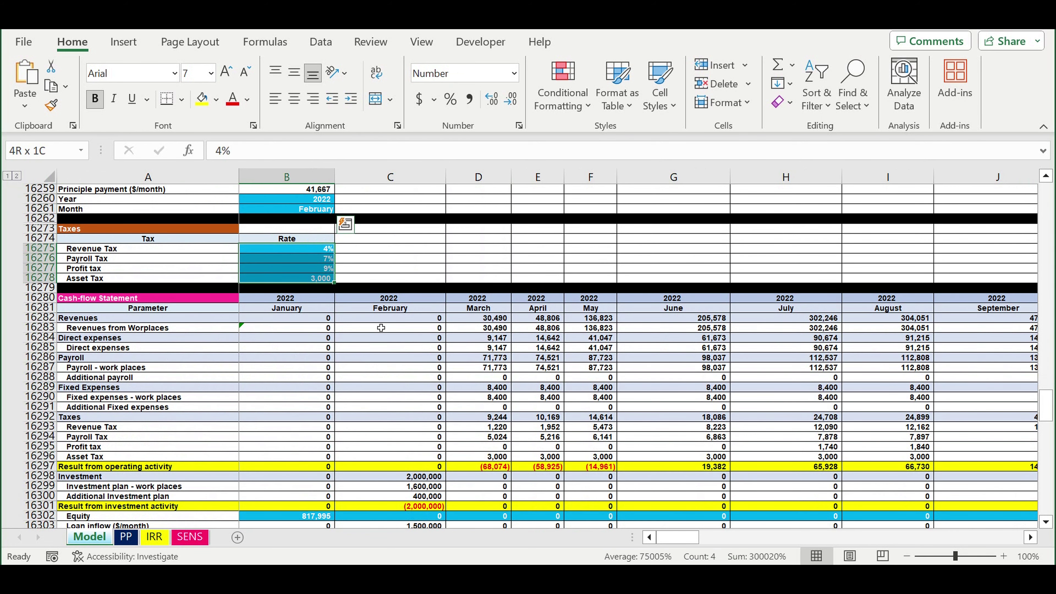
pyautogui.scroll(-5, 279, 420)
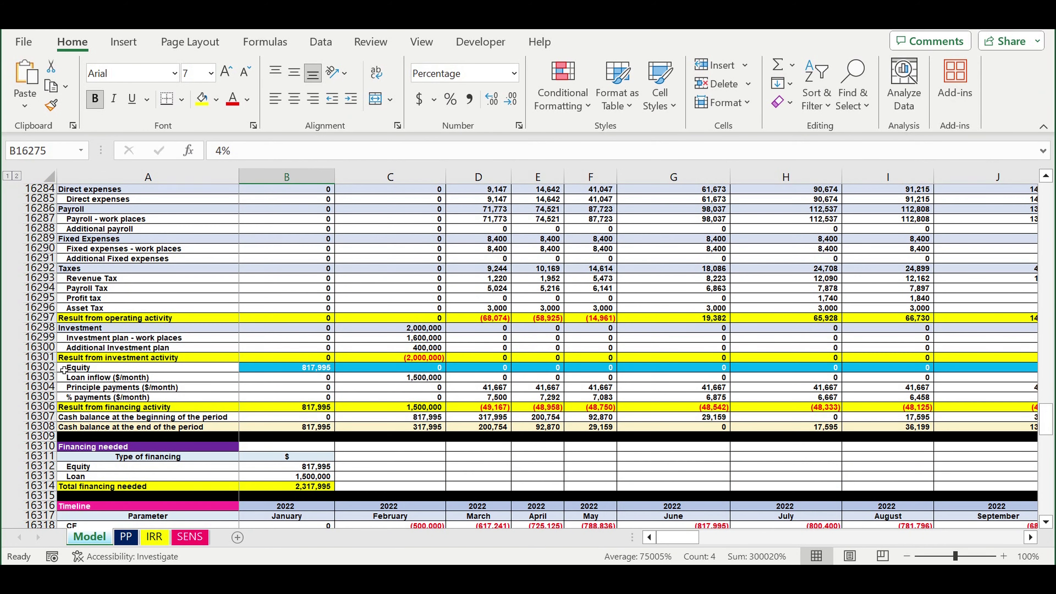
pyautogui.click(40, 368)
pyautogui.scroll(-5, 204, 394)
pyautogui.scroll(-11, 205, 394)
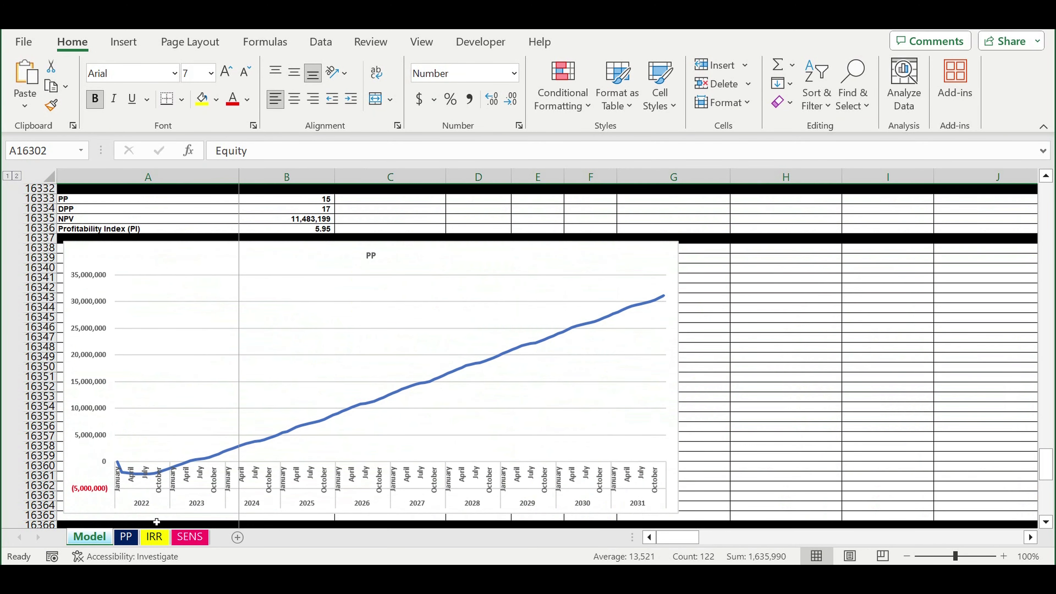
# - Inspect the PP charts, the discount rate inputs on the IRR sheet and the SENS sheet's sensitivity analysis
pyautogui.click(126, 538)
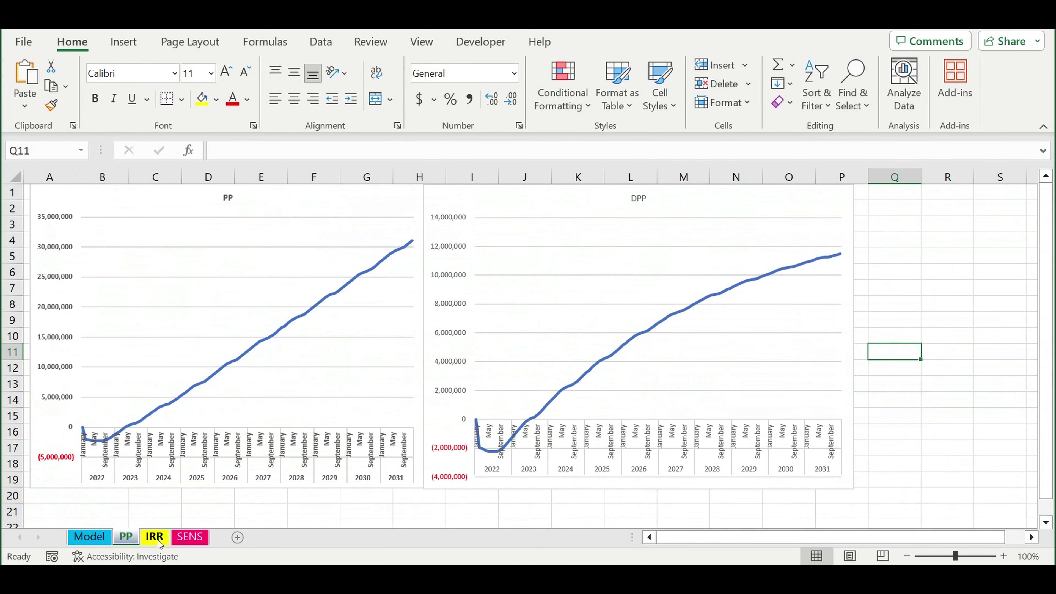
pyautogui.click(155, 538)
pyautogui.click(199, 193)
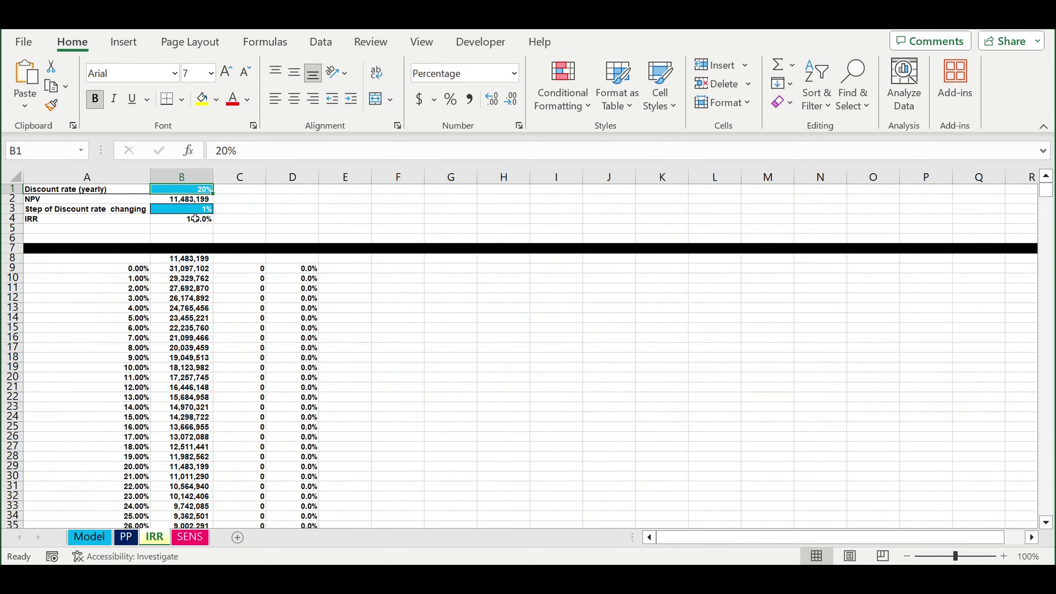
pyautogui.click(195, 210)
pyautogui.click(192, 542)
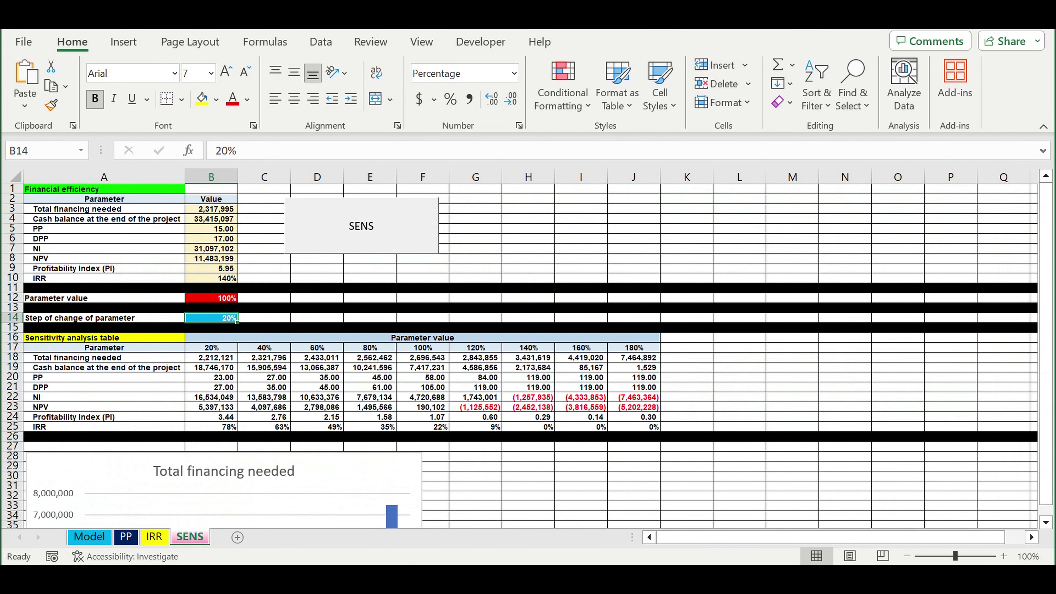
# - Return to the Model sheet's nail services table and select the ON/OFF setting of nail service 10
pyautogui.click(95, 536)
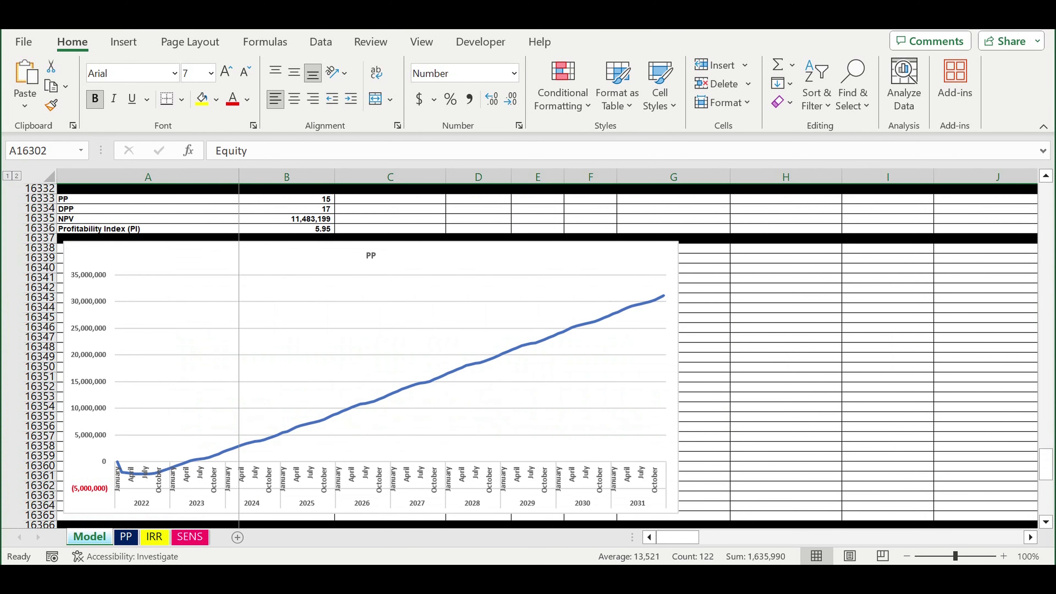
pyautogui.moveTo(1046, 467); pyautogui.dragTo(1046, 196)
pyautogui.scroll(-1, 378, 397)
pyautogui.click(378, 396)
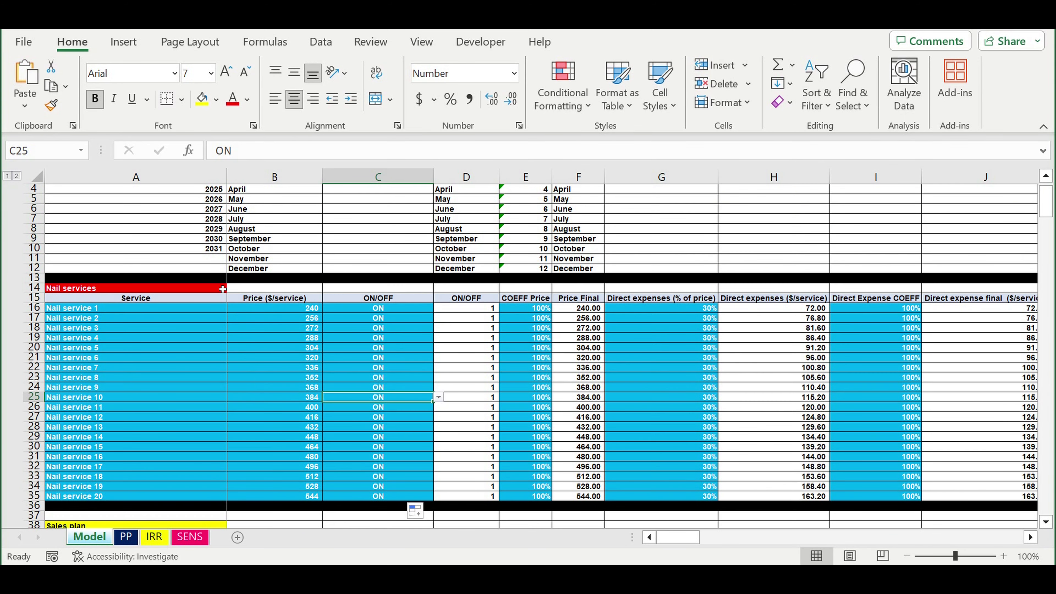
# - Review the nail services table on the Model sheet, highlighting the service names, prices and ON/OFF settings
pyautogui.moveTo(213, 290); pyautogui.dragTo(882, 504)
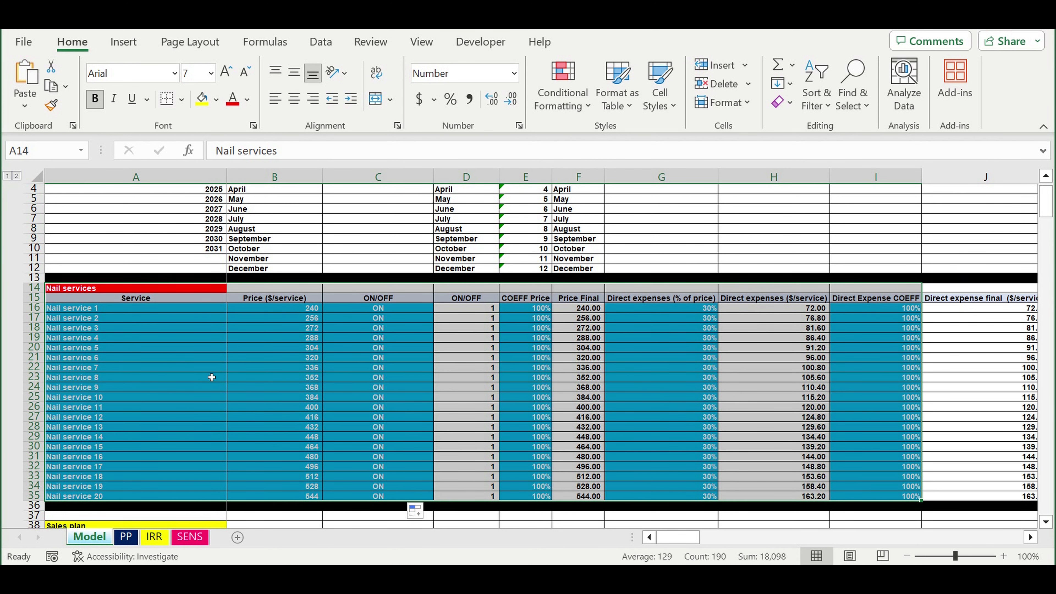
pyautogui.moveTo(210, 309); pyautogui.dragTo(203, 499)
pyautogui.moveTo(297, 310); pyautogui.dragTo(287, 499)
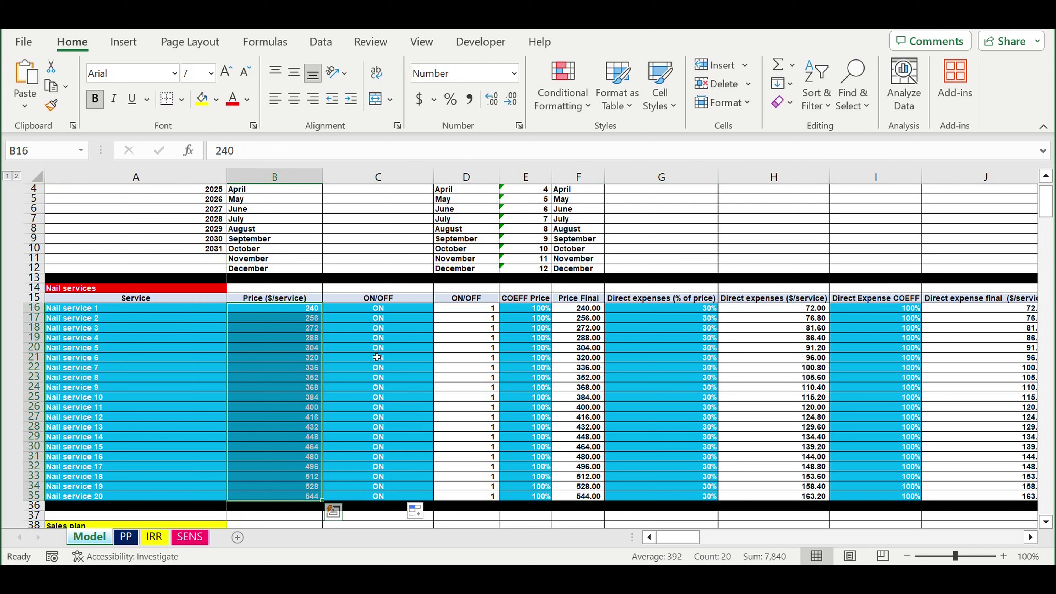
pyautogui.moveTo(400, 310); pyautogui.dragTo(388, 499)
# - Switch nail services 10 through 20 to OFF in the nail services table
pyautogui.click(366, 397)
pyautogui.click(438, 397)
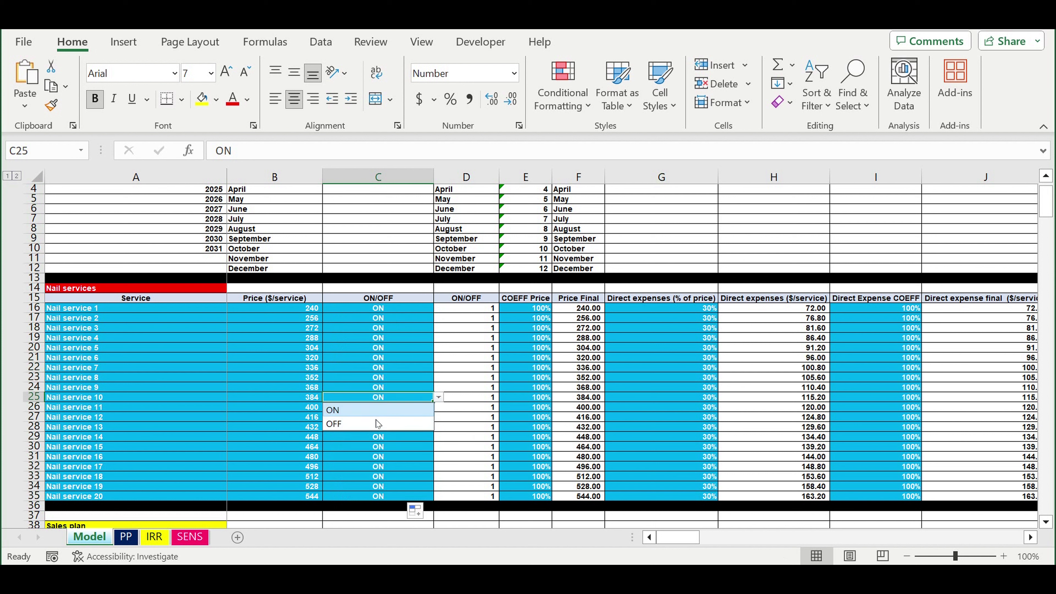
pyautogui.click(370, 425)
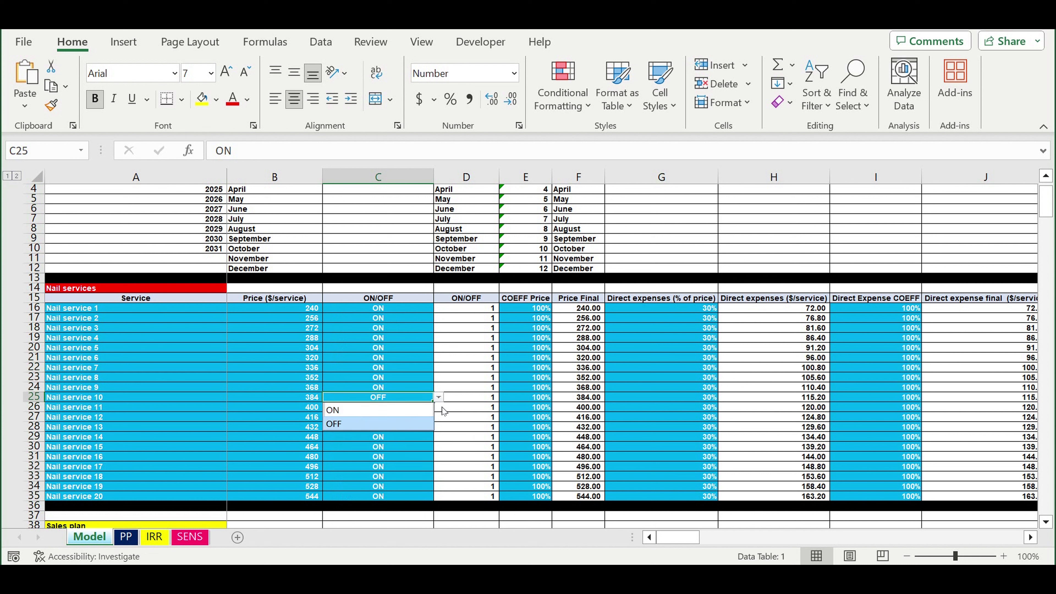
pyautogui.moveTo(437, 408); pyautogui.dragTo(434, 497)
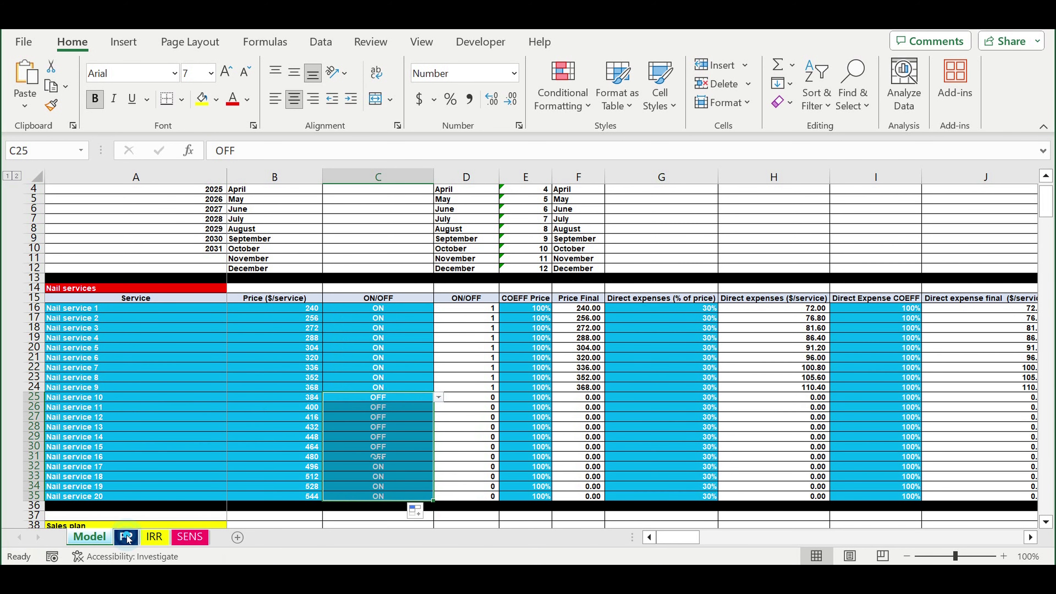
# - Check the PP sheet and examine the Model sheet's Cash-flow Statement, including revenues and the operating activity result for January 2023
pyautogui.click(126, 537)
pyautogui.click(89, 537)
pyautogui.scroll(-20, 368, 460)
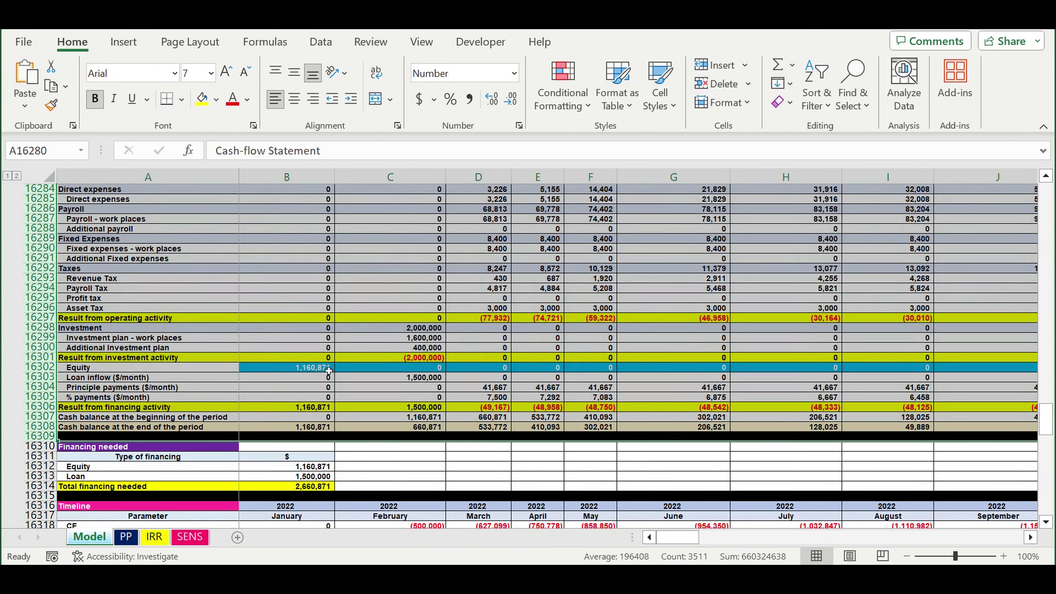
pyautogui.scroll(1, 333, 374)
pyautogui.moveTo(692, 546); pyautogui.dragTo(748, 543)
pyautogui.scroll(1, 735, 494)
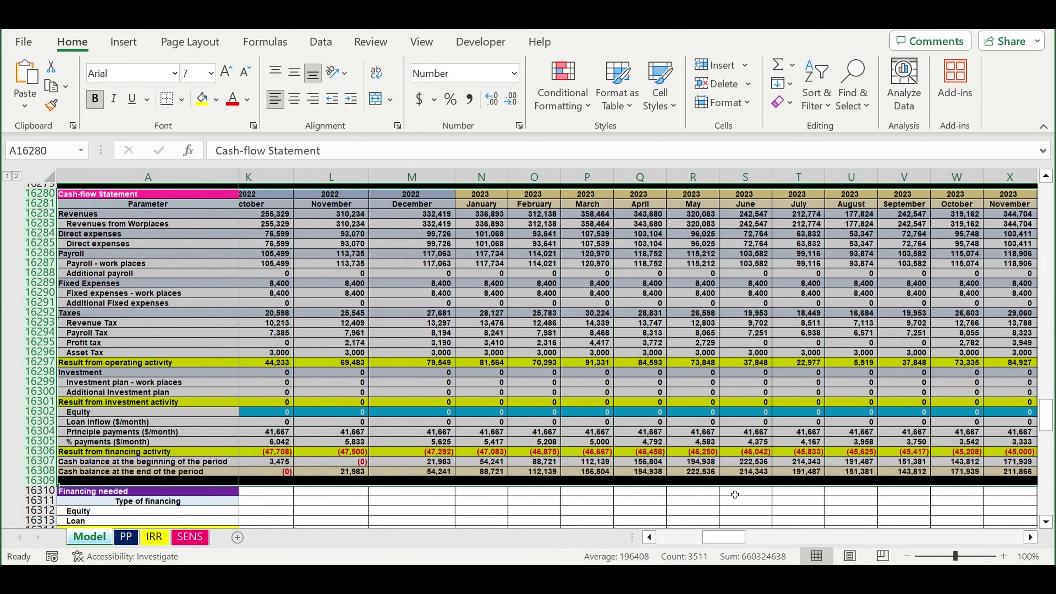
pyautogui.scroll(2, 734, 494)
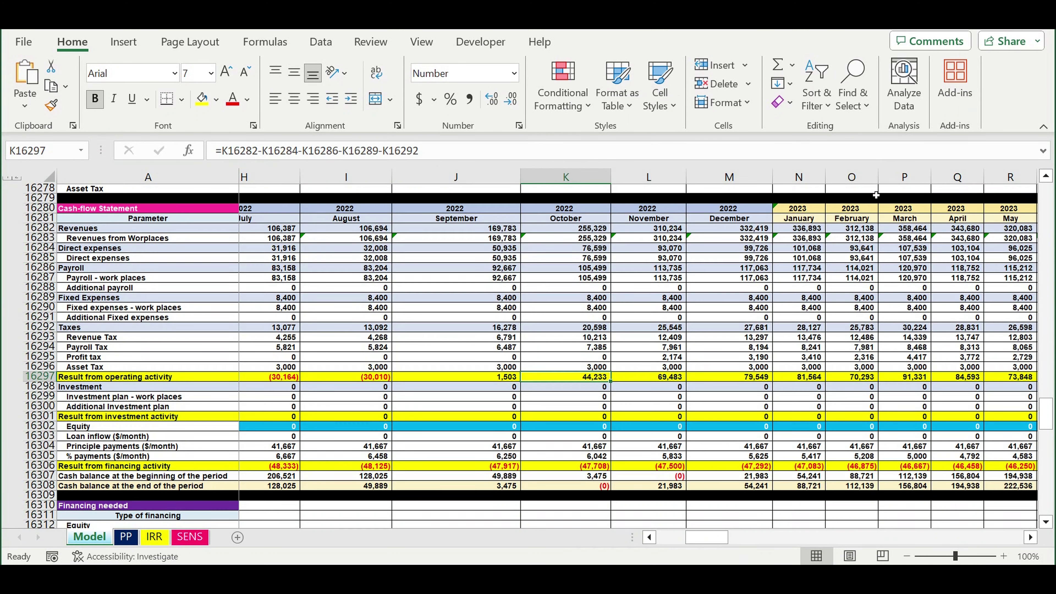
pyautogui.click(810, 228)
pyautogui.click(798, 378)
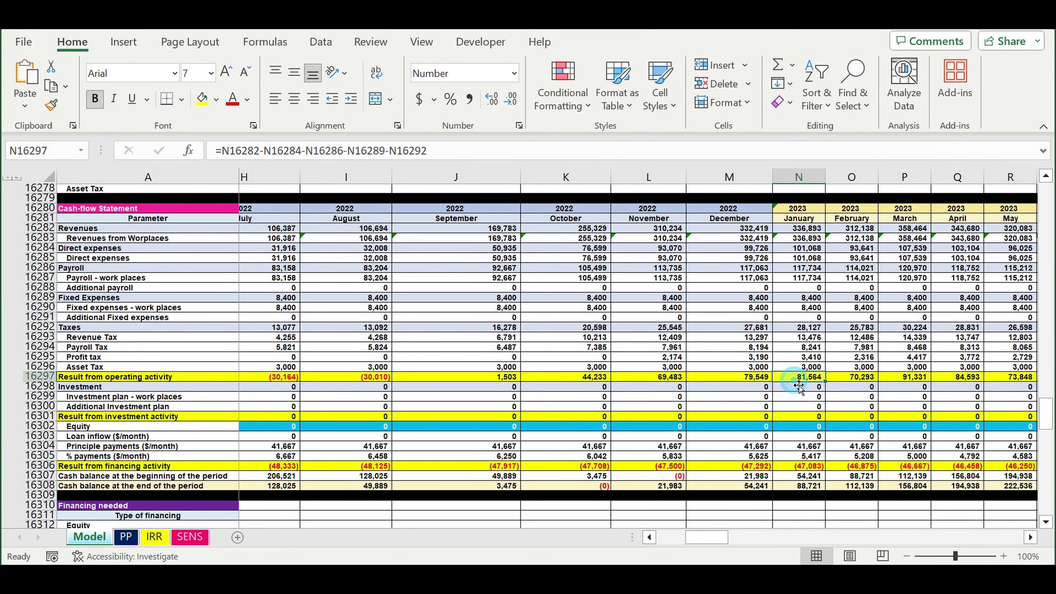
# - Examine the PP and DPP charts and the SENS sheet's financial efficiency values and sensitivity analysis table
pyautogui.click(129, 539)
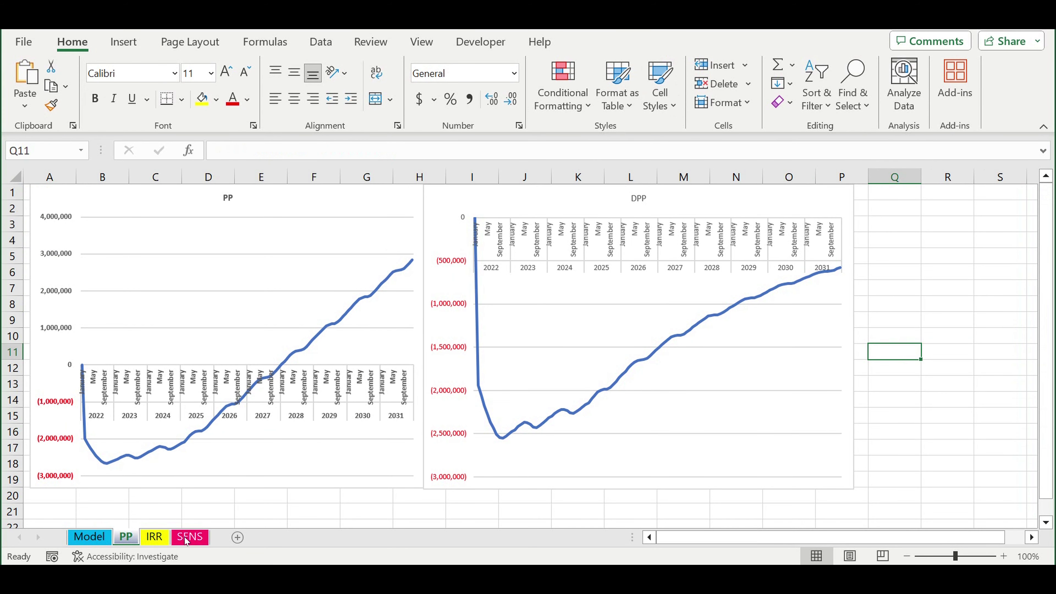
pyautogui.click(188, 539)
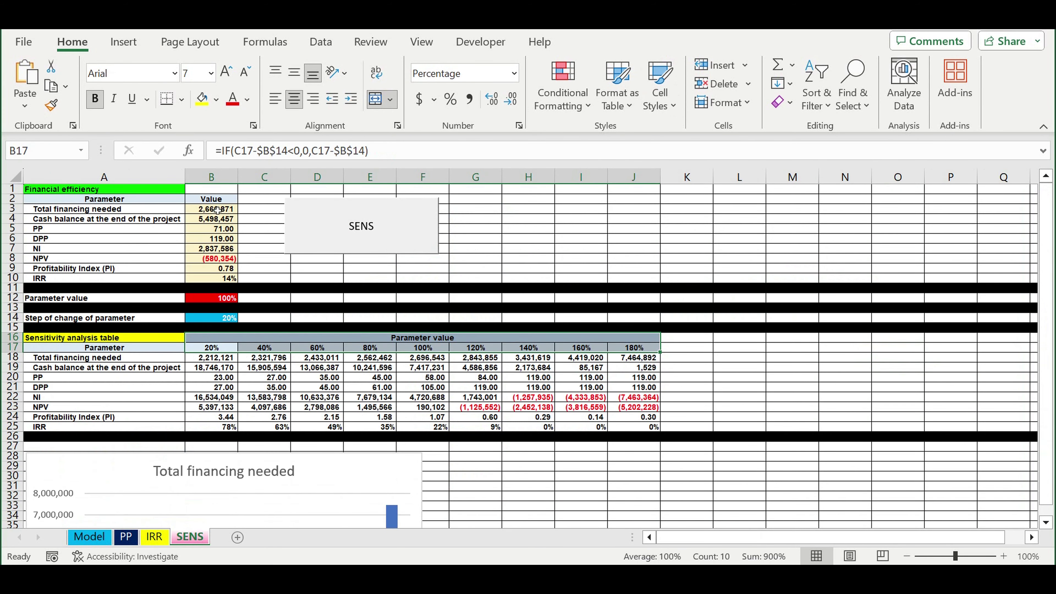
pyautogui.moveTo(217, 210); pyautogui.dragTo(220, 279)
pyautogui.moveTo(217, 359); pyautogui.dragTo(640, 426)
# - Return to the Model sheet and set the COEFF Price of nail services 10 through 20 to 80%
pyautogui.hotkey('ctrl', 'pageup')
pyautogui.hotkey('ctrl', 'pageup')
pyautogui.hotkey('ctrl', 'pageup')
pyautogui.moveTo(525, 248); pyautogui.dragTo(537, 437)
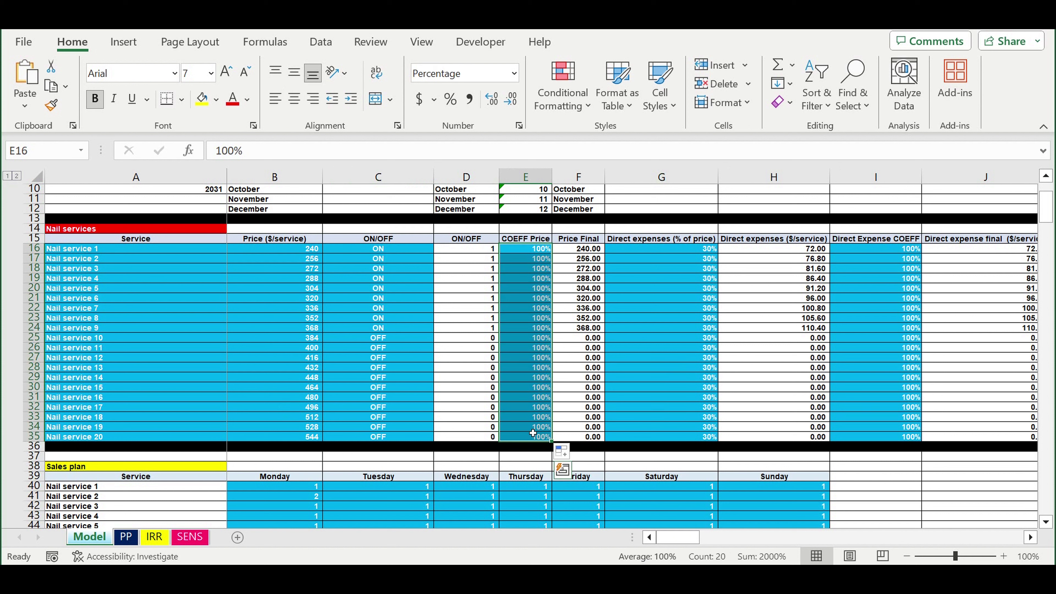
pyautogui.moveTo(370, 339); pyautogui.dragTo(378, 437)
pyautogui.click(540, 343)
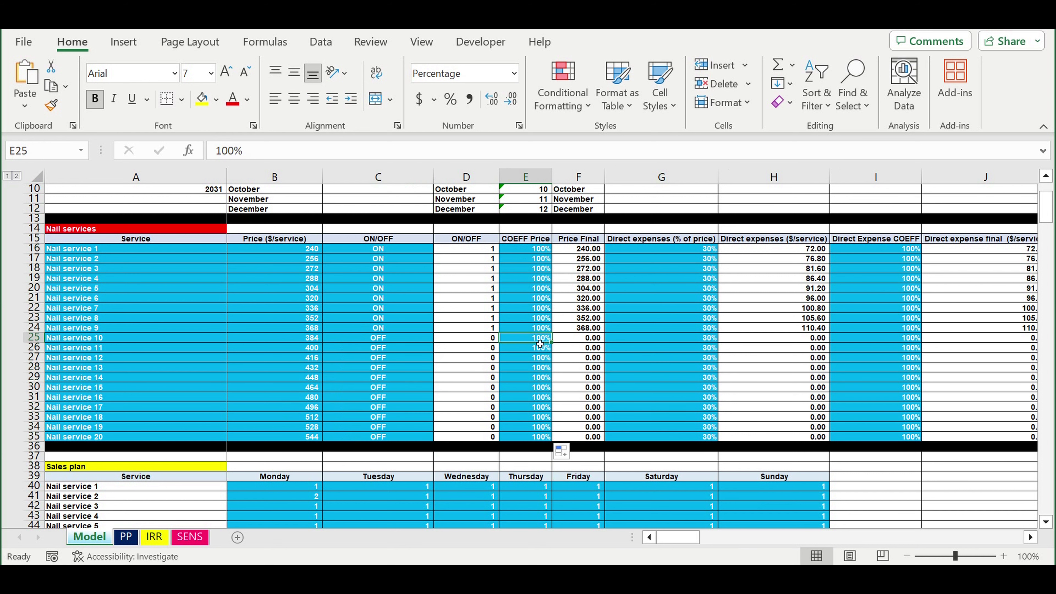
pyautogui.write('80')
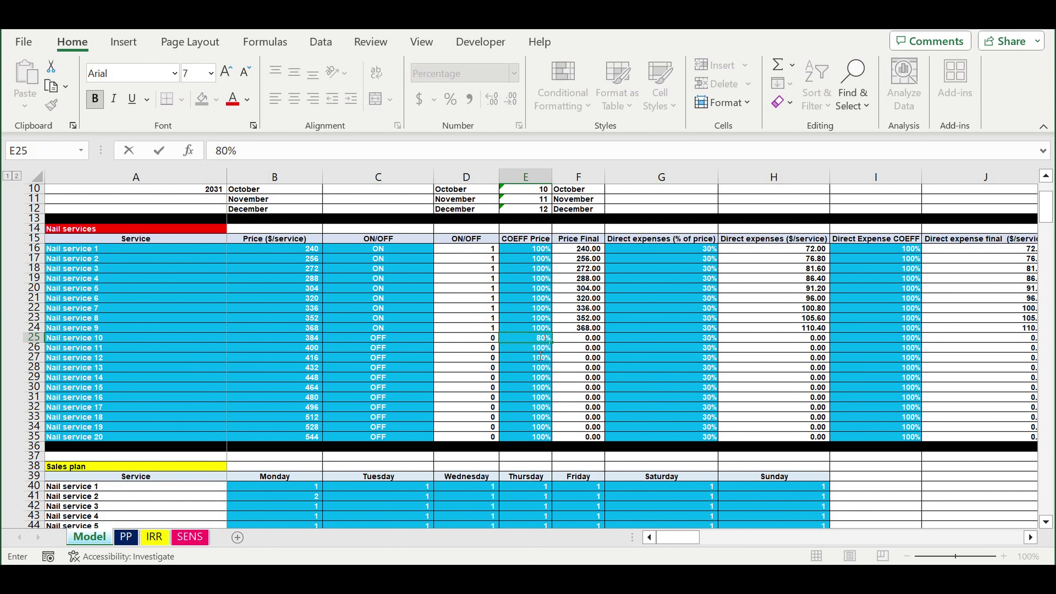
pyautogui.hotkey('ctrl', 'Return')
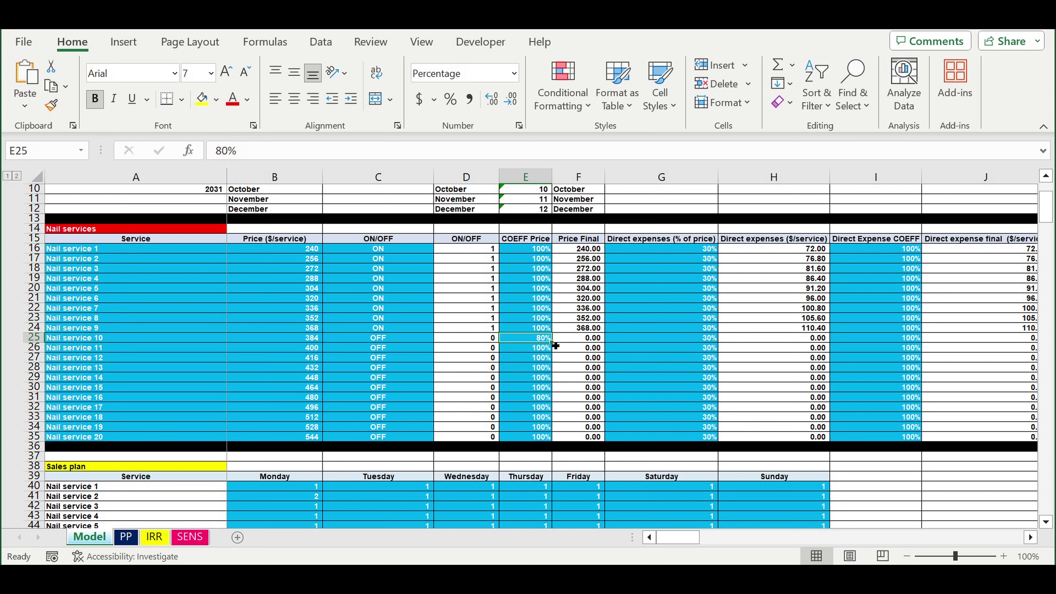
pyautogui.moveTo(555, 346); pyautogui.dragTo(550, 435)
pyautogui.moveTo(576, 439); pyautogui.dragTo(576, 439)
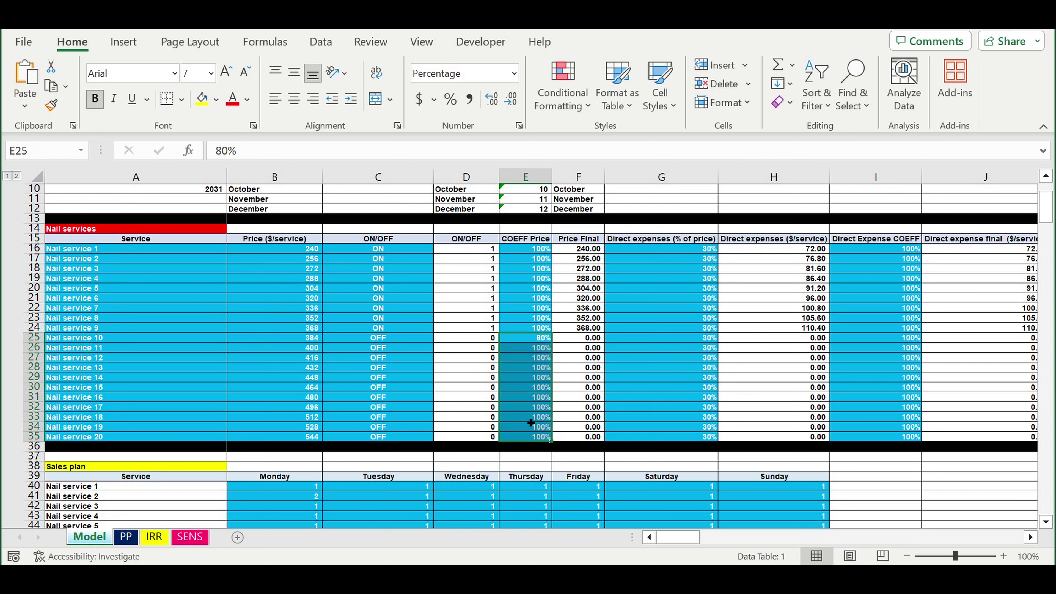
# - Switch nail services 10 through 20 to ON and check the PP and DPP charts
pyautogui.click(376, 328)
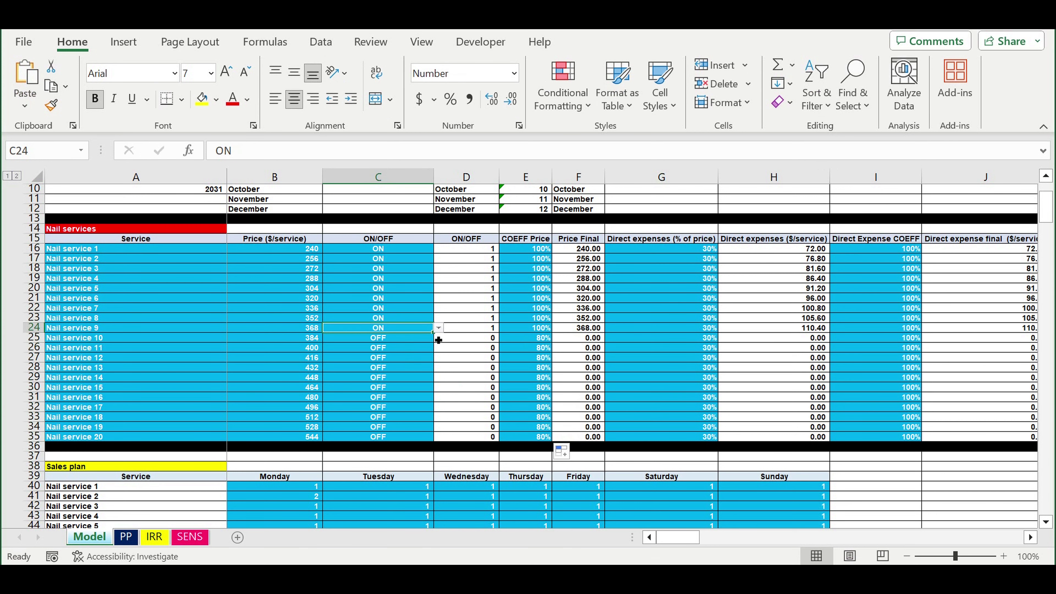
pyautogui.moveTo(436, 337); pyautogui.dragTo(436, 440)
pyautogui.click(272, 403)
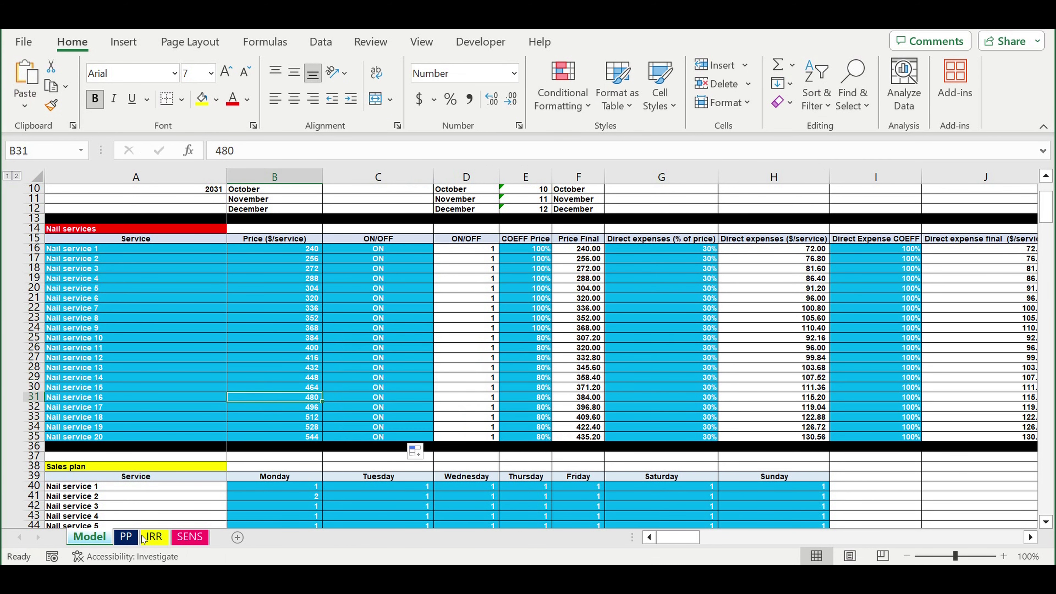
pyautogui.click(127, 537)
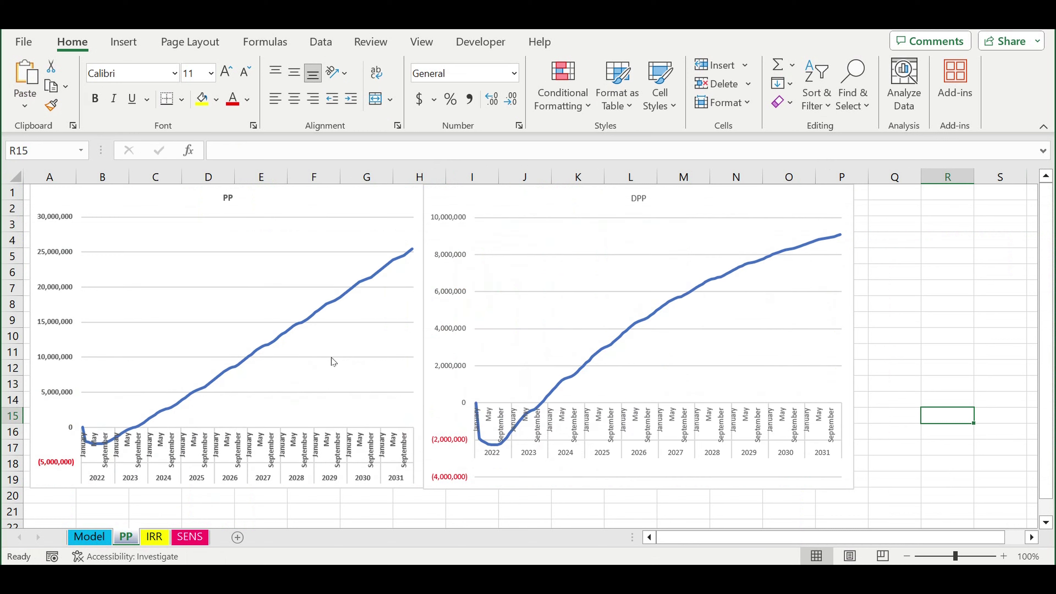
# - Return to the Model sheet and review the Direct expenses (% of price) and Direct Expense COEFF columns for all nail services
pyautogui.click(88, 536)
pyautogui.click(956, 357)
pyautogui.moveTo(471, 248); pyautogui.dragTo(471, 436)
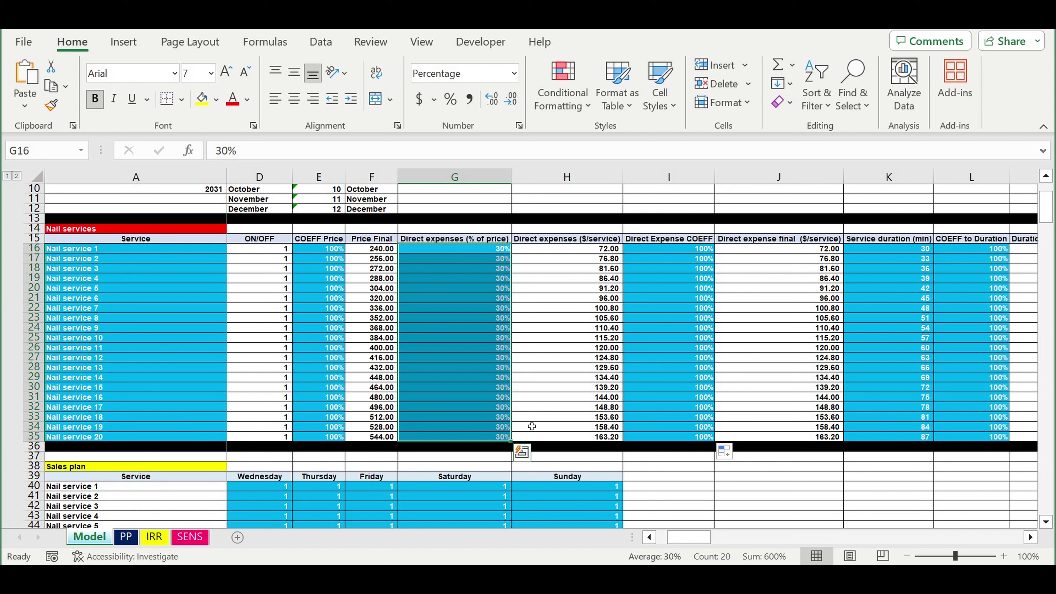
pyautogui.moveTo(665, 249); pyautogui.dragTo(683, 437)
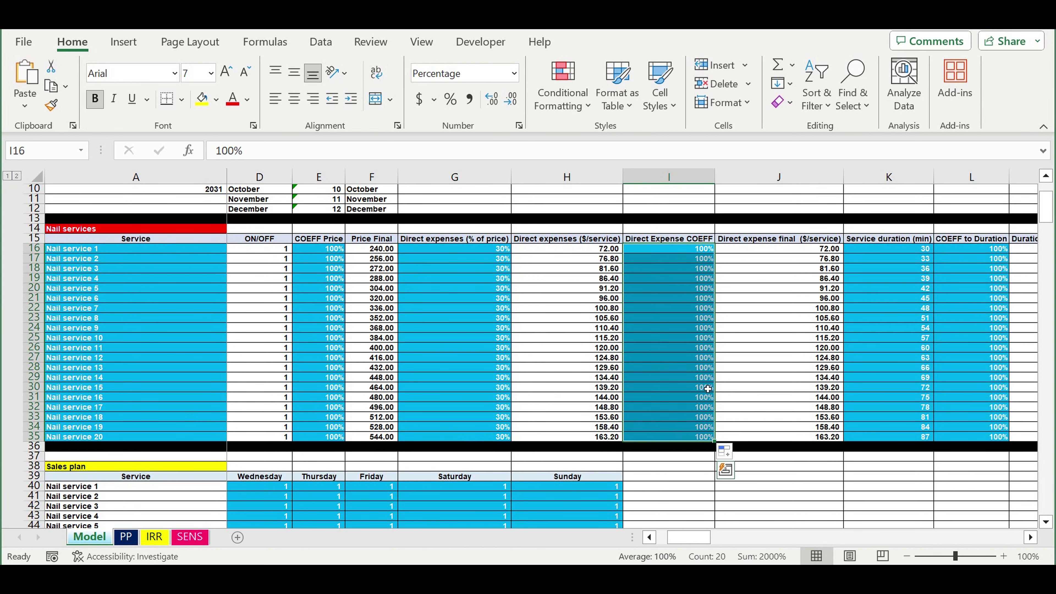
# - Set the Direct Expense COEFF of nail services 11 through 20 to 250% and check the PP and DPP charts
pyautogui.click(693, 353)
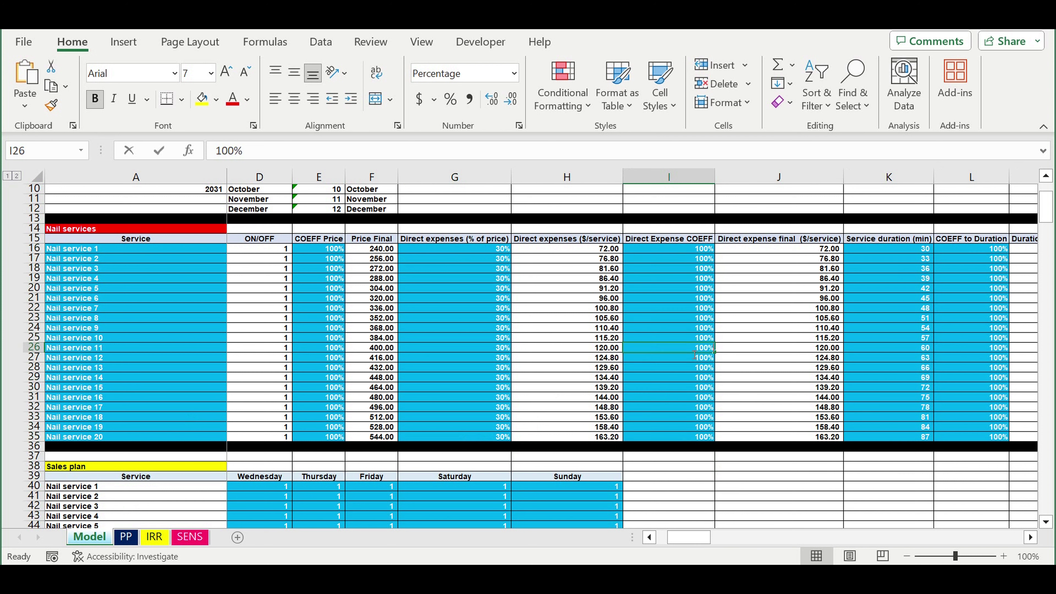
pyautogui.write('250')
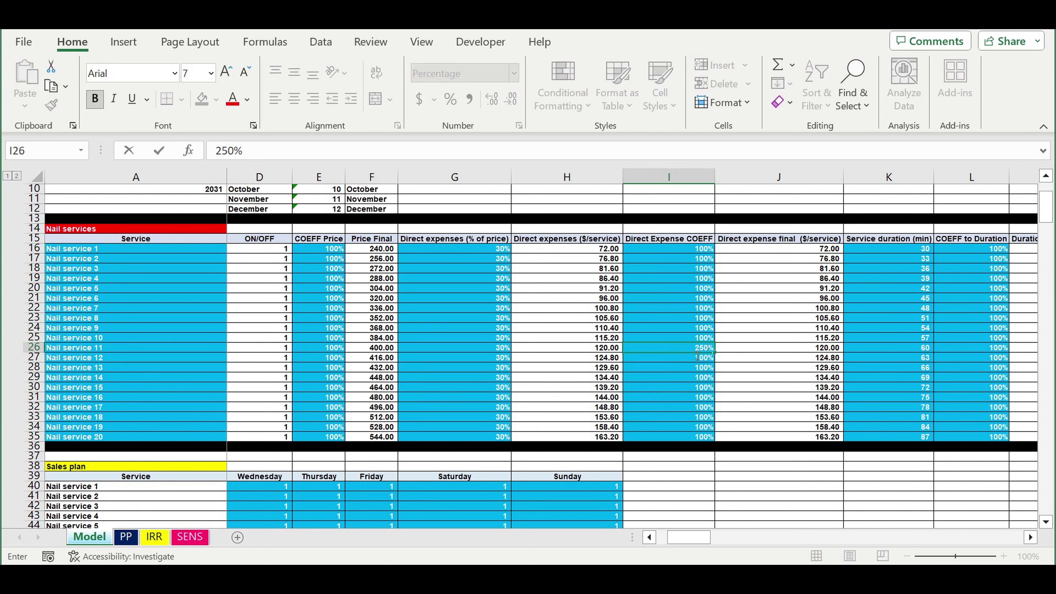
pyautogui.press('Return')
pyautogui.click(687, 352)
pyautogui.moveTo(714, 352); pyautogui.dragTo(705, 441)
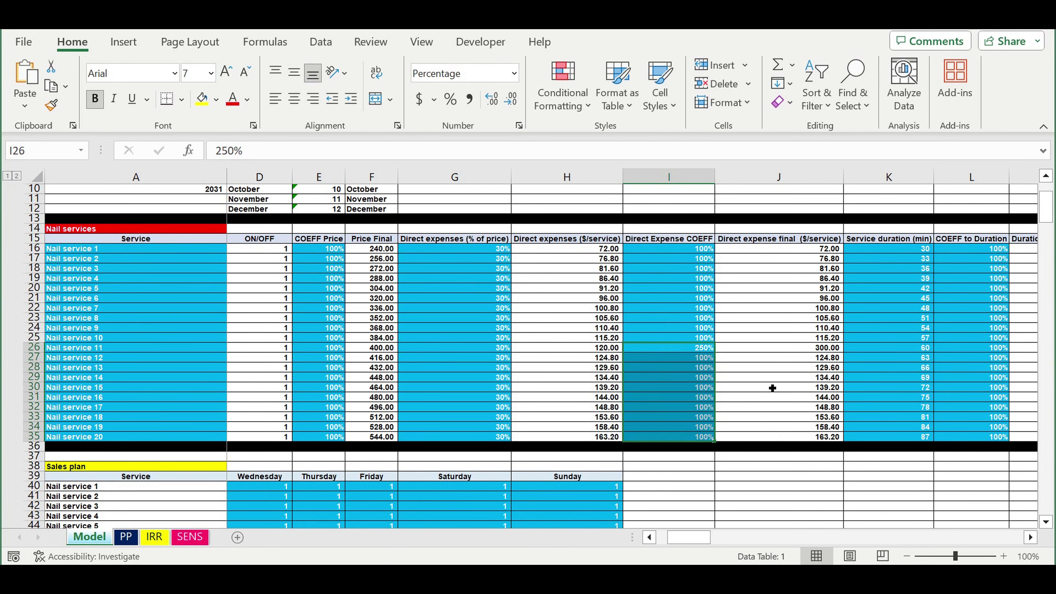
pyautogui.click(771, 387)
pyautogui.click(131, 539)
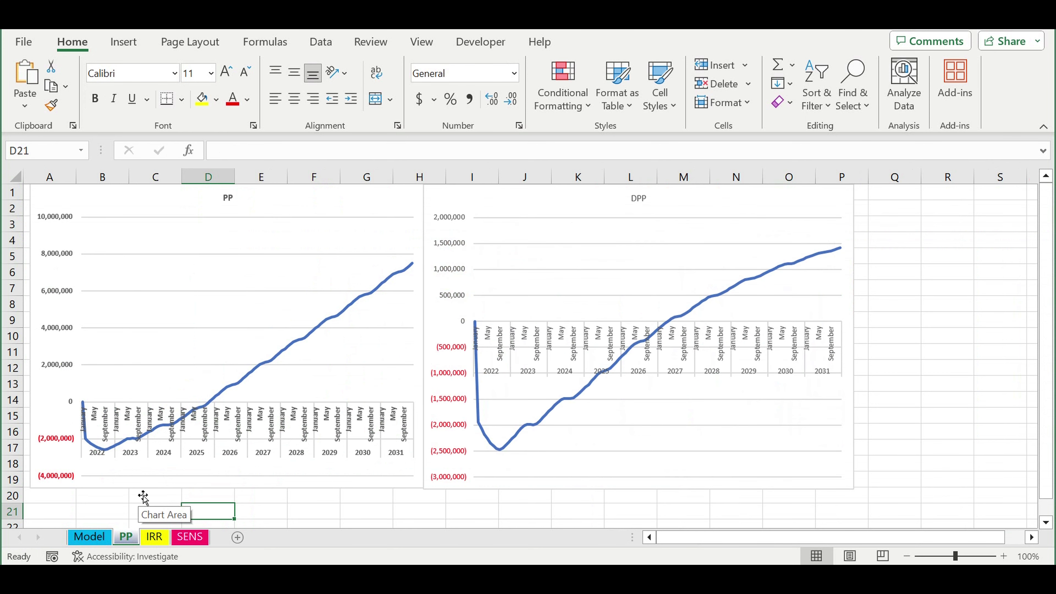
# - Return to the Model sheet and review the Service duration (min) and COEFF to Duration columns of the nail services table
pyautogui.hotkey('ctrl', 'pageup')
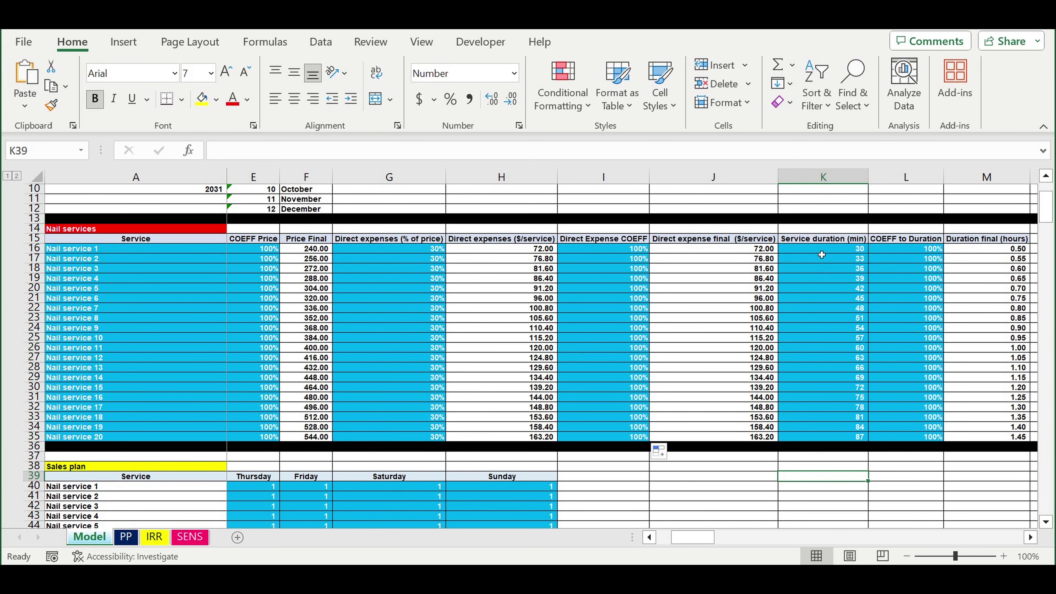
pyautogui.moveTo(823, 251); pyautogui.dragTo(820, 439)
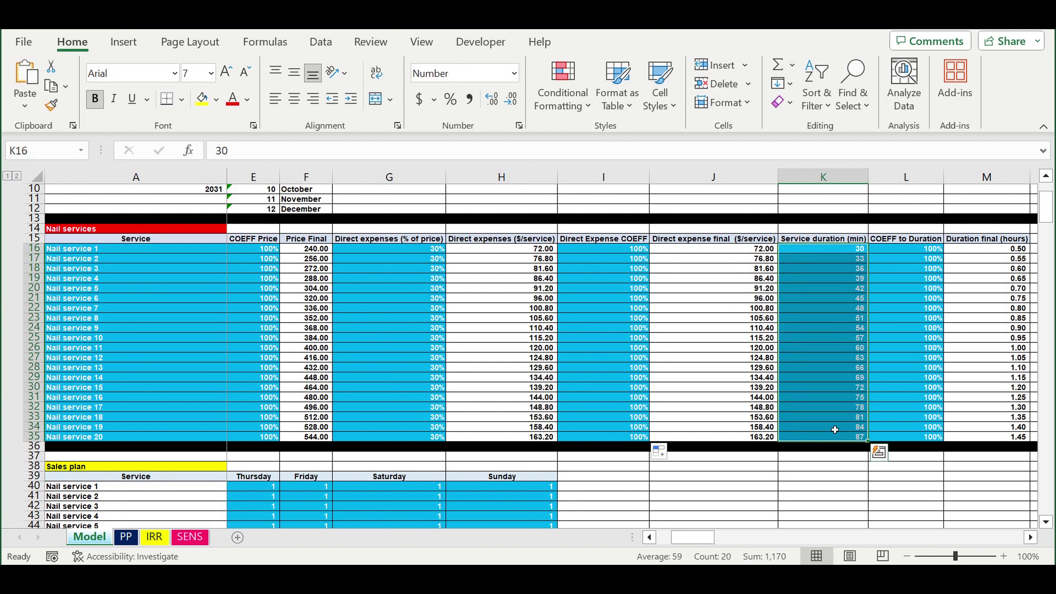
pyautogui.click(1031, 537)
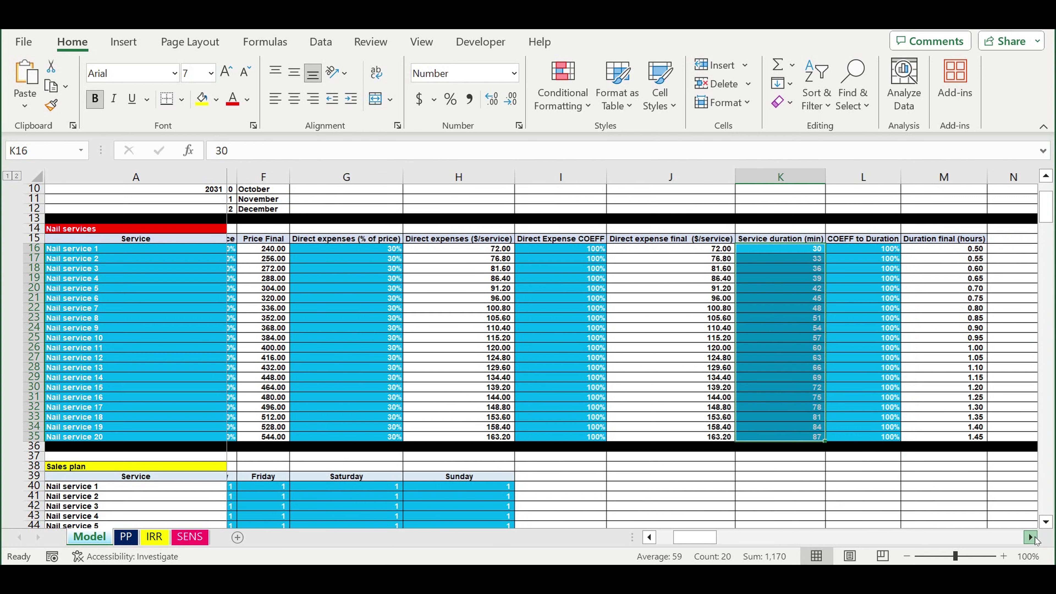
pyautogui.click(1031, 537)
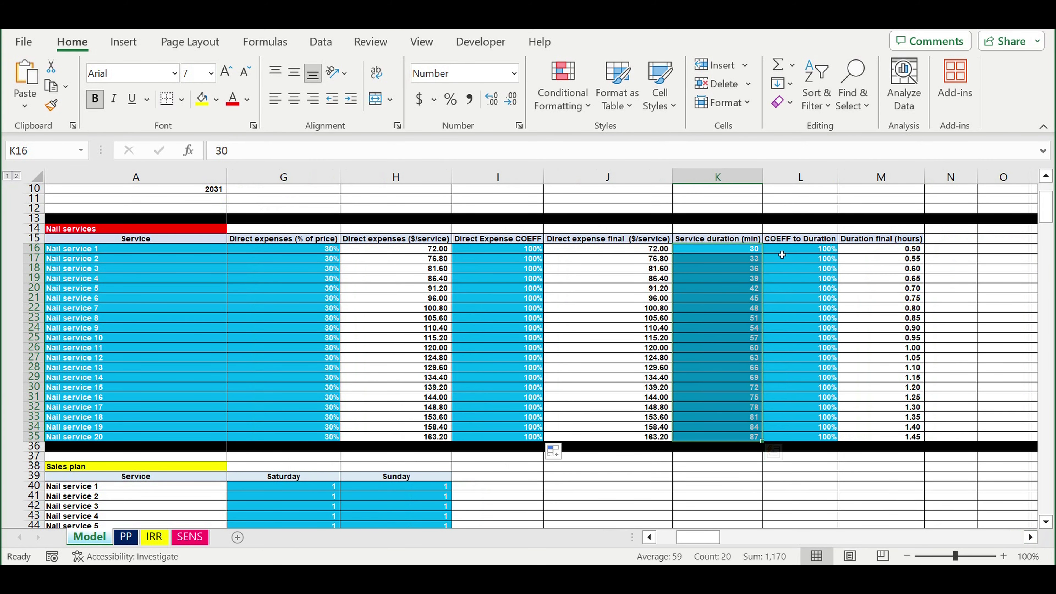
pyautogui.click(750, 249)
pyautogui.moveTo(750, 319); pyautogui.dragTo(750, 436)
pyautogui.moveTo(827, 250); pyautogui.dragTo(834, 430)
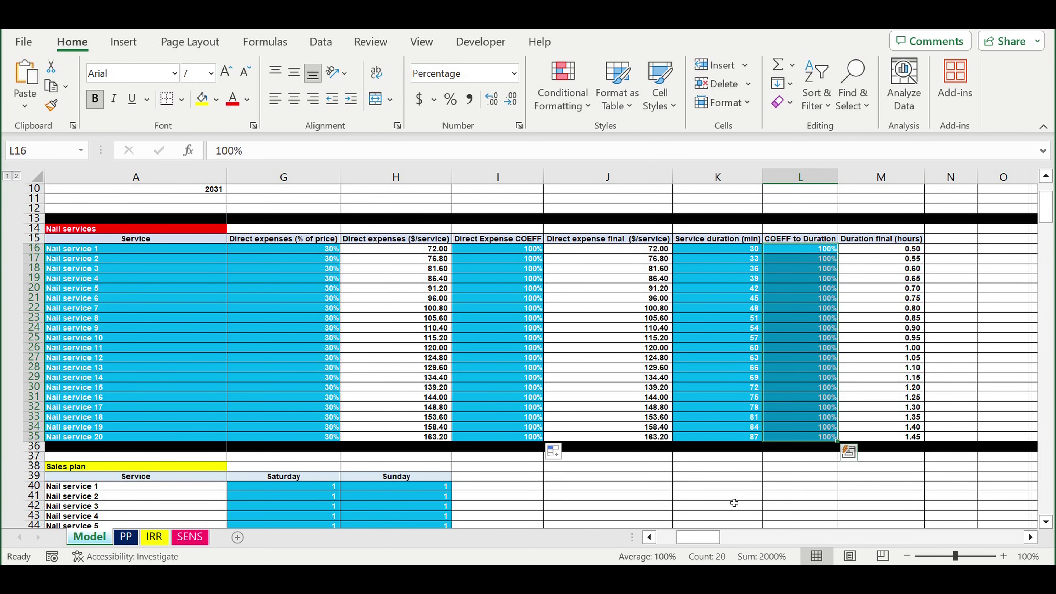
# - Review the weekday Sales plan table and the sections below it, including time rate, seasonality, planned revenues and payroll
pyautogui.scroll(-6, 198, 292)
pyautogui.click(198, 291)
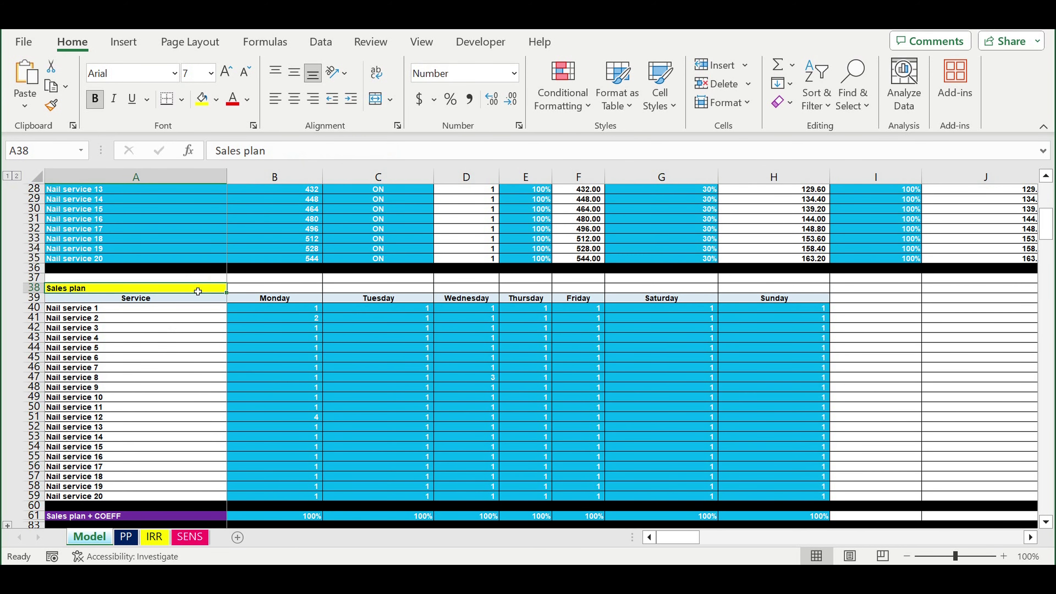
pyautogui.moveTo(198, 291)
pyautogui.mouseDown()
pyautogui.moveTo(256, 326)
pyautogui.moveTo(541, 436)
pyautogui.moveTo(781, 503)
pyautogui.mouseUp()
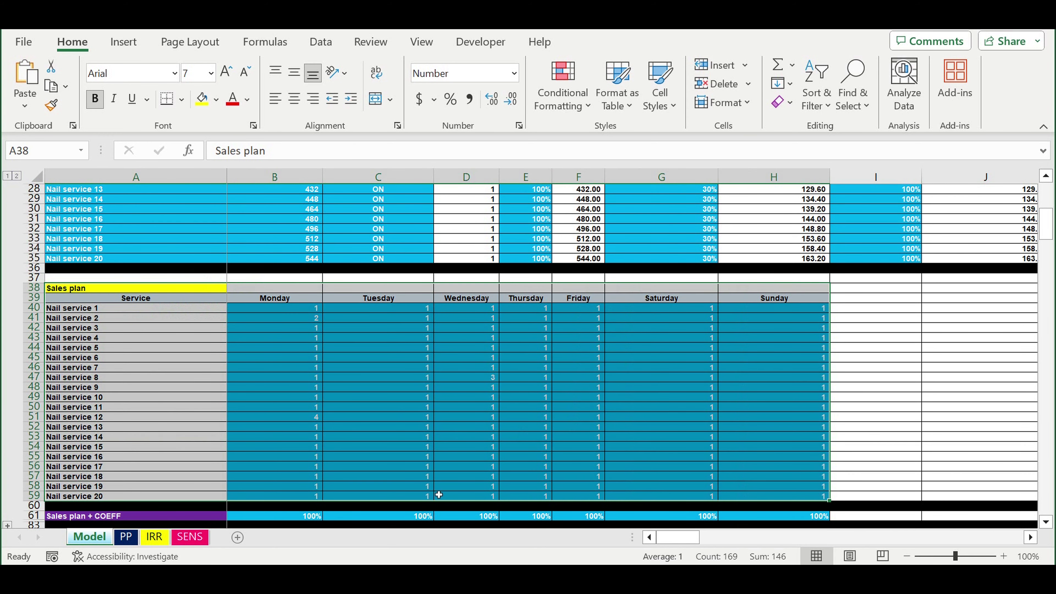
pyautogui.scroll(-4, 202, 402)
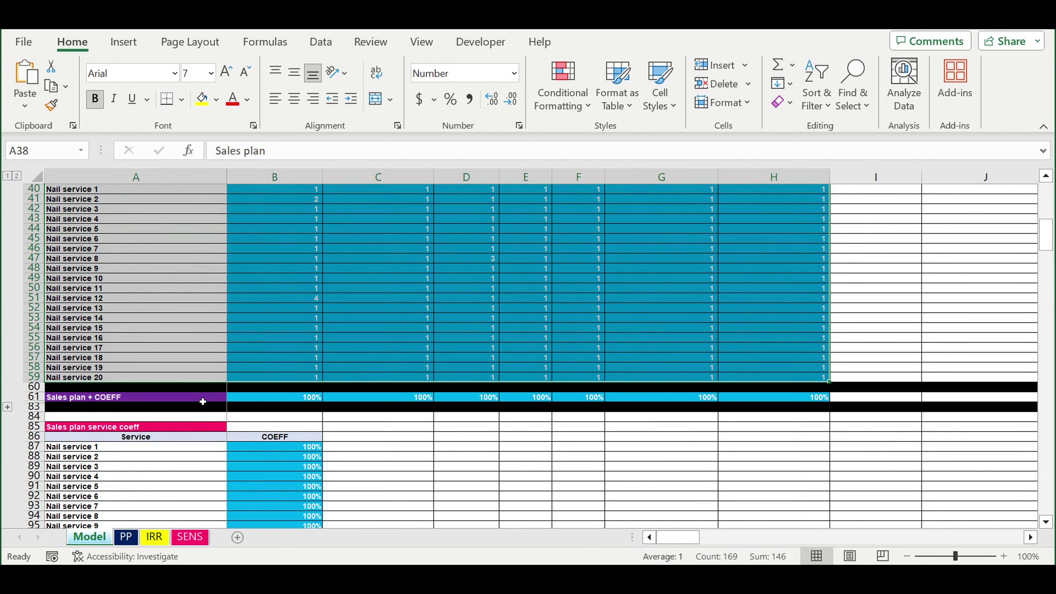
pyautogui.click(187, 311)
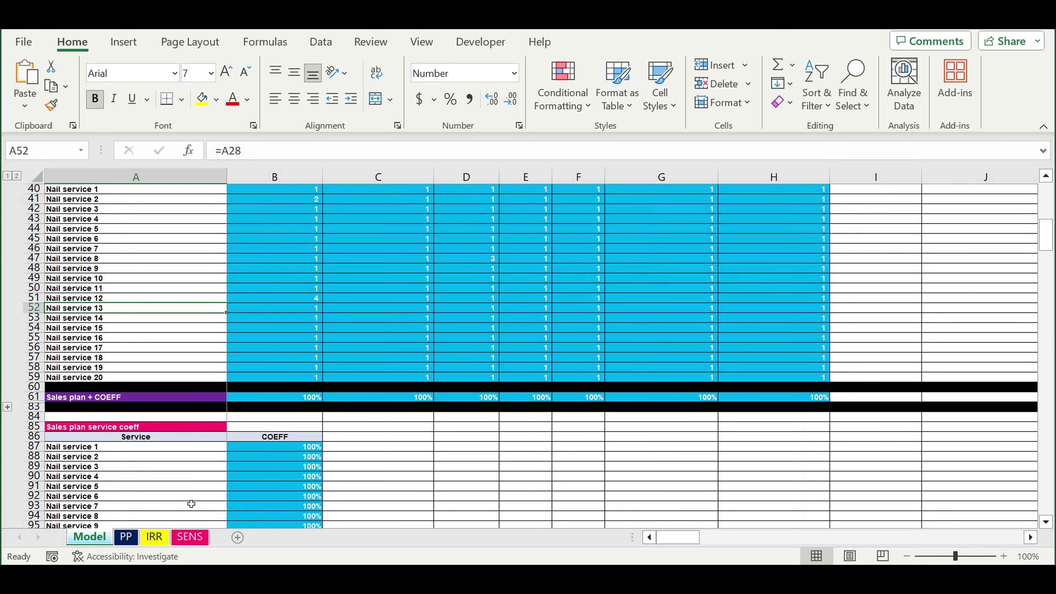
pyautogui.scroll(-5, 193, 493)
pyautogui.scroll(-20, 193, 494)
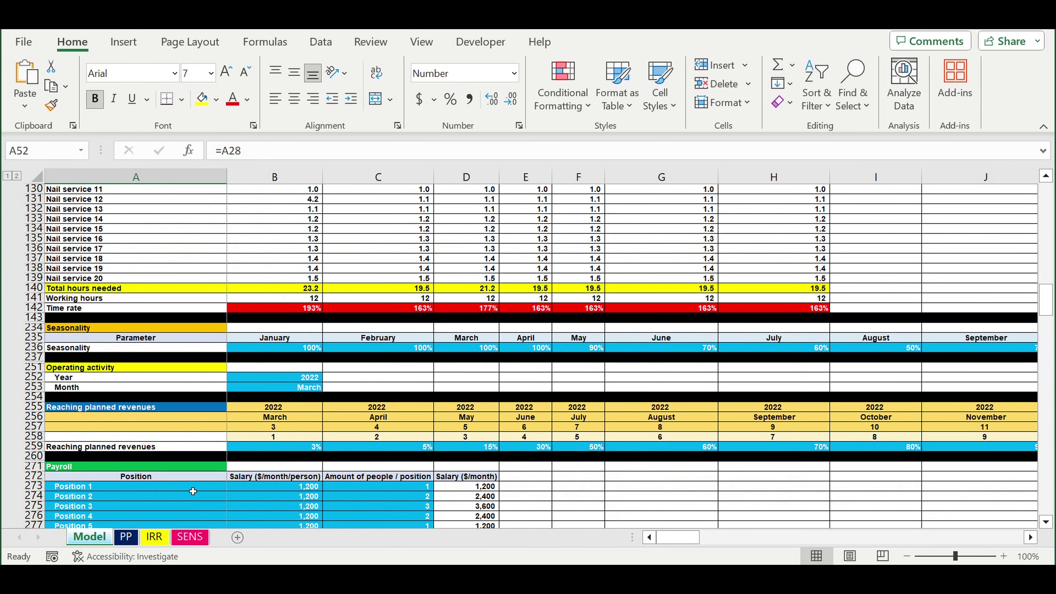
# - Examine the August revenues and result from operating activity in the Cash-flow Statement
pyautogui.scroll(-15, 192, 487)
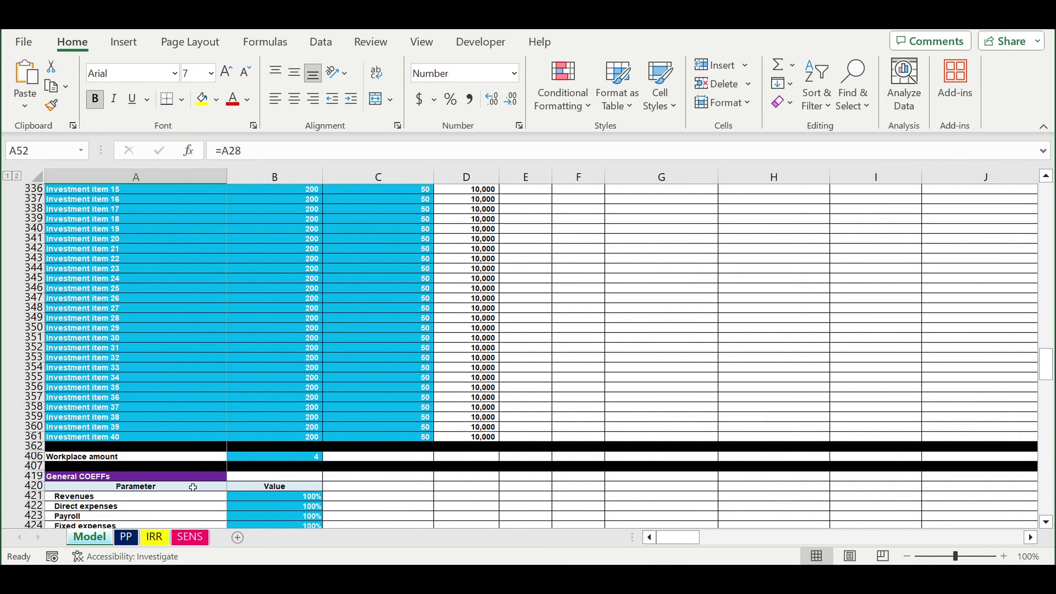
pyautogui.scroll(-20, 193, 487)
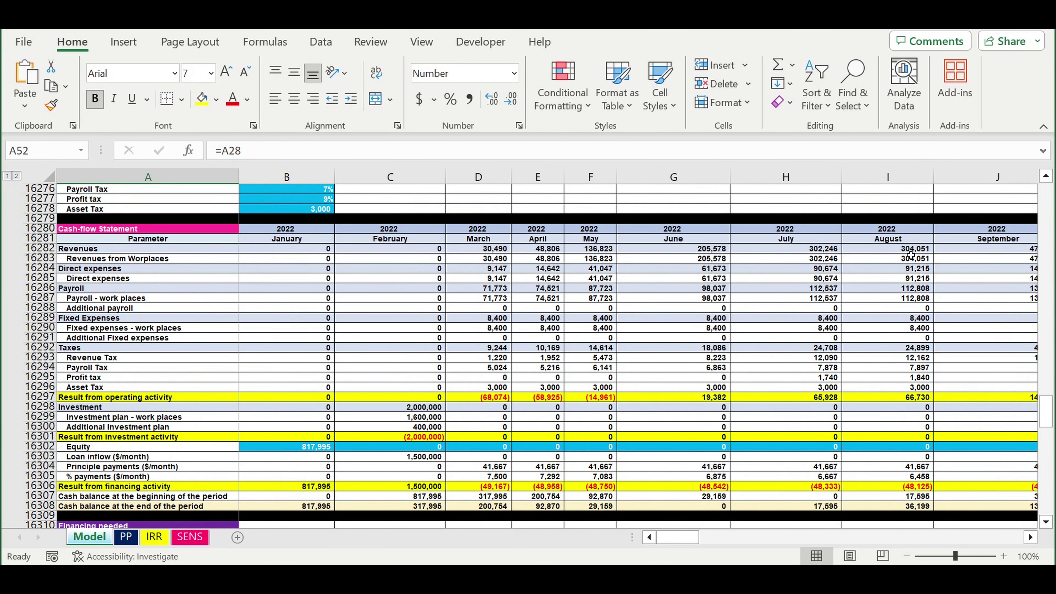
pyautogui.click(911, 250)
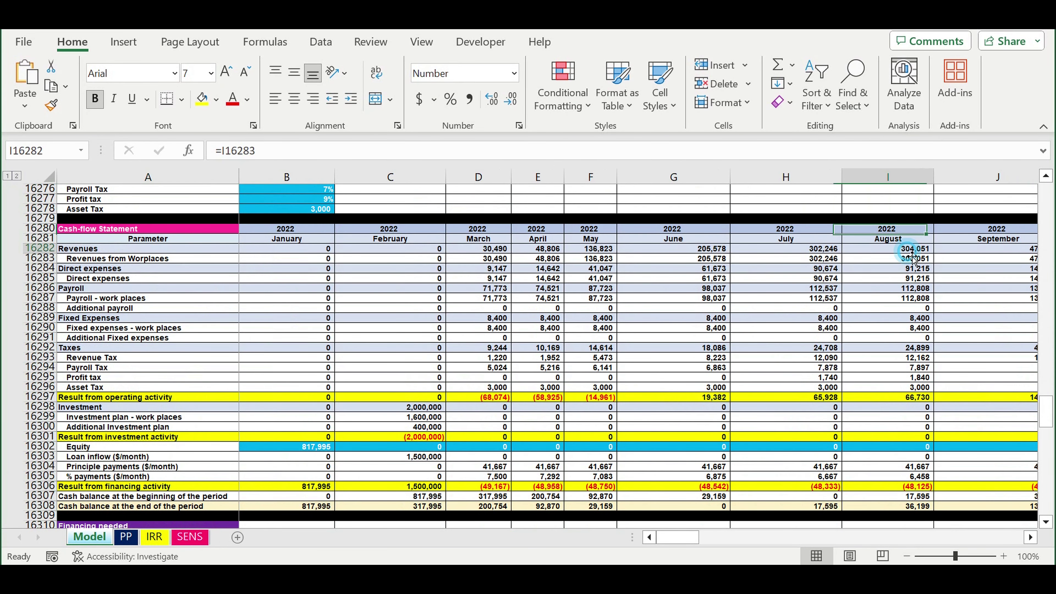
pyautogui.click(900, 398)
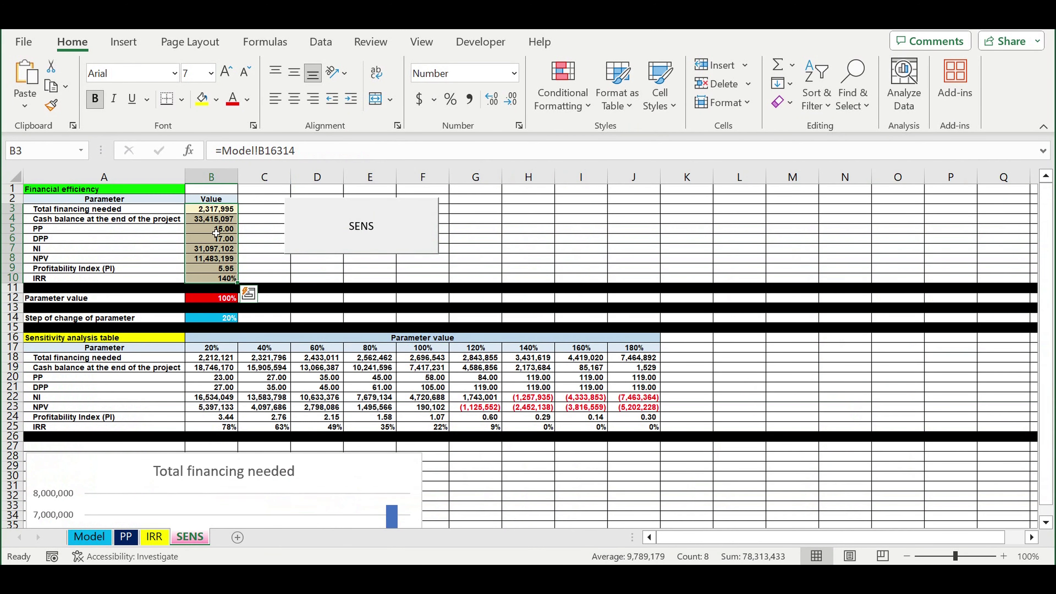
# - Review the Financial efficiency values on the SENS sheet and the PP and DPP charts
pyautogui.moveTo(229, 213); pyautogui.dragTo(221, 285)
pyautogui.click(127, 537)
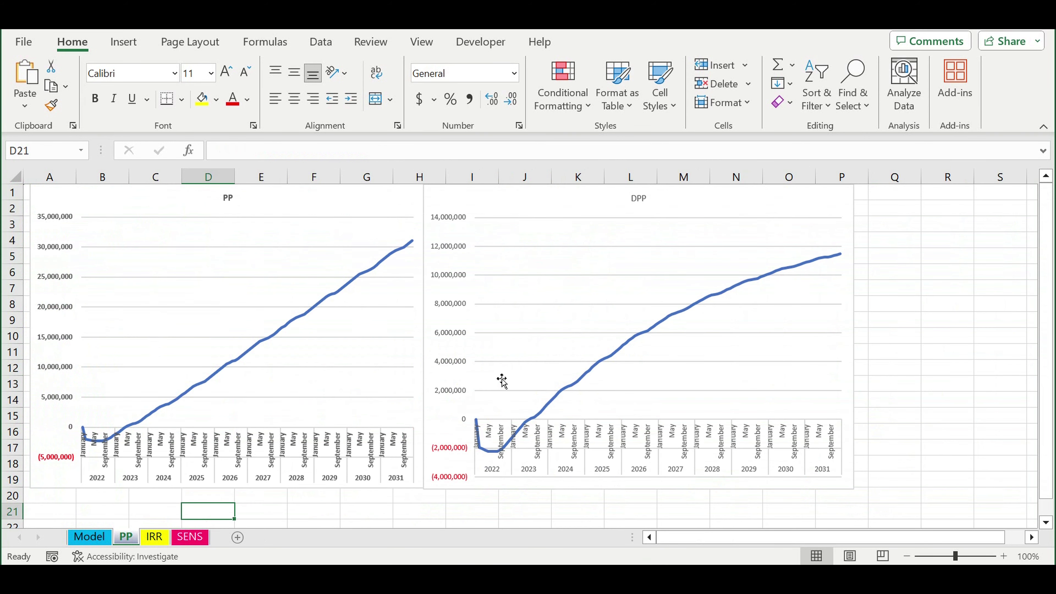
# - Return to the Model sheet and review the Sales plan table's weekday headers, service names and planned quantities
pyautogui.click(94, 537)
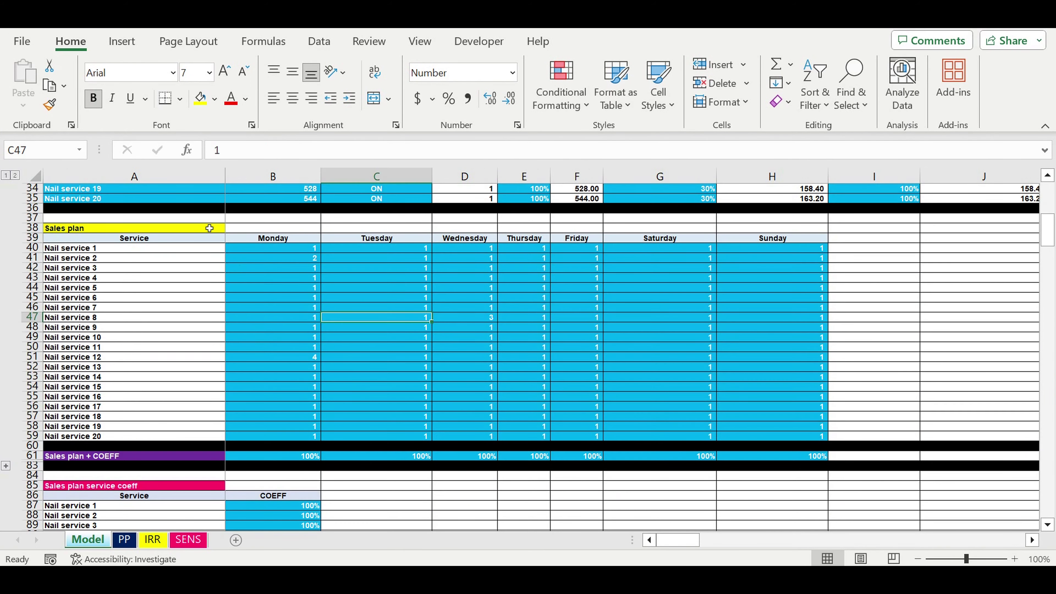
pyautogui.click(210, 227)
pyautogui.moveTo(269, 243); pyautogui.dragTo(758, 245)
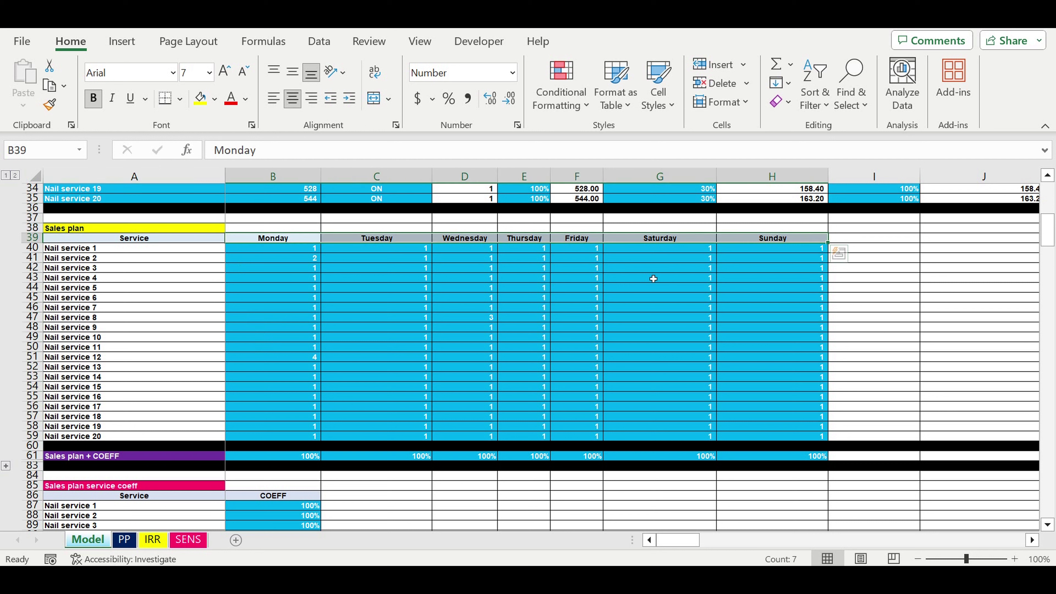
pyautogui.moveTo(200, 247); pyautogui.dragTo(195, 439)
pyautogui.moveTo(291, 248); pyautogui.dragTo(745, 440)
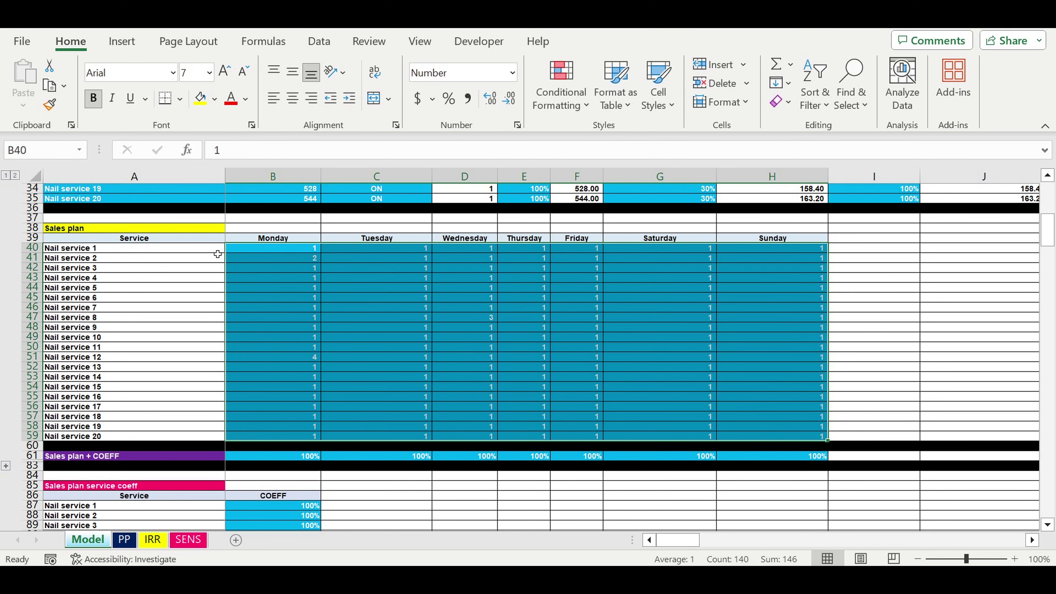
pyautogui.moveTo(264, 241); pyautogui.dragTo(745, 241)
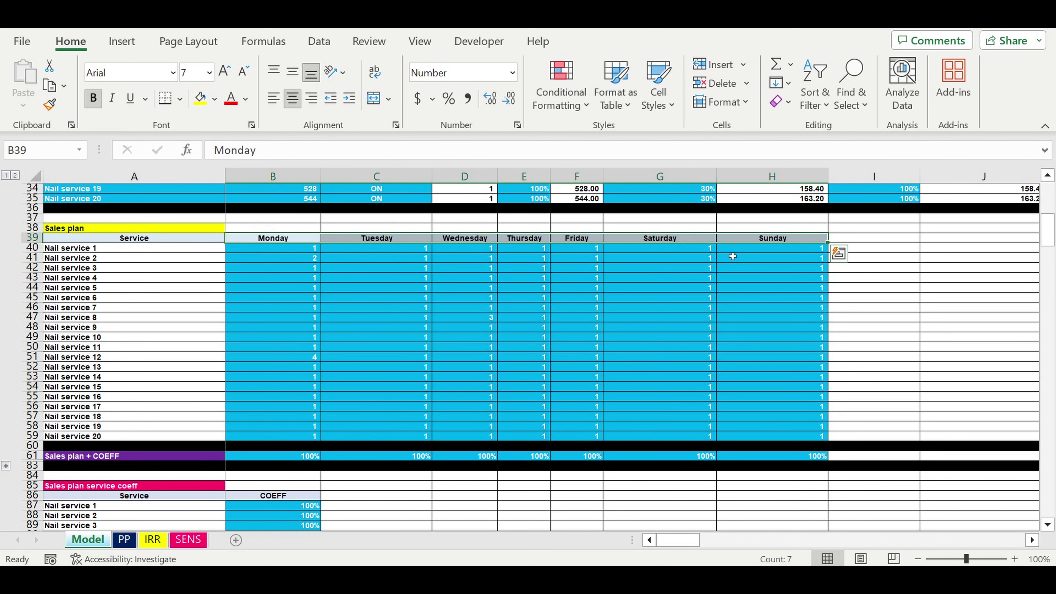
pyautogui.click(524, 486)
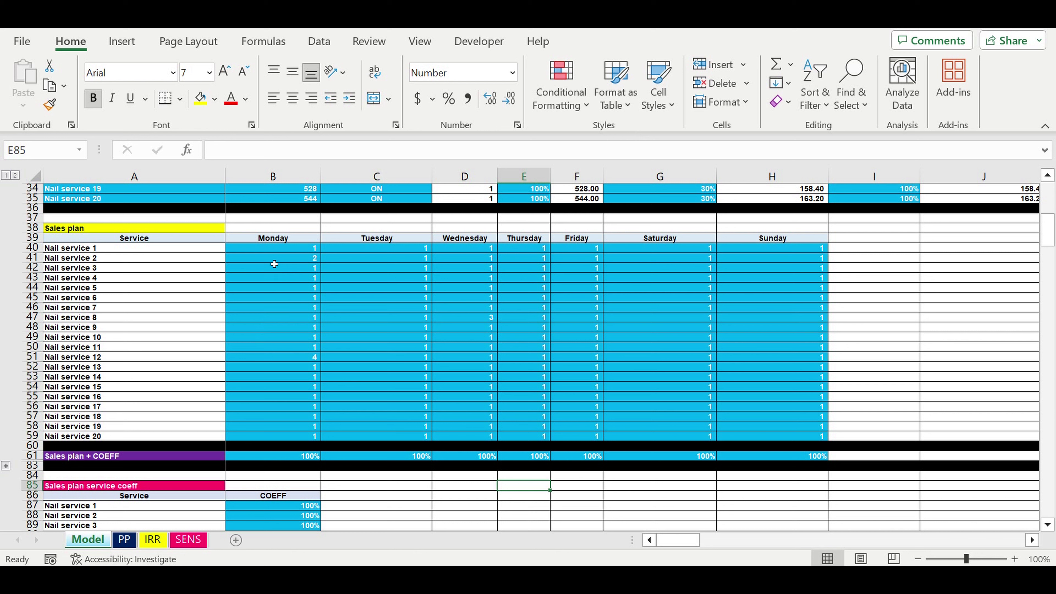
pyautogui.moveTo(287, 244); pyautogui.dragTo(738, 245)
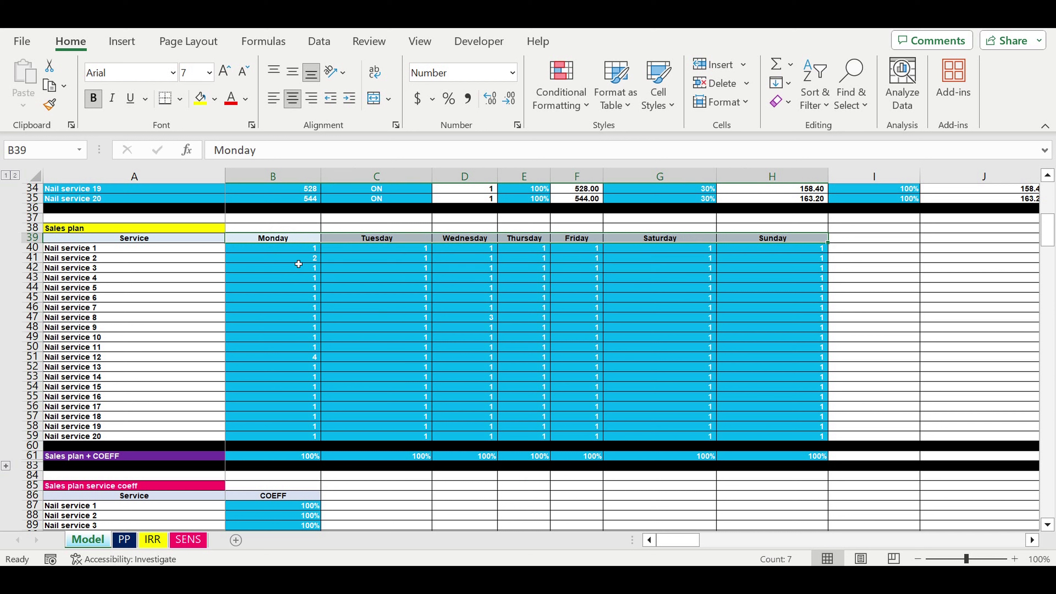
# - Examine the planned quantities of all nail services in the Sales plan day by day, from Monday to Sunday
pyautogui.moveTo(300, 252); pyautogui.dragTo(304, 436)
pyautogui.moveTo(421, 246); pyautogui.dragTo(415, 441)
pyautogui.moveTo(483, 250); pyautogui.dragTo(461, 439)
pyautogui.moveTo(538, 250); pyautogui.dragTo(522, 440)
pyautogui.moveTo(596, 250); pyautogui.dragTo(575, 440)
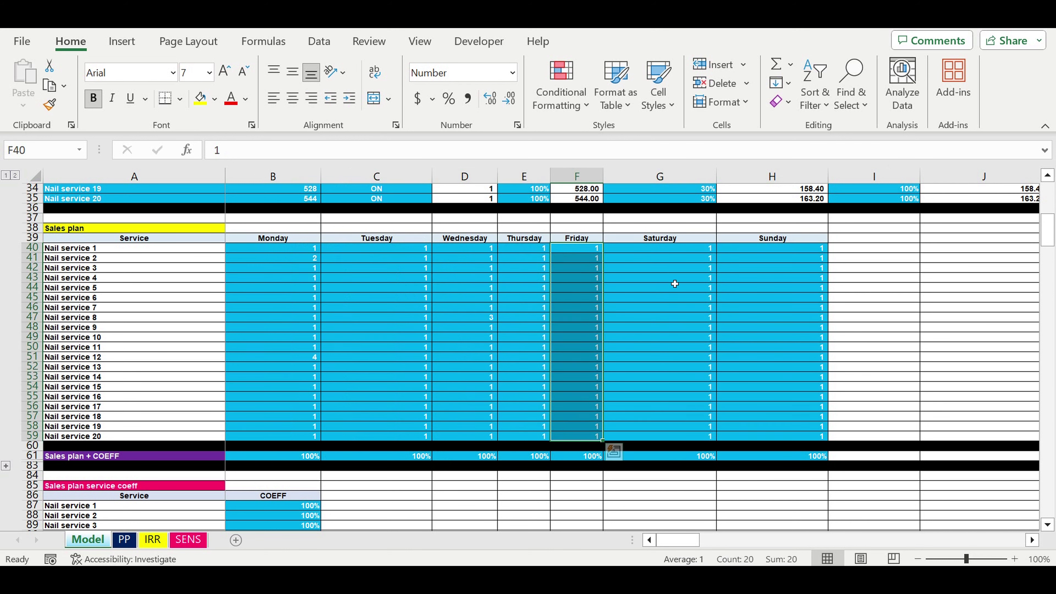
pyautogui.moveTo(671, 250); pyautogui.dragTo(654, 440)
pyautogui.moveTo(752, 249); pyautogui.dragTo(750, 440)
# - Compare the Monday and Sunday columns of the Sales plan against the service list and look over the whole weekly plan
pyautogui.moveTo(140, 252); pyautogui.dragTo(166, 437)
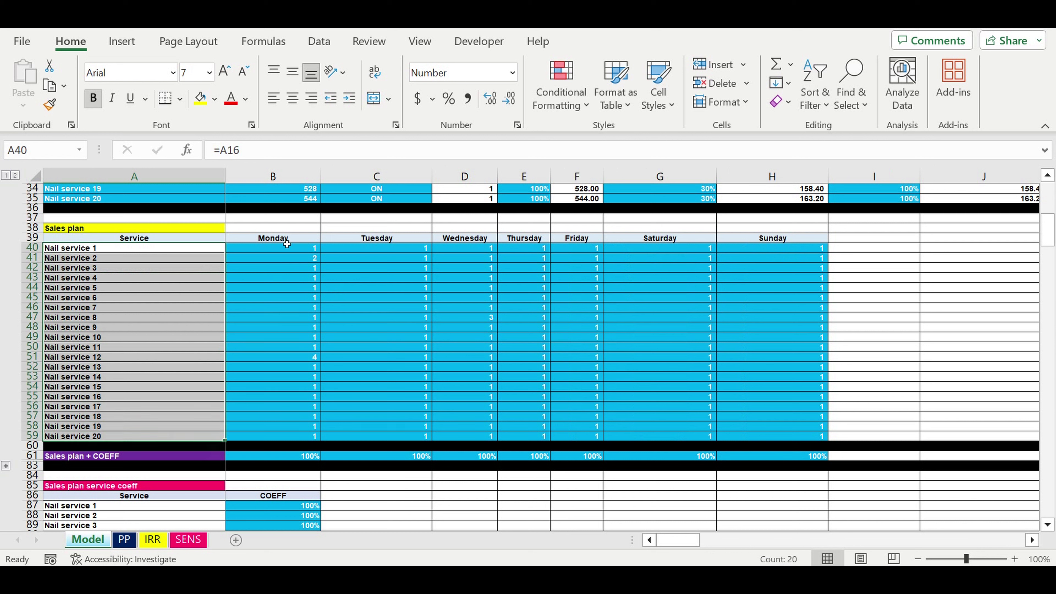
pyautogui.moveTo(283, 238); pyautogui.dragTo(293, 438)
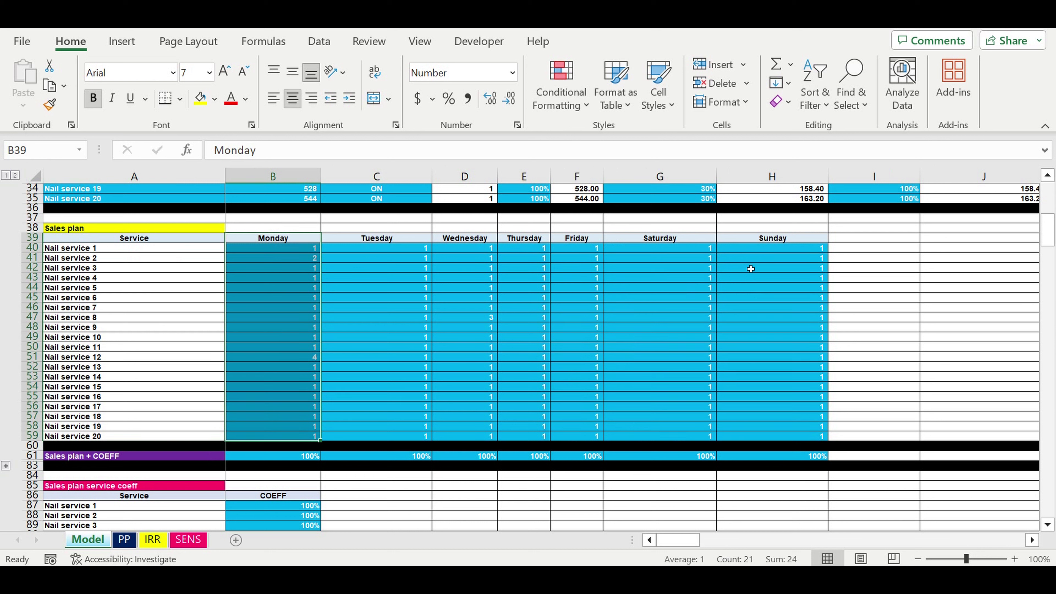
pyautogui.moveTo(780, 238); pyautogui.dragTo(778, 427)
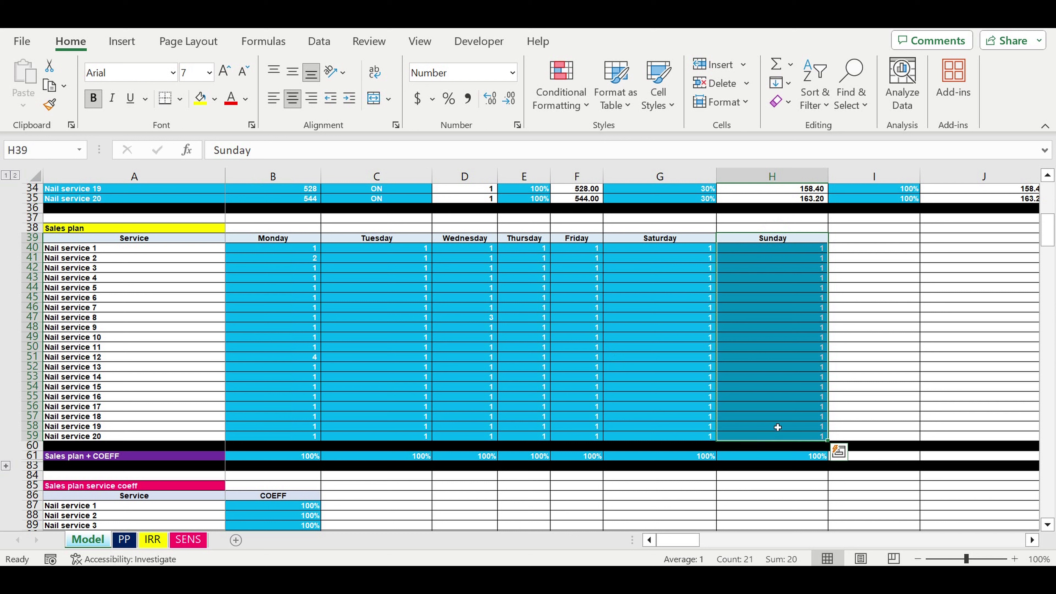
pyautogui.click(777, 351)
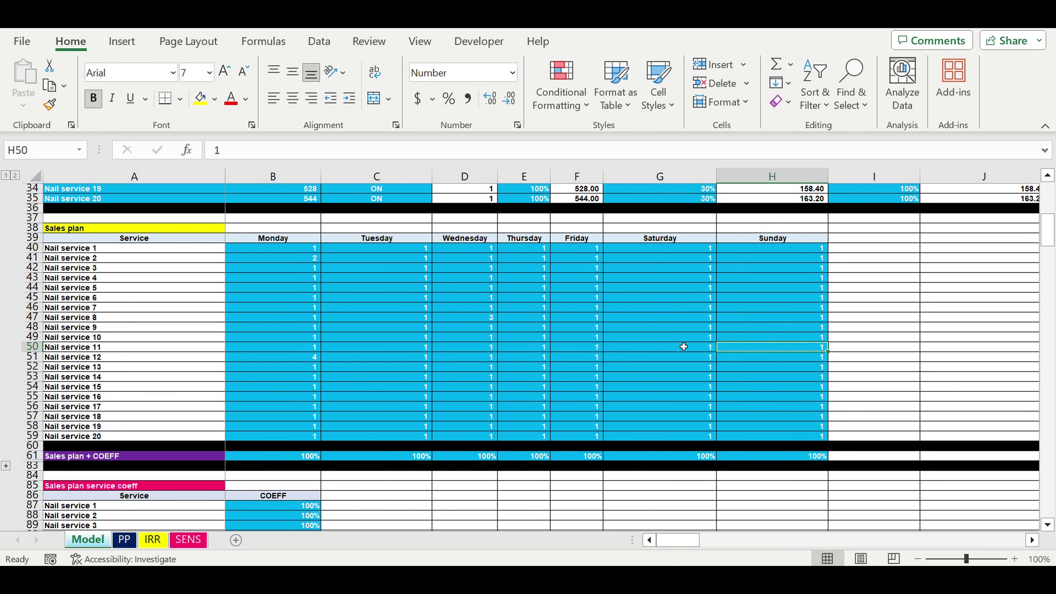
pyautogui.moveTo(304, 244); pyautogui.dragTo(769, 440)
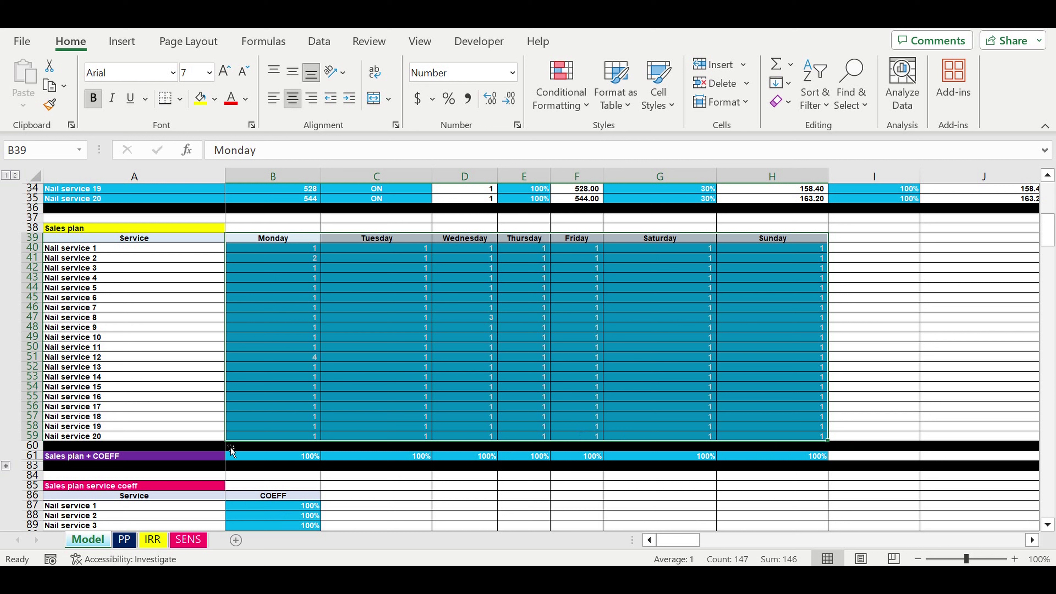
# - Check the PP and DPP charts and review the Monday-to-Sunday Sales plan + COEFF row on the Model sheet
pyautogui.click(120, 543)
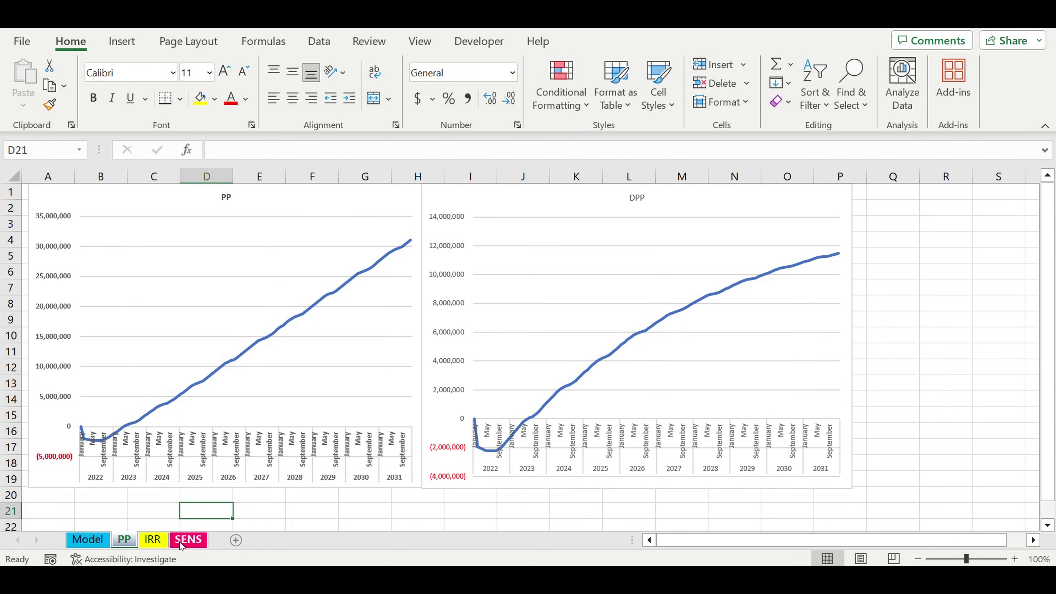
pyautogui.click(103, 543)
pyautogui.scroll(-1, 270, 292)
pyautogui.moveTo(271, 208); pyautogui.dragTo(773, 210)
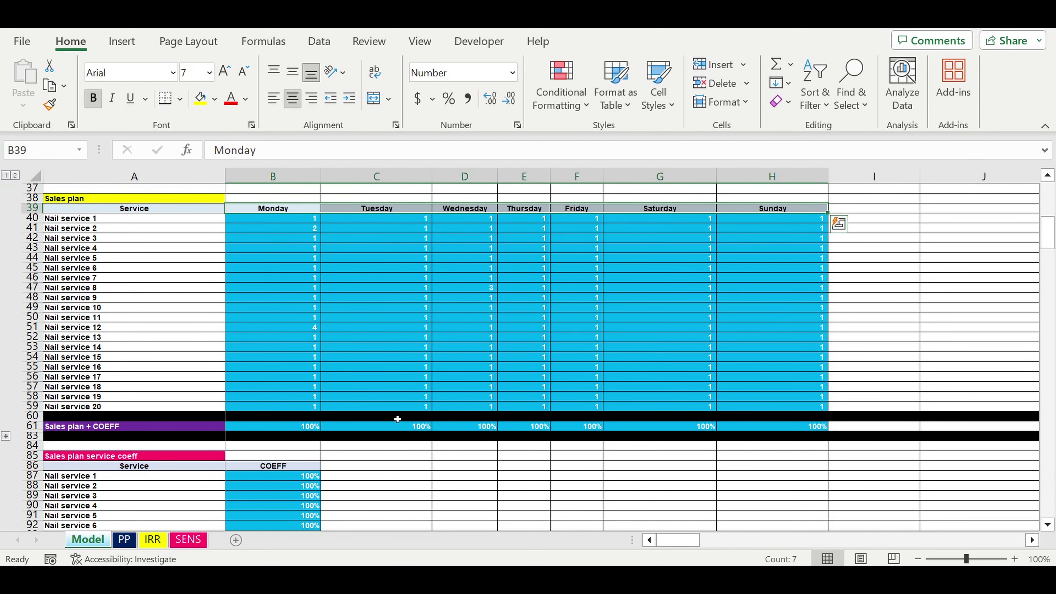
pyautogui.moveTo(302, 426); pyautogui.dragTo(747, 435)
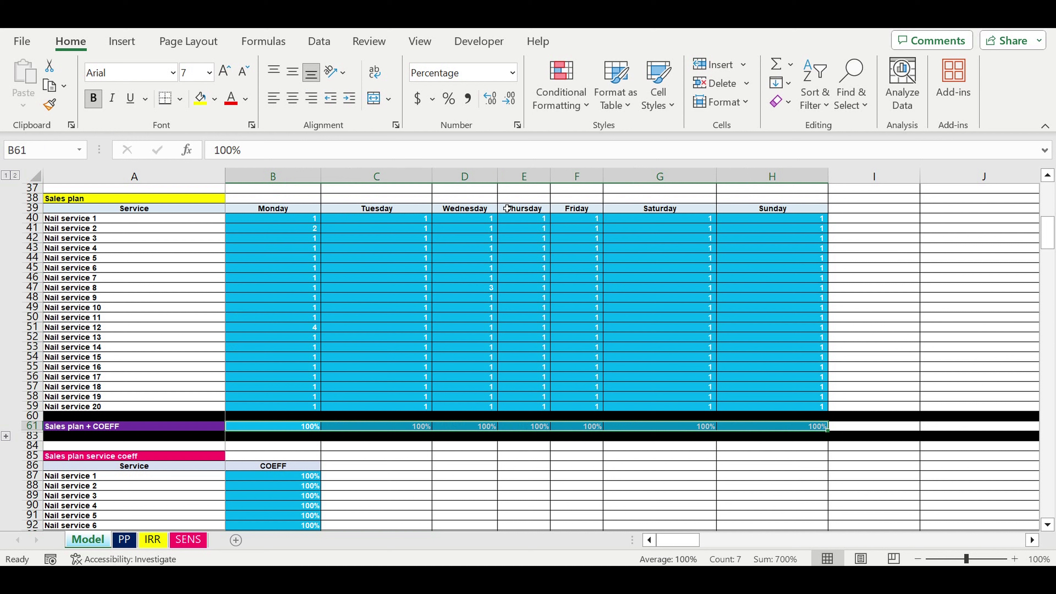
# - Review the Sales plan service coeff table with its coefficients for nail services 1 through 20
pyautogui.scroll(-6, 553, 410)
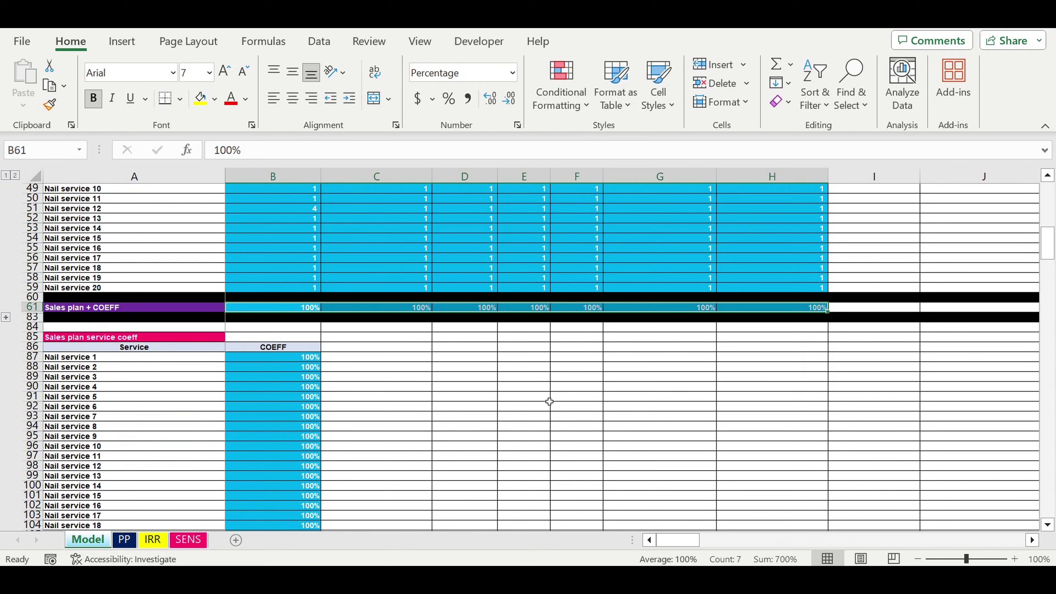
pyautogui.moveTo(302, 299); pyautogui.dragTo(302, 486)
pyautogui.moveTo(153, 299); pyautogui.dragTo(158, 487)
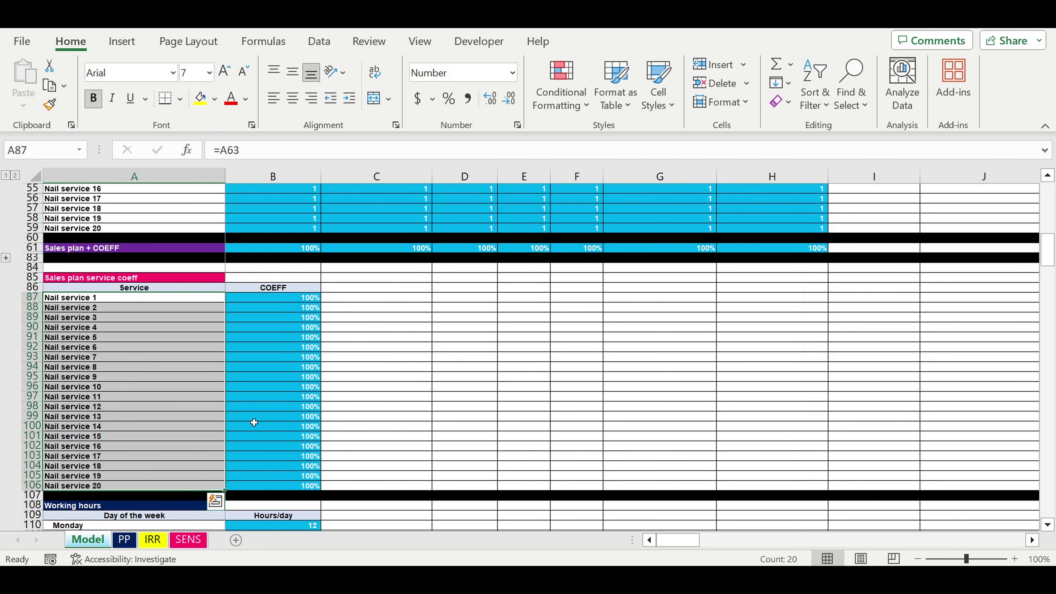
# - Review the Working hours table, covering the days of the week and their Hours/day values
pyautogui.scroll(-7, 254, 422)
pyautogui.click(376, 357)
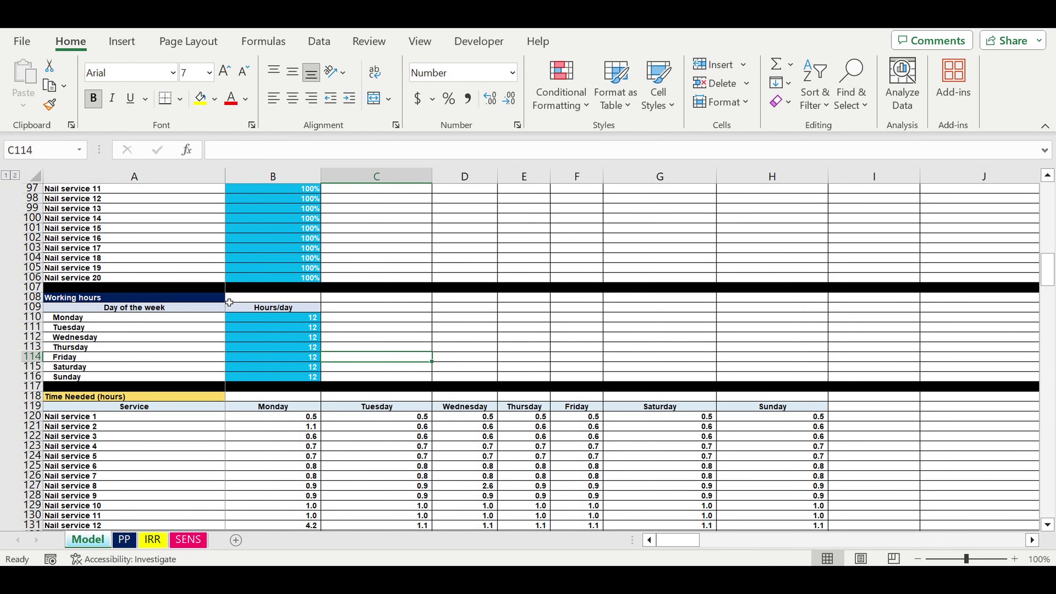
pyautogui.click(221, 301)
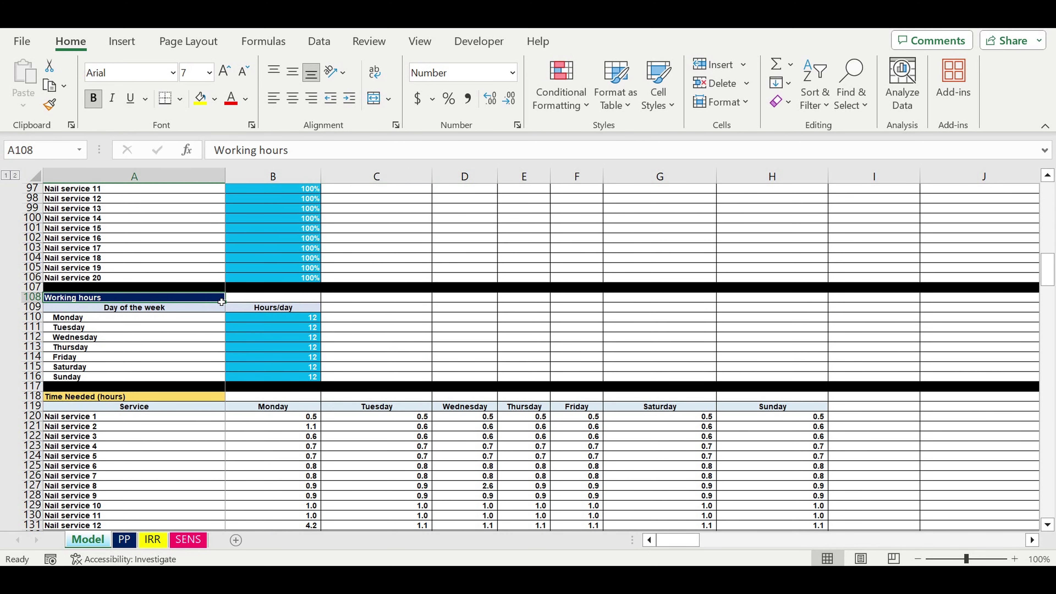
pyautogui.moveTo(217, 308); pyautogui.dragTo(300, 375)
pyautogui.moveTo(305, 320); pyautogui.dragTo(305, 378)
pyautogui.moveTo(214, 322); pyautogui.dragTo(212, 377)
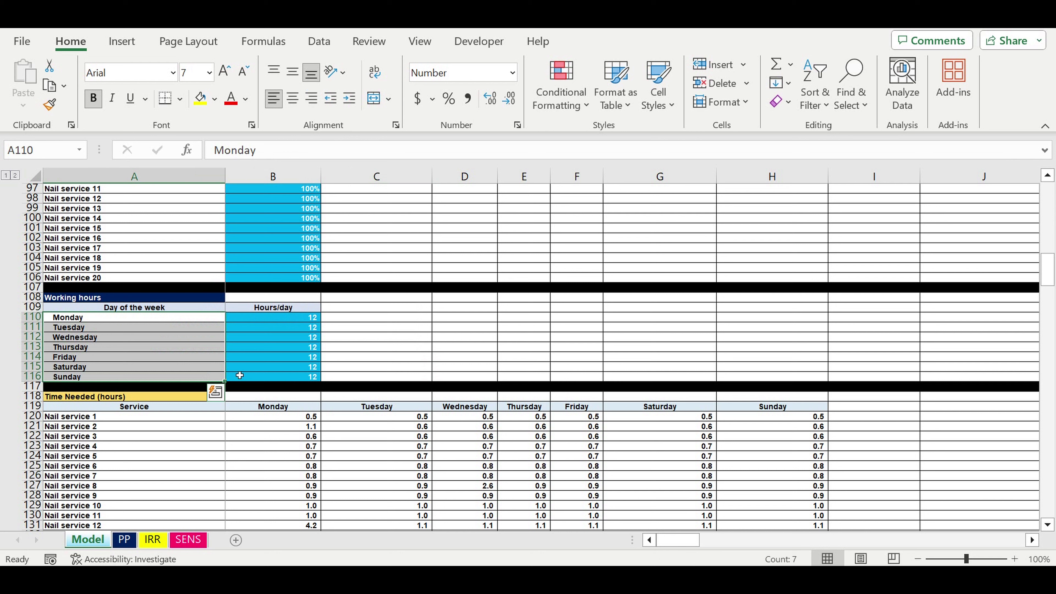
# - Examine the Time Needed (hours) table, including its Total hours needed, Working hours and Time rate rows
pyautogui.moveTo(84, 248); pyautogui.dragTo(767, 492)
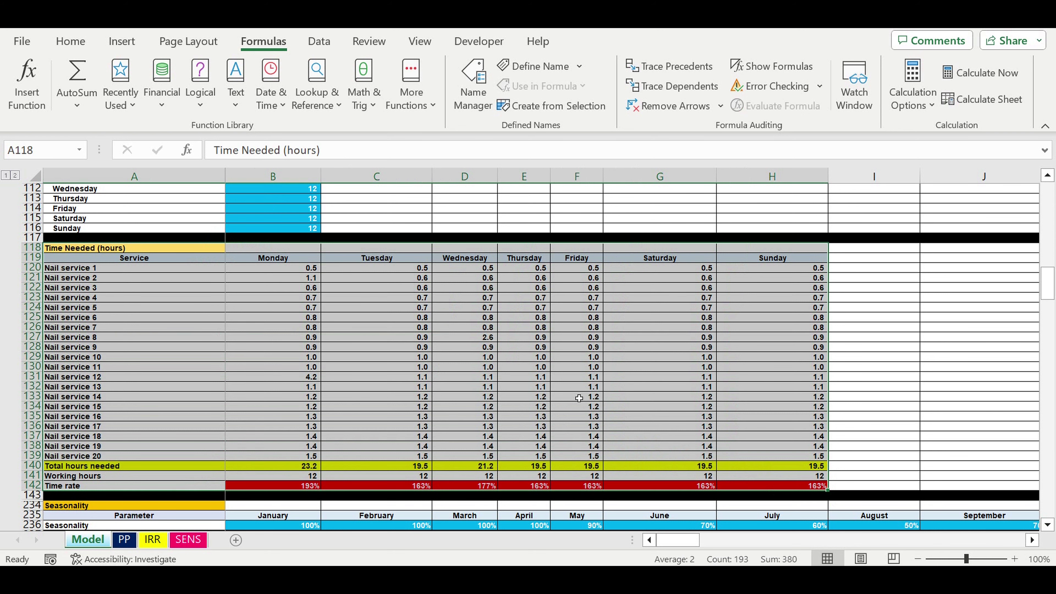
pyautogui.click(579, 398)
pyautogui.moveTo(213, 466); pyautogui.dragTo(726, 468)
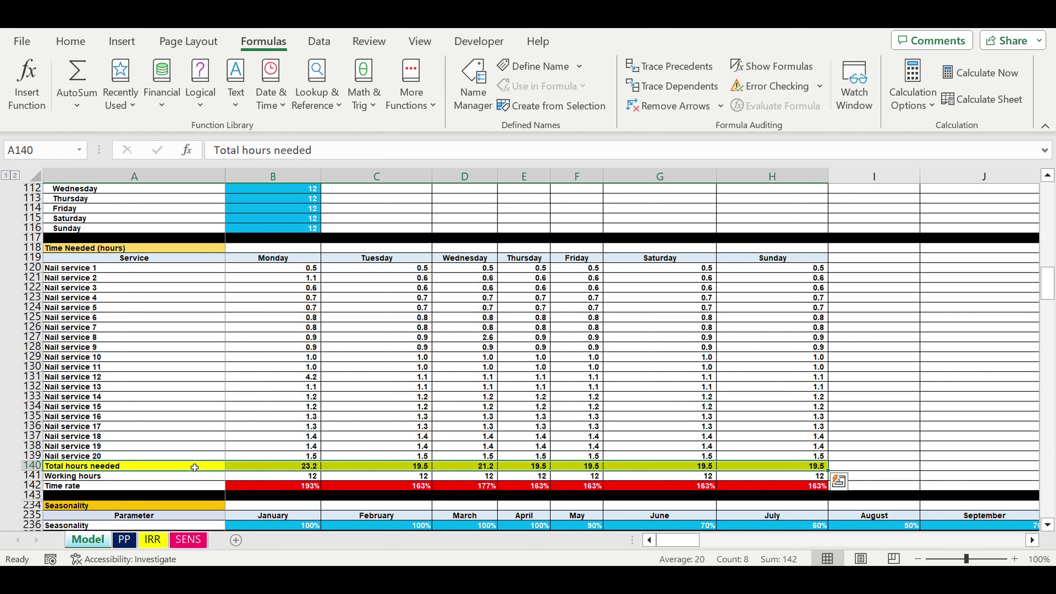
pyautogui.moveTo(214, 487); pyautogui.dragTo(790, 488)
pyautogui.moveTo(83, 467); pyautogui.dragTo(83, 486)
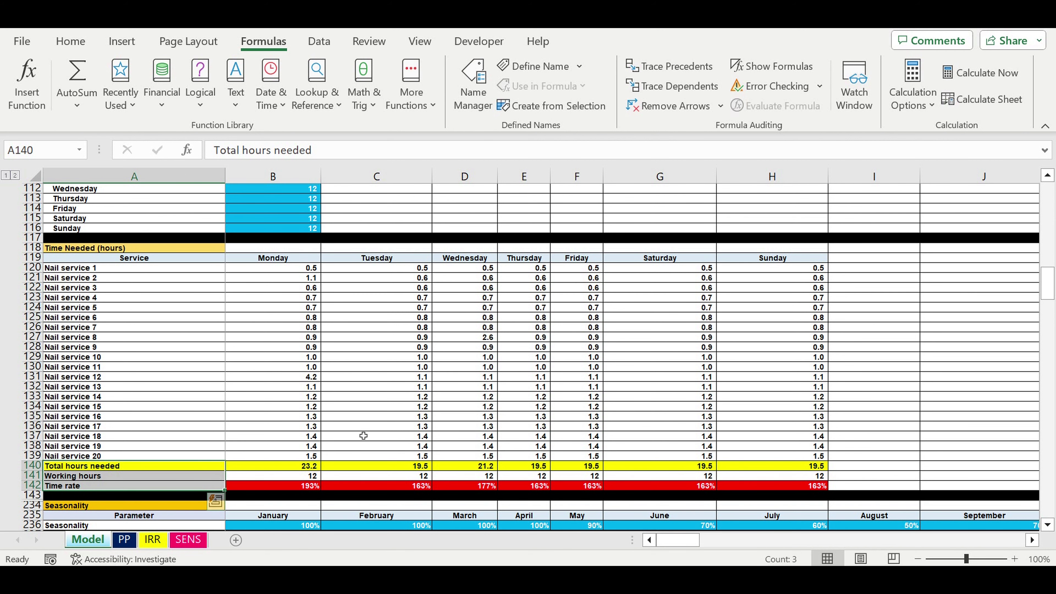
# - Set the Sales plan service coeff of nail services 1 through 20 to 50%
pyautogui.scroll(10, 363, 436)
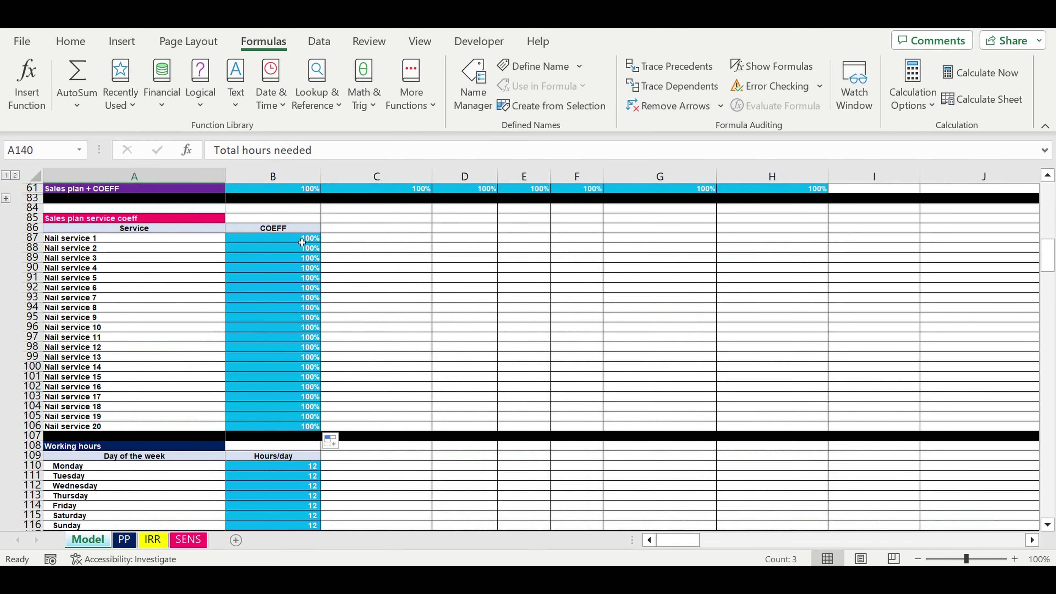
pyautogui.click(302, 242)
pyautogui.write('50')
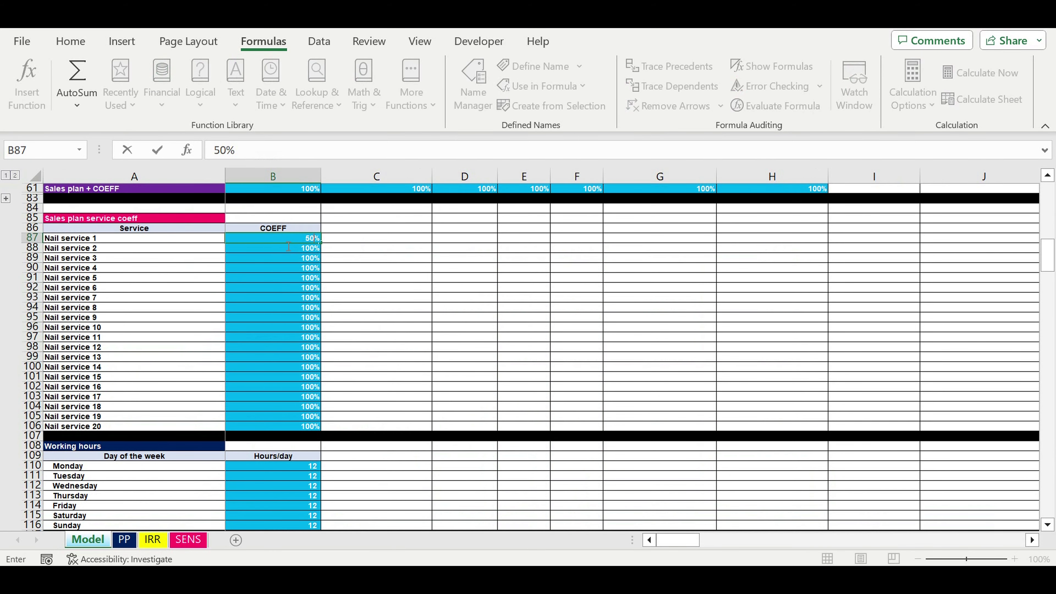
pyautogui.press('Return')
pyautogui.click(309, 240)
pyautogui.moveTo(324, 248); pyautogui.dragTo(302, 431)
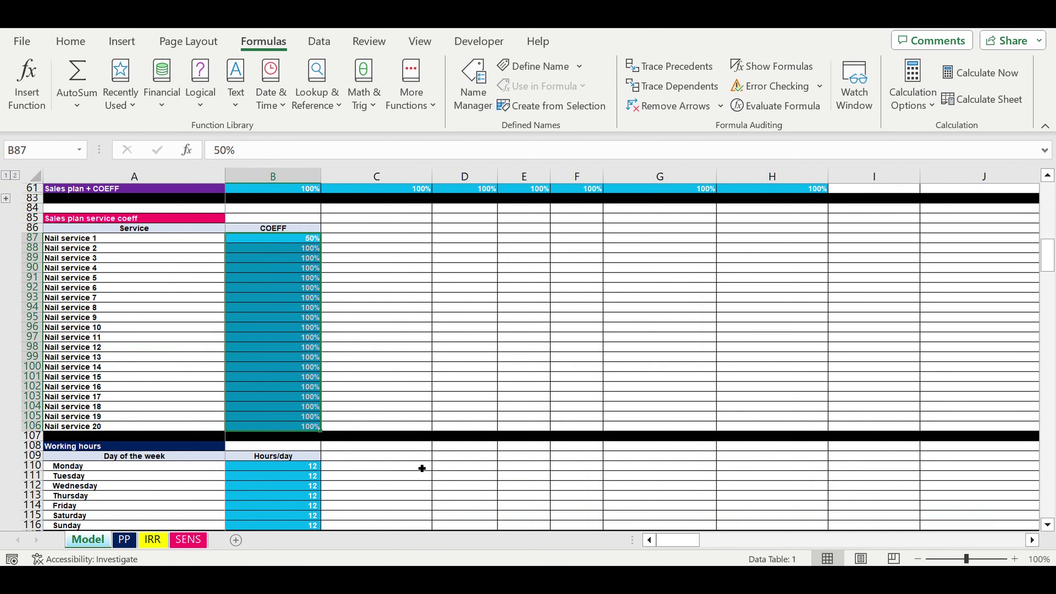
pyautogui.click(419, 466)
# - Check the weekday Total hours needed, Working hours and Time rate rows of the Time Needed (hours) table
pyautogui.scroll(-4, 419, 464)
pyautogui.scroll(-7, 419, 464)
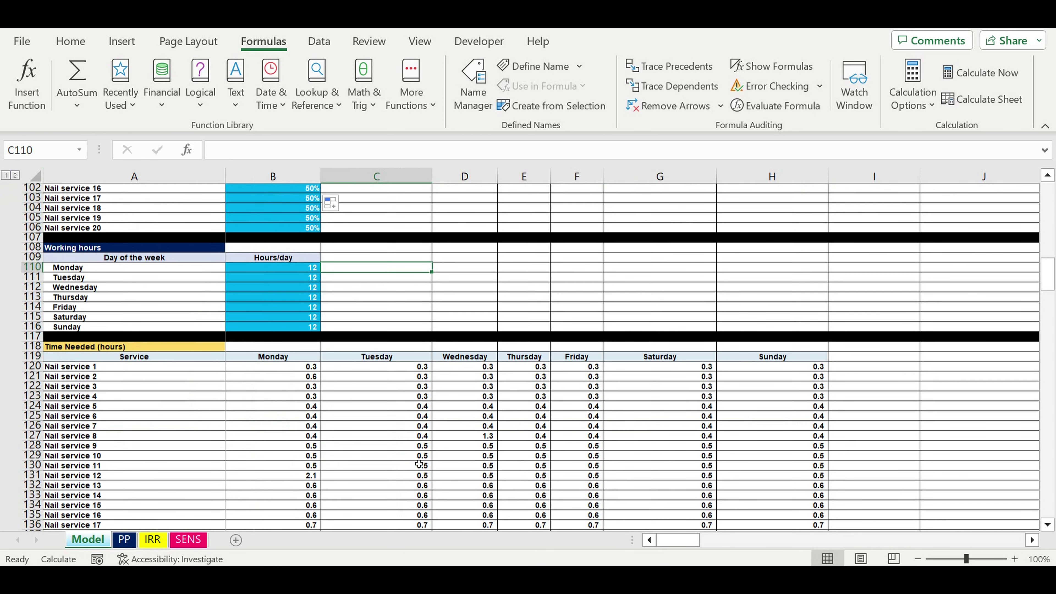
pyautogui.moveTo(312, 458); pyautogui.dragTo(733, 462)
pyautogui.moveTo(195, 436); pyautogui.dragTo(199, 456)
# - Set the Sales plan + COEFF value for Monday to 50%
pyautogui.scroll(14, 201, 435)
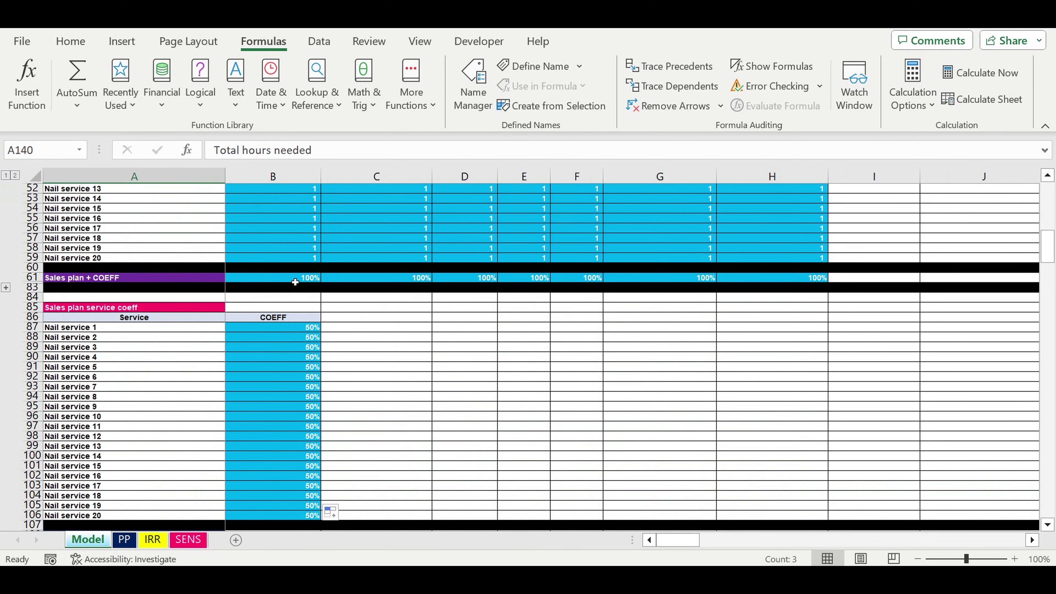
pyautogui.click(295, 282)
pyautogui.scroll(6, 331, 309)
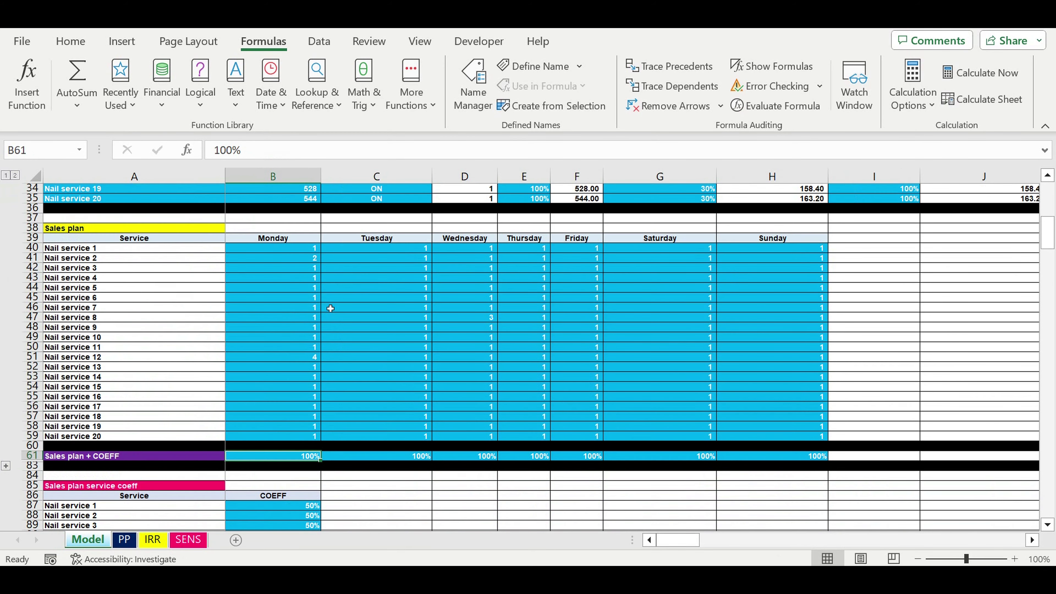
pyautogui.write('50')
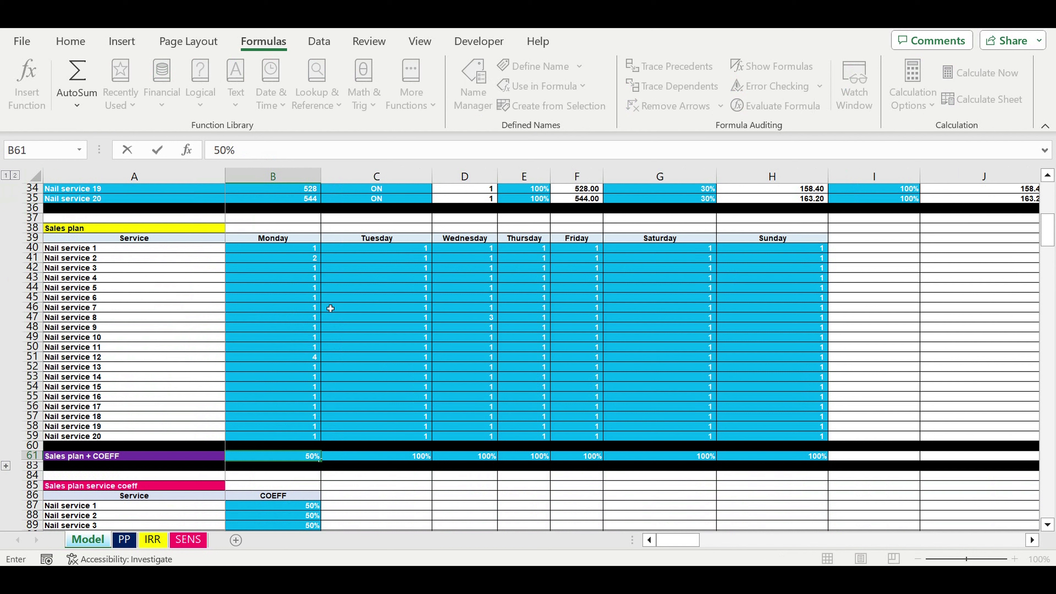
pyautogui.click(368, 505)
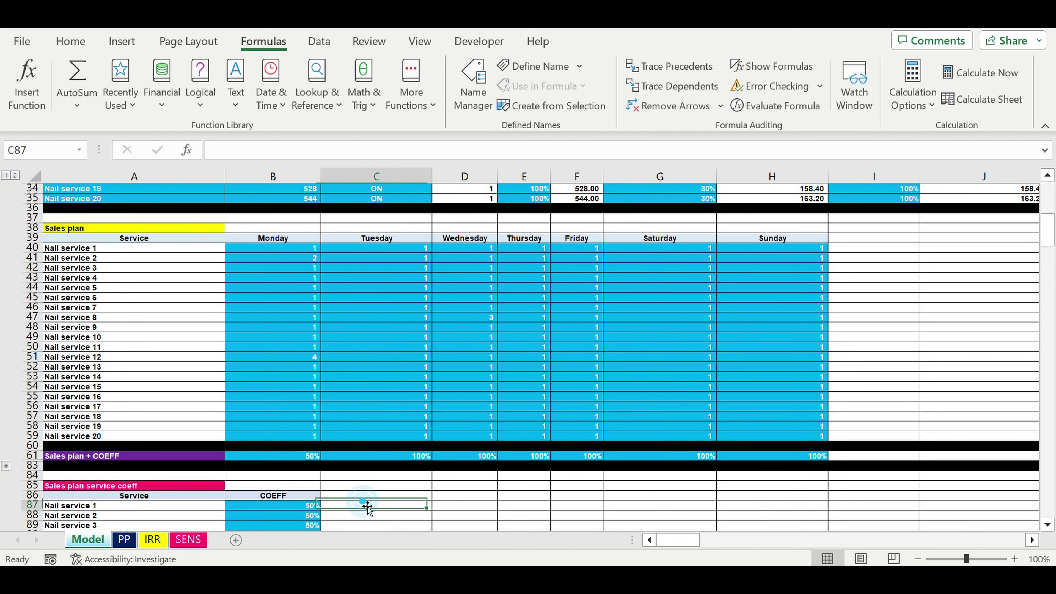
# - Check Monday's Total hours needed, Working hours and Time rate in the Time Needed (hours) table
pyautogui.scroll(-13, 370, 507)
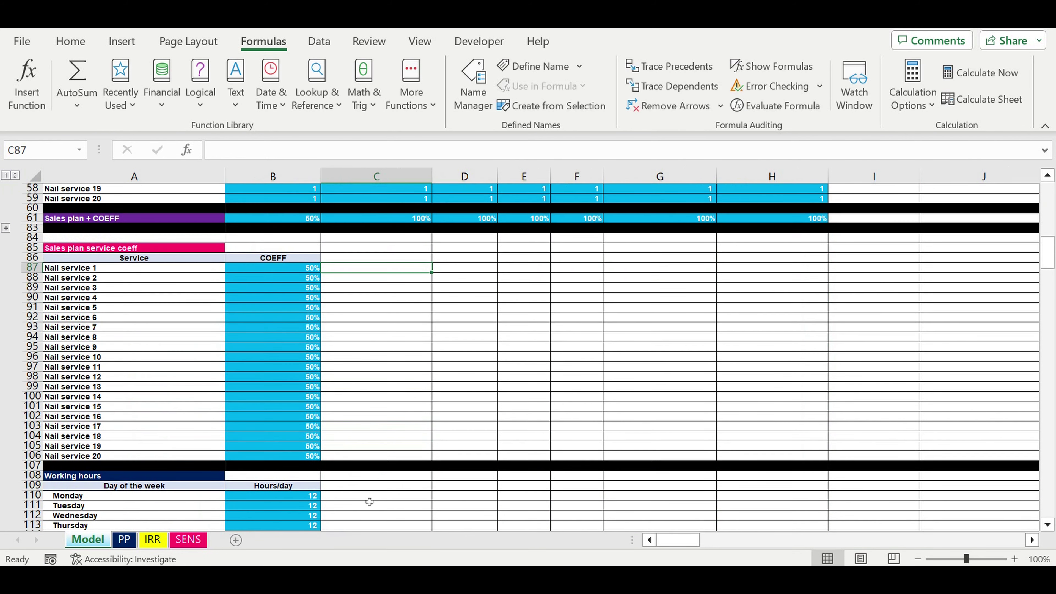
pyautogui.scroll(-8, 370, 501)
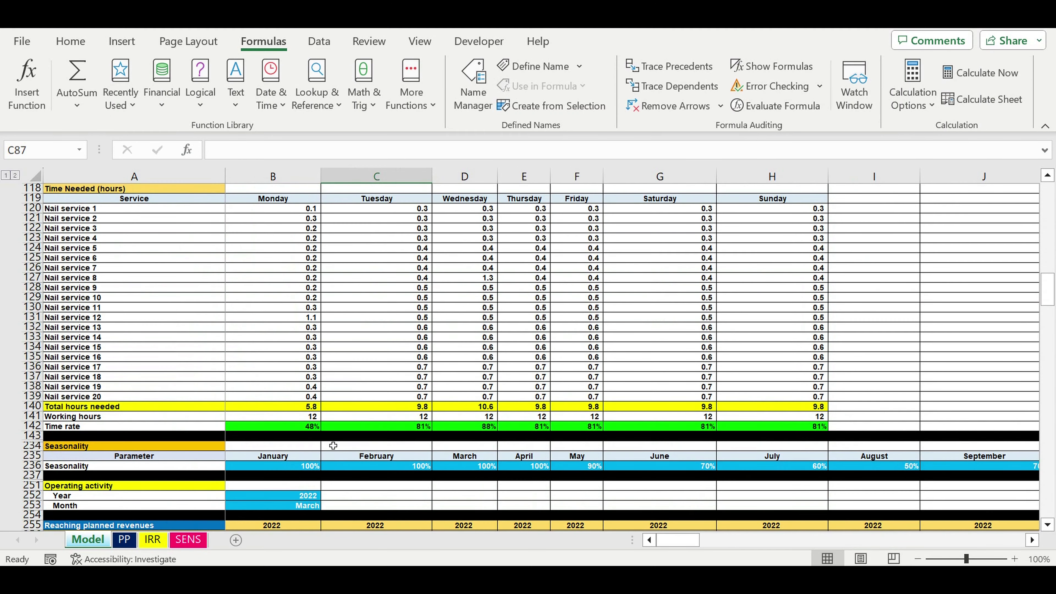
pyautogui.moveTo(209, 406); pyautogui.dragTo(307, 426)
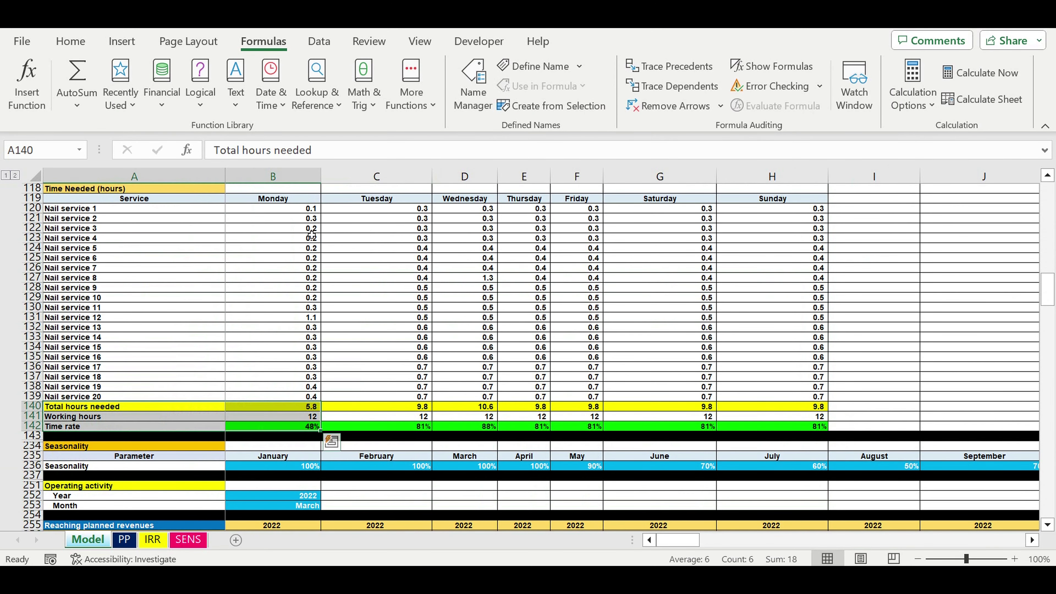
pyautogui.click(277, 203)
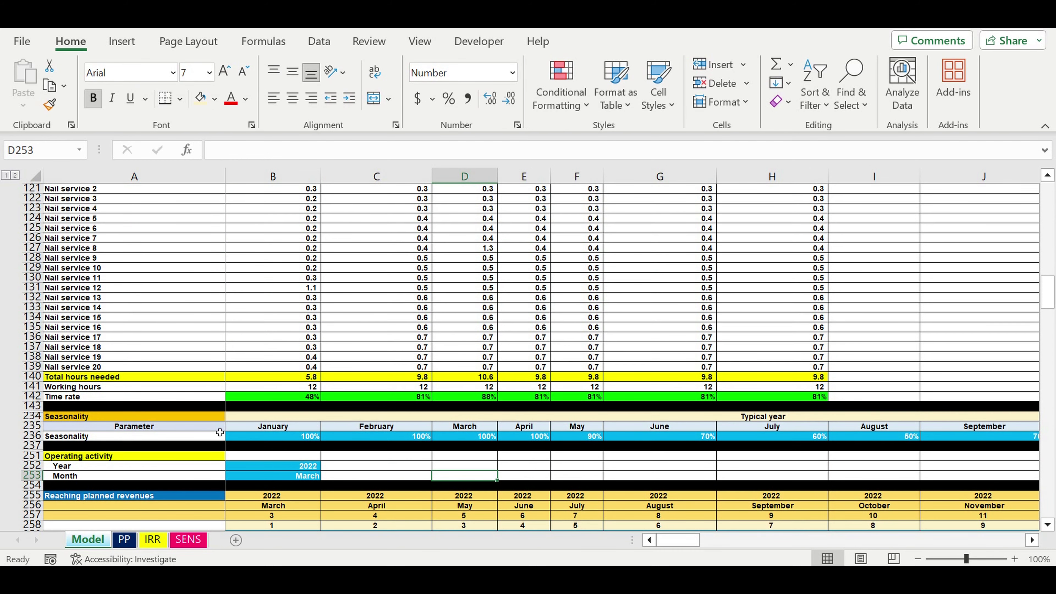
# - Review the Seasonality percentages of the typical year from January through December
pyautogui.click(212, 420)
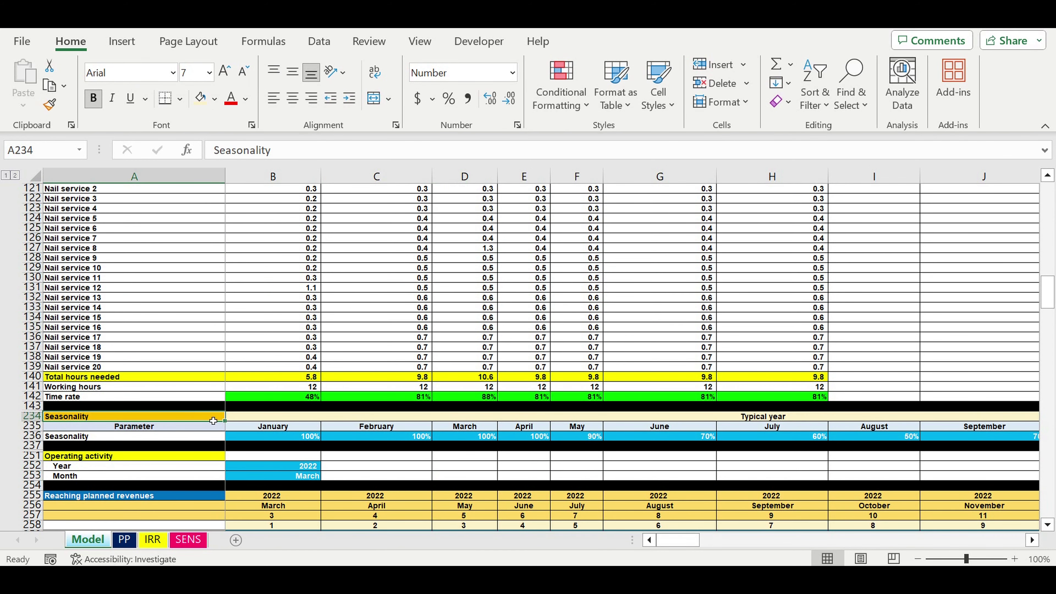
pyautogui.click(266, 419)
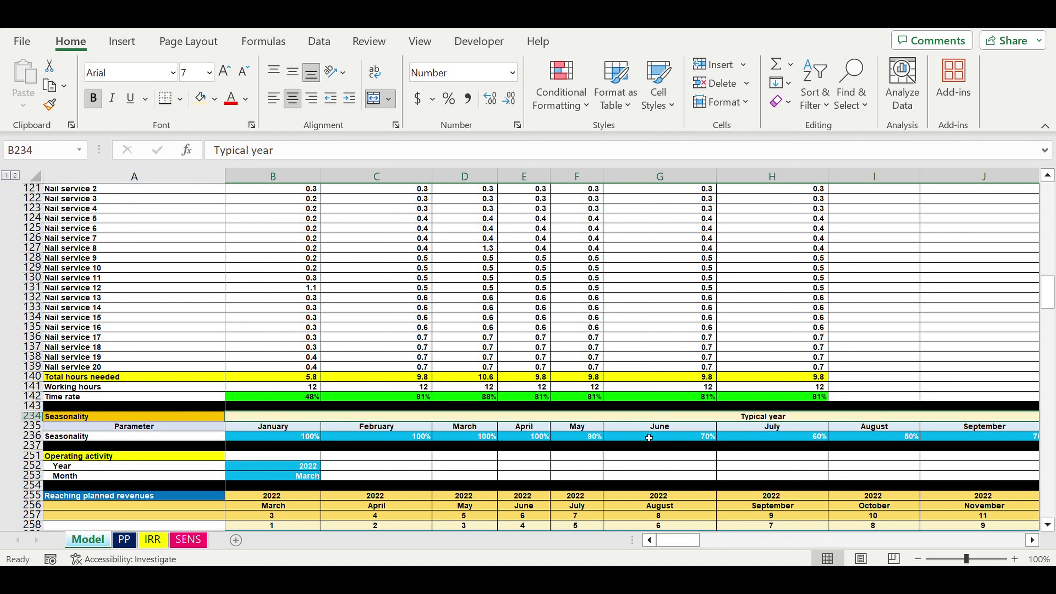
pyautogui.moveTo(650, 438); pyautogui.dragTo(949, 441)
pyautogui.moveTo(305, 442); pyautogui.dragTo(974, 440)
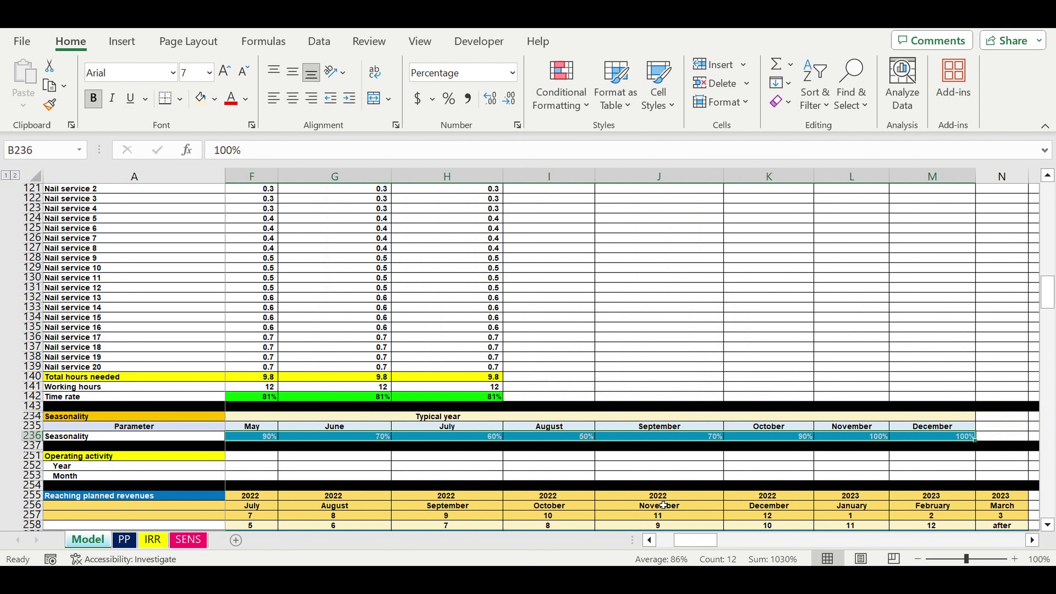
# - Look through the Year and Month choices of the Operating activity section without changing either setting
pyautogui.click(195, 396)
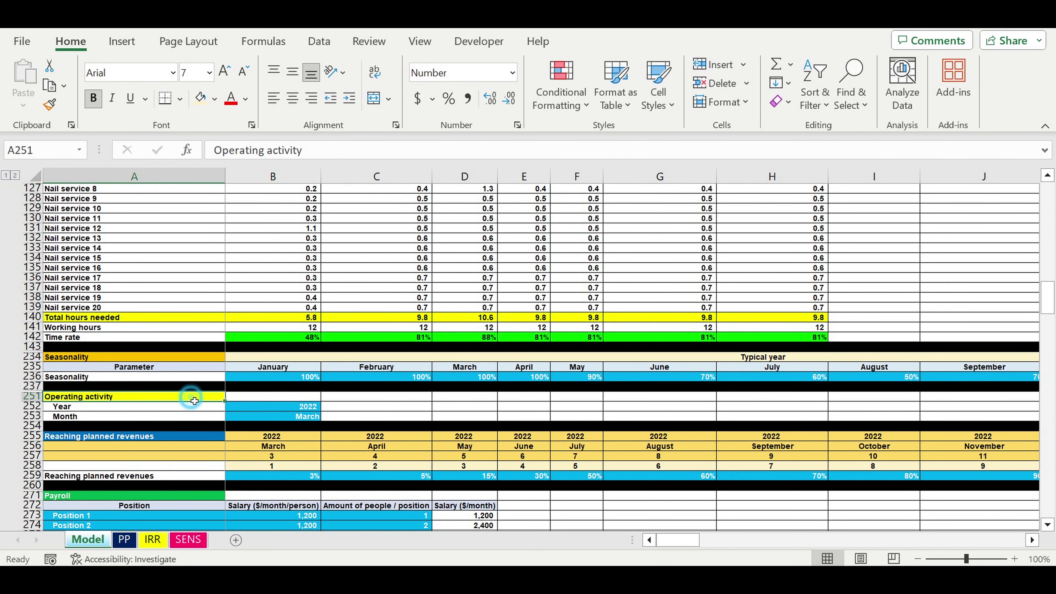
pyautogui.moveTo(196, 407); pyautogui.dragTo(199, 418)
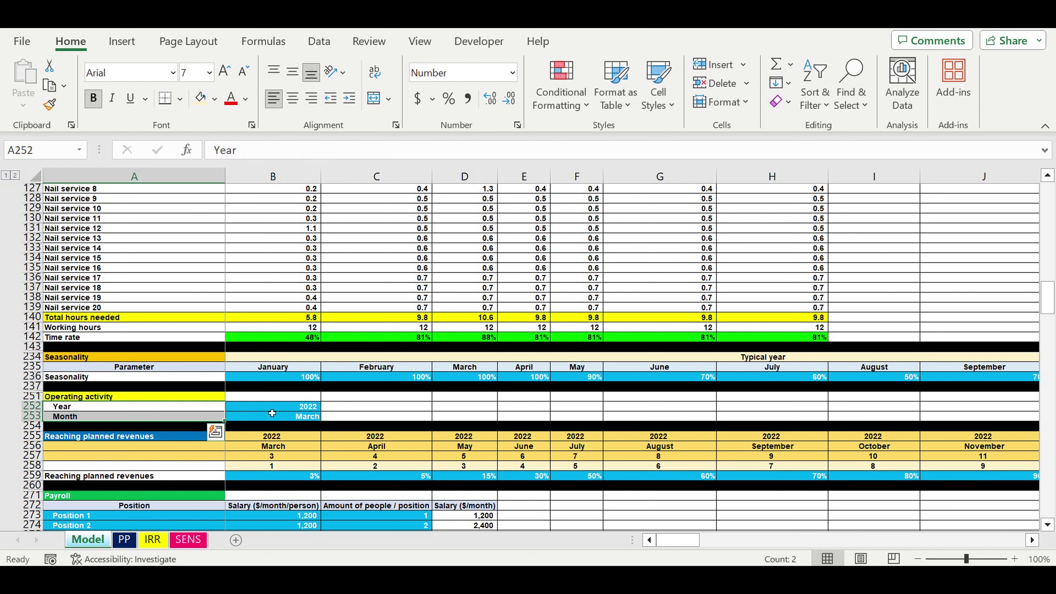
pyautogui.click(284, 410)
pyautogui.click(326, 407)
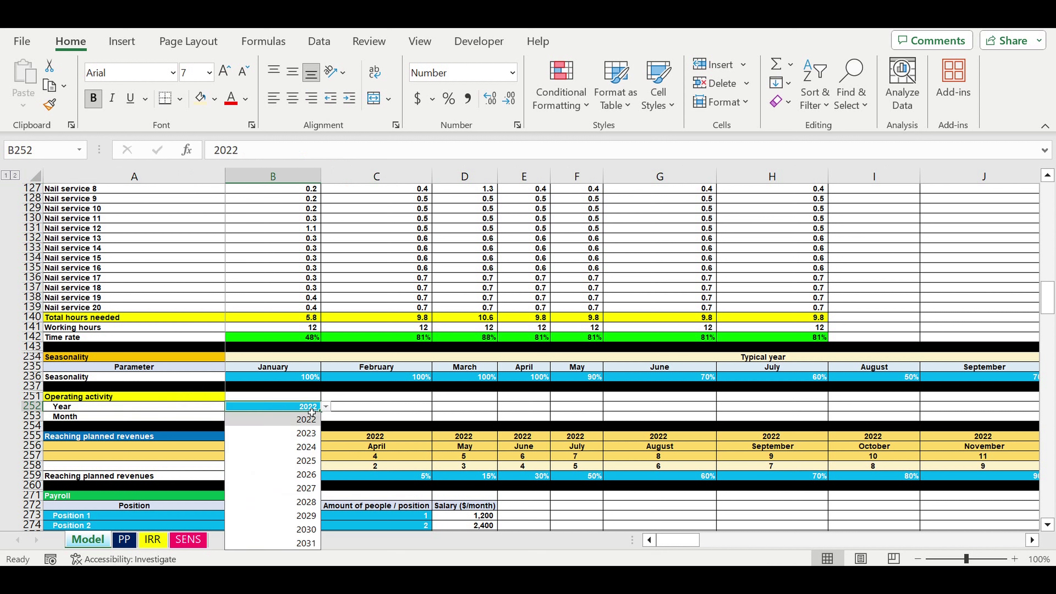
pyautogui.click(382, 427)
pyautogui.click(310, 417)
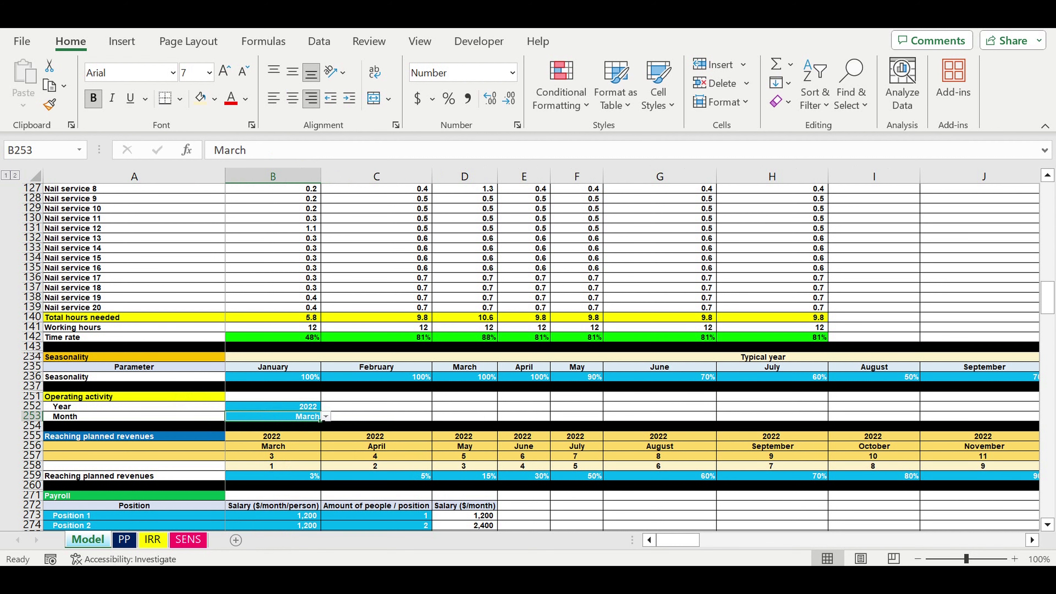
pyautogui.click(327, 417)
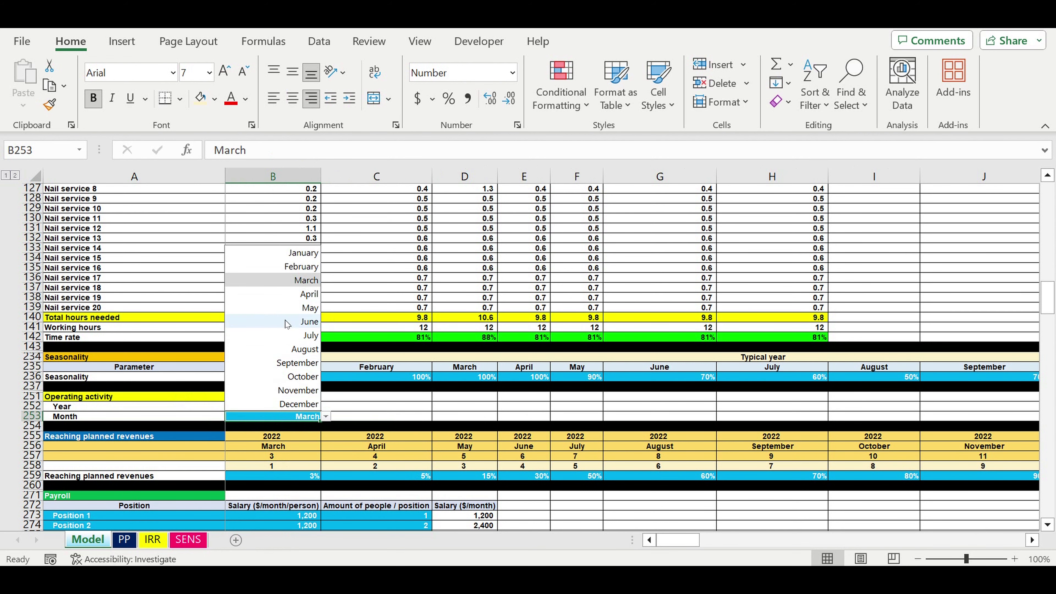
pyautogui.click(374, 329)
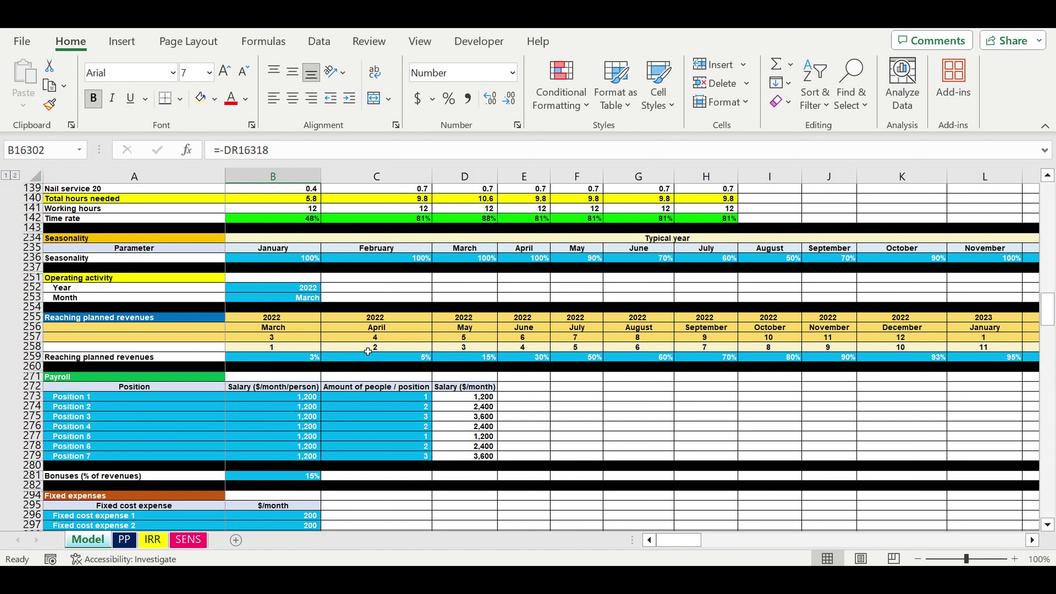
# - Examine the Reaching planned revenues table, including its monthly percentages from the first month of operation to the "after" column
pyautogui.moveTo(221, 320); pyautogui.dragTo(788, 357)
pyautogui.moveTo(679, 539); pyautogui.dragTo(706, 539)
pyautogui.moveTo(339, 321); pyautogui.dragTo(662, 360)
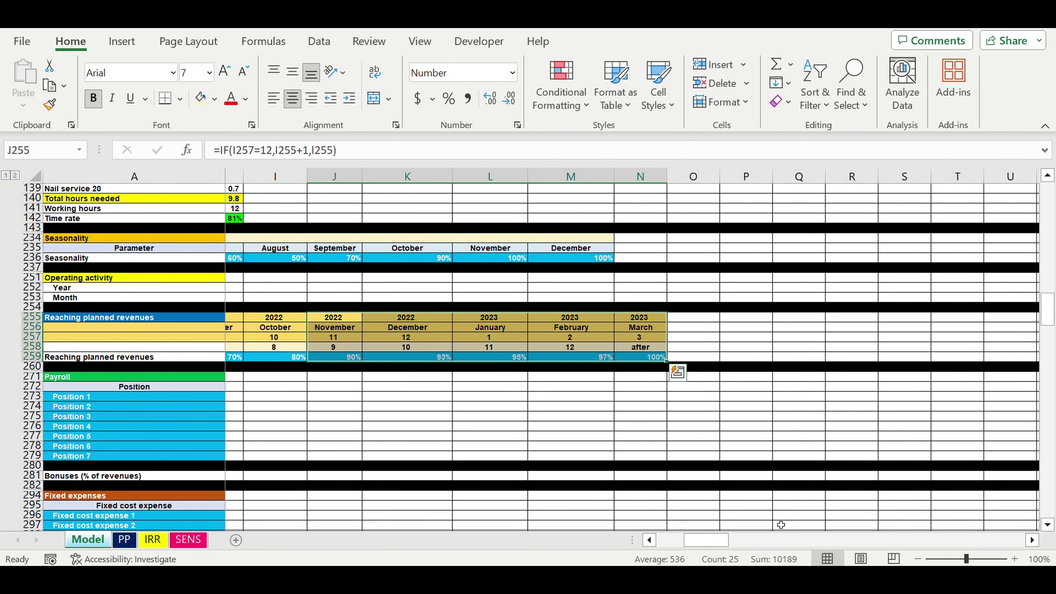
pyautogui.moveTo(699, 540); pyautogui.dragTo(653, 541)
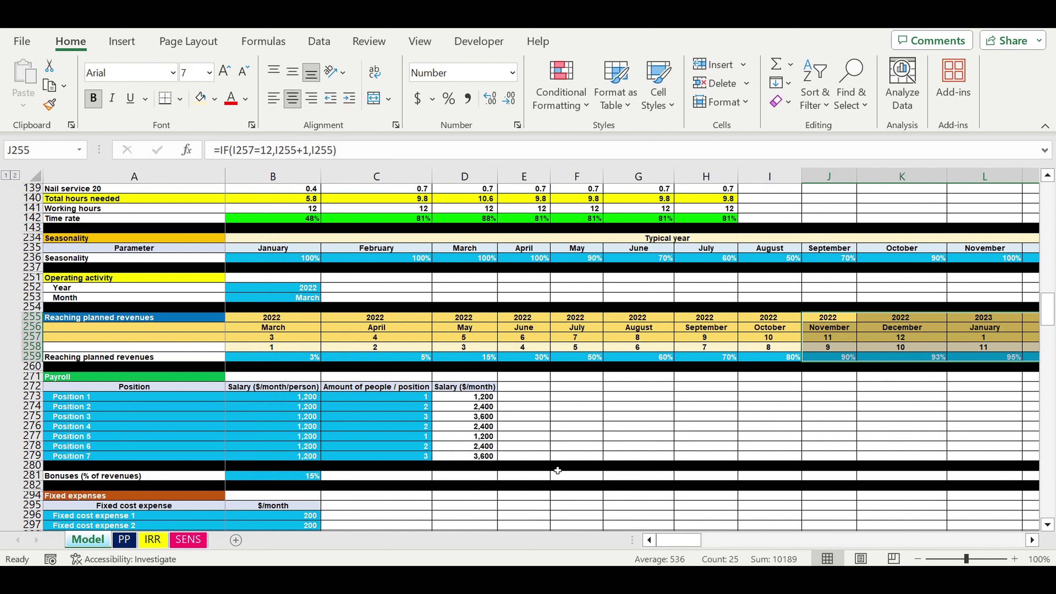
pyautogui.click(216, 319)
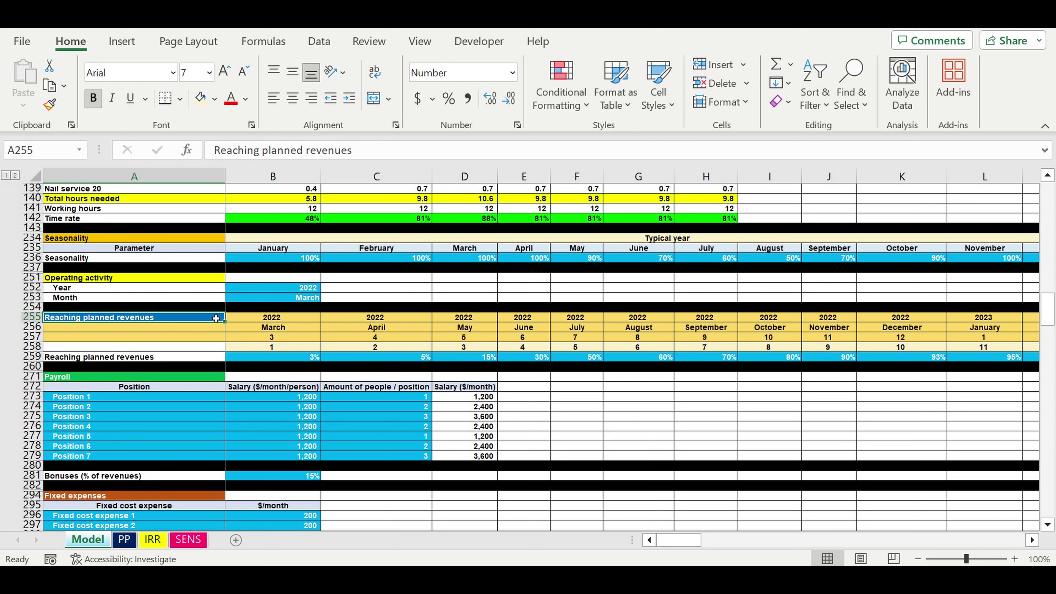
pyautogui.moveTo(216, 318); pyautogui.dragTo(706, 367)
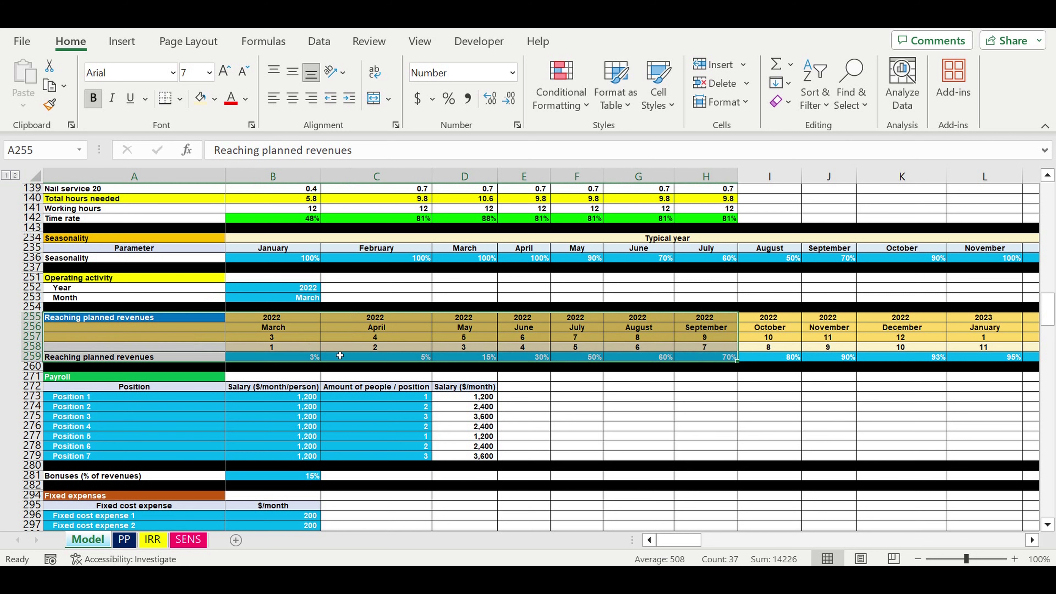
pyautogui.moveTo(294, 359); pyautogui.dragTo(882, 358)
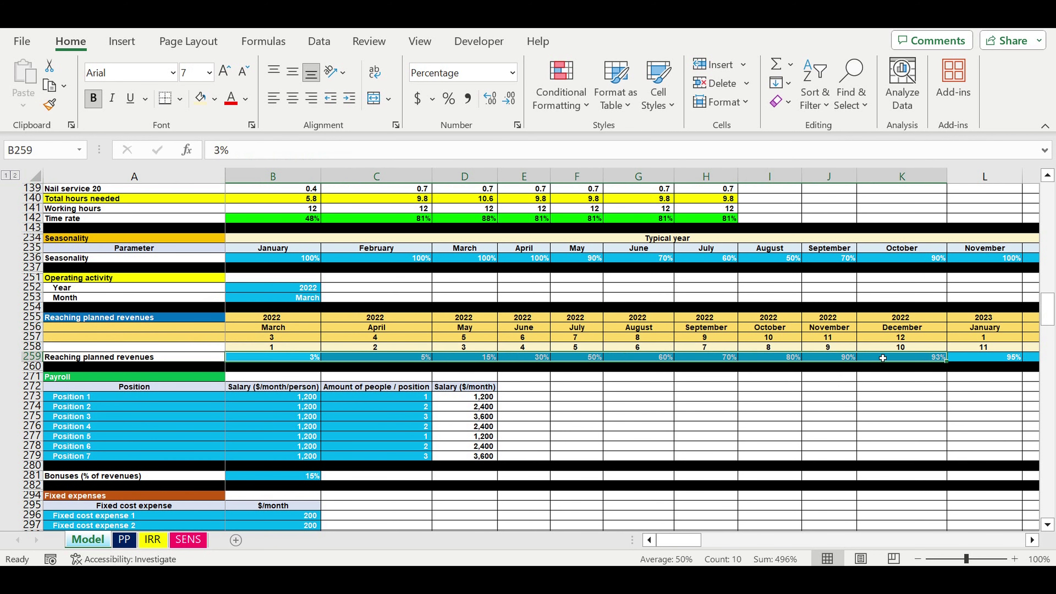
pyautogui.click(189, 361)
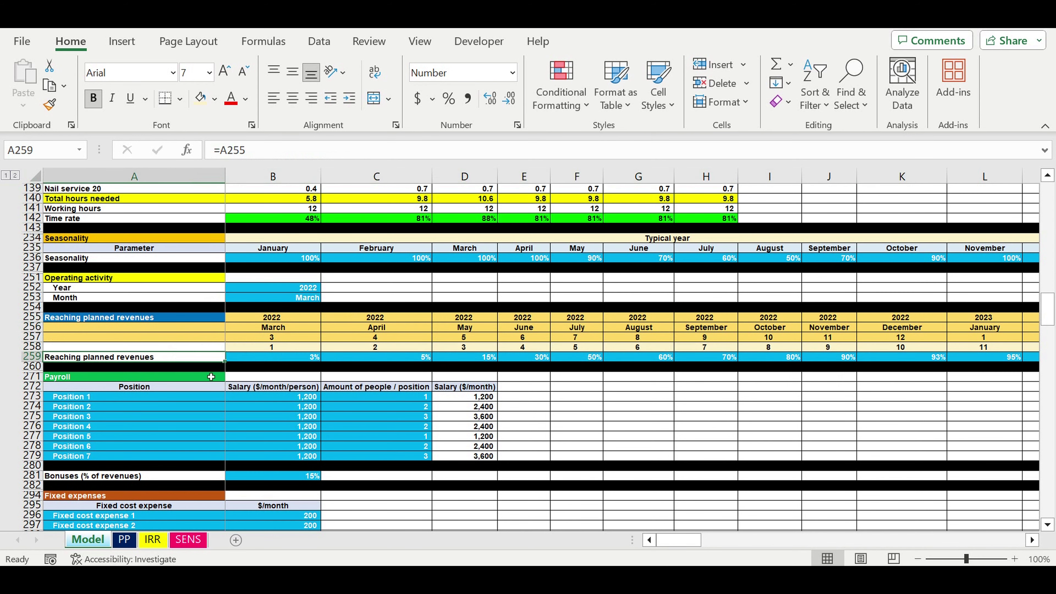
# - Inspect the Cash-flow Statement's Result from operating activity for March to August 2022 and the January Equity value
pyautogui.scroll(-9, 345, 422)
pyautogui.scroll(-12, 345, 422)
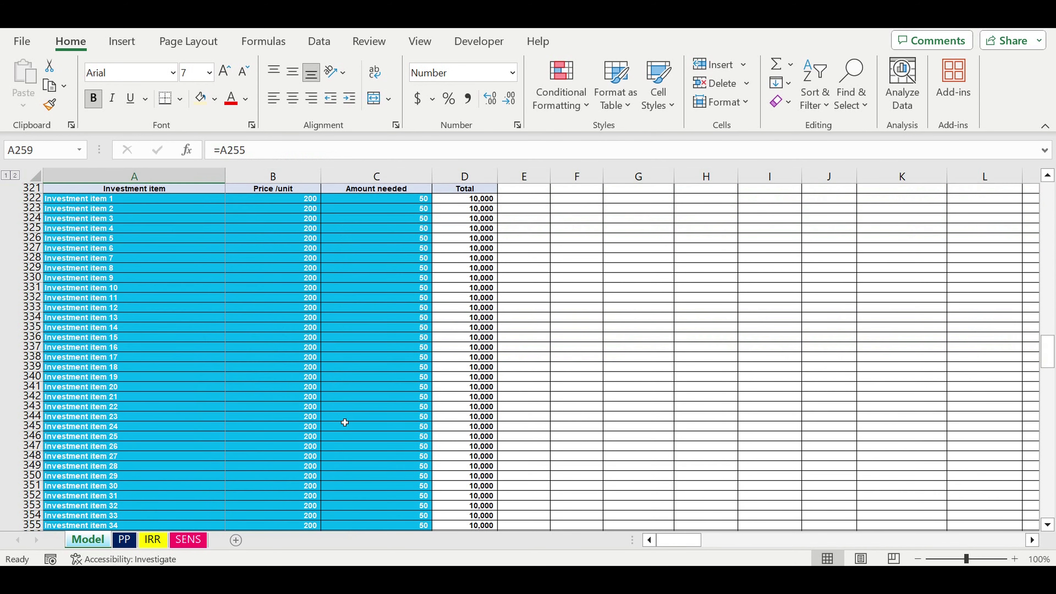
pyautogui.scroll(-3, 344, 423)
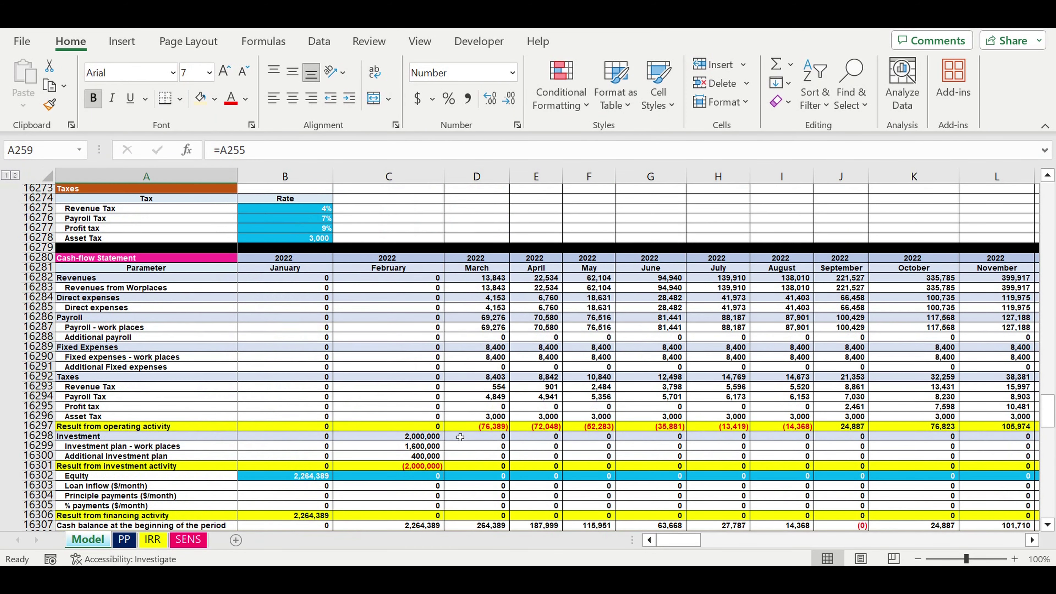
pyautogui.click(483, 427)
pyautogui.moveTo(484, 429); pyautogui.dragTo(791, 431)
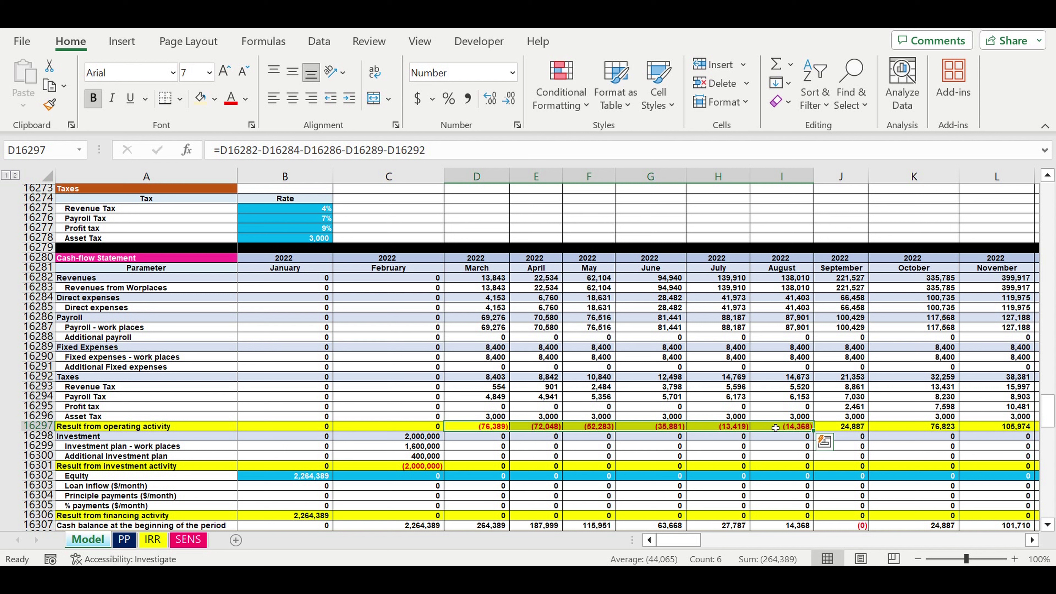
pyautogui.click(293, 479)
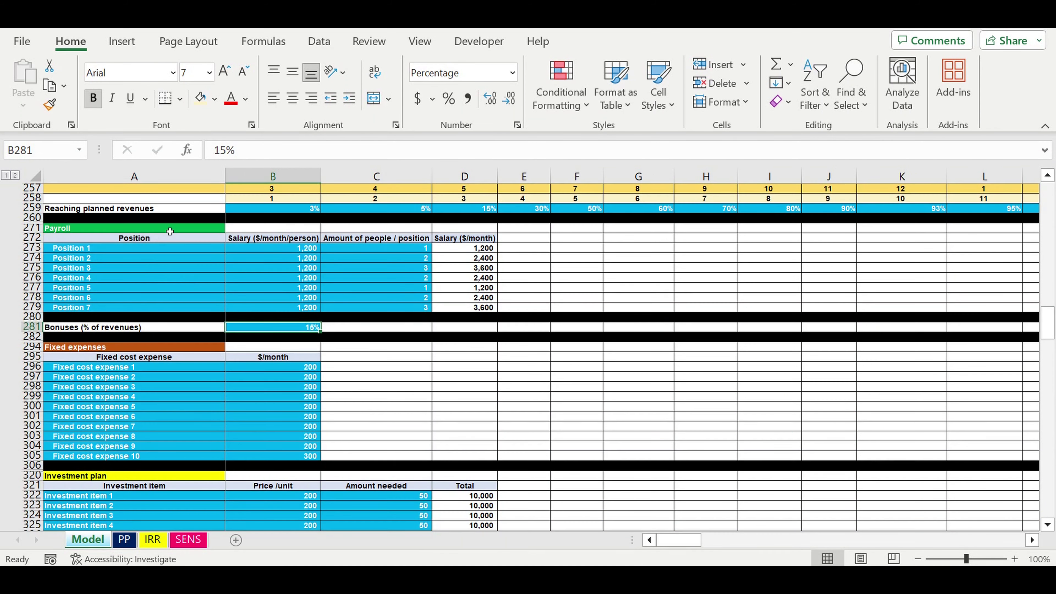
# - Review the Payroll table's positions, salary per person and amount of people, plus the Bonuses (% of revenues) setting
pyautogui.click(170, 231)
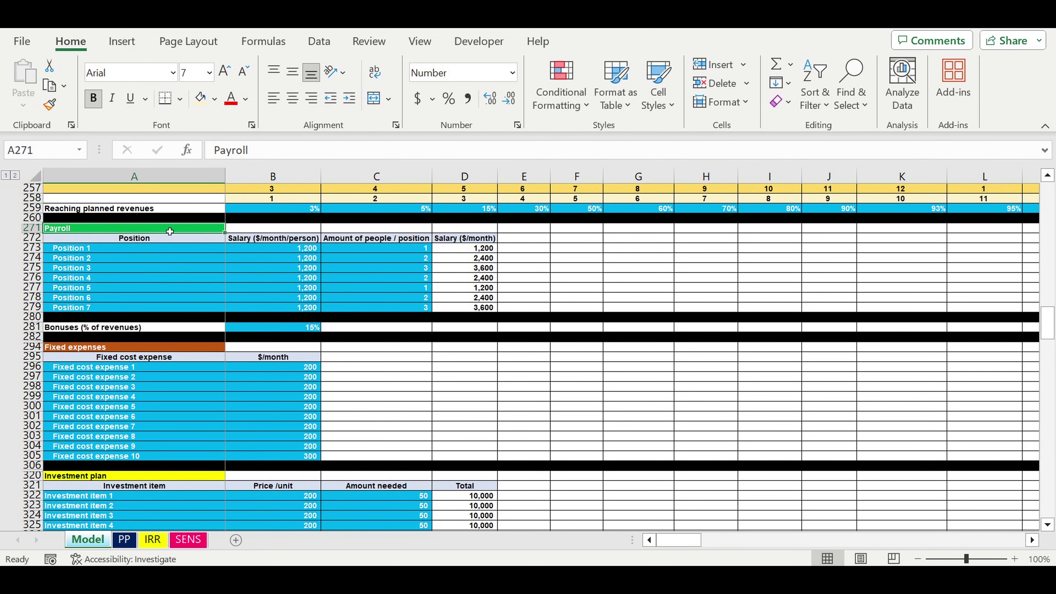
pyautogui.moveTo(186, 243); pyautogui.dragTo(457, 318)
pyautogui.moveTo(124, 249); pyautogui.dragTo(125, 307)
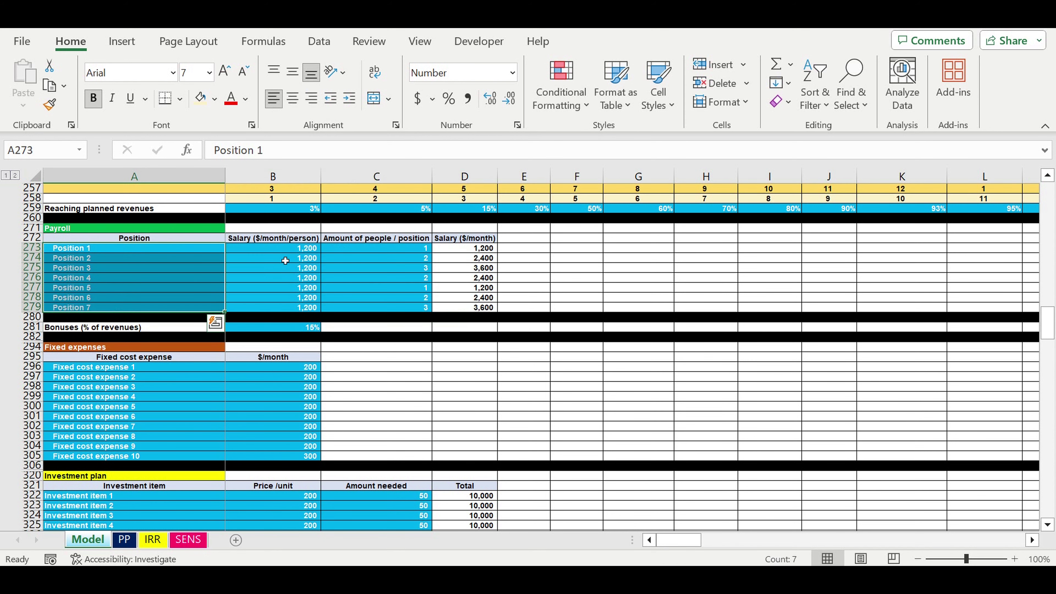
pyautogui.keyDown('ctrl'); pyautogui.click(291, 248); pyautogui.keyUp('ctrl')
pyautogui.moveTo(295, 268); pyautogui.dragTo(288, 310)
pyautogui.click(405, 249)
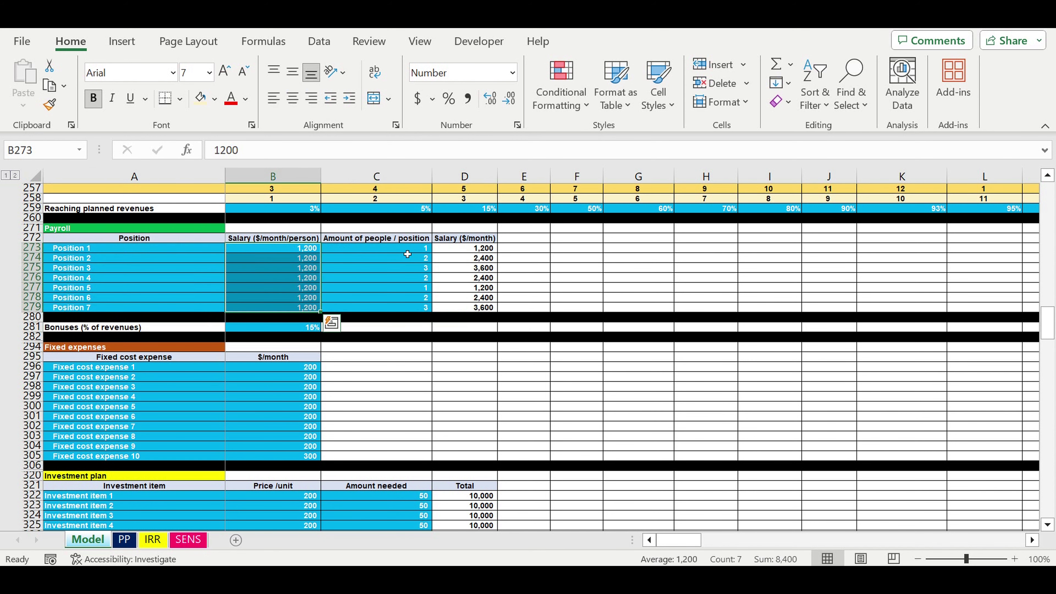
pyautogui.moveTo(409, 281); pyautogui.dragTo(406, 310)
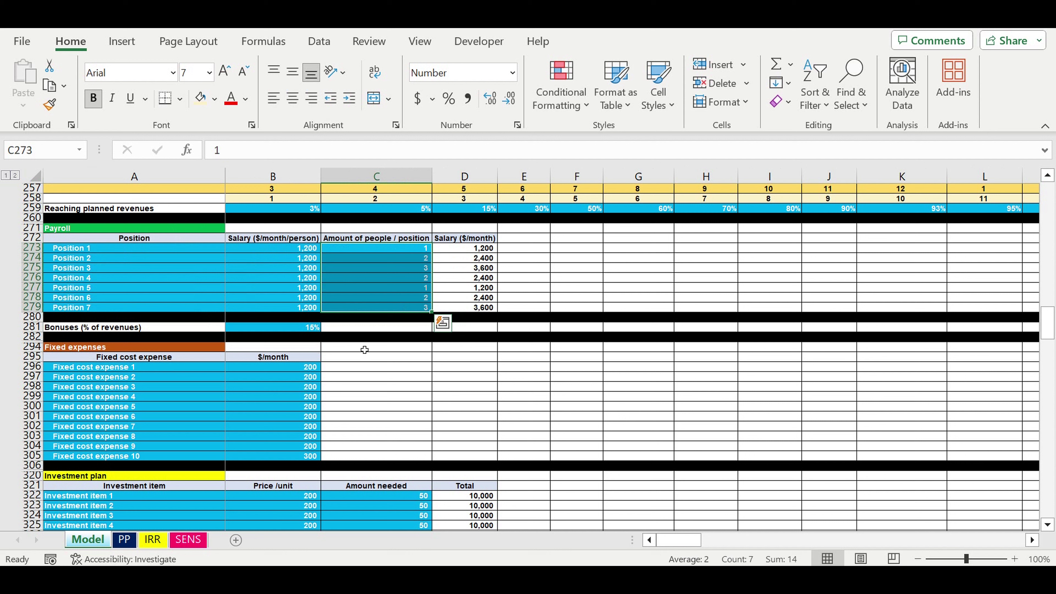
pyautogui.click(191, 329)
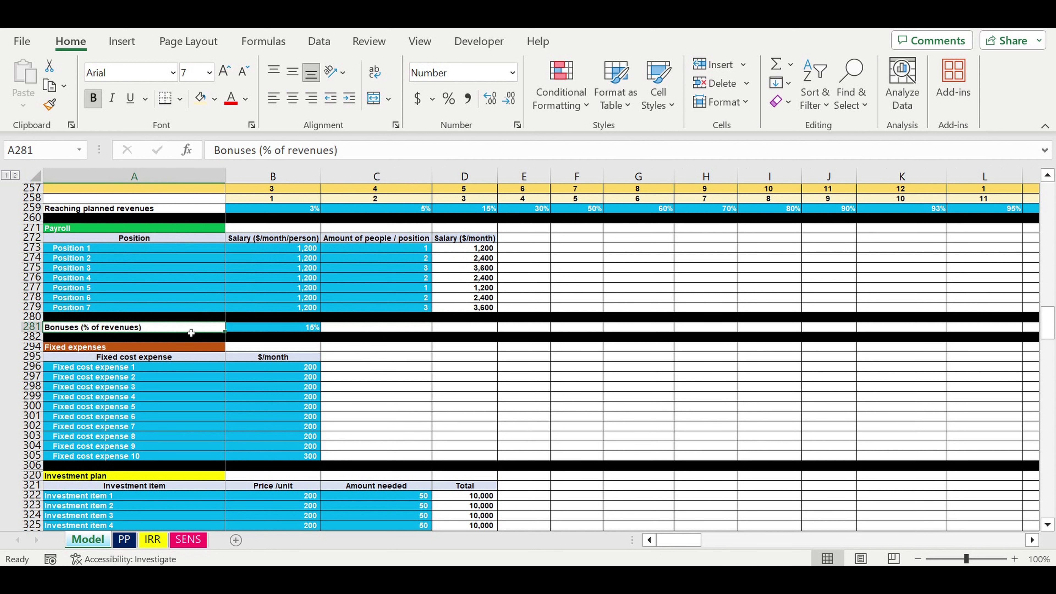
pyautogui.click(269, 331)
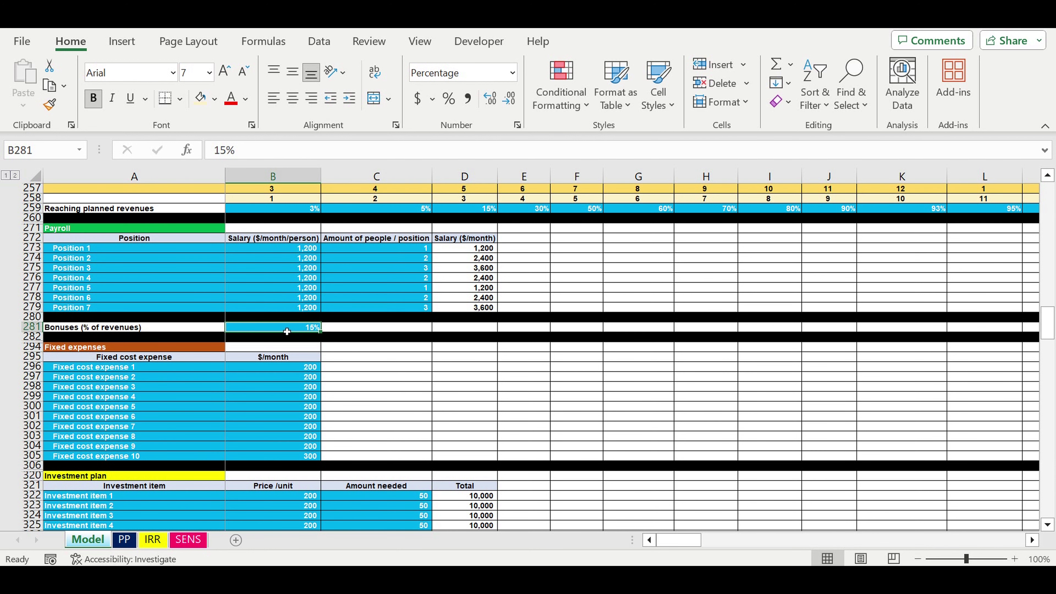
# - Review the Fixed expenses table, covering its ten expense names and their monthly amounts
pyautogui.scroll(-1, 319, 330)
pyautogui.moveTo(207, 319); pyautogui.dragTo(303, 427)
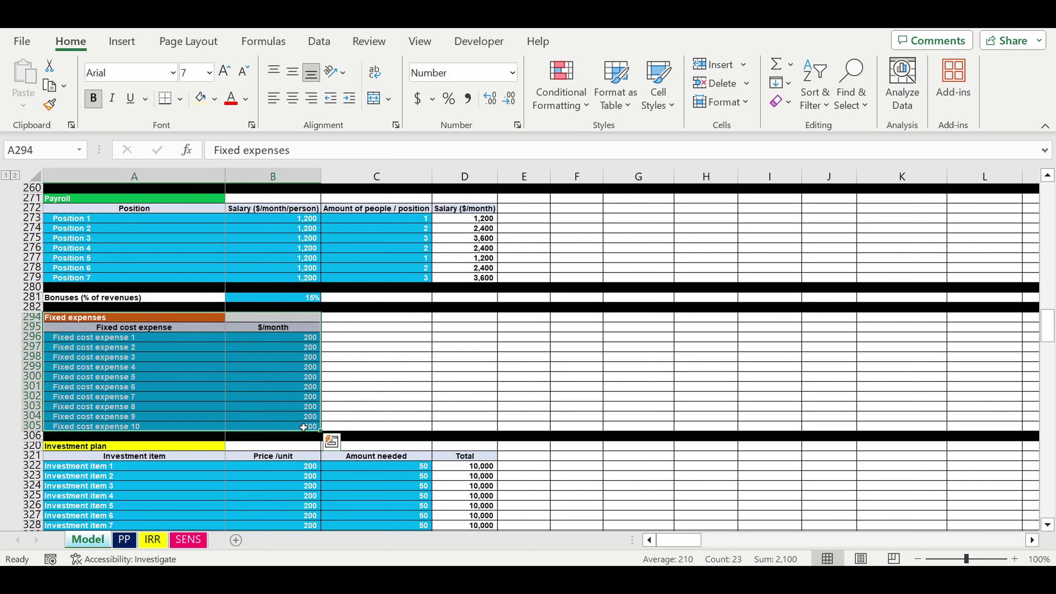
pyautogui.moveTo(212, 340); pyautogui.dragTo(213, 427)
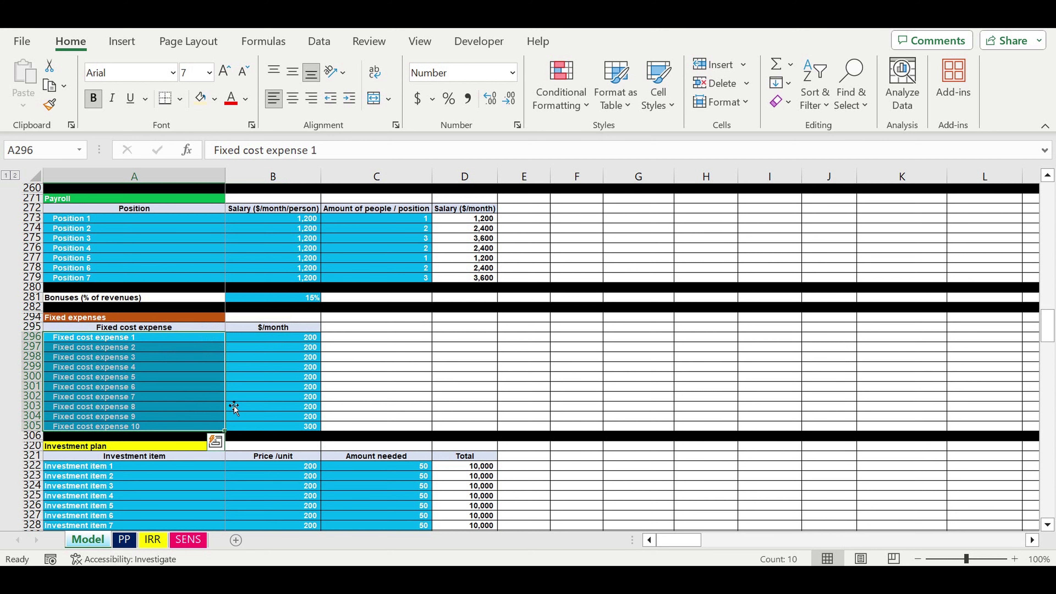
pyautogui.moveTo(317, 336); pyautogui.dragTo(316, 427)
# - Examine the Investment plan table's items, price per unit and amount needed, plus the Workplace amount setting
pyautogui.scroll(-8, 432, 410)
pyautogui.moveTo(134, 207); pyautogui.dragTo(443, 427)
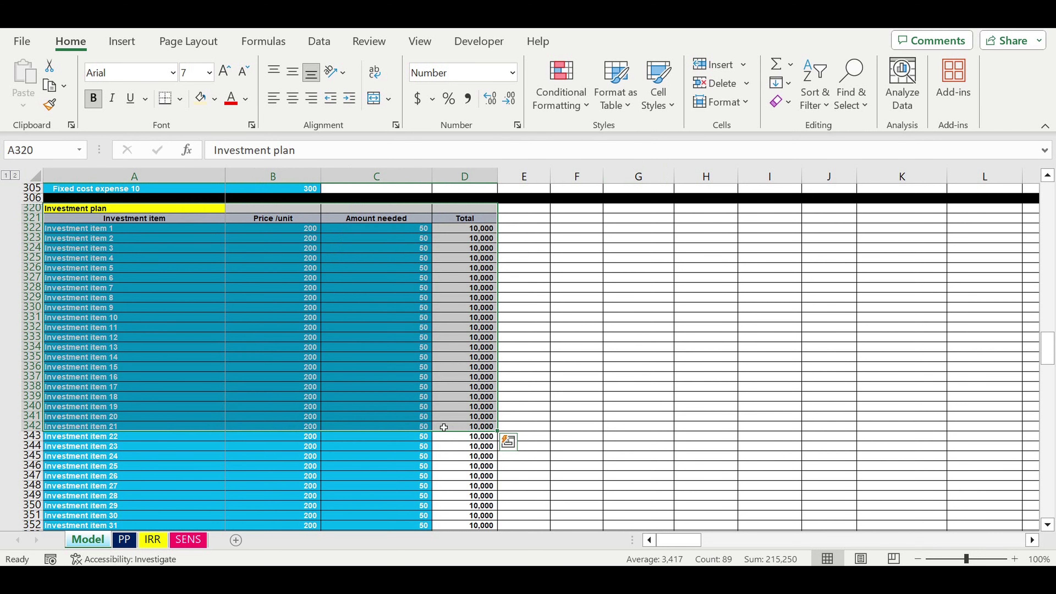
pyautogui.moveTo(195, 228); pyautogui.dragTo(190, 467)
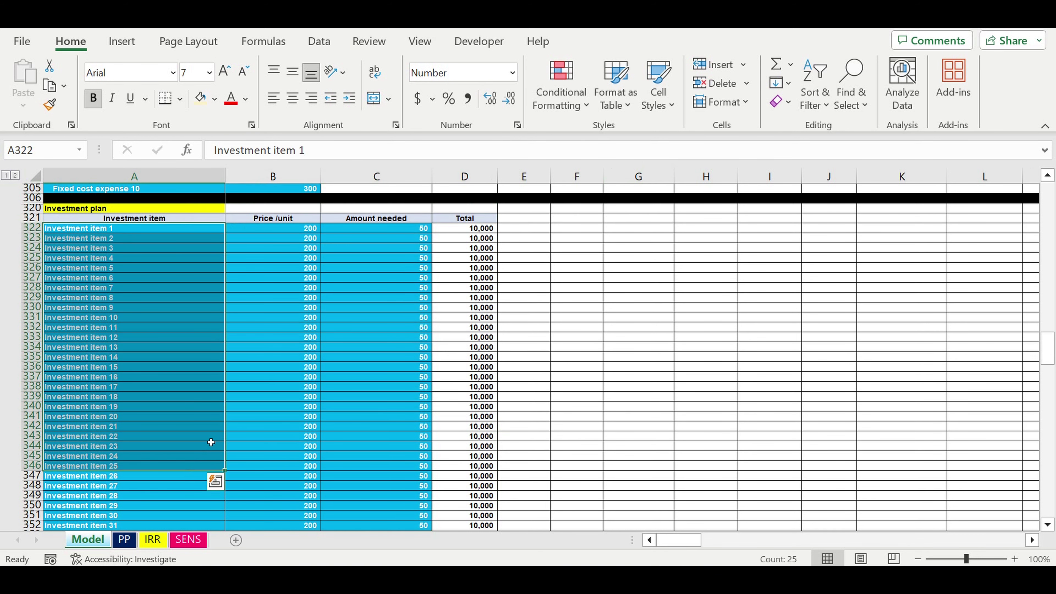
pyautogui.moveTo(299, 231); pyautogui.dragTo(299, 451)
pyautogui.moveTo(382, 228); pyautogui.dragTo(381, 436)
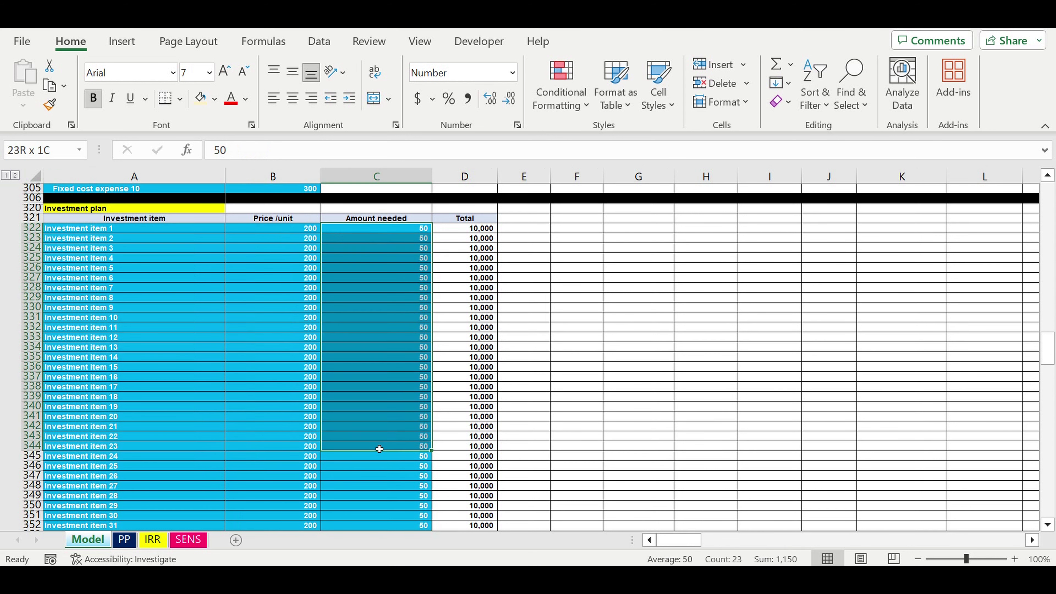
pyautogui.moveTo(379, 449); pyautogui.dragTo(379, 449)
pyautogui.moveTo(213, 214); pyautogui.dragTo(478, 478)
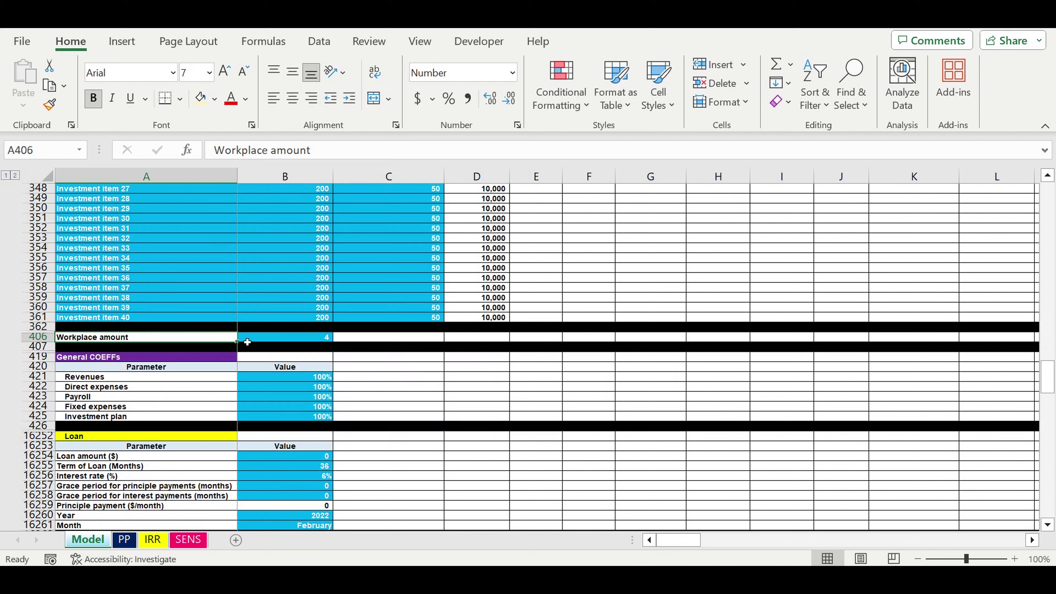
pyautogui.moveTo(248, 342); pyautogui.dragTo(265, 341)
pyautogui.click(311, 341)
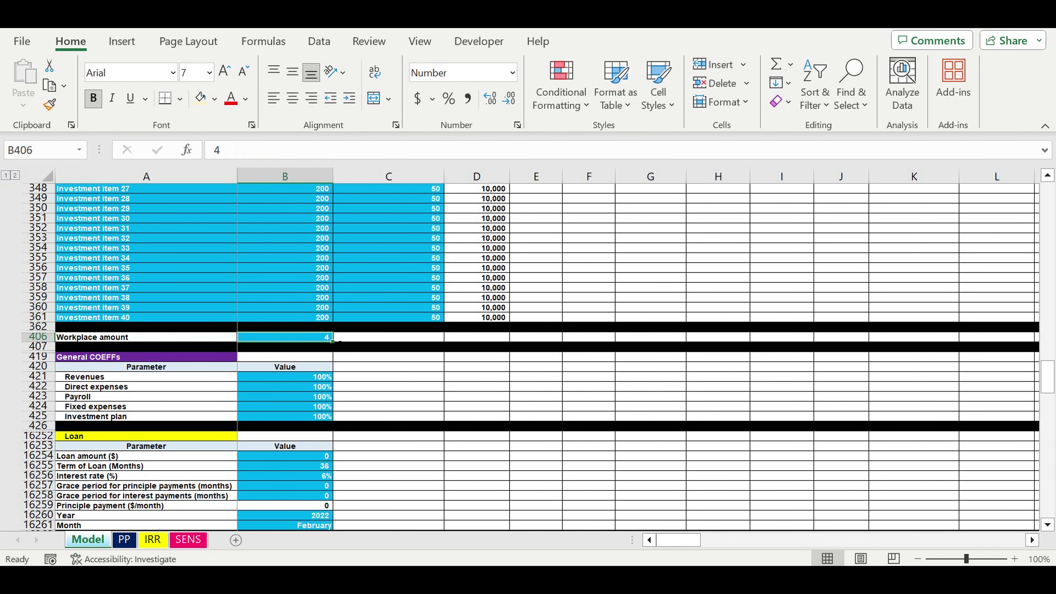
# - Inspect the General COEFFs table, going through Revenues, Direct expenses, Payroll, Fixed expenses and Investment plan with their values
pyautogui.click(291, 406)
pyautogui.moveTo(228, 359); pyautogui.dragTo(296, 418)
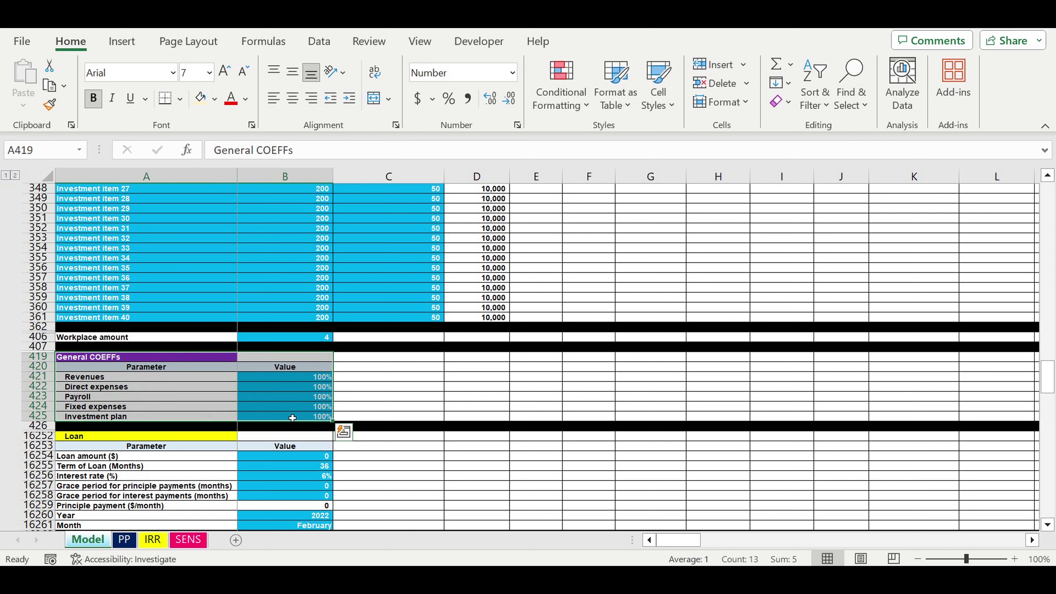
pyautogui.click(281, 379)
pyautogui.moveTo(281, 384); pyautogui.dragTo(285, 416)
pyautogui.click(219, 378)
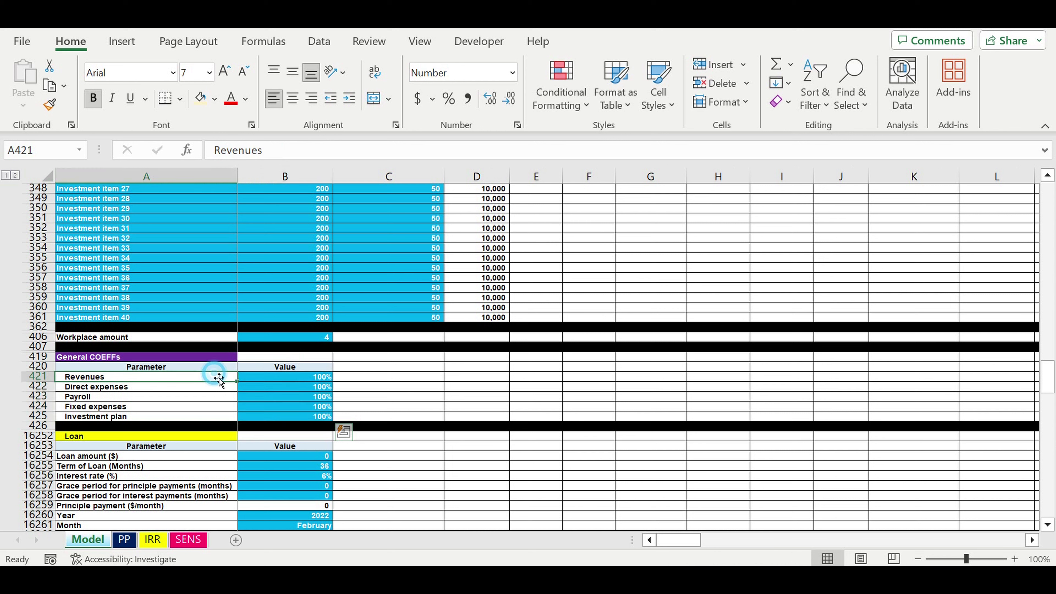
pyautogui.click(214, 388)
pyautogui.click(215, 398)
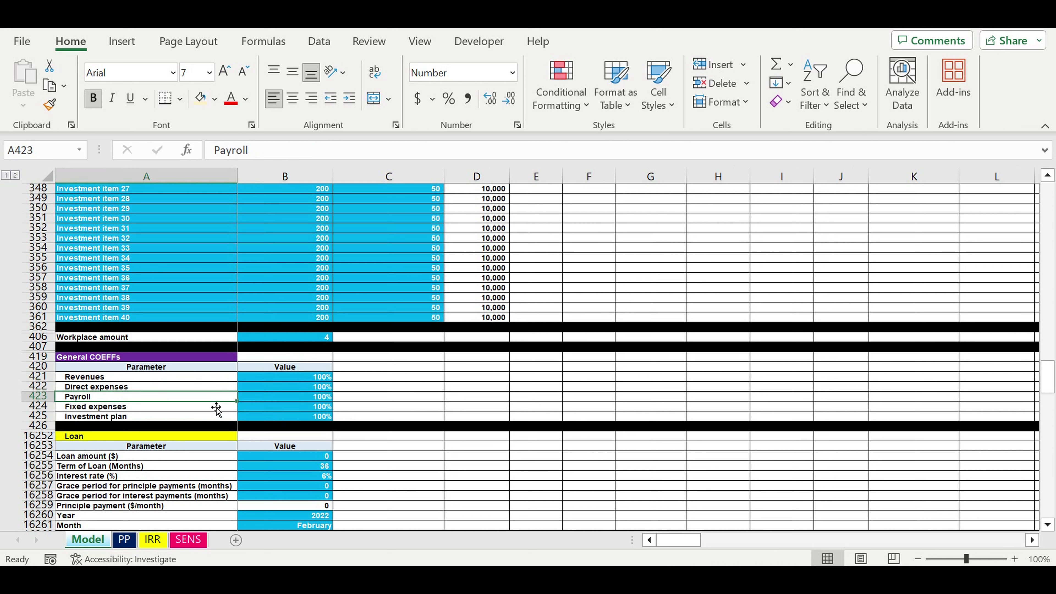
pyautogui.click(215, 406)
pyautogui.click(217, 417)
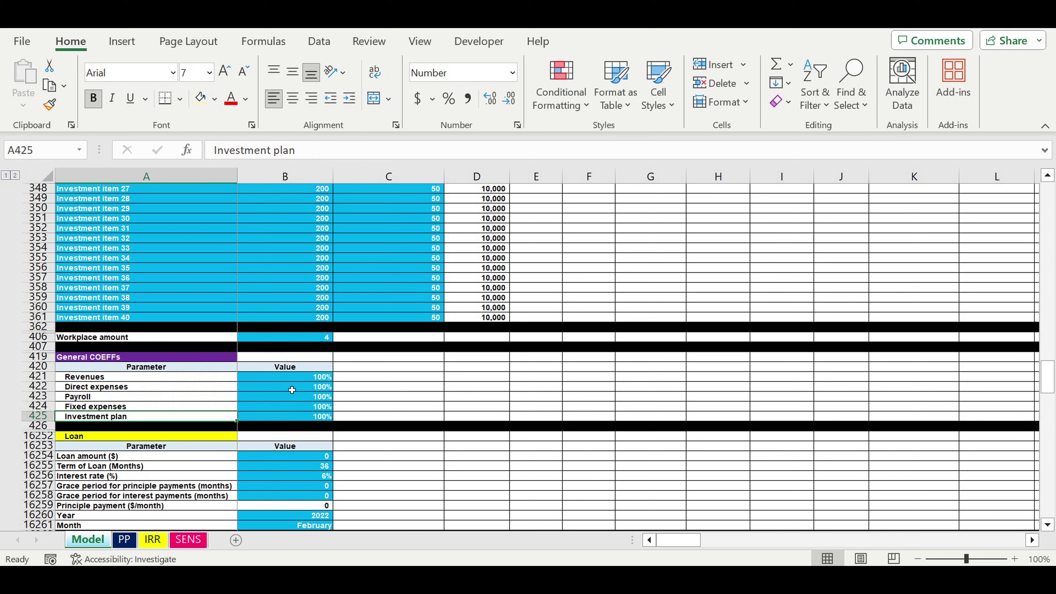
pyautogui.moveTo(308, 383); pyautogui.dragTo(308, 418)
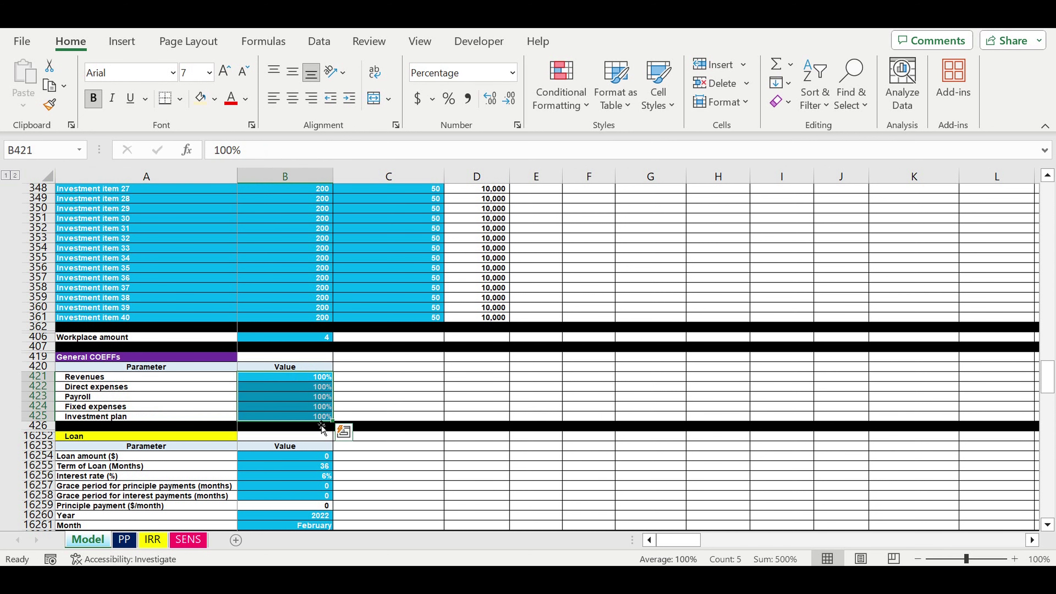
# - Set the Revenues coefficient in the General COEFFs table to 110%
pyautogui.click(303, 382)
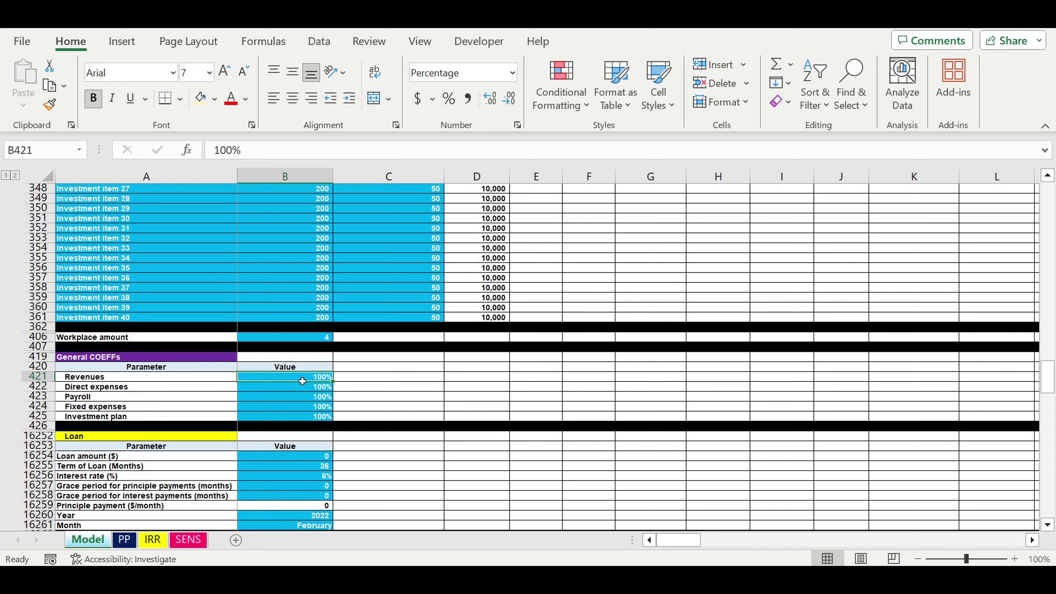
pyautogui.write('110')
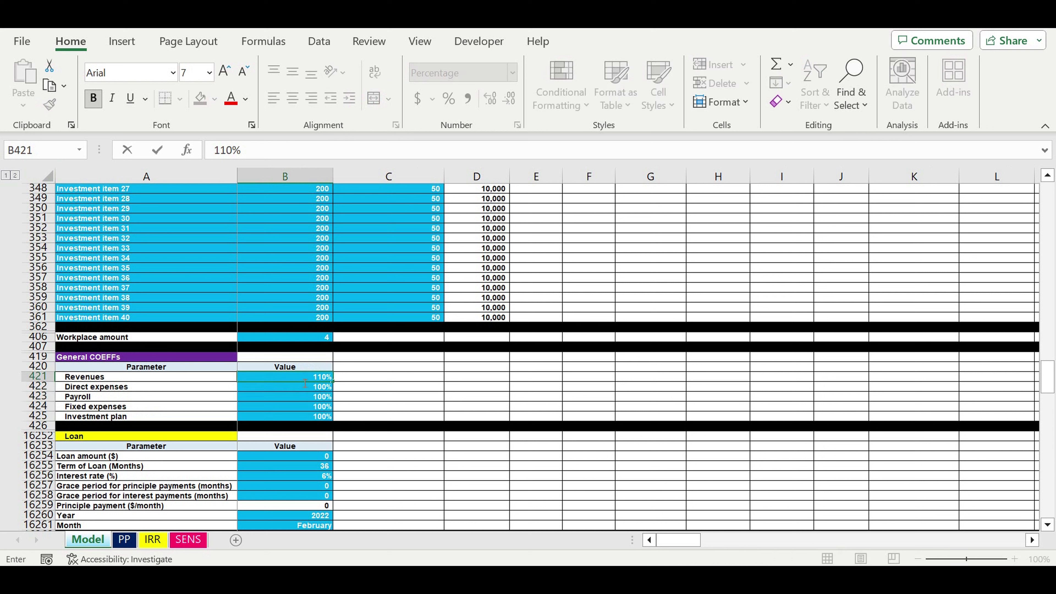
pyautogui.press('Return')
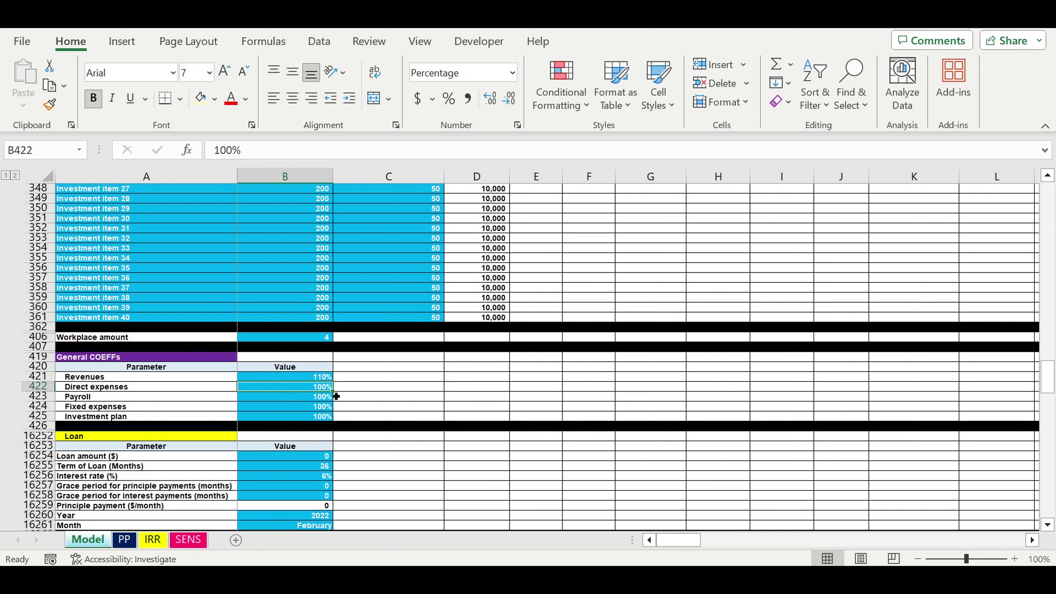
# - Set the Fixed expenses coefficient in General COEFFs to 80% and check the PP and DPP charts on the PP sheet
pyautogui.click(306, 410)
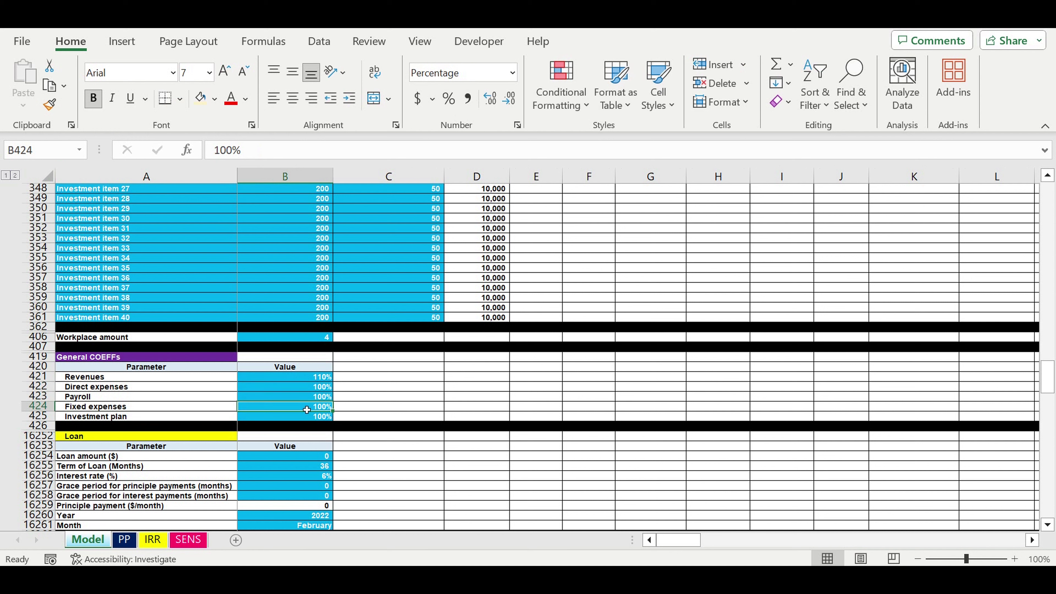
pyautogui.write('80')
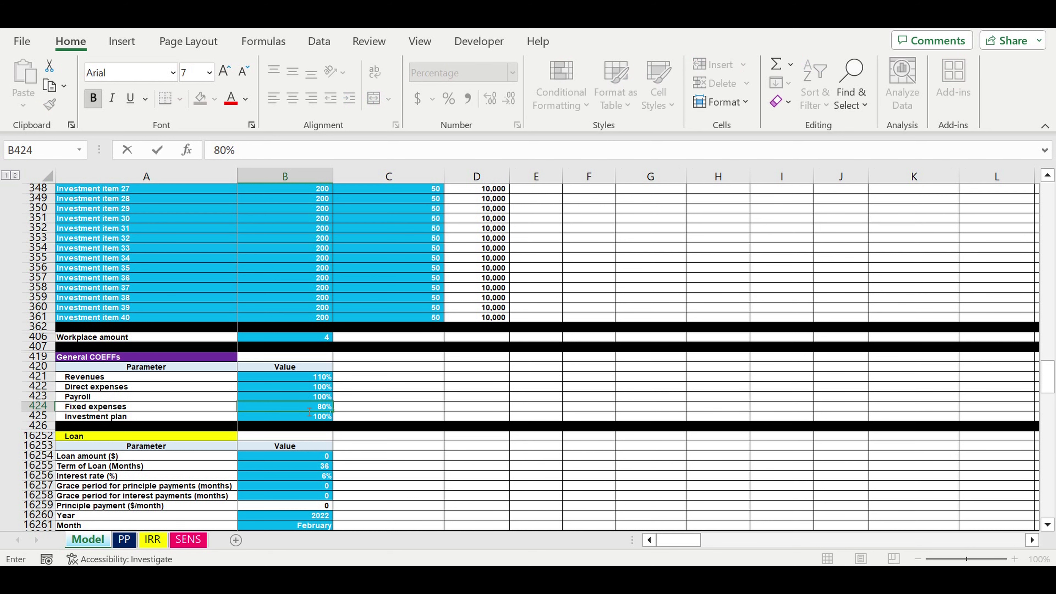
pyautogui.click(364, 399)
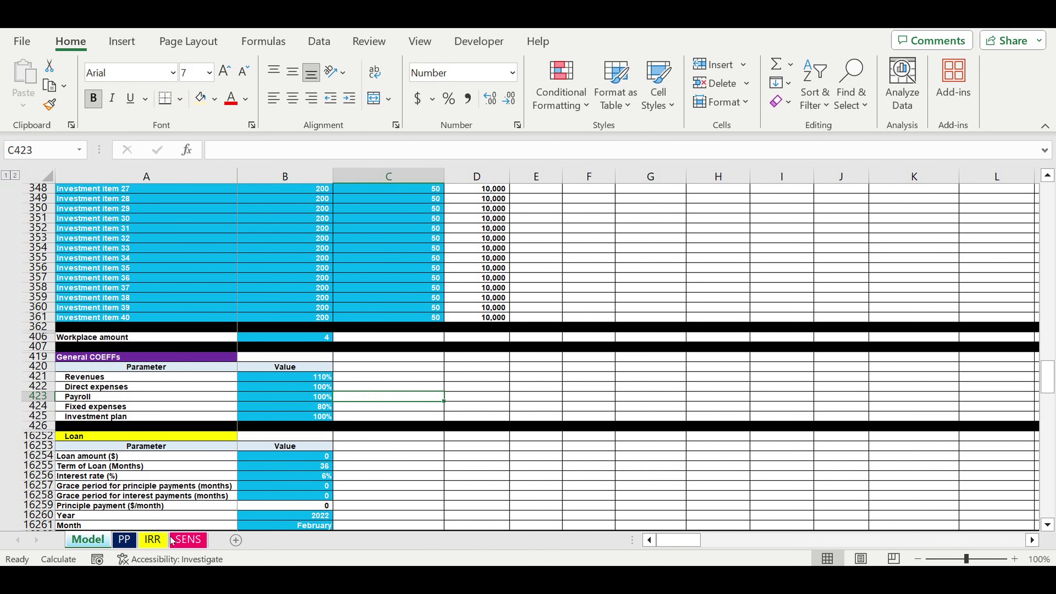
pyautogui.click(125, 539)
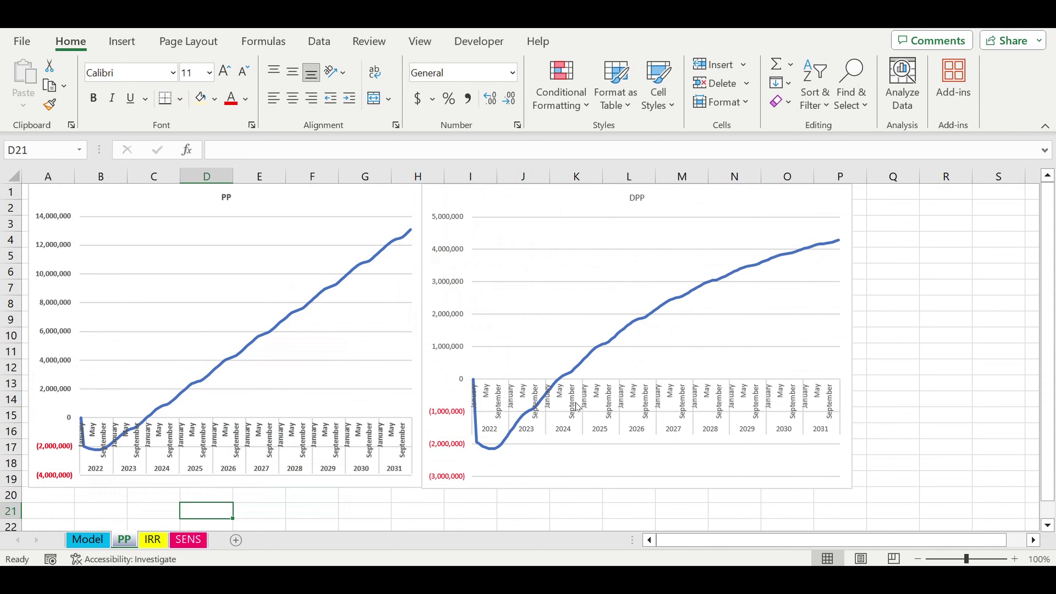
# - Return to the Model sheet and set the Revenues coefficient in General COEFFs to 100%
pyautogui.click(84, 540)
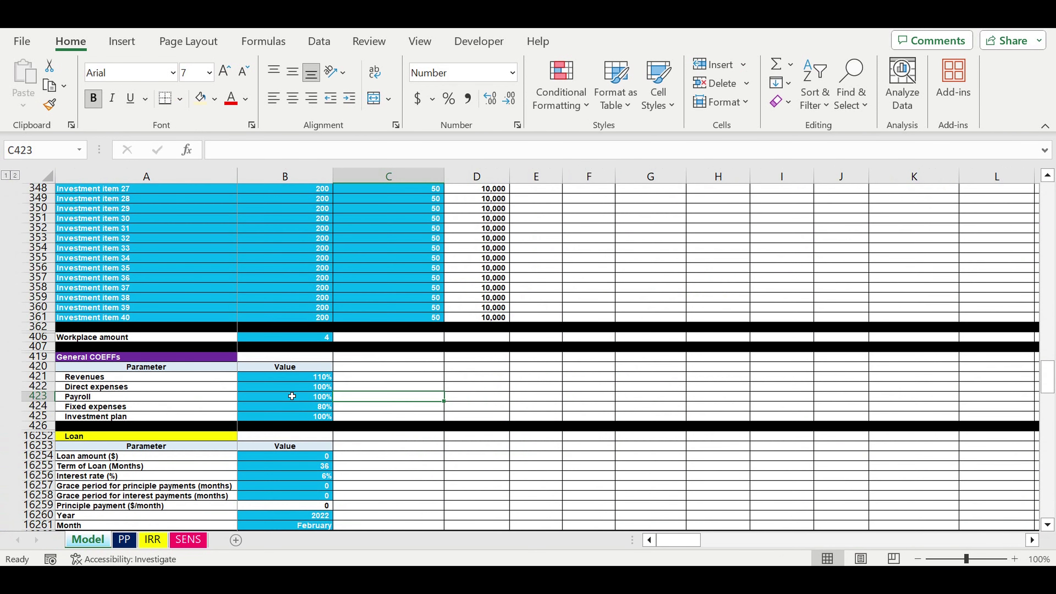
pyautogui.click(310, 379)
pyautogui.write('100')
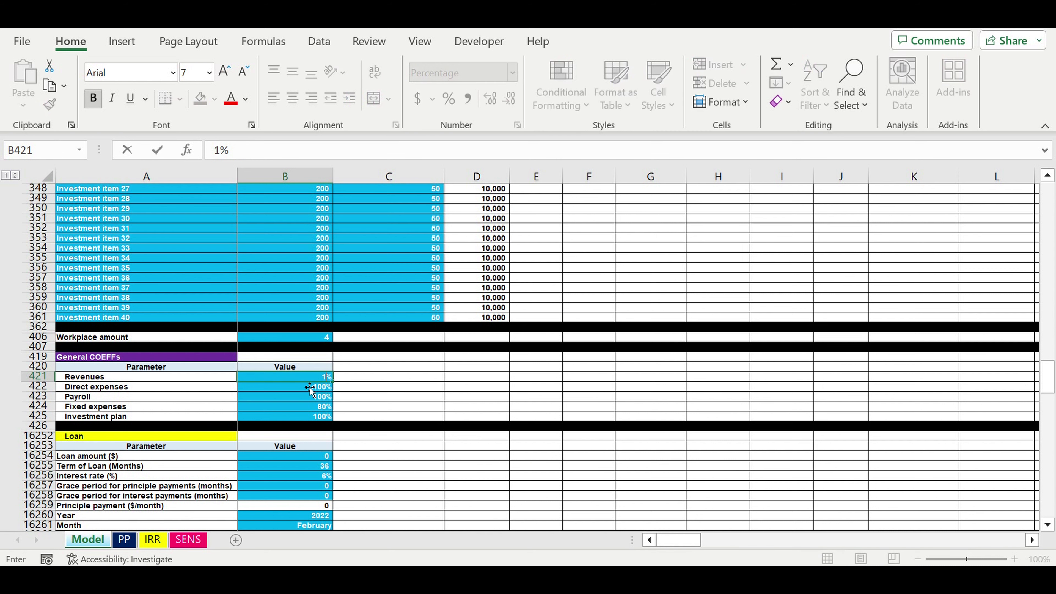
pyautogui.click(394, 461)
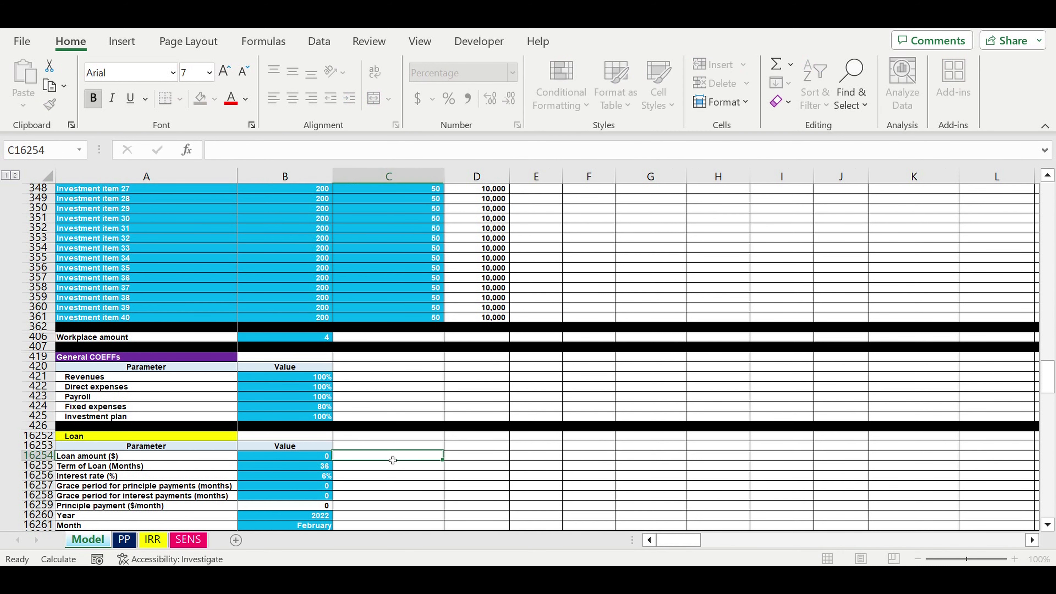
# - Review the PP and DPP charts on the PP sheet and the Financial efficiency values on the SENS sheet
pyautogui.click(124, 540)
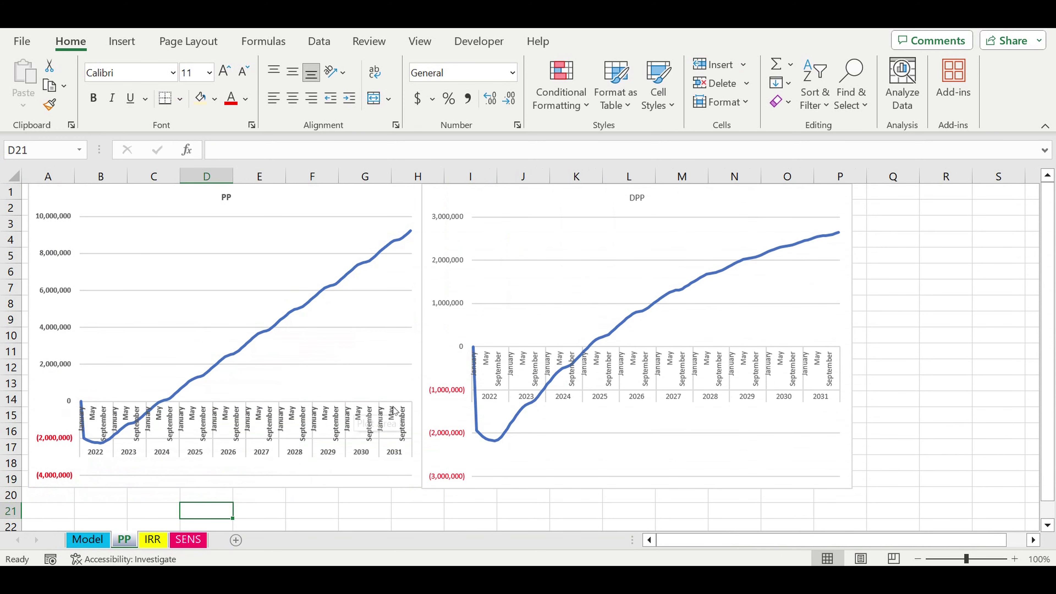
pyautogui.click(191, 539)
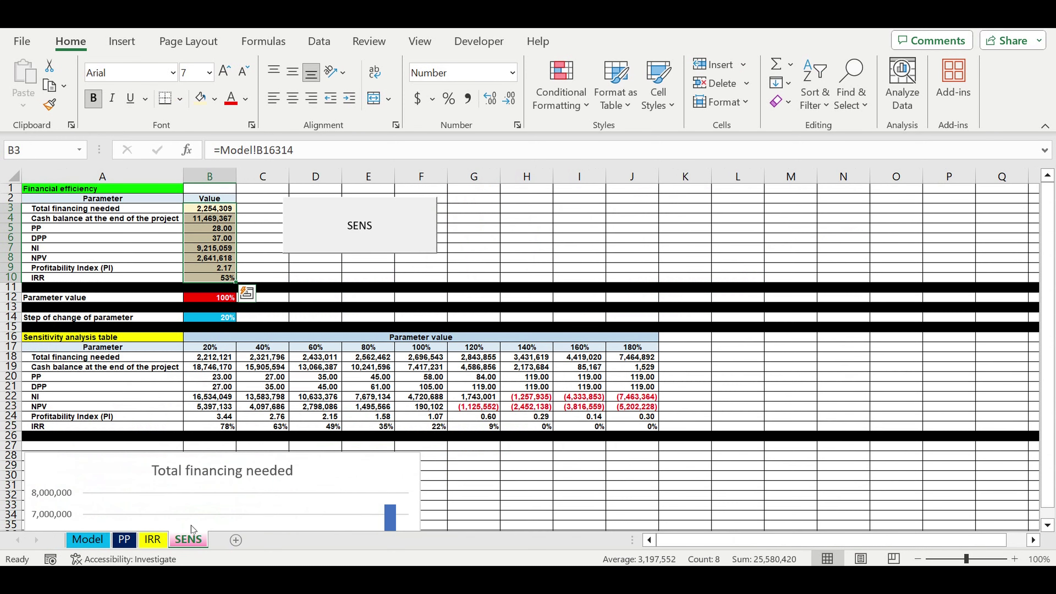
pyautogui.moveTo(218, 212); pyautogui.dragTo(217, 277)
# - Set the Model sheet's Investment plan coefficient to 140% and check its effect on the PP and DPP charts
pyautogui.click(107, 539)
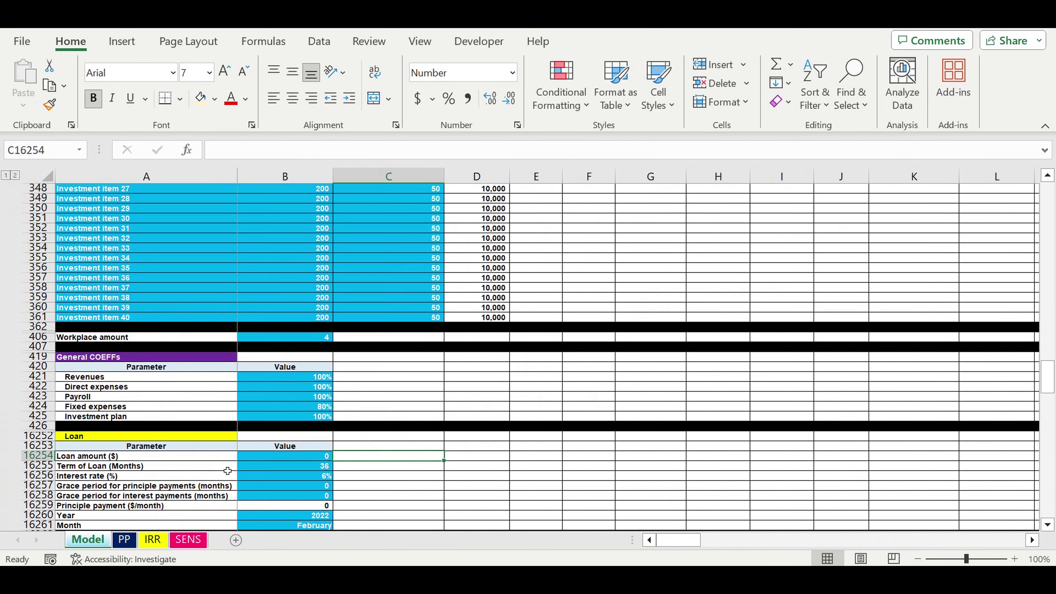
pyautogui.click(314, 417)
pyautogui.write('140')
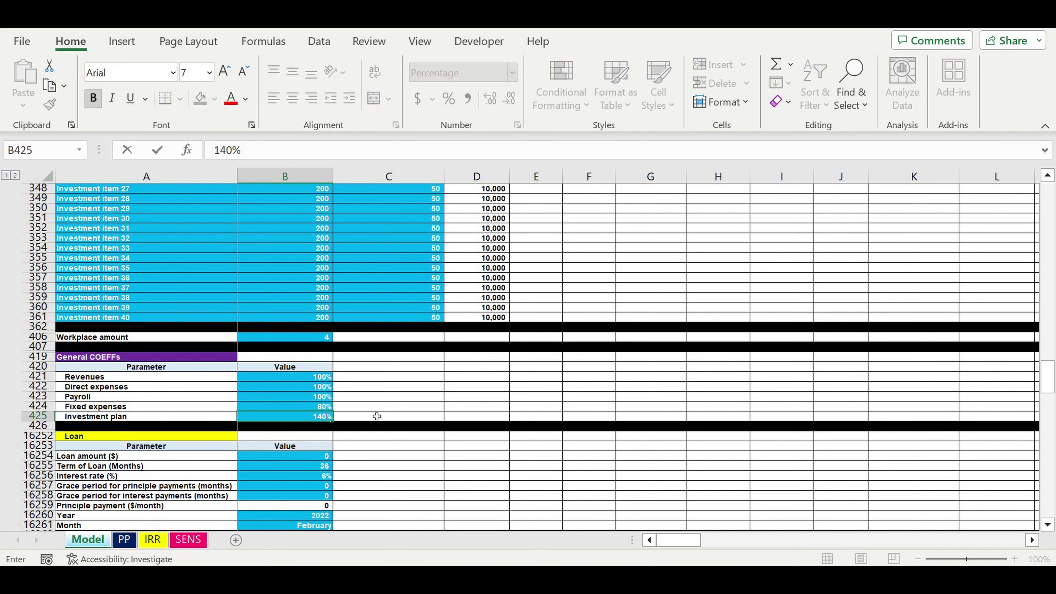
pyautogui.click(370, 409)
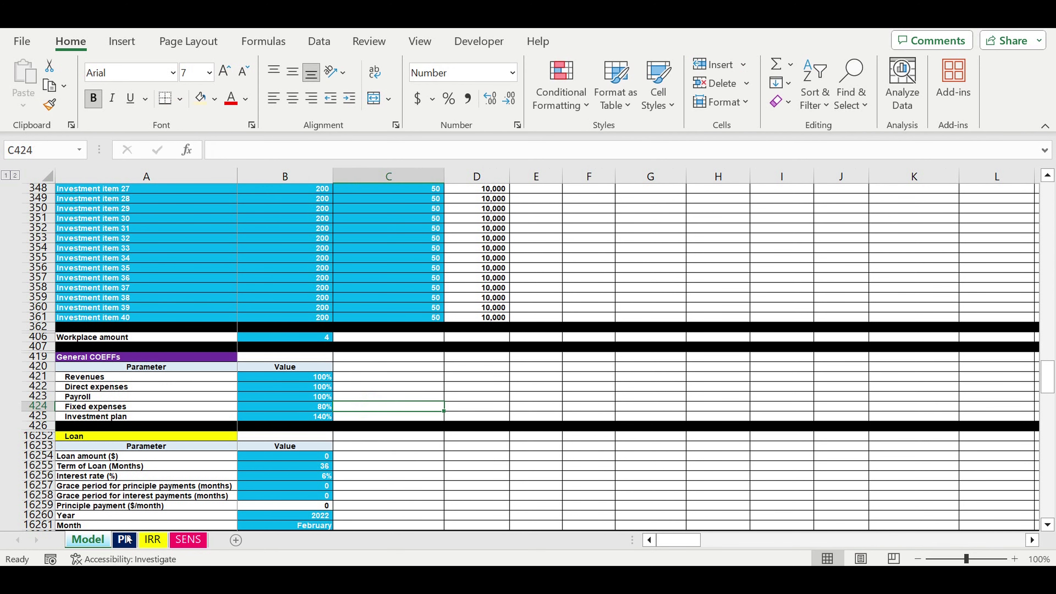
pyautogui.click(125, 539)
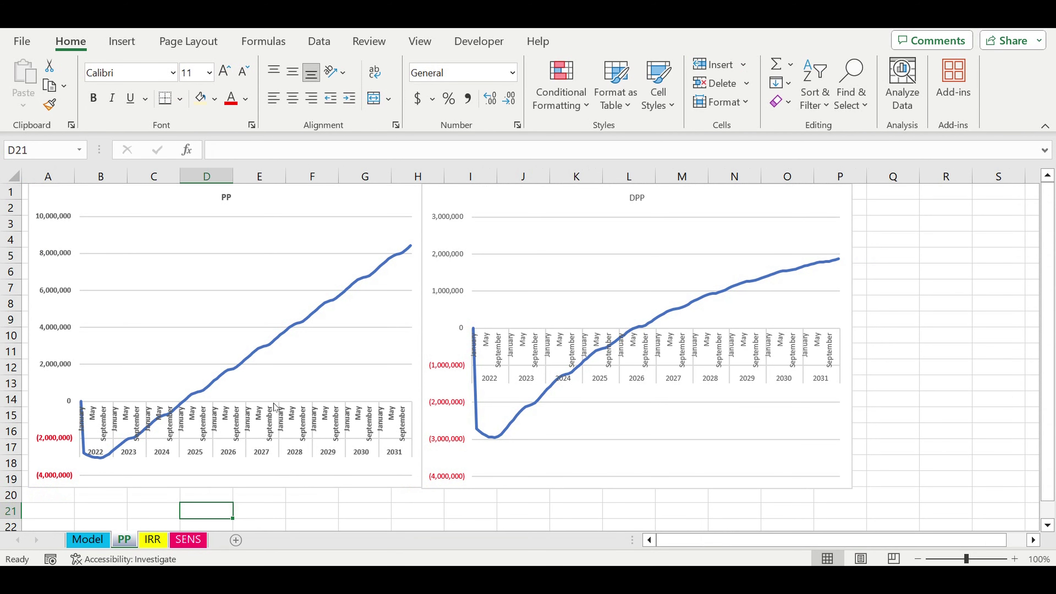
pyautogui.click(435, 497)
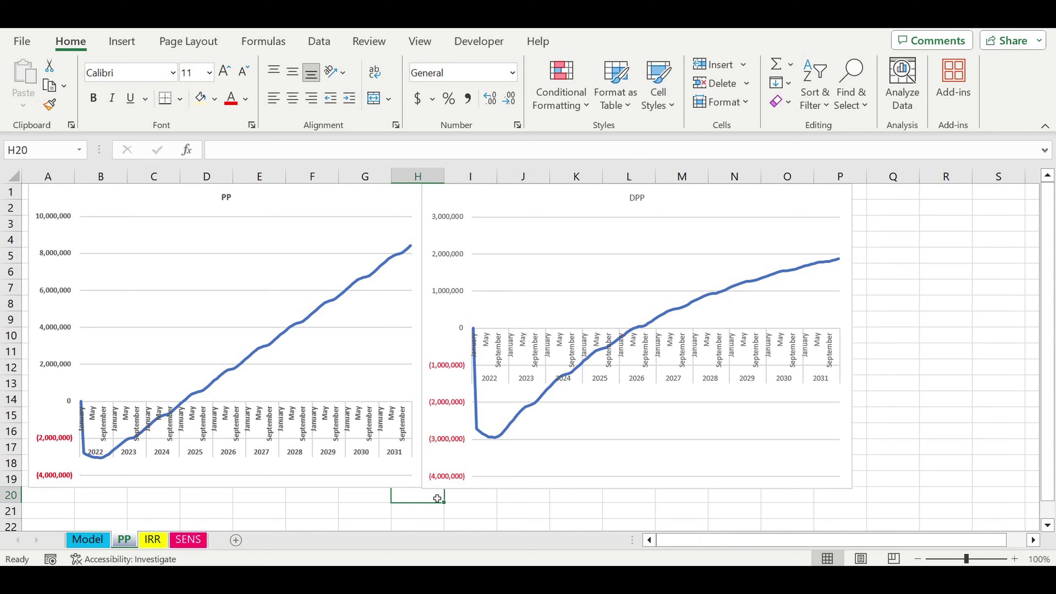
# - Set the Investment plan coefficient in General COEFFs to 170% and reopen the PP sheet to check both charts
pyautogui.click(87, 540)
pyautogui.click(299, 416)
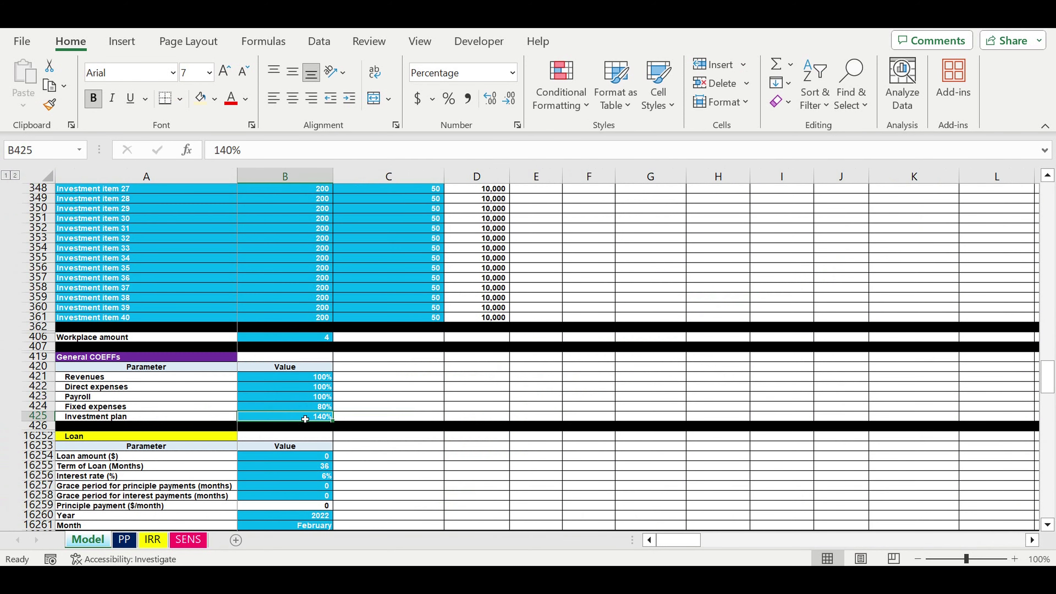
pyautogui.write('170')
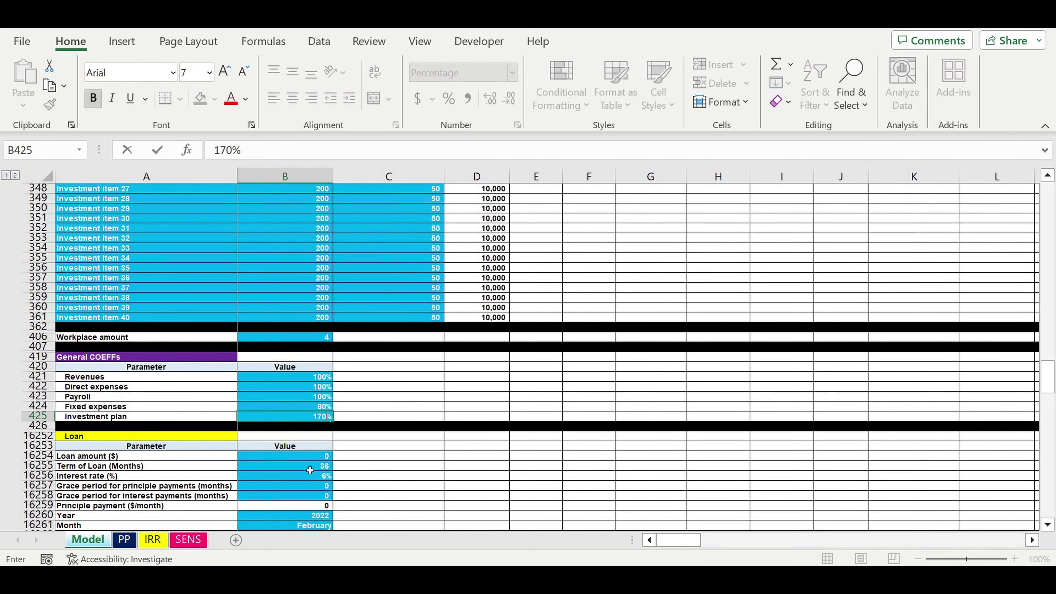
pyautogui.click(324, 467)
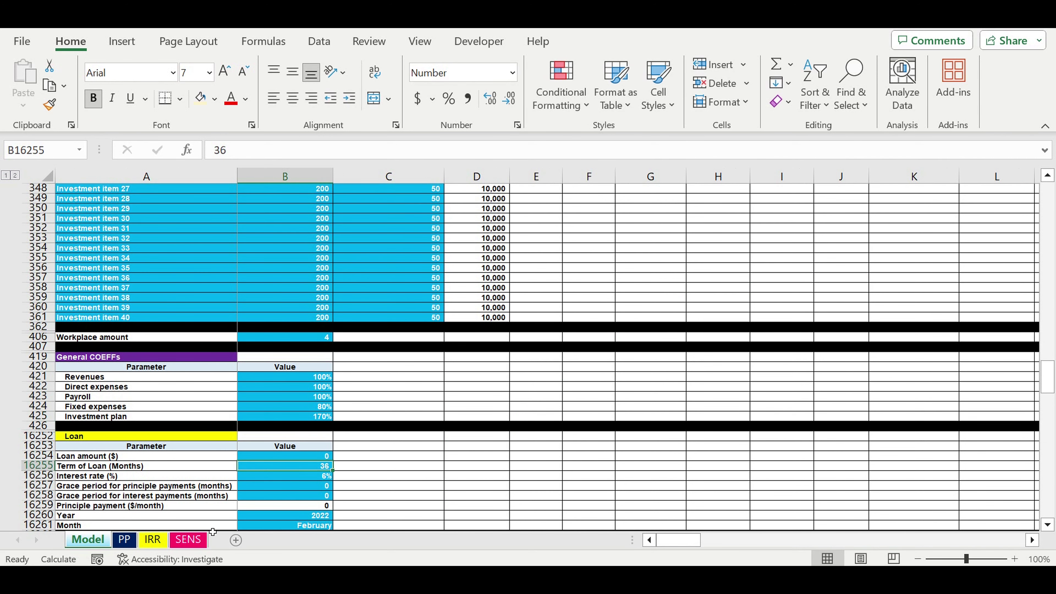
pyautogui.click(125, 539)
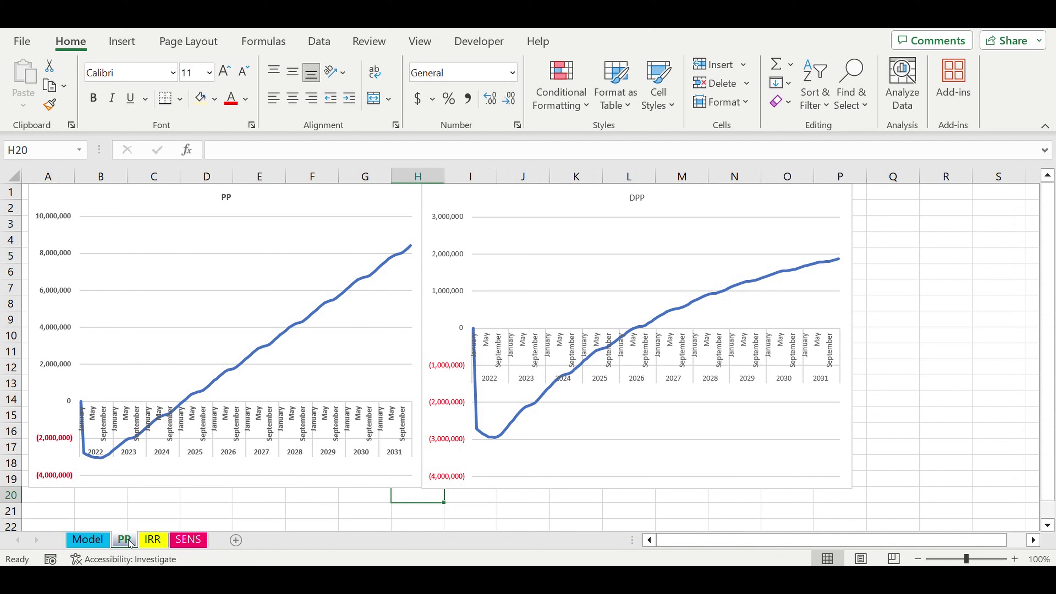
# - Set the Model sheet's Revenues coefficient to 70% and check its effect on the PP and DPP charts
pyautogui.click(87, 539)
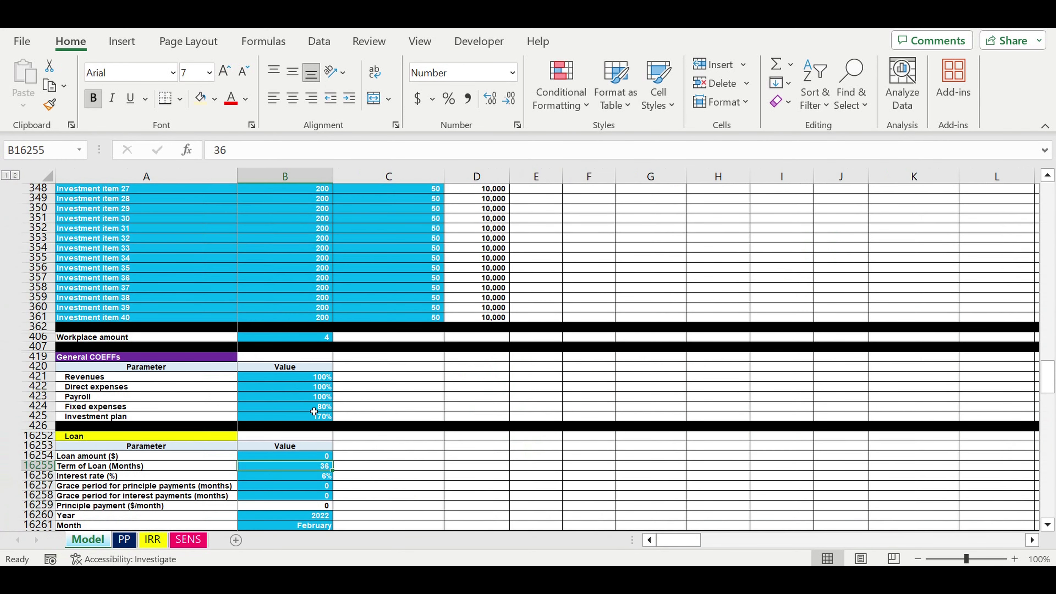
pyautogui.click(302, 377)
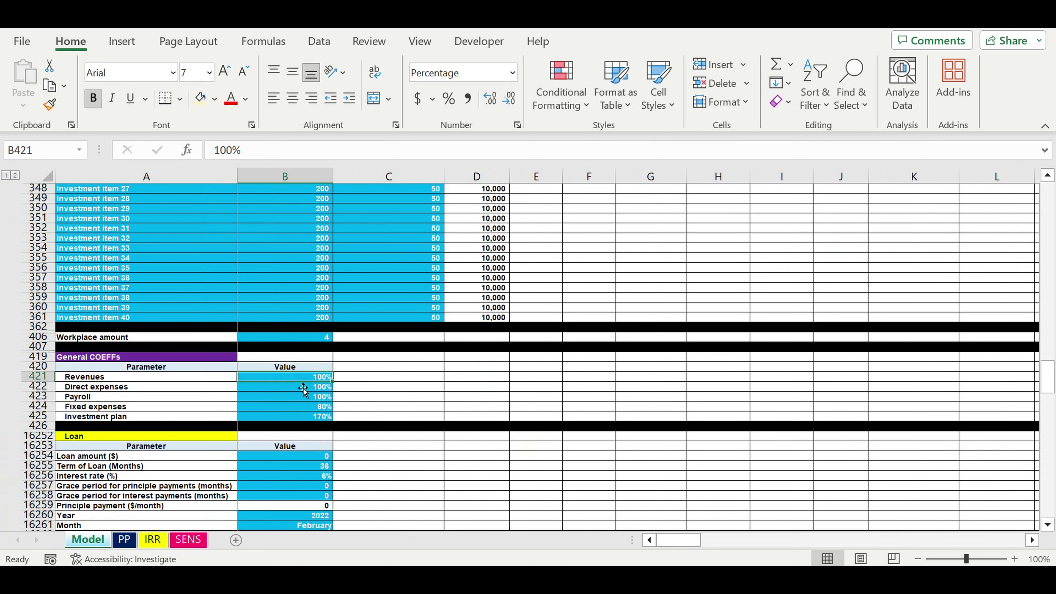
pyautogui.write('70')
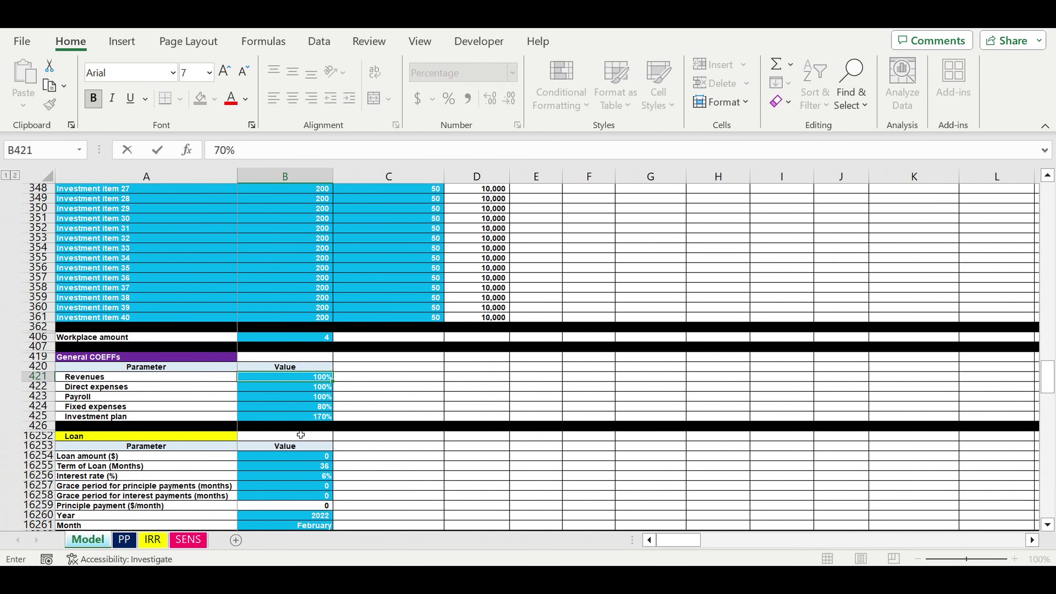
pyautogui.press('Return')
pyautogui.click(123, 539)
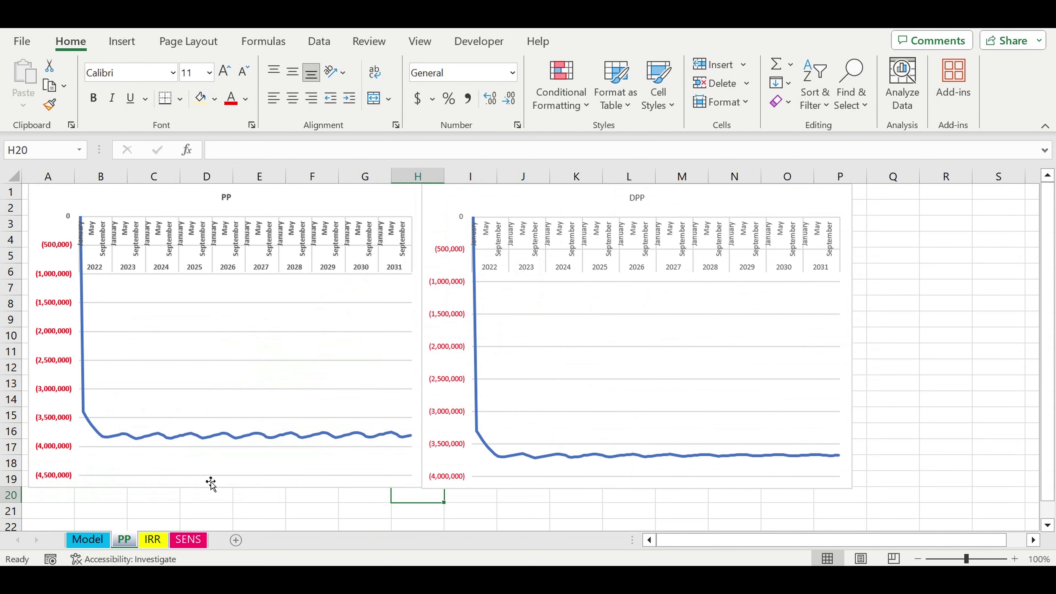
# - Set the Revenues coefficient in General COEFFs to 150% and check both payback charts on the PP sheet
pyautogui.click(102, 539)
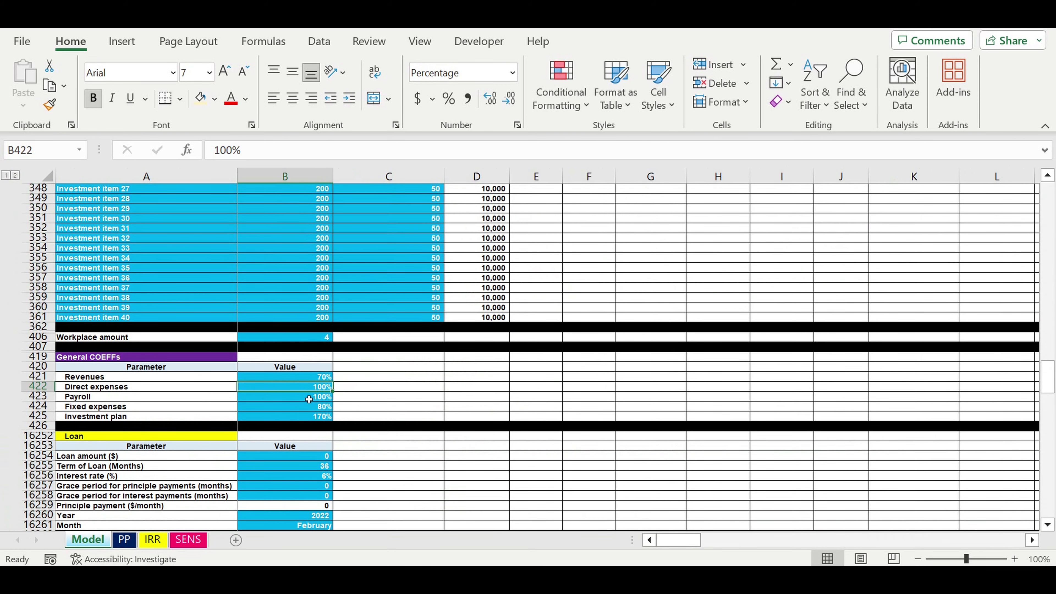
pyautogui.click(311, 378)
pyautogui.doubleClick(311, 379)
pyautogui.write('150')
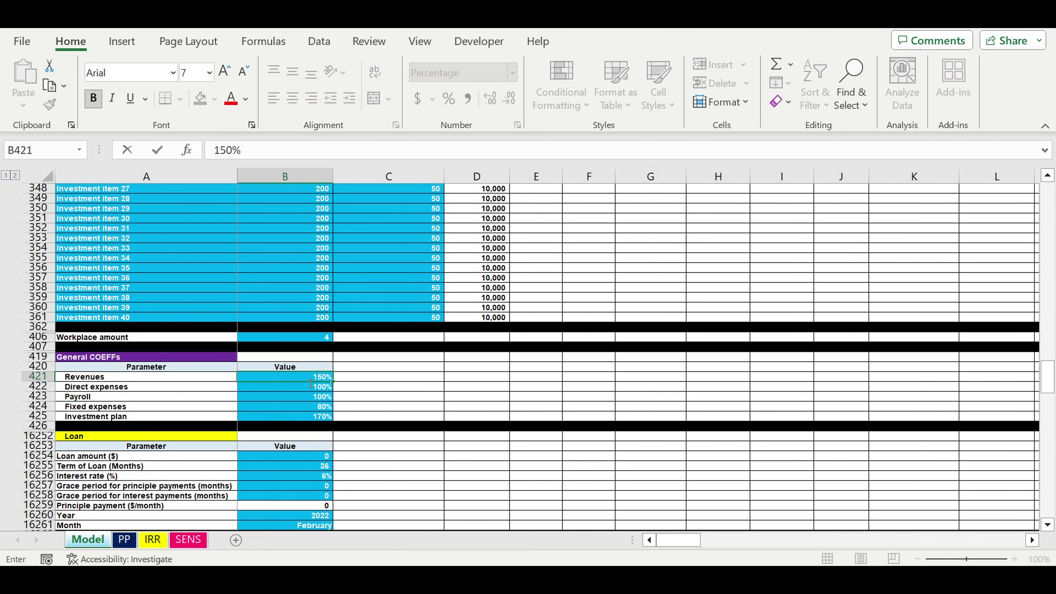
pyautogui.press('Return')
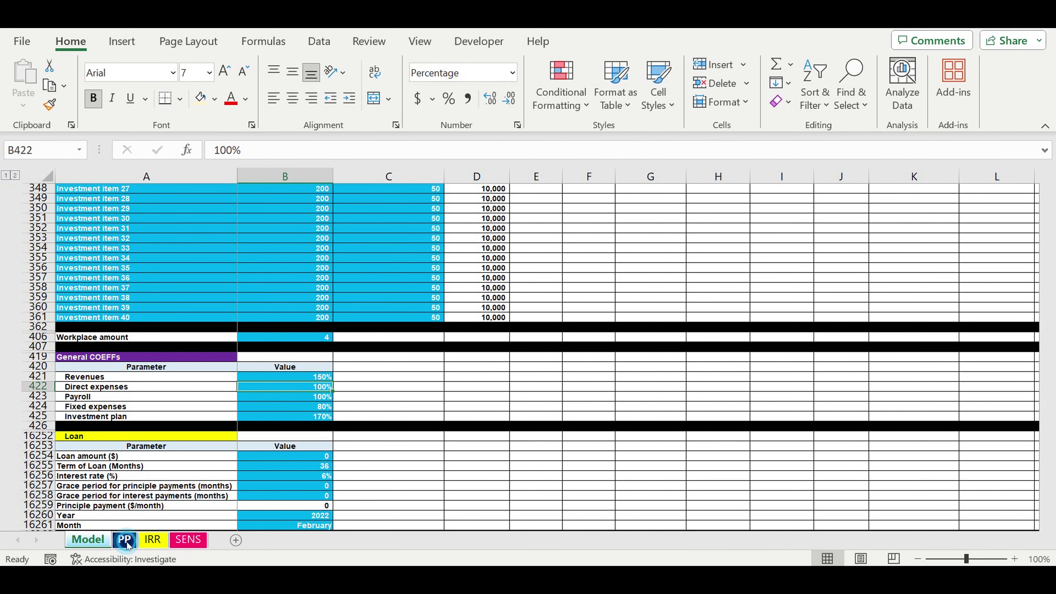
pyautogui.click(126, 540)
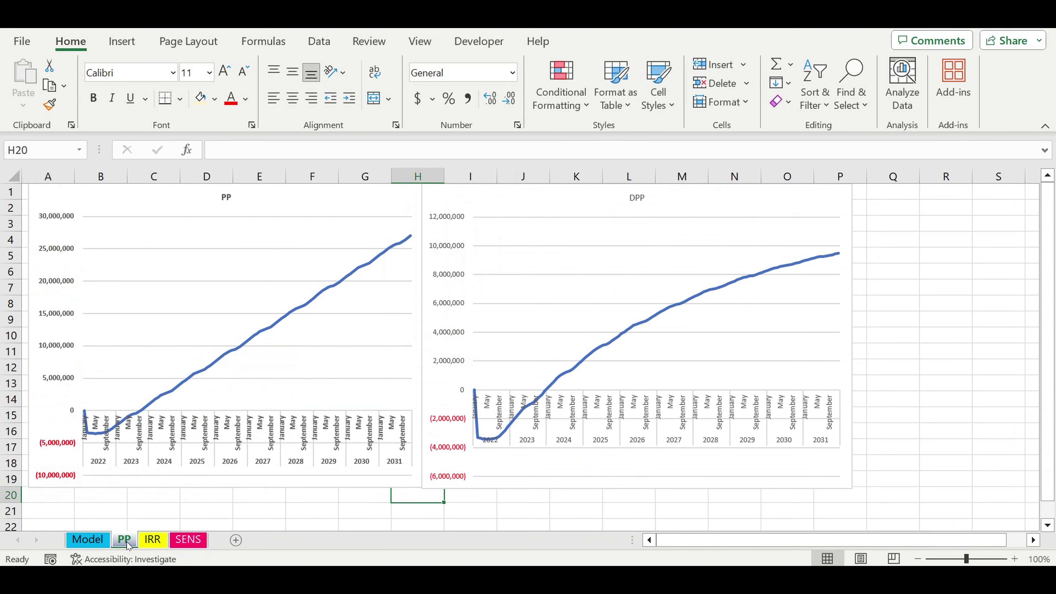
# - Set the Model sheet's Payroll coefficient to 200% and open the PP sheet to check both charts
pyautogui.click(87, 540)
pyautogui.click(307, 400)
pyautogui.write('200')
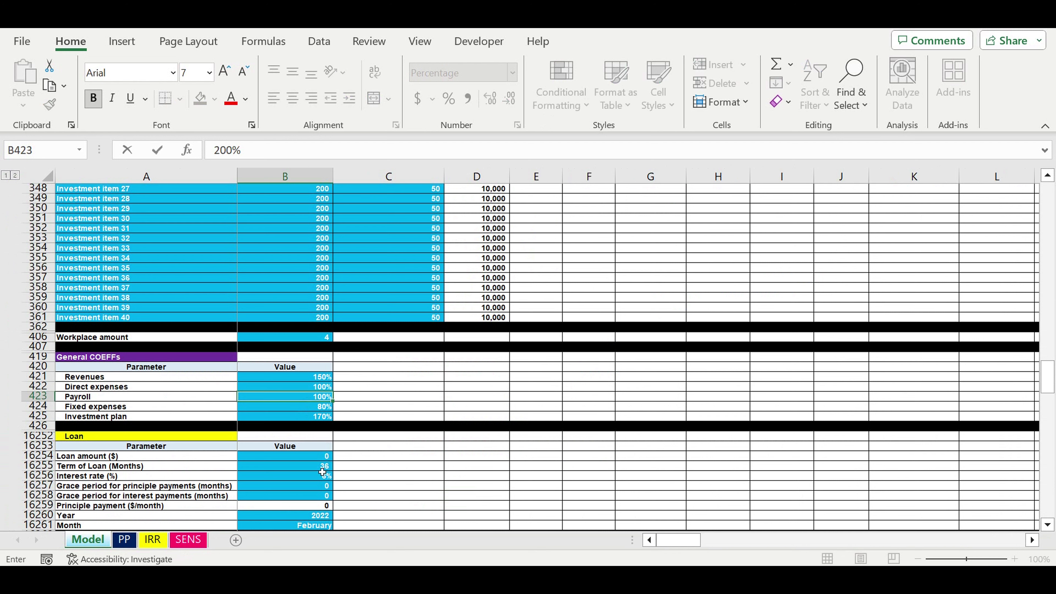
pyautogui.press('Return')
pyautogui.click(127, 540)
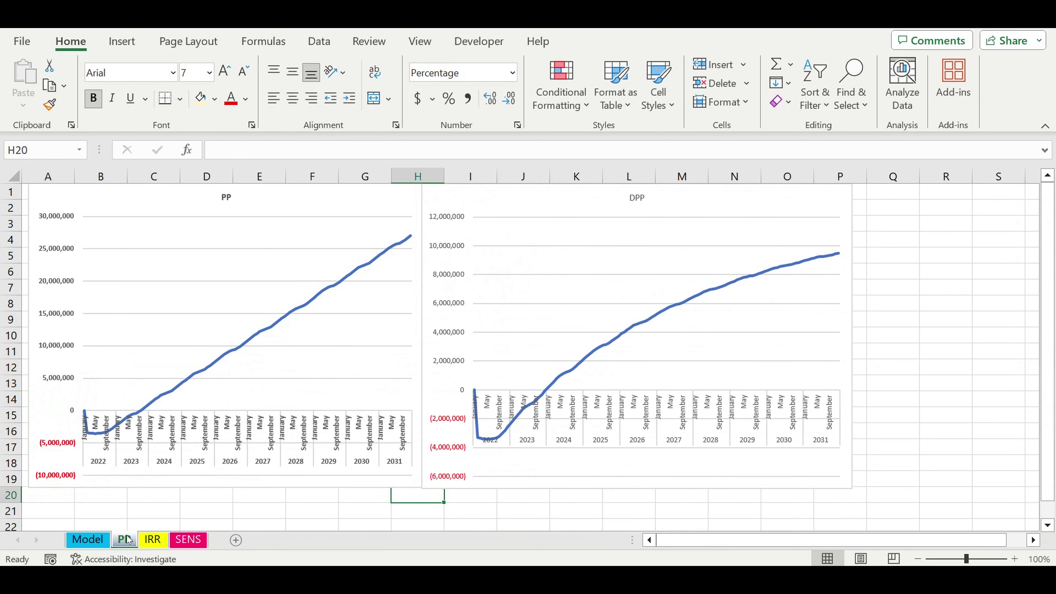
# - Set the Revenues coefficient on the Model sheet to 120% and compare the PP and DPP charts again
pyautogui.click(88, 539)
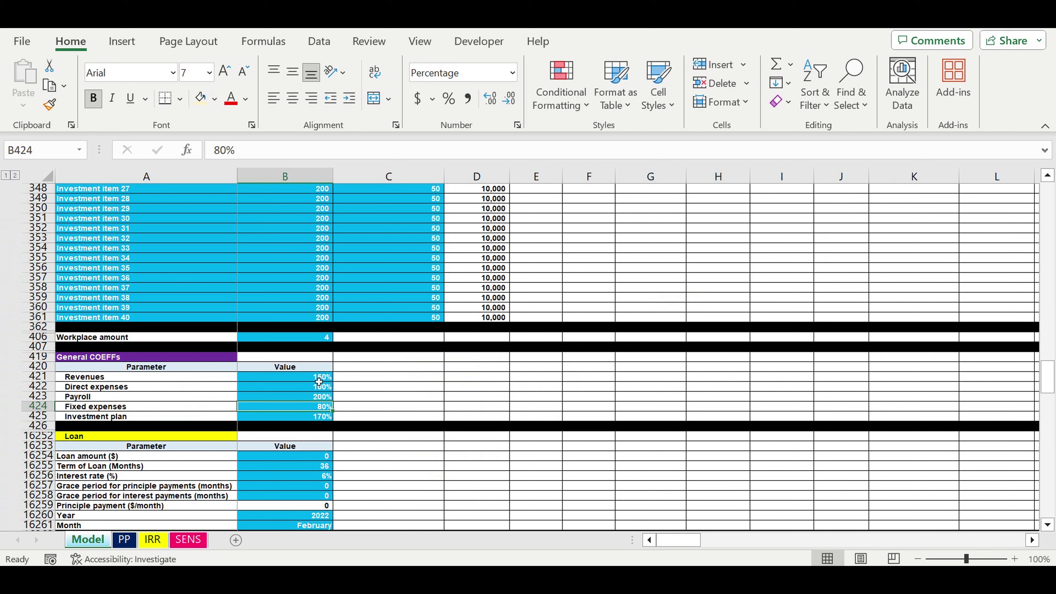
pyautogui.click(319, 381)
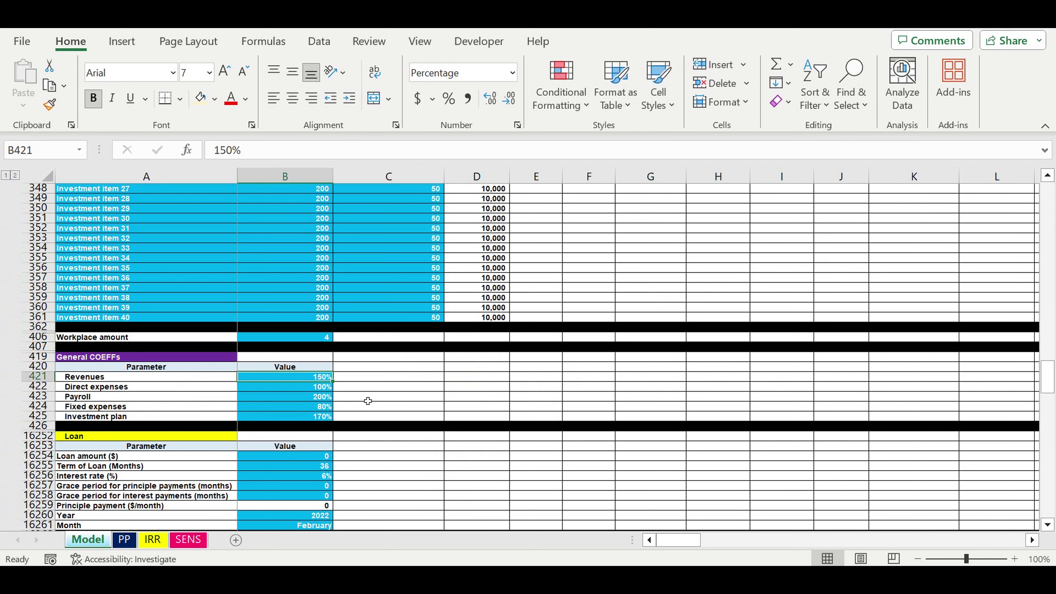
pyautogui.write('120')
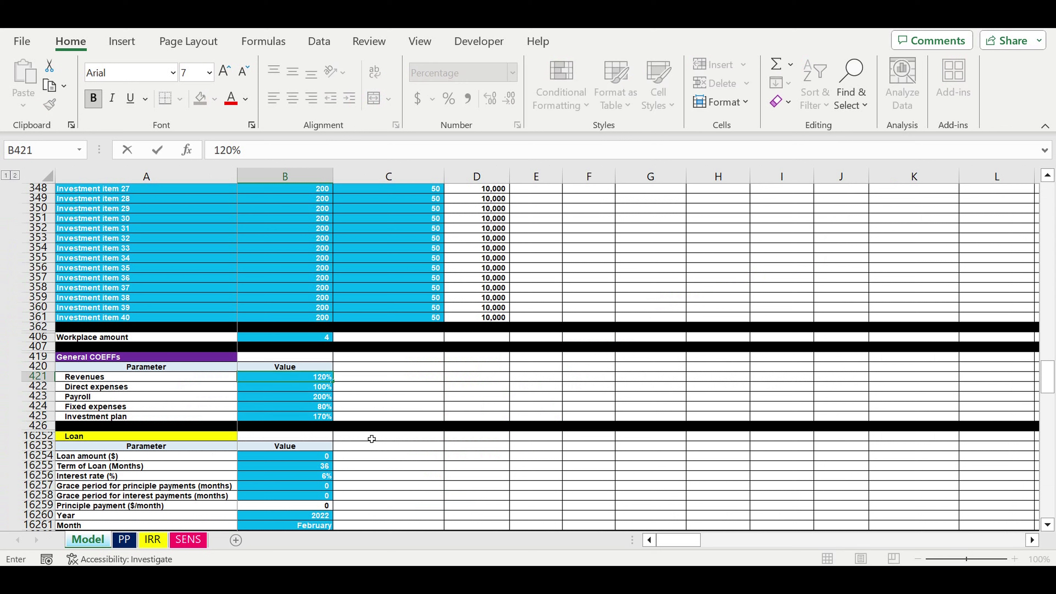
pyautogui.press('Return')
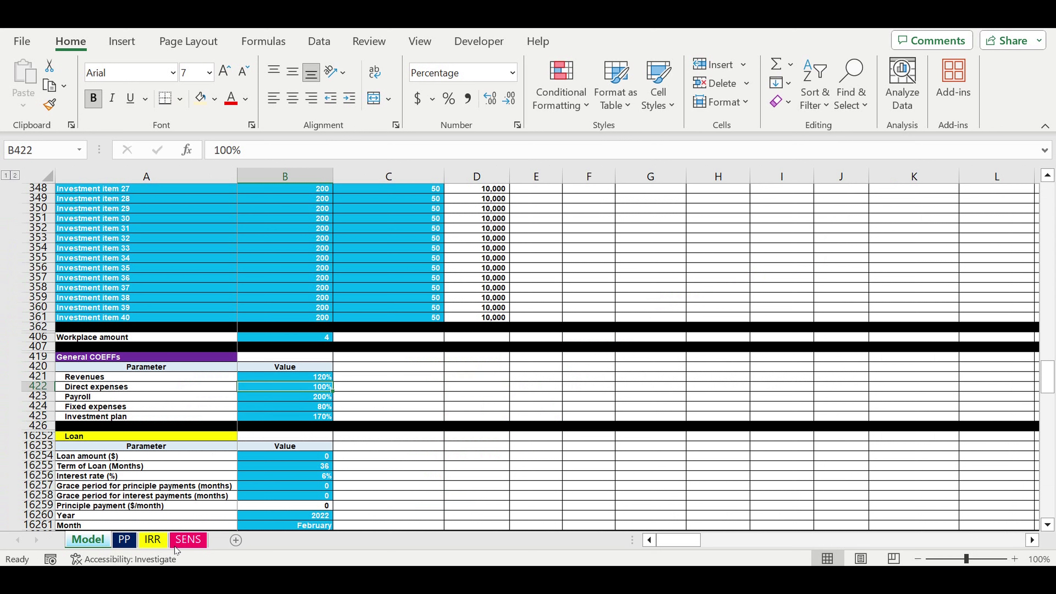
pyautogui.click(132, 540)
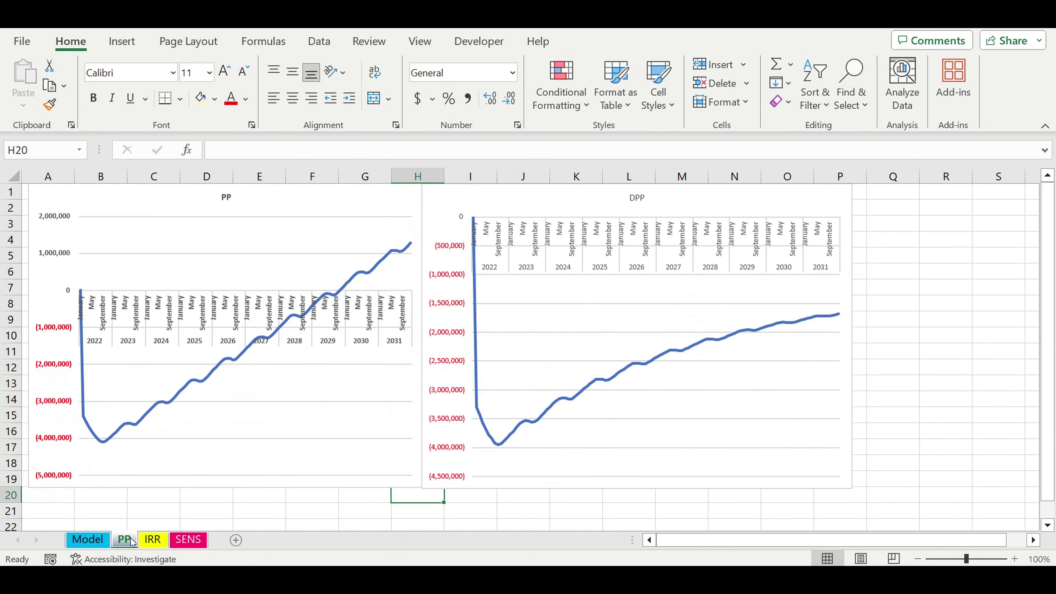
# - Set the Direct expenses coefficient in General COEFFs to 120% and check the charts on the PP sheet
pyautogui.click(88, 541)
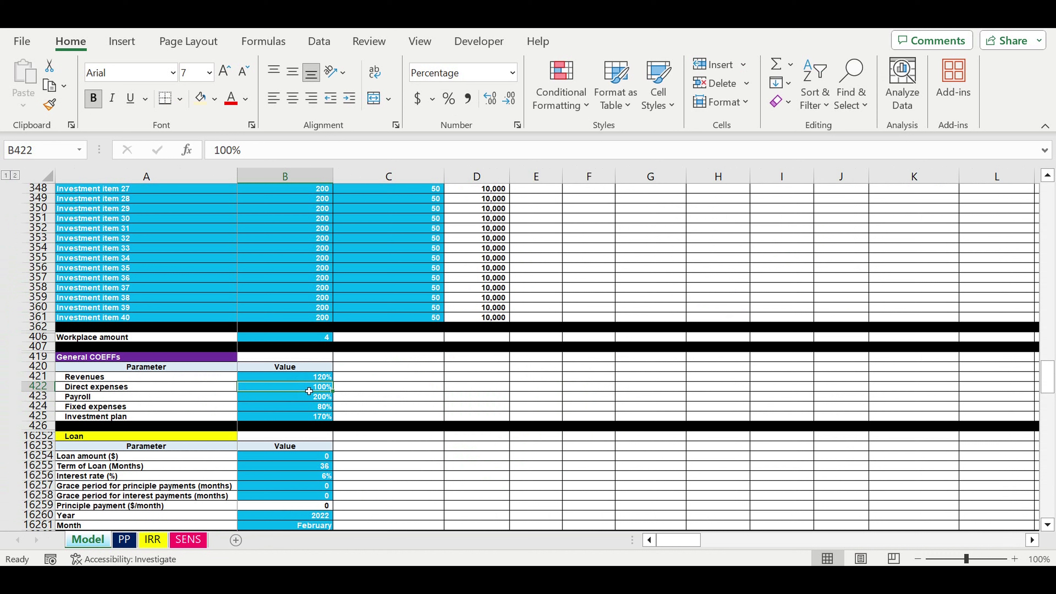
pyautogui.write('120')
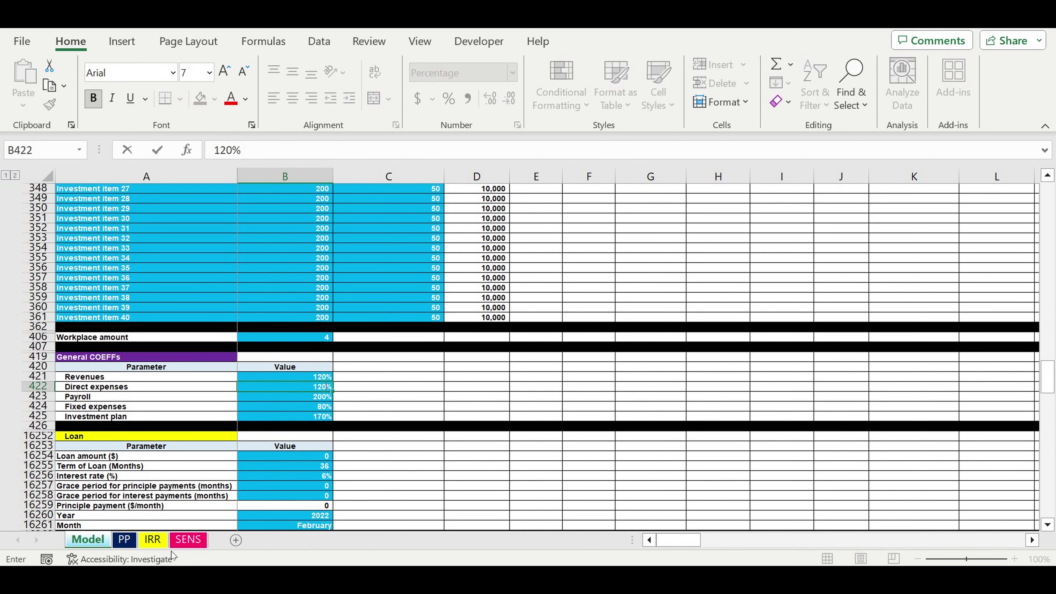
pyautogui.press('Return')
pyautogui.click(125, 539)
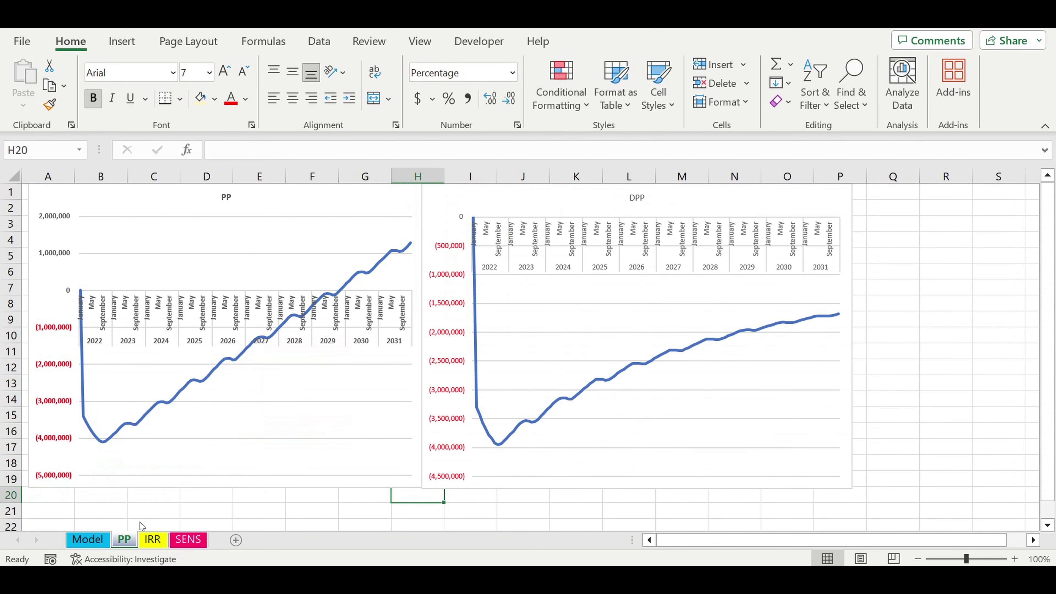
# - Set the Model sheet's Revenues coefficient to 100% and fill that value down through Investment plan
pyautogui.click(93, 542)
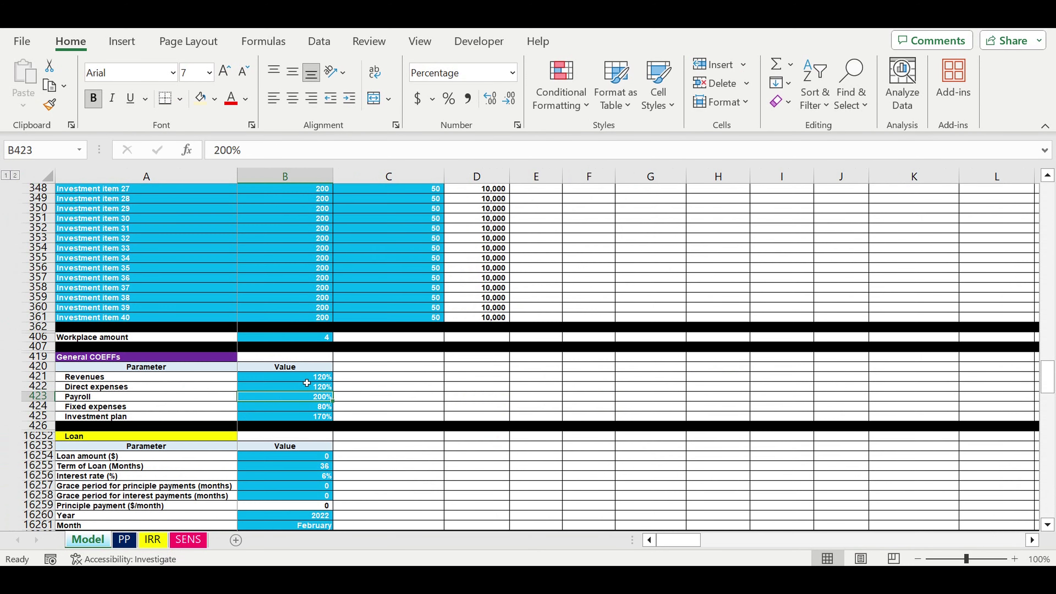
pyautogui.click(307, 379)
pyautogui.write('100')
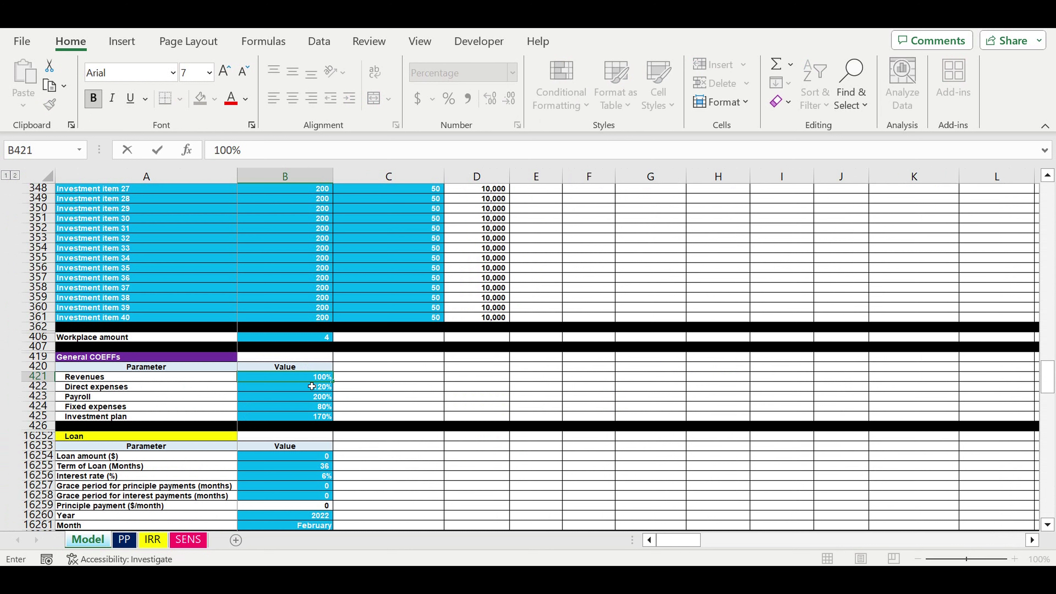
pyautogui.press('Return')
pyautogui.click(316, 376)
pyautogui.moveTo(332, 381); pyautogui.dragTo(338, 424)
pyautogui.click(377, 407)
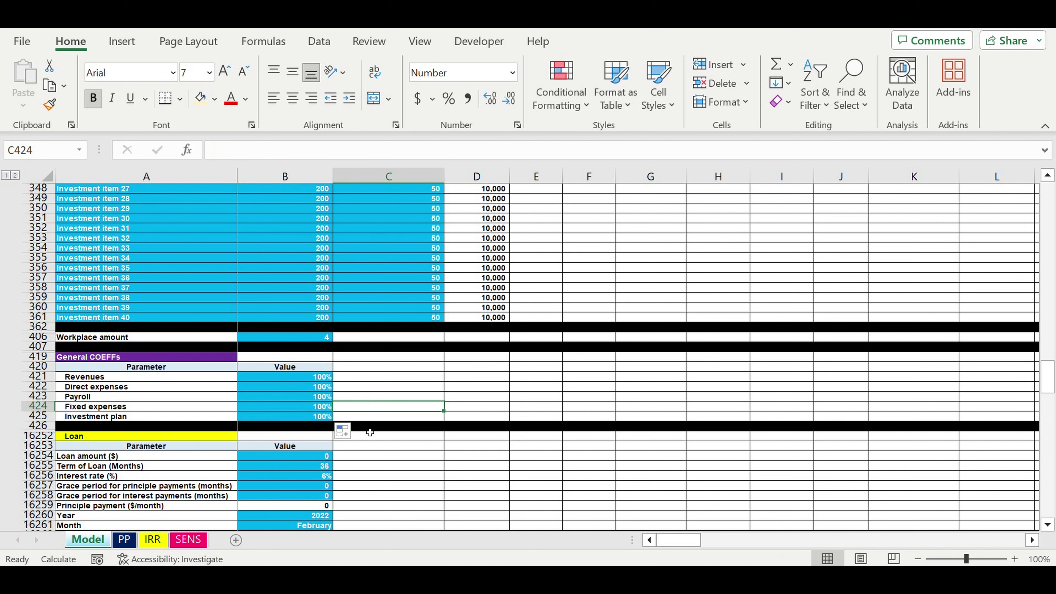
# - Review the charts on the PP sheet and the Financial efficiency values on the SENS sheet, and return to the Model sheet
pyautogui.click(122, 540)
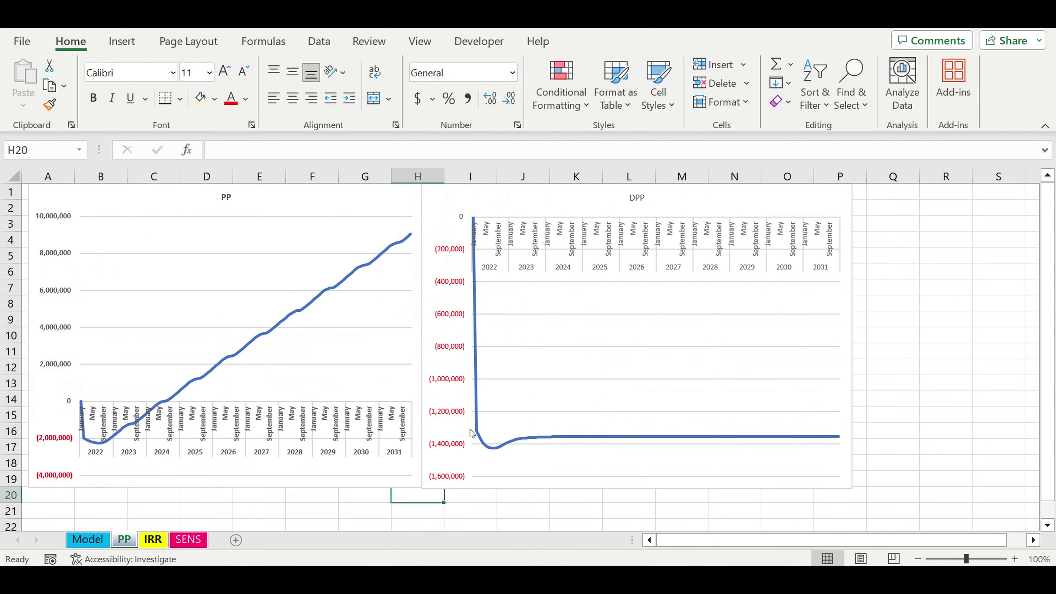
pyautogui.click(188, 540)
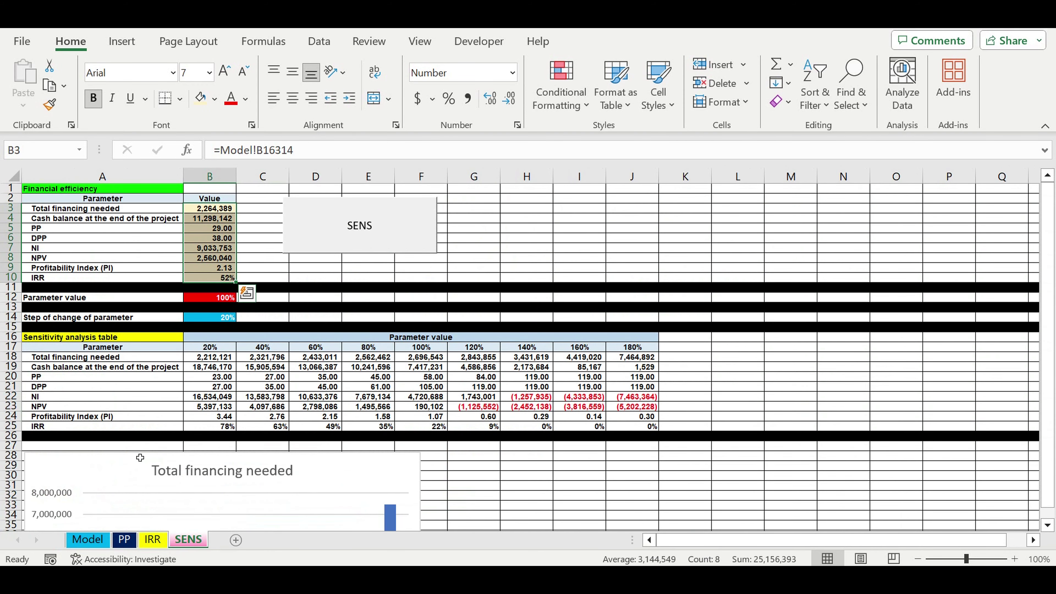
pyautogui.click(88, 543)
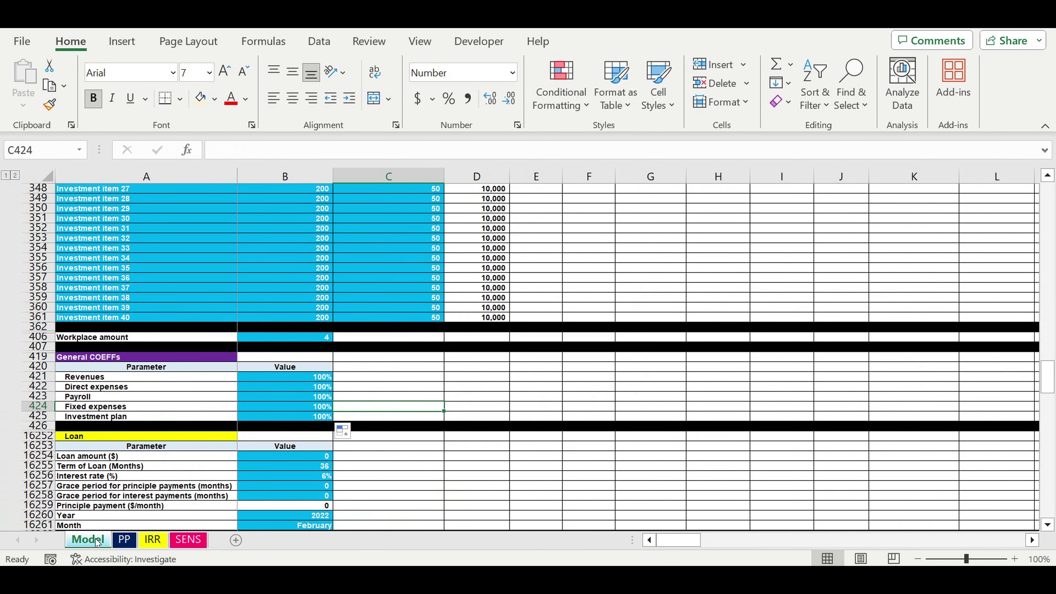
# - Set the Loan amount in the Model sheet's Loan section to 1,500,000
pyautogui.click(277, 399)
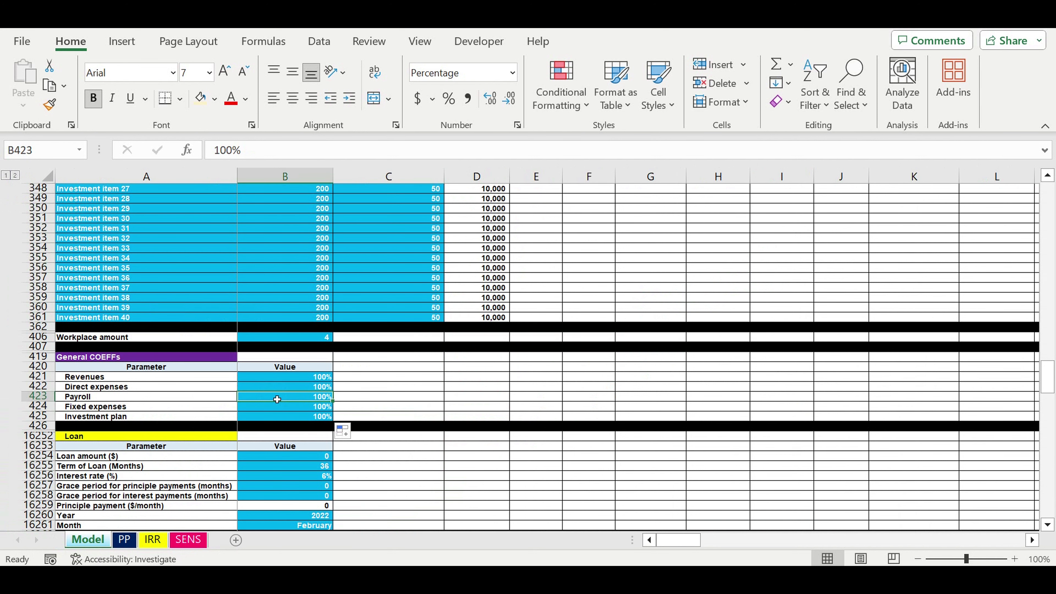
pyautogui.scroll(-2, 499, 332)
pyautogui.click(285, 456)
# - Review the Loan section's amount, term, interest rate, start year and month options, and grace periods for principle and interest payments
pyautogui.moveTo(104, 376); pyautogui.dragTo(296, 470)
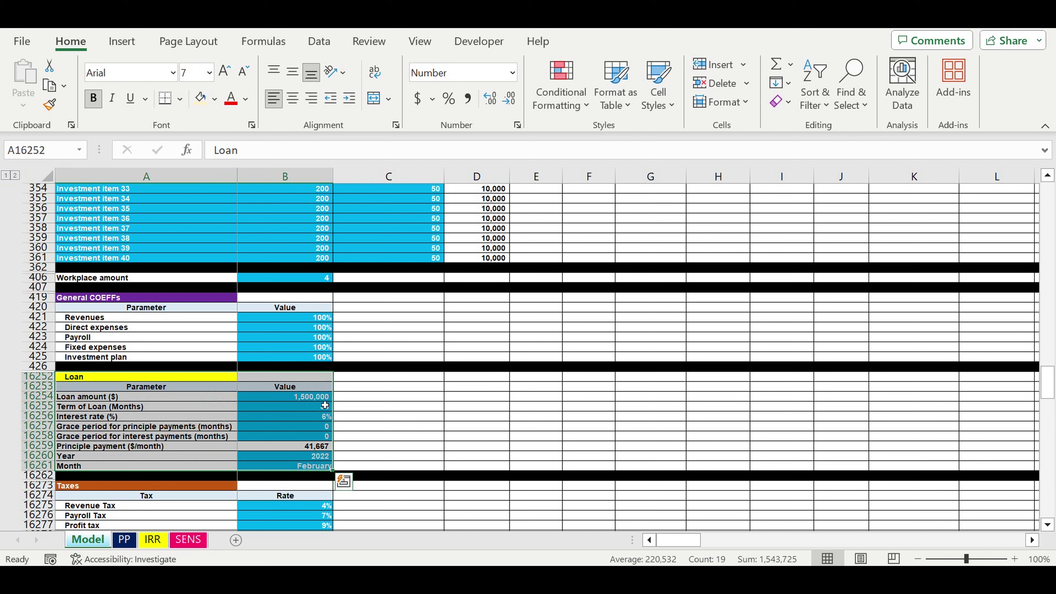
pyautogui.click(316, 401)
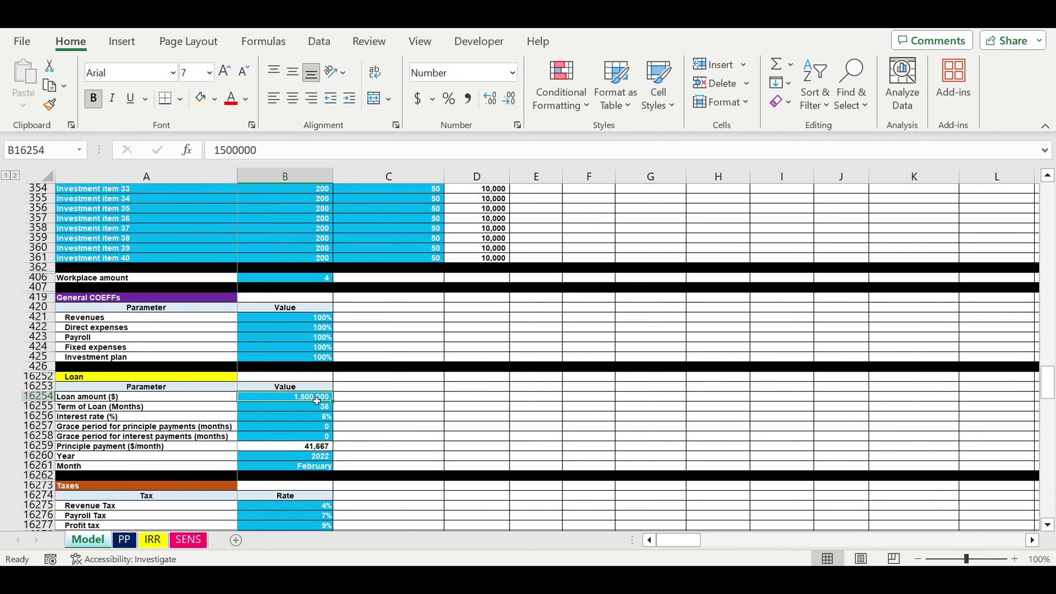
pyautogui.click(317, 408)
pyautogui.click(318, 418)
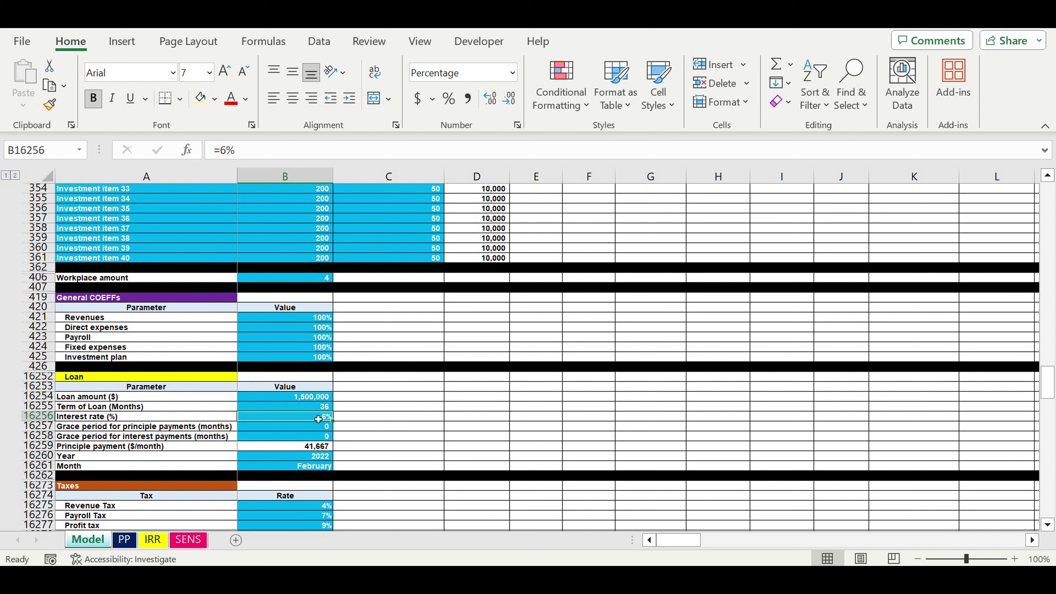
pyautogui.moveTo(316, 457); pyautogui.dragTo(334, 459)
pyautogui.click(338, 457)
pyautogui.click(338, 456)
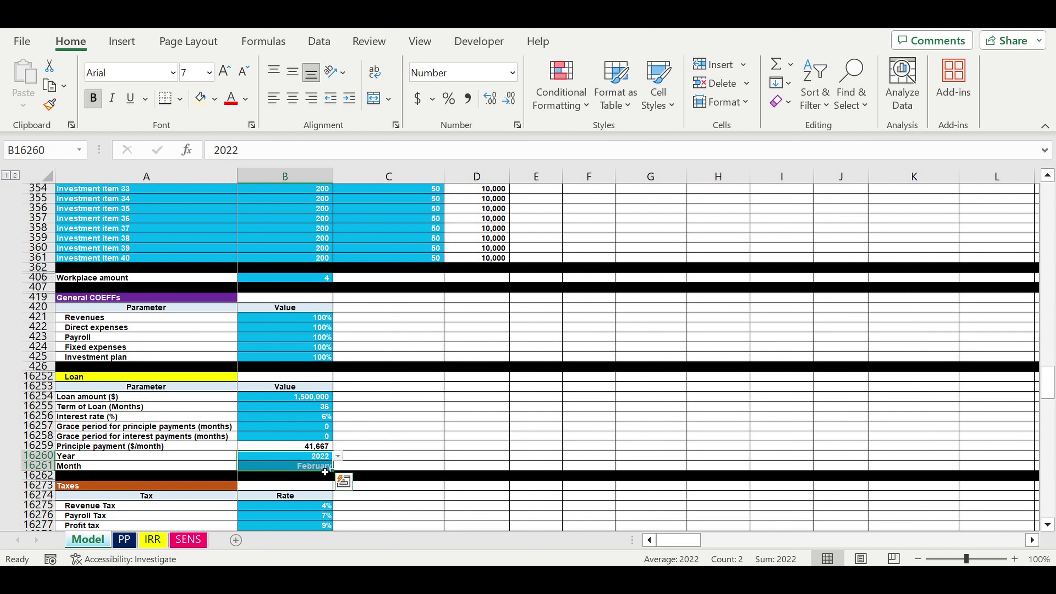
pyautogui.click(328, 467)
pyautogui.click(339, 468)
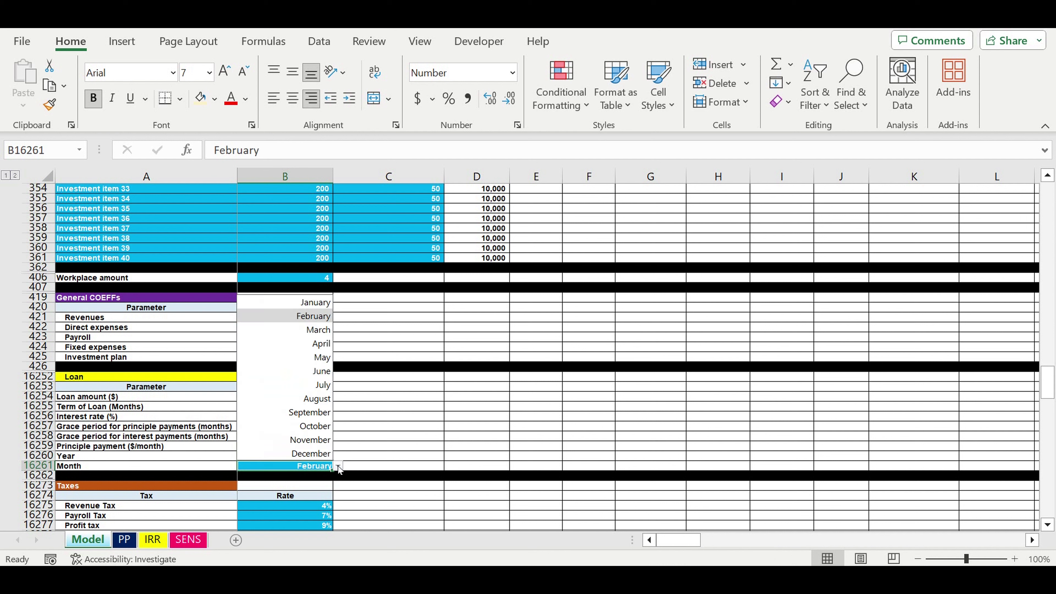
pyautogui.click(357, 389)
pyautogui.moveTo(319, 427); pyautogui.dragTo(320, 436)
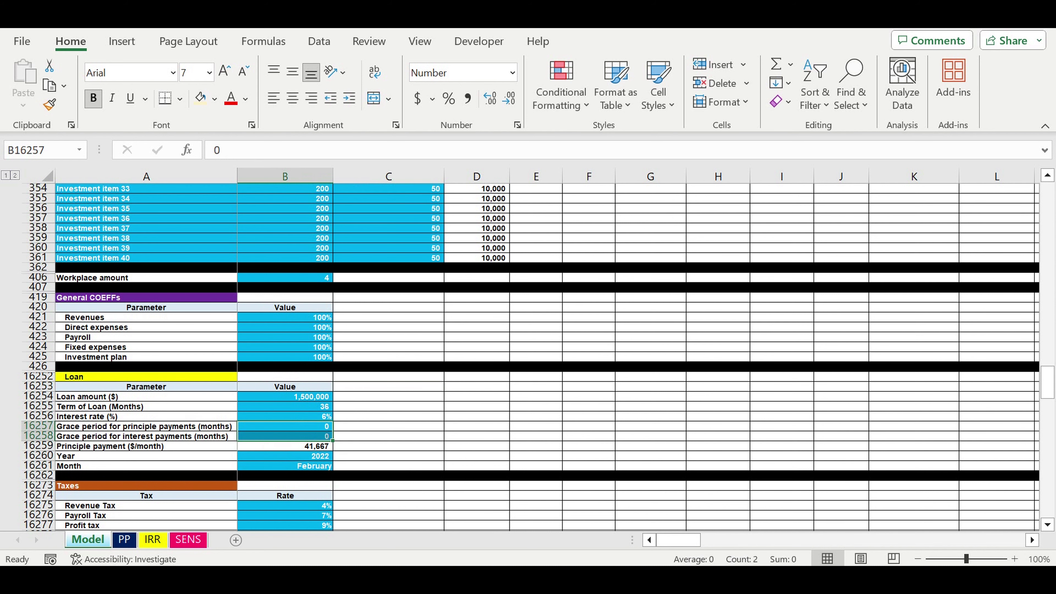
# - Examine the Taxes section's Revenue Tax, Payroll Tax, Profit tax and Asset Tax entries with their rates
pyautogui.scroll(-4, 291, 375)
pyautogui.moveTo(146, 367); pyautogui.dragTo(303, 416)
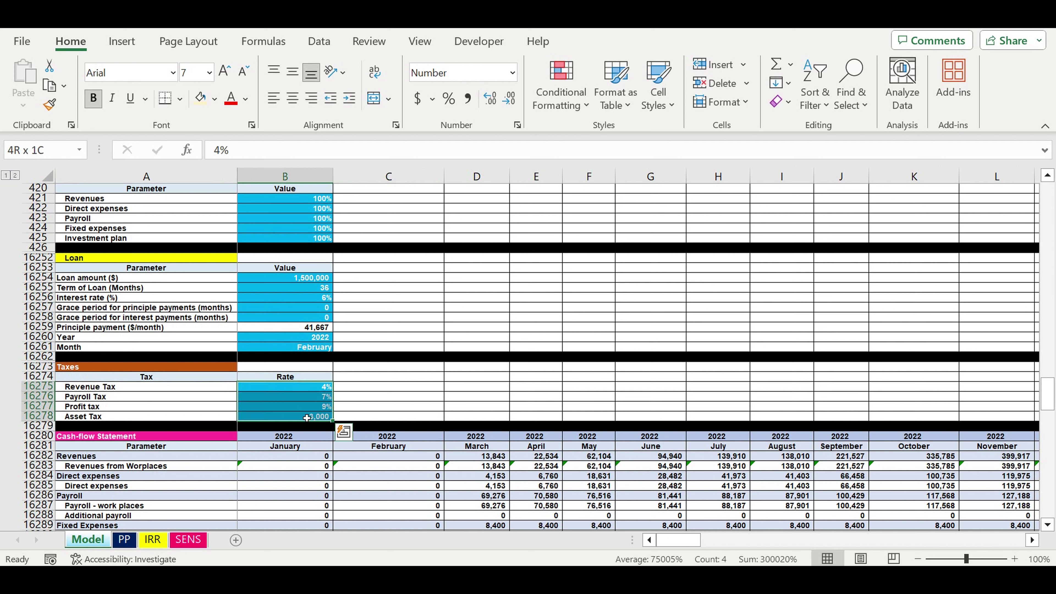
pyautogui.click(216, 388)
pyautogui.click(187, 399)
pyautogui.click(187, 408)
pyautogui.click(190, 418)
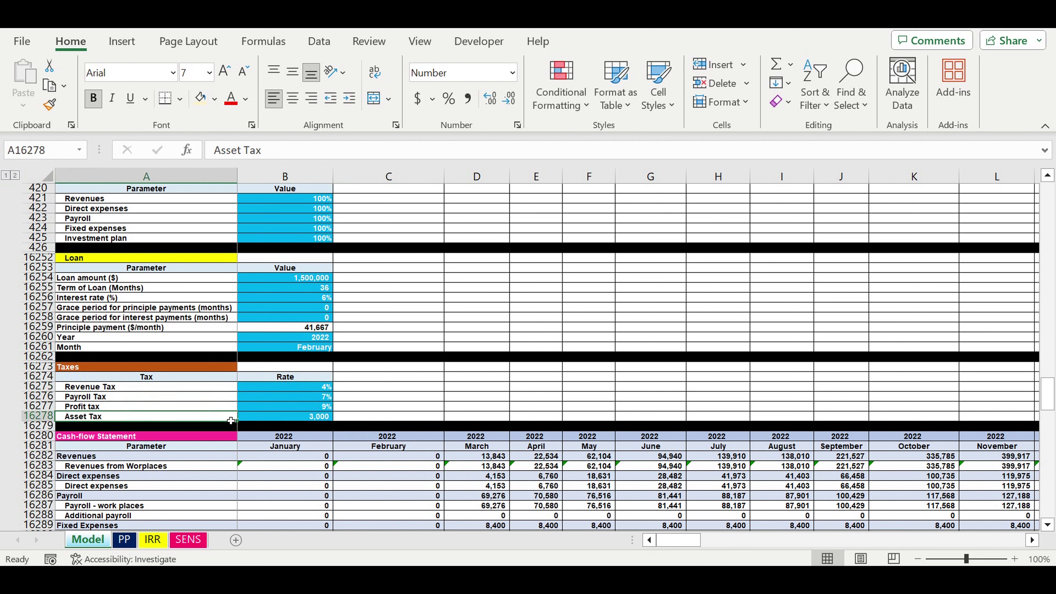
pyautogui.click(257, 418)
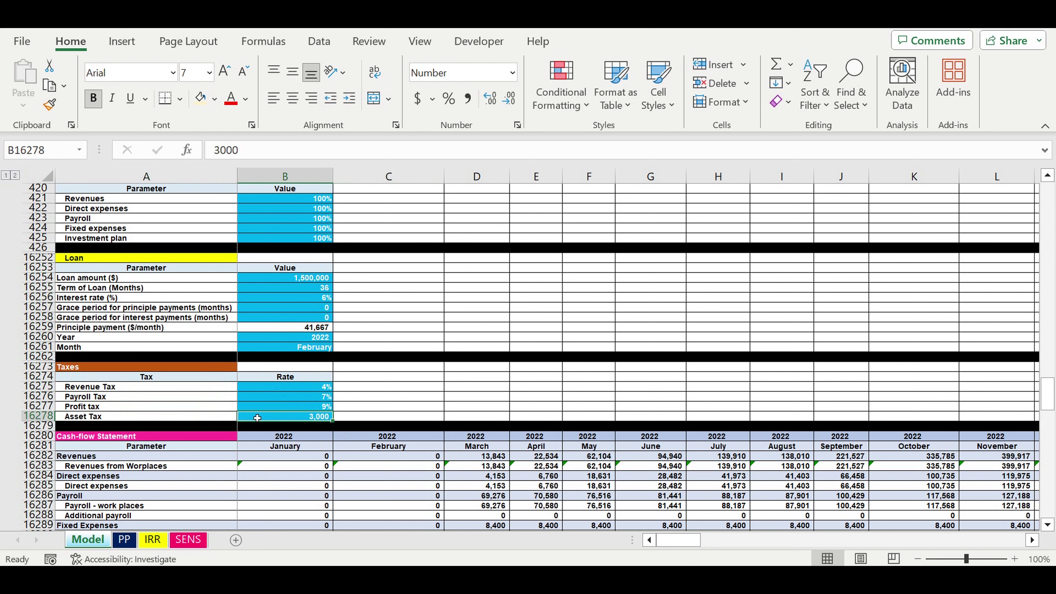
pyautogui.moveTo(305, 391); pyautogui.dragTo(314, 401)
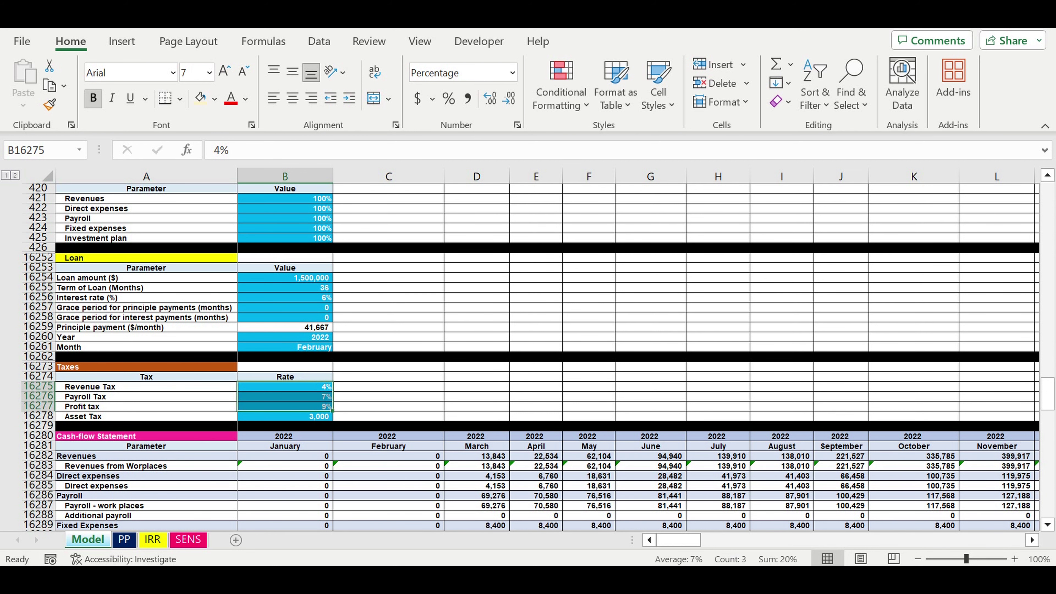
# - Examine the Model sheet's Cash-flow Statement and its result rows for operating, investment and financing activity
pyautogui.scroll(-8, 540, 353)
pyautogui.moveTo(39, 197); pyautogui.dragTo(39, 415)
pyautogui.moveTo(69, 469)
pyautogui.mouseDown()
pyautogui.moveTo(69, 484)
pyautogui.moveTo(70, 474)
pyautogui.mouseUp()
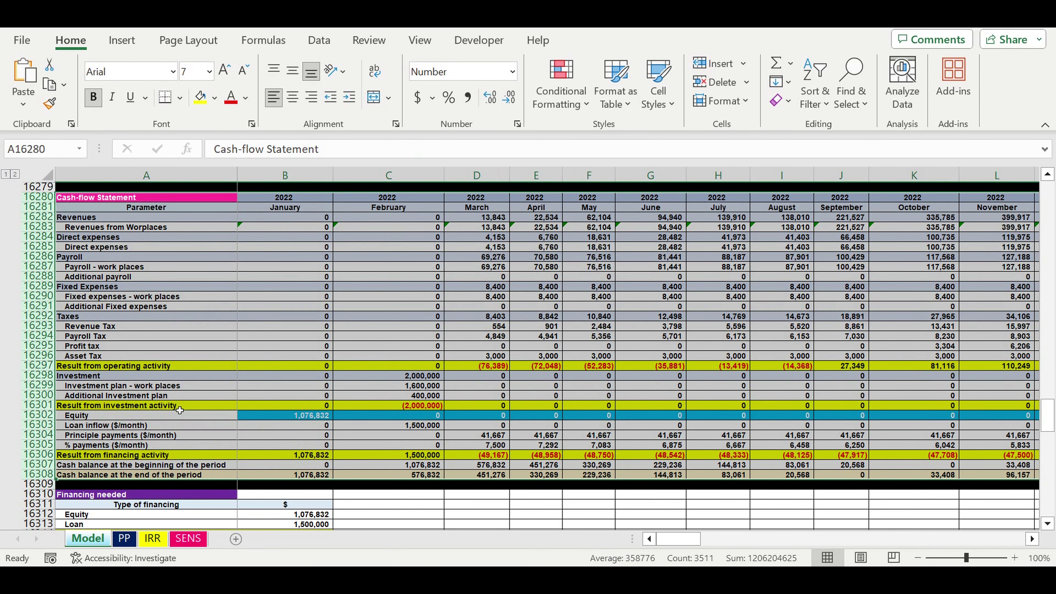
pyautogui.click(50, 366)
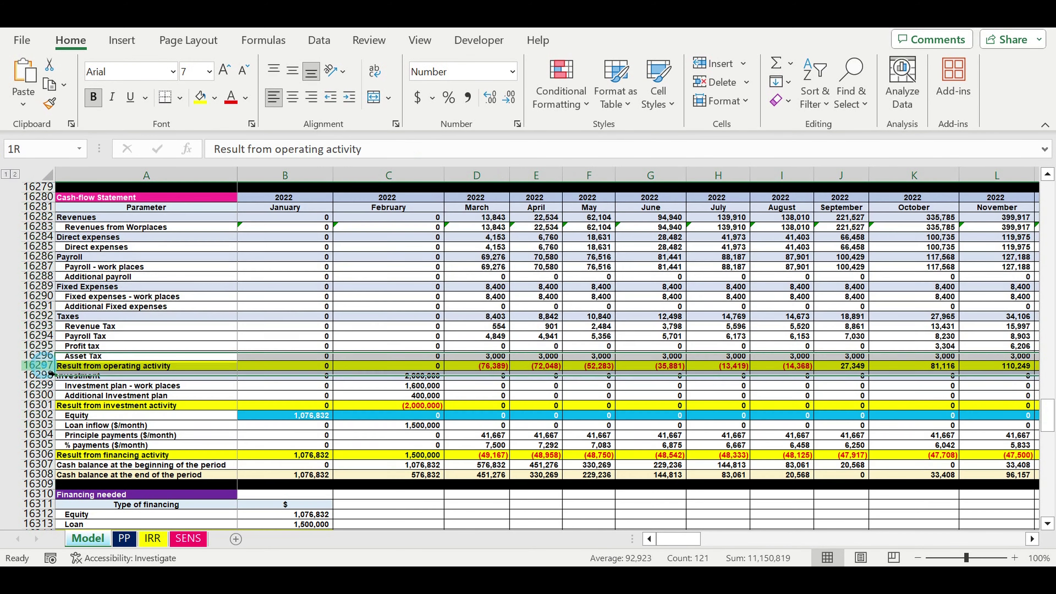
pyautogui.click(50, 406)
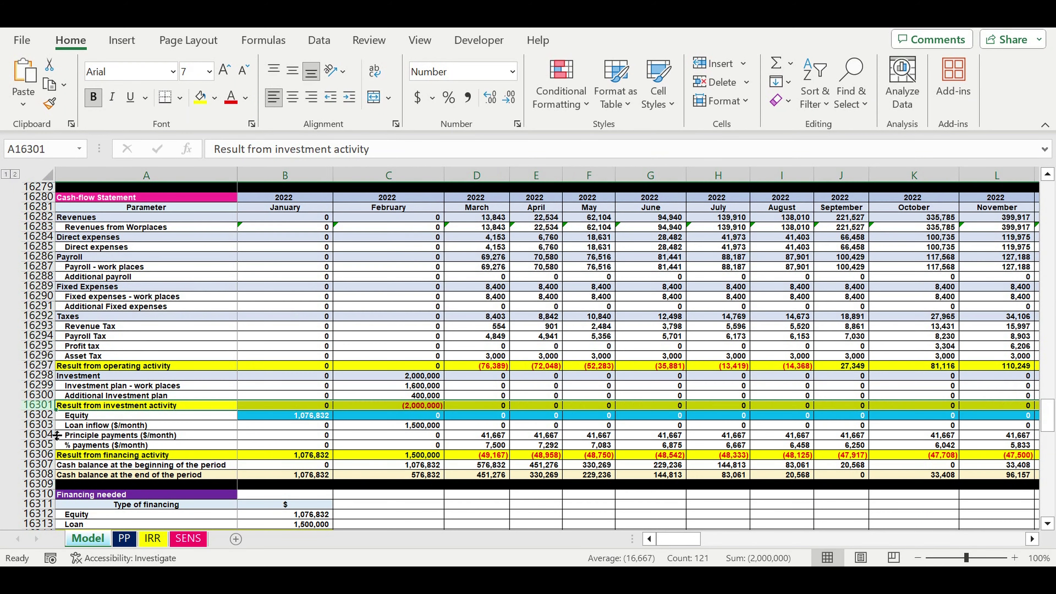
pyautogui.click(50, 456)
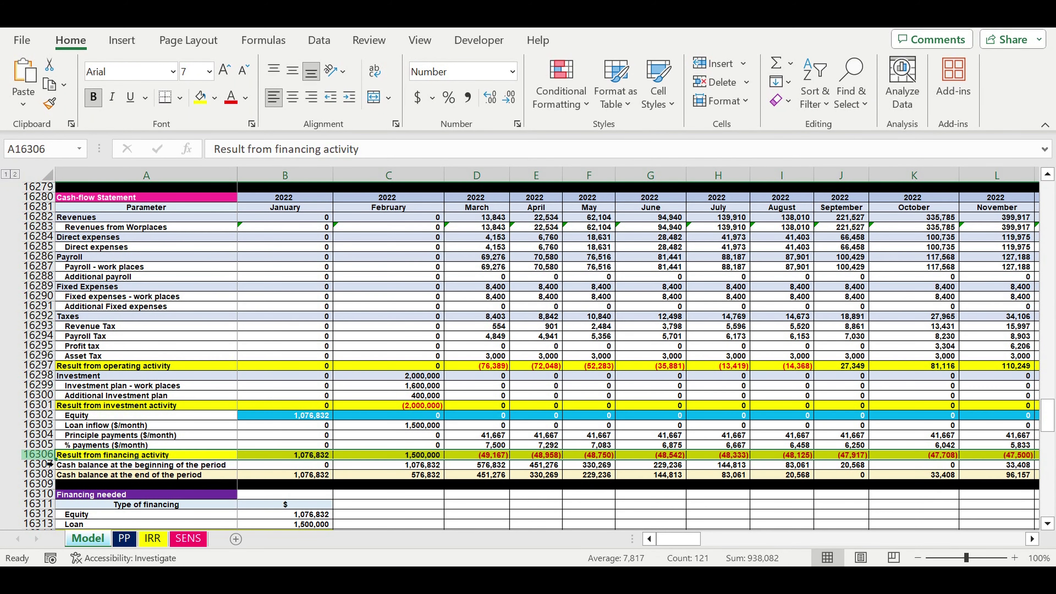
pyautogui.click(43, 367)
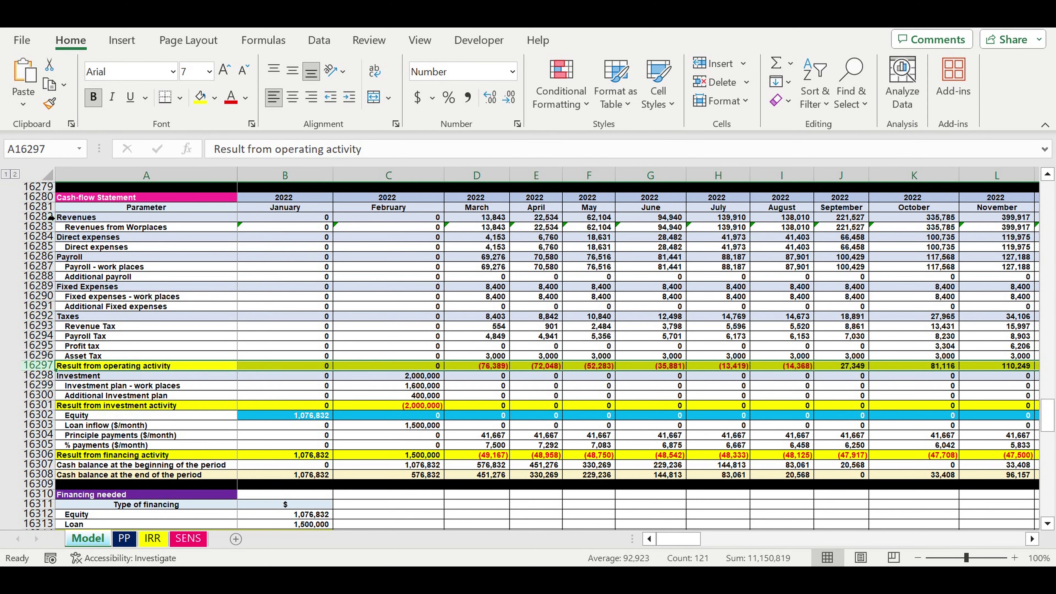
# - Inspect the monthly investment, revenue, equity, loan inflow and principle payment entries behind the Cash-flow Statement's activity results
pyautogui.moveTo(45, 217); pyautogui.dragTo(42, 395)
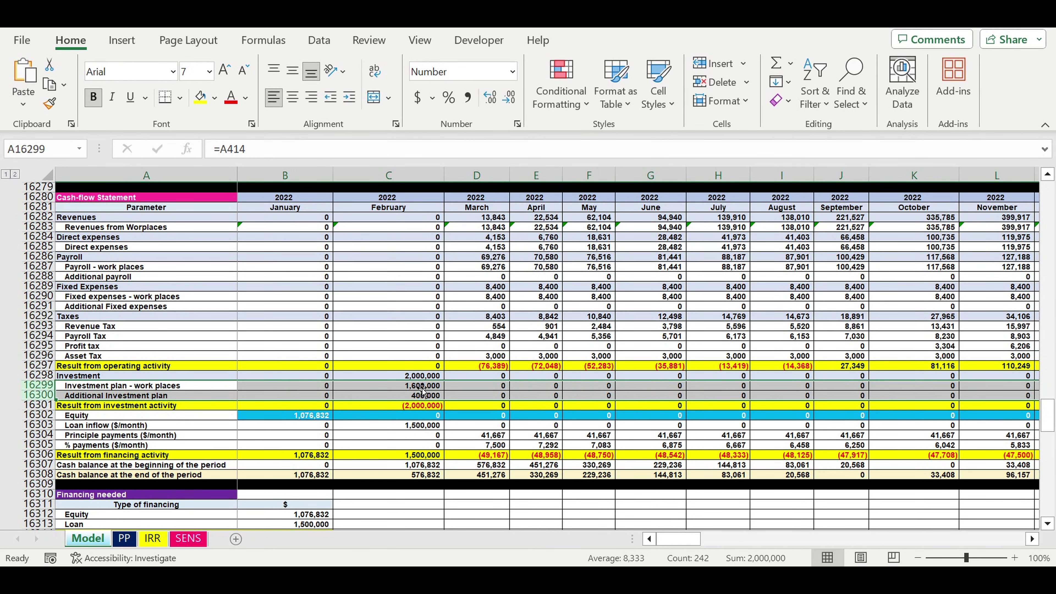
pyautogui.moveTo(413, 386); pyautogui.dragTo(413, 395)
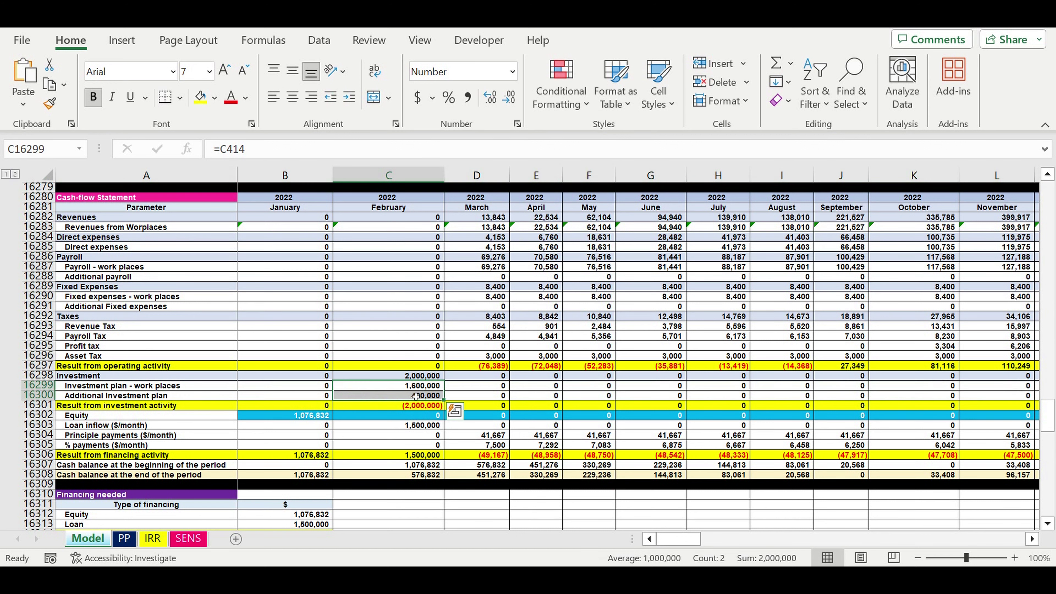
pyautogui.moveTo(493, 216); pyautogui.dragTo(590, 217)
pyautogui.moveTo(41, 415); pyautogui.dragTo(46, 444)
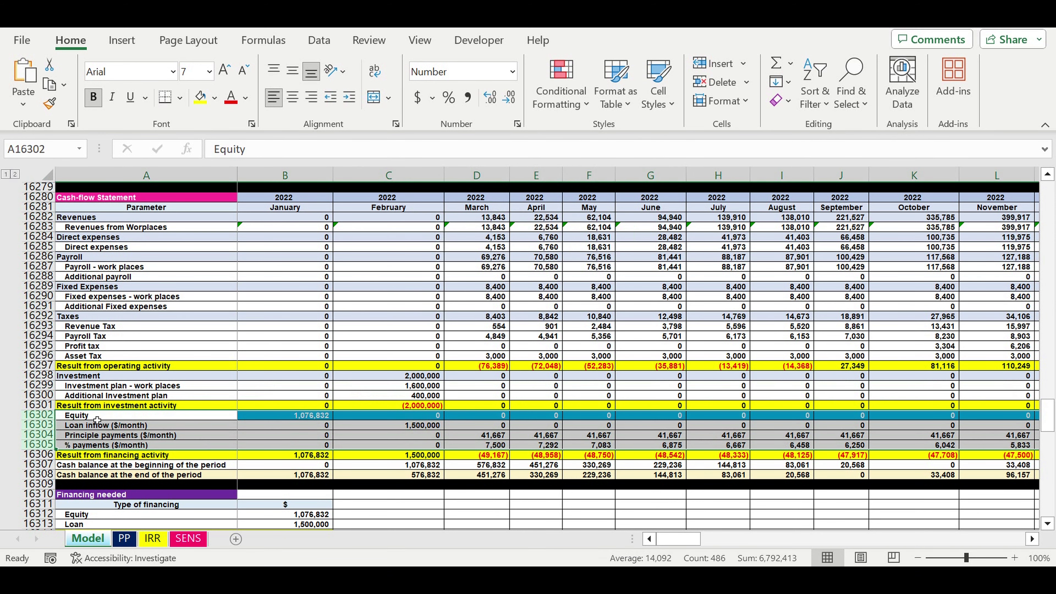
pyautogui.click(436, 427)
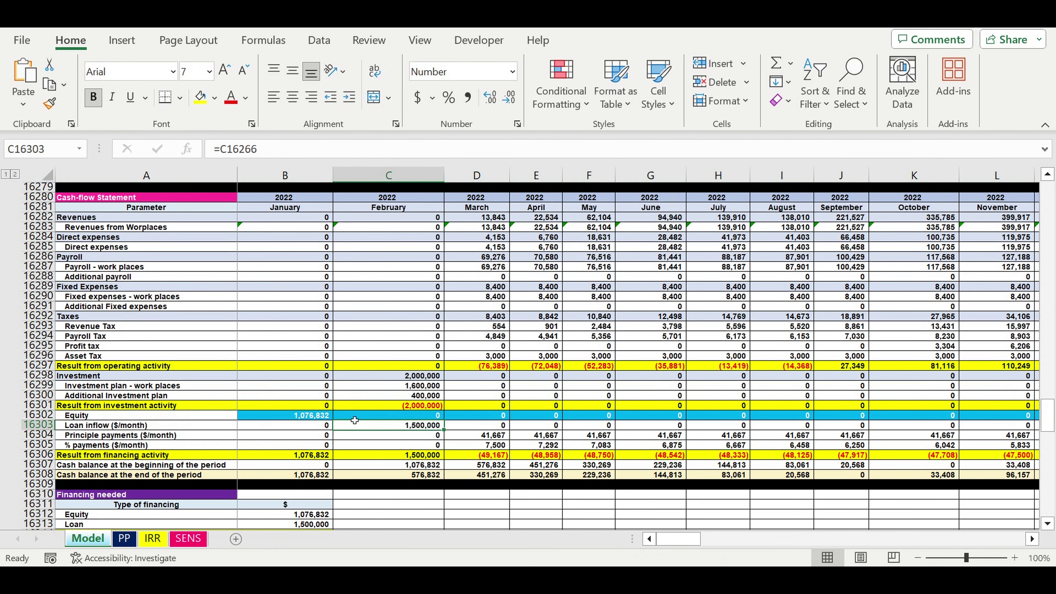
pyautogui.click(319, 418)
pyautogui.moveTo(493, 437); pyautogui.dragTo(675, 440)
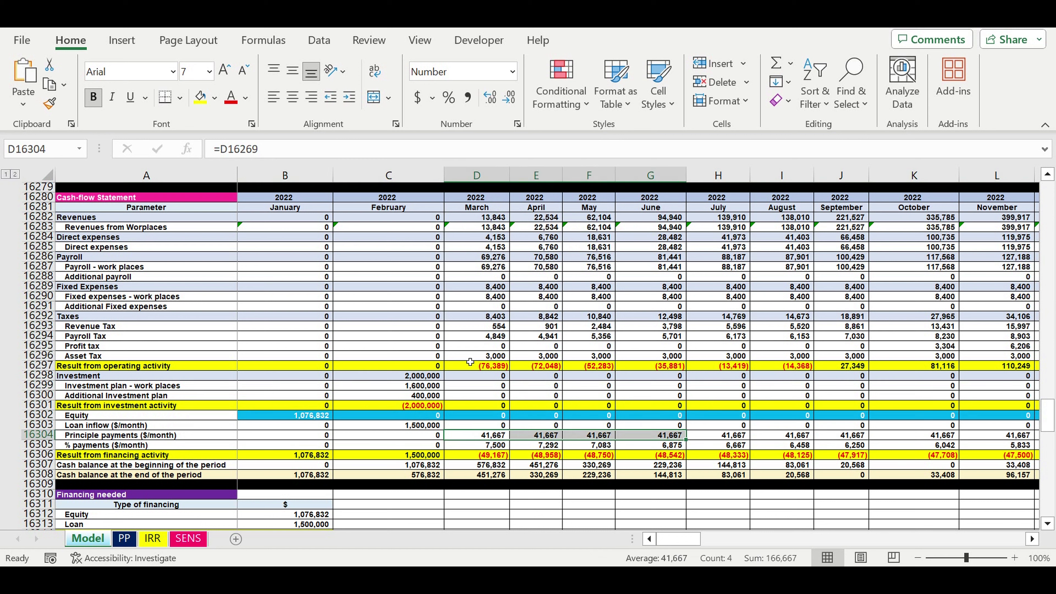
pyautogui.moveTo(480, 366); pyautogui.dragTo(732, 366)
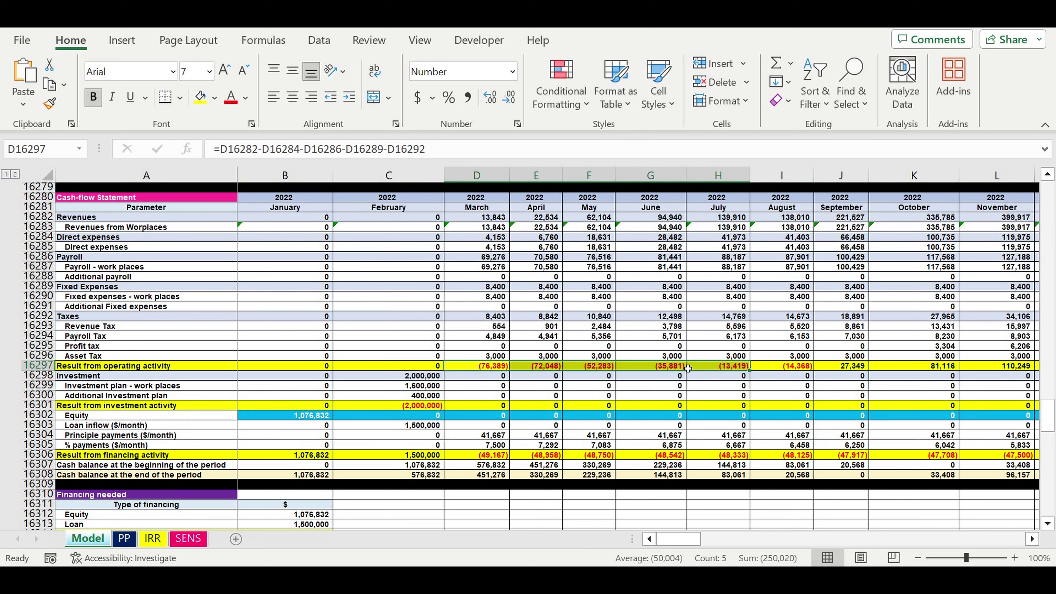
pyautogui.click(431, 407)
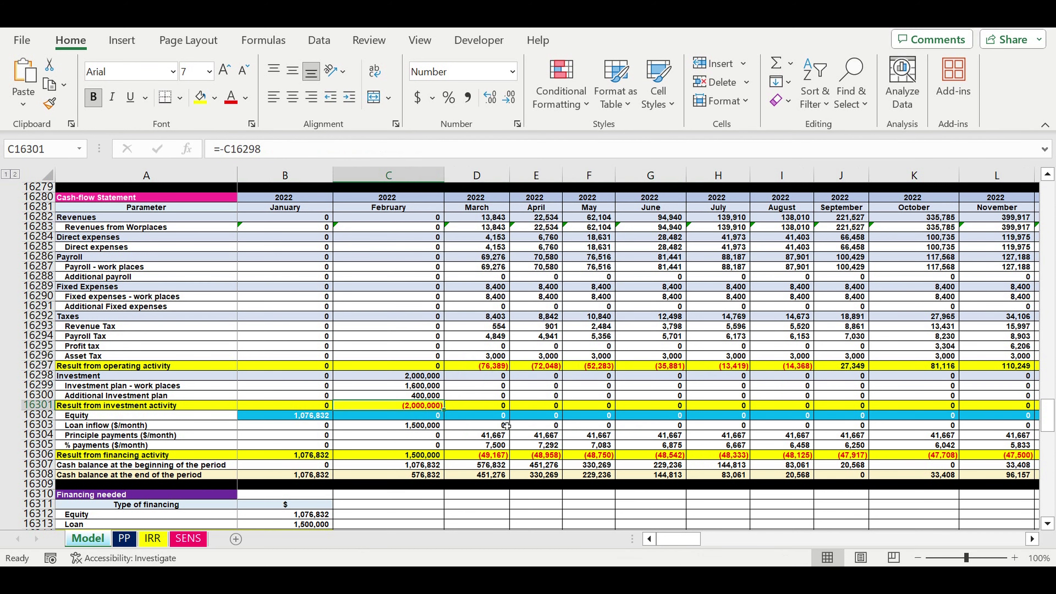
# - Review the Cash-flow Statement's categories from Revenues, Direct expenses, Payroll, Fixed Expenses and Taxes through Investment, equity and loan payments
pyautogui.moveTo(40, 197); pyautogui.dragTo(32, 476)
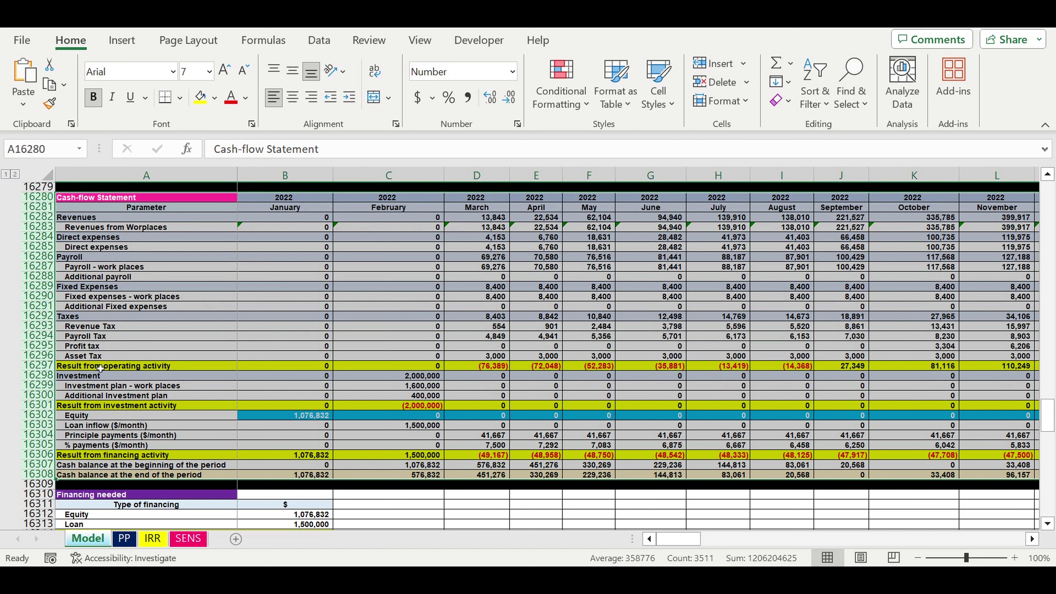
pyautogui.click(103, 217)
pyautogui.click(97, 239)
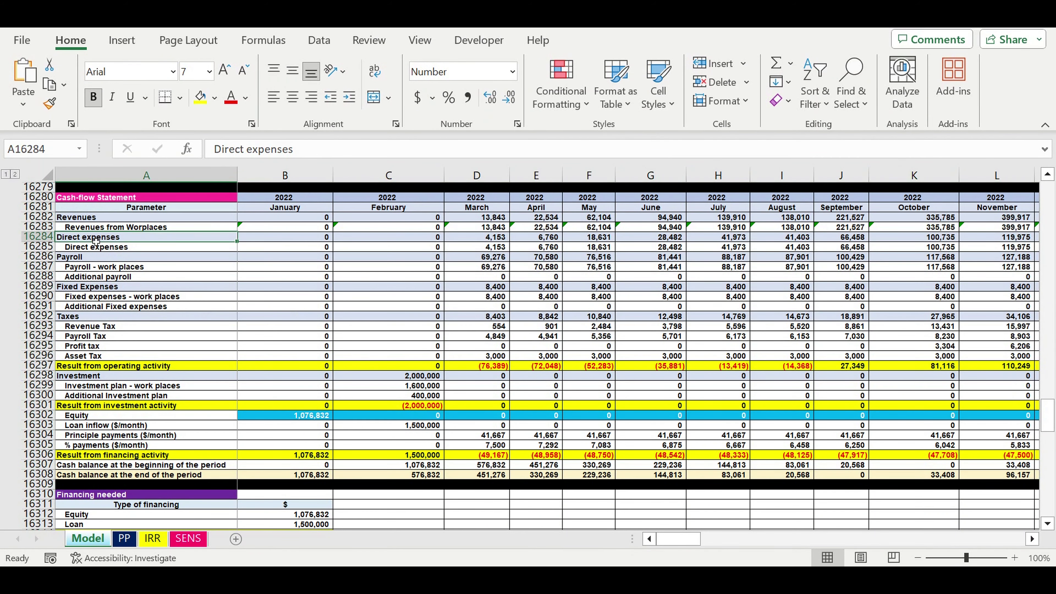
pyautogui.click(87, 258)
pyautogui.click(89, 287)
pyautogui.click(91, 317)
pyautogui.click(96, 376)
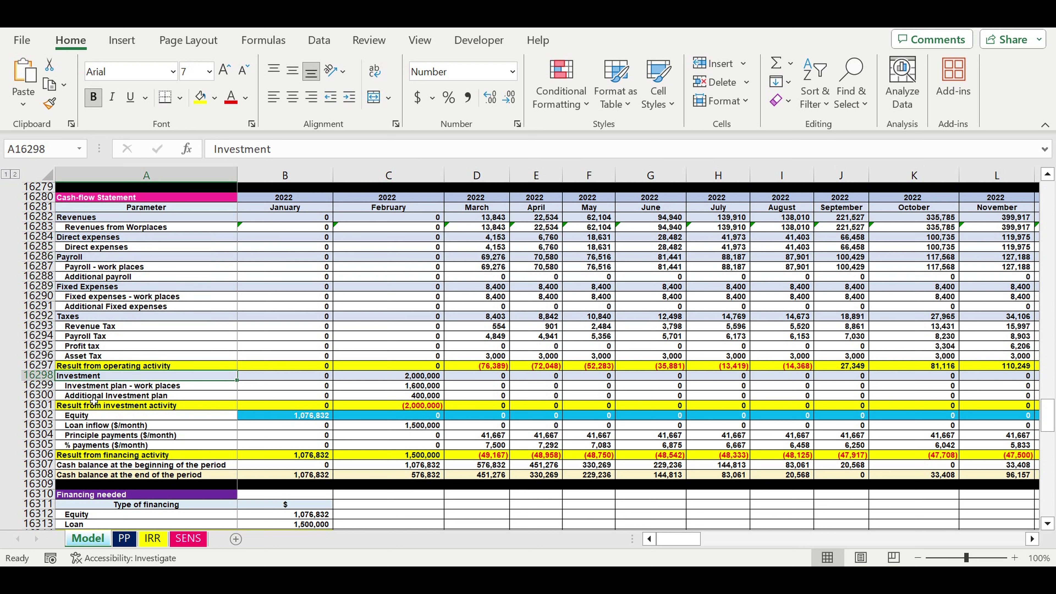
pyautogui.moveTo(88, 419); pyautogui.dragTo(109, 441)
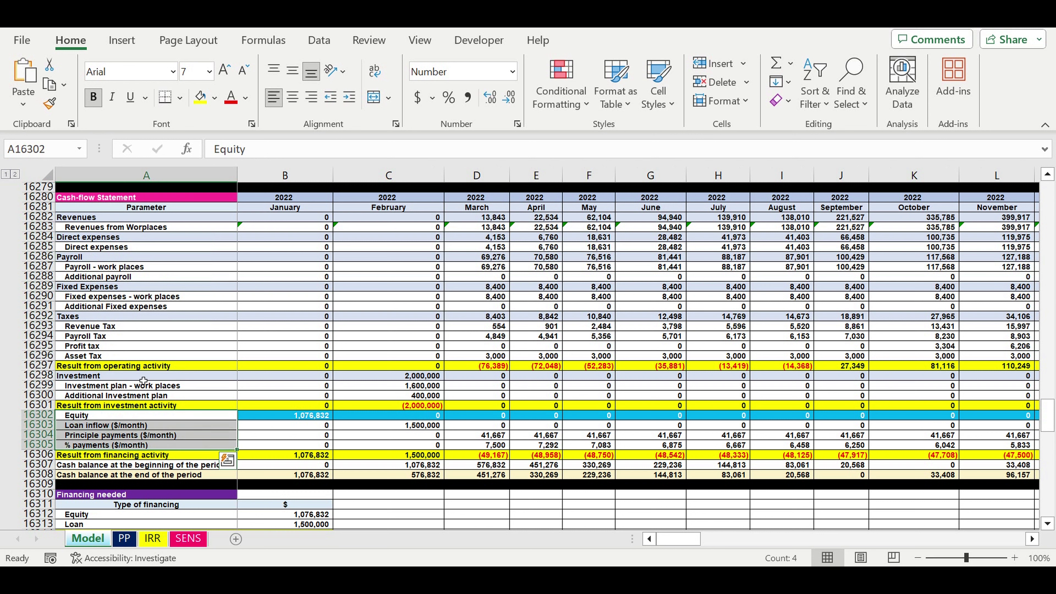
# - Compare the operating result and financing rows with the cash balance at the end of the period across 2022 and early 2023
pyautogui.click(43, 370)
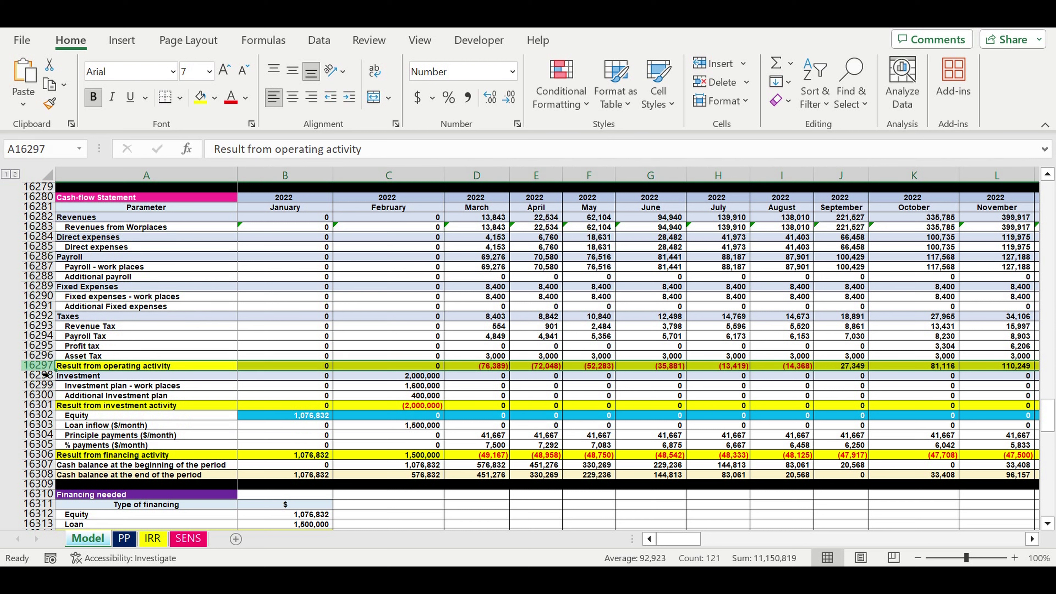
pyautogui.moveTo(79, 419); pyautogui.dragTo(86, 446)
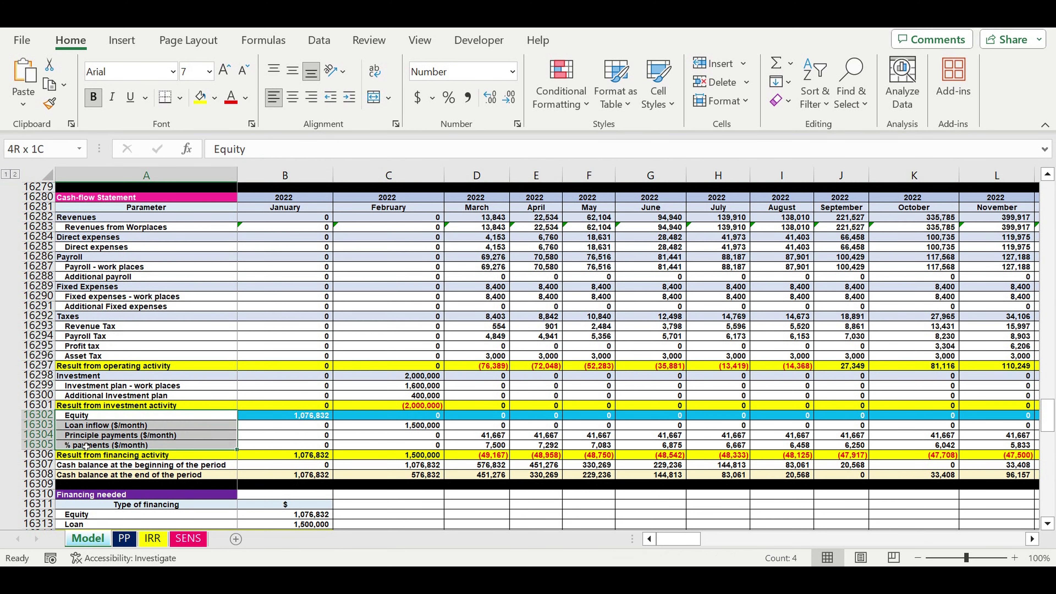
pyautogui.click(38, 475)
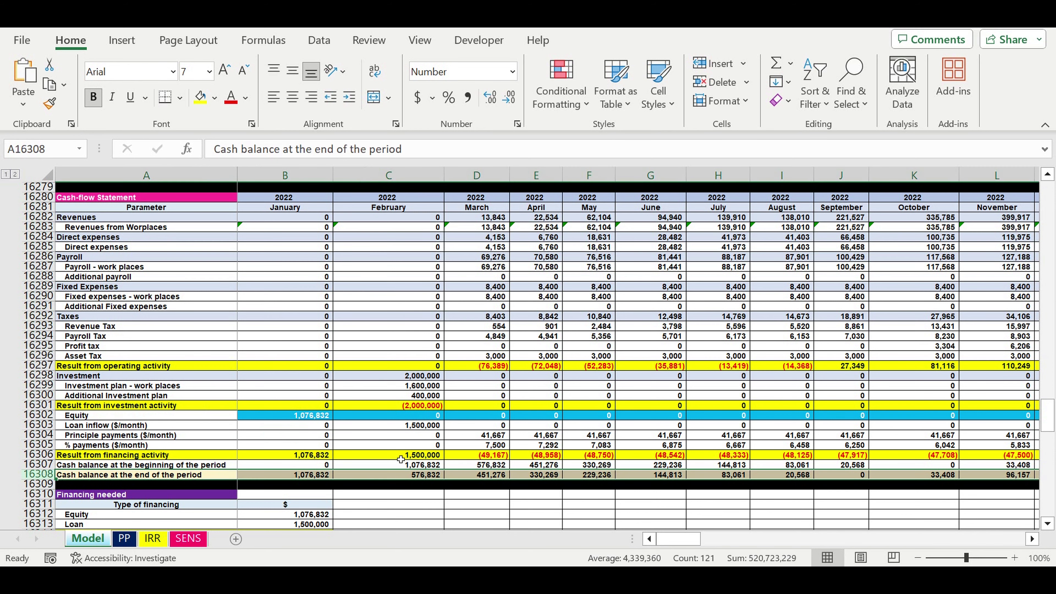
pyautogui.click(716, 475)
pyautogui.moveTo(716, 475); pyautogui.dragTo(861, 478)
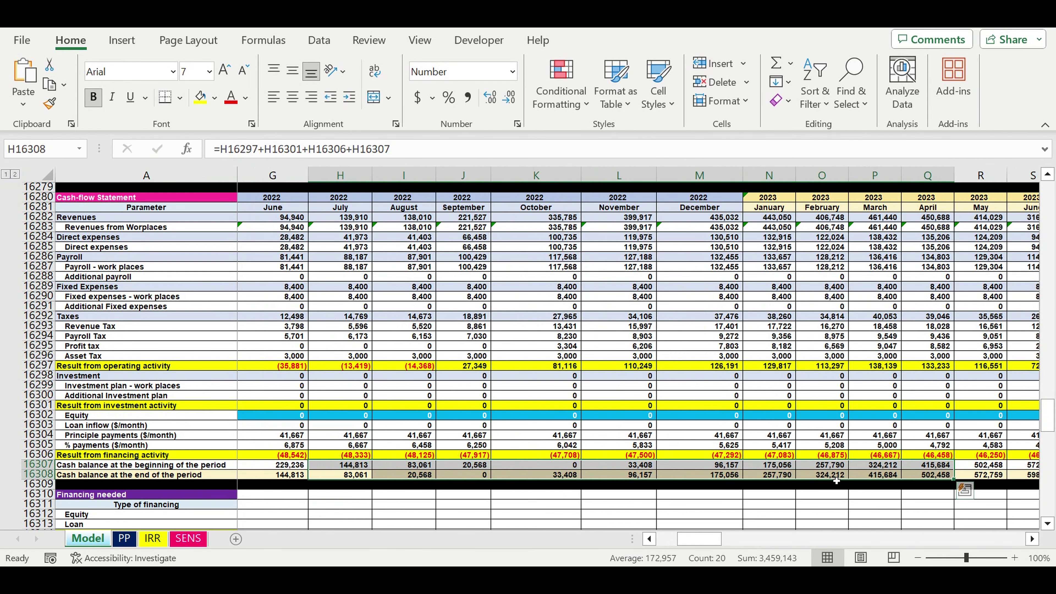
pyautogui.click(836, 478)
pyautogui.click(888, 479)
pyautogui.moveTo(830, 198); pyautogui.dragTo(877, 210)
# - Review the Equity, Loan and Total financing needed entries in the Model sheet's Financing needed section
pyautogui.scroll(-2, 518, 431)
pyautogui.scroll(-1, 517, 431)
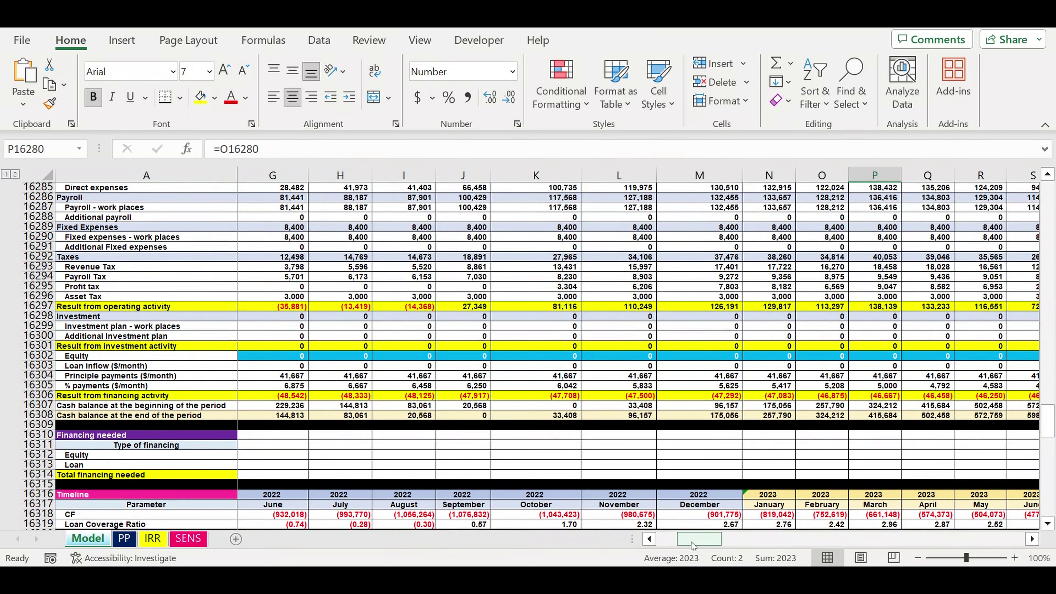
pyautogui.moveTo(699, 539); pyautogui.dragTo(678, 539)
pyautogui.moveTo(233, 436); pyautogui.dragTo(326, 475)
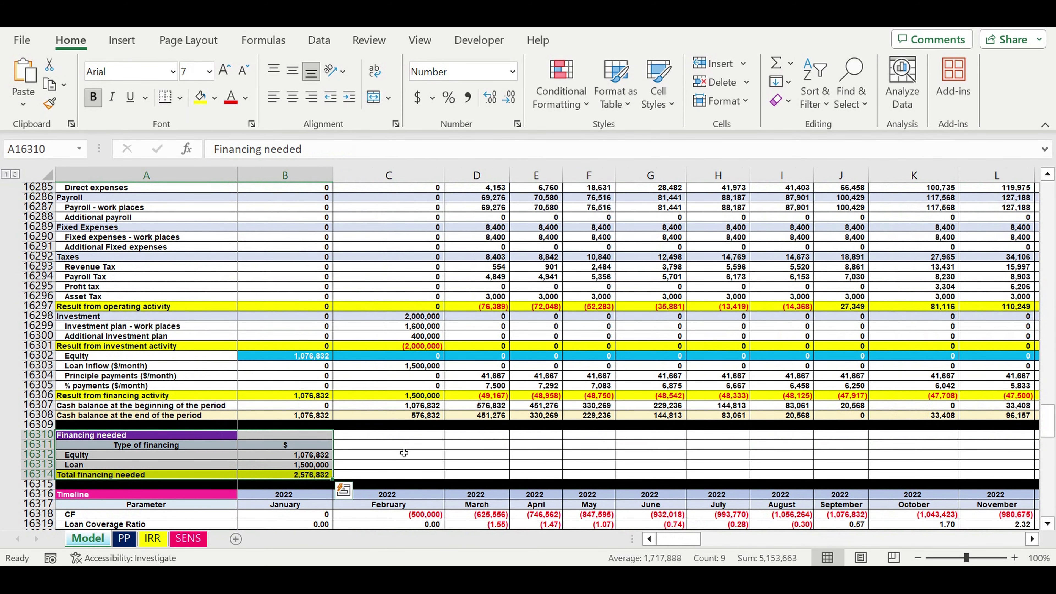
# - Inspect the yearly discount rate, the step of discount rate changing and the starting rate of the table on the IRR sheet
pyautogui.click(153, 539)
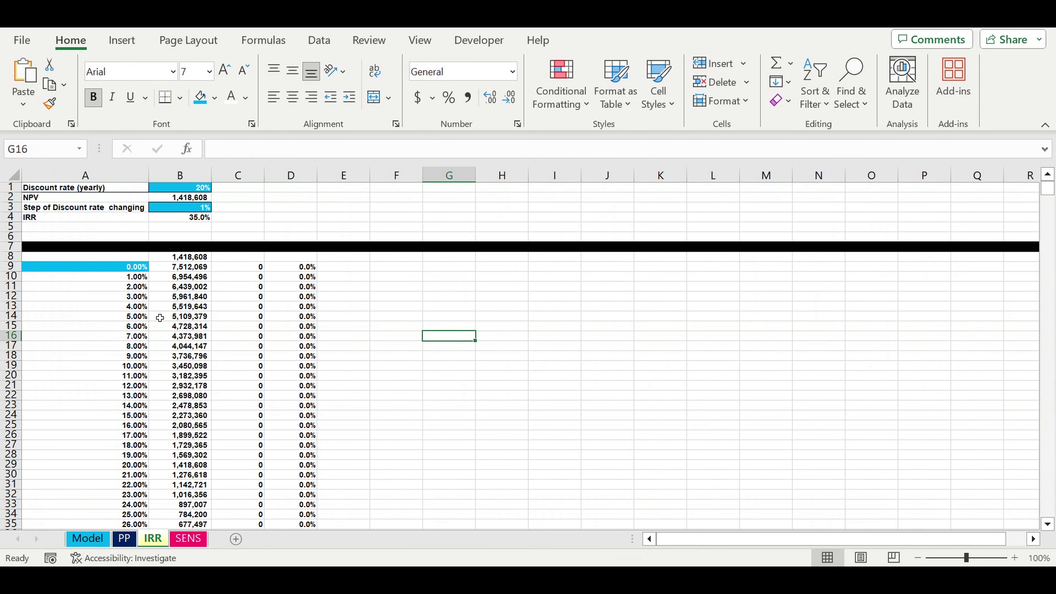
pyautogui.click(193, 190)
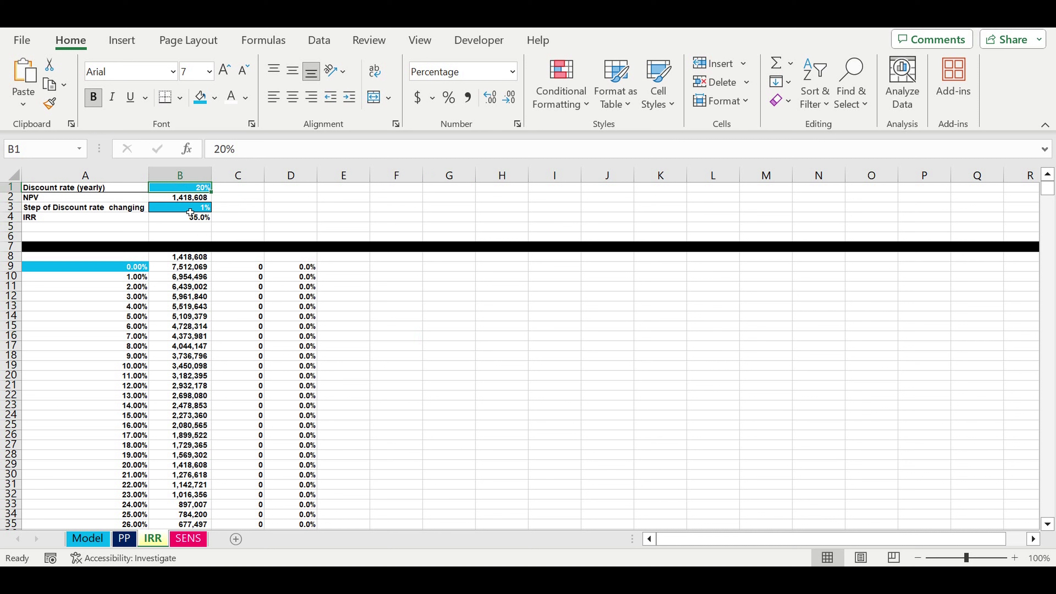
pyautogui.click(135, 267)
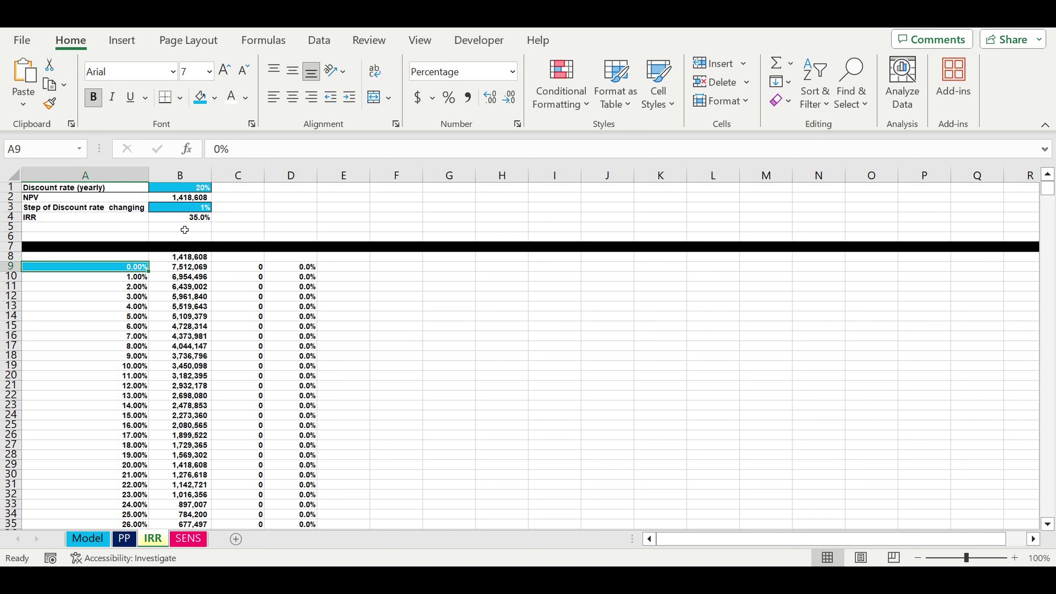
pyautogui.click(190, 212)
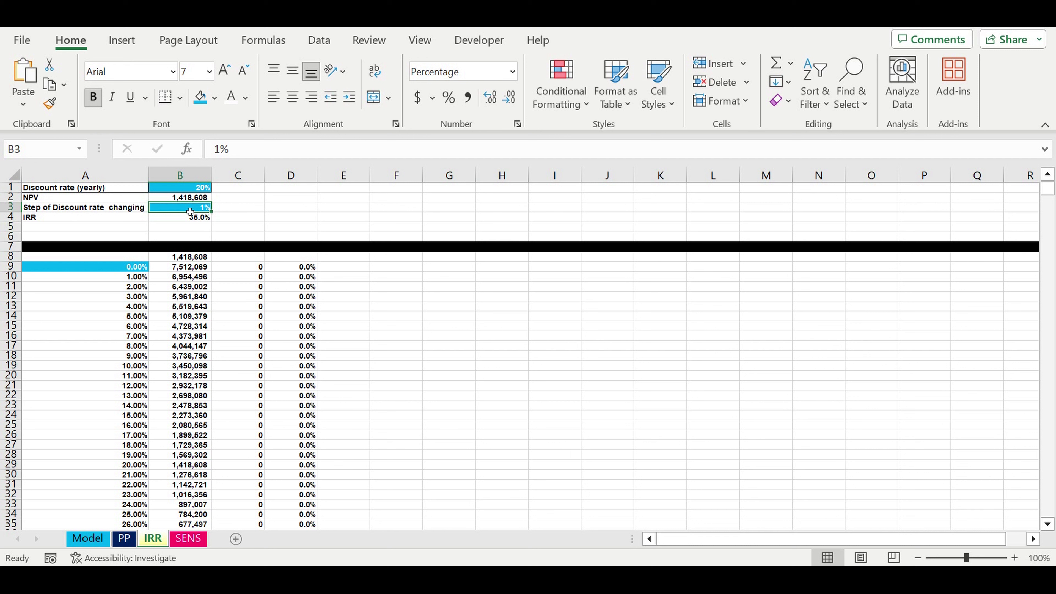
pyautogui.click(122, 270)
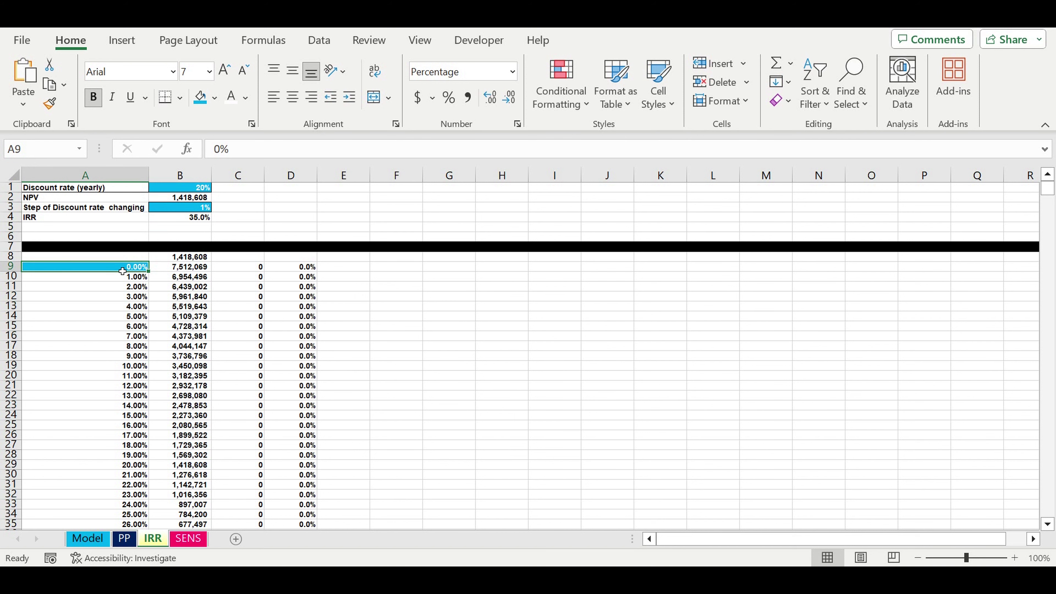
# - Review the SENS sheet's sensitivity table parameter percentages, Financial efficiency values and Parameter value cell
pyautogui.click(196, 540)
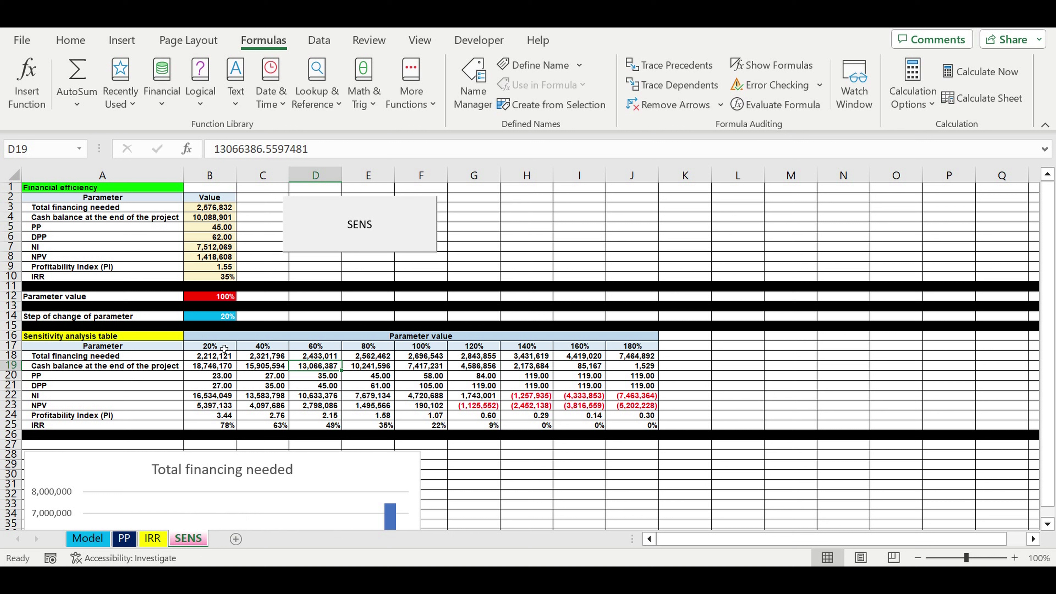
pyautogui.moveTo(221, 350); pyautogui.dragTo(368, 350)
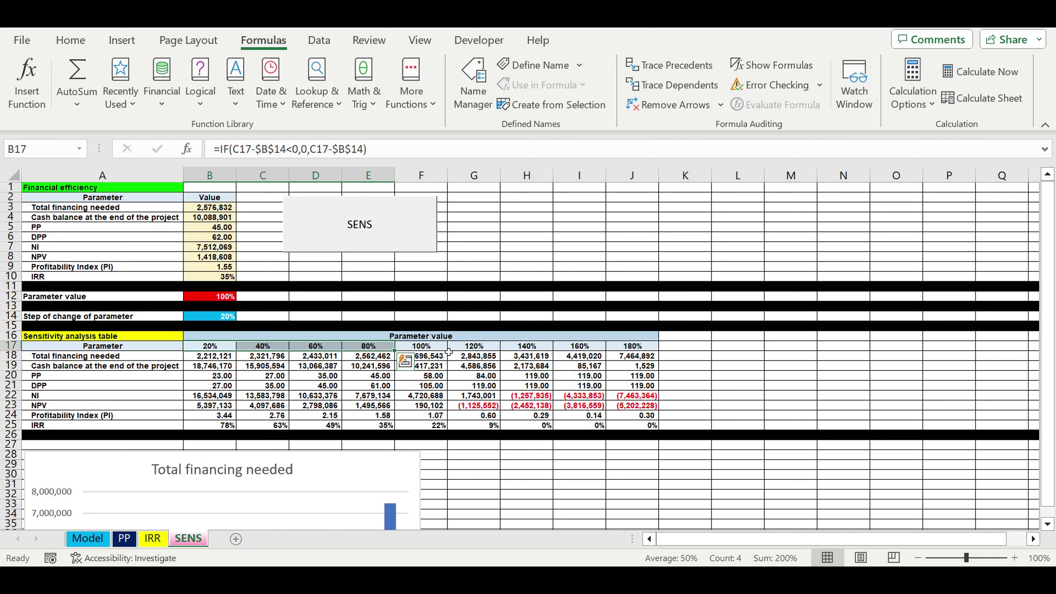
pyautogui.moveTo(457, 349); pyautogui.dragTo(642, 349)
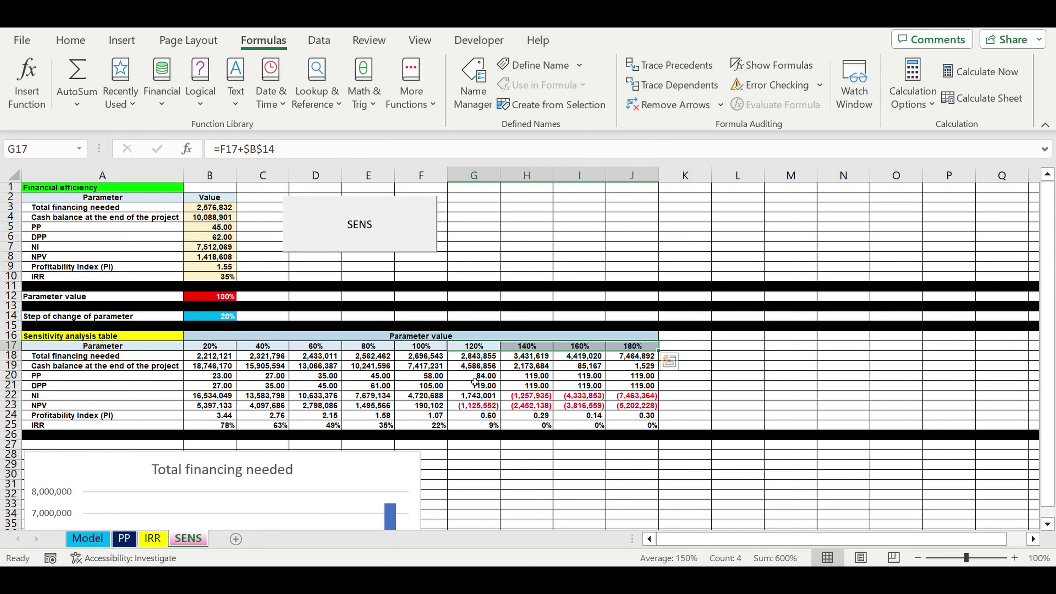
pyautogui.moveTo(225, 210); pyautogui.dragTo(225, 282)
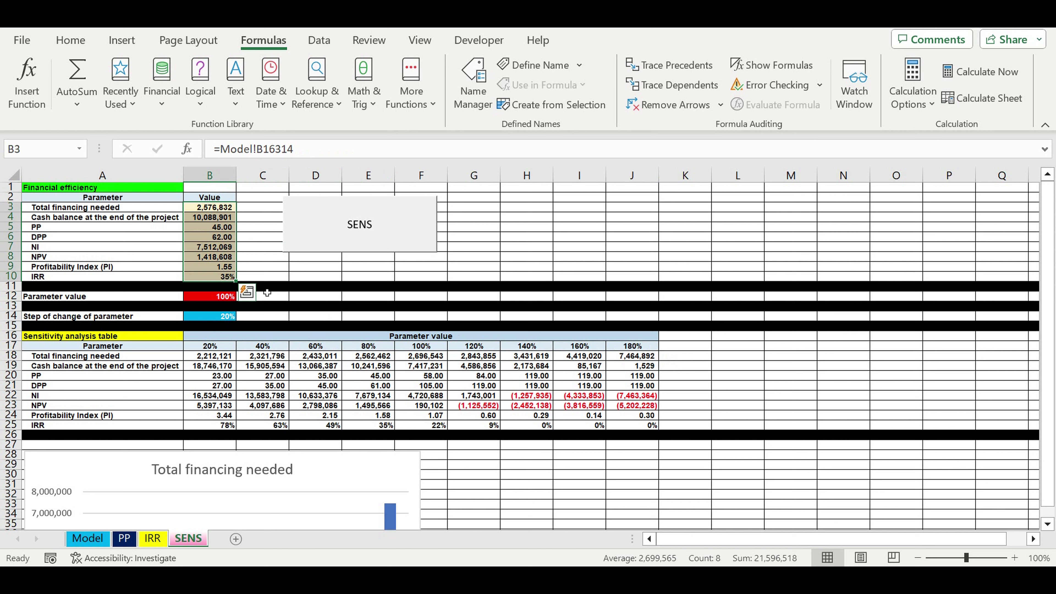
pyautogui.click(221, 298)
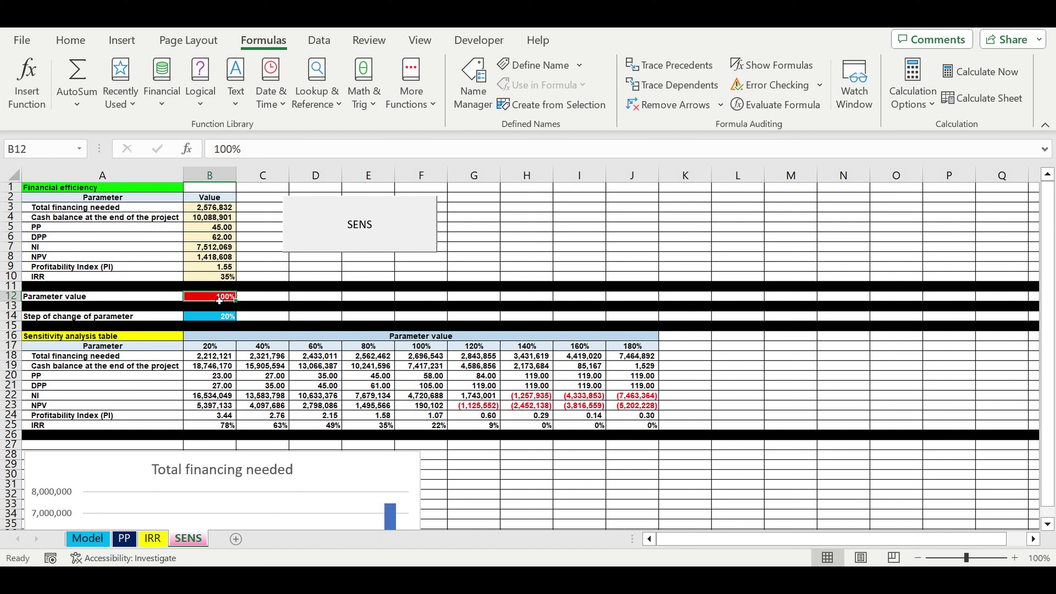
# - Set the Step of change of parameter on the SENS sheet to 10% and check the sensitivity table's parameter percentages
pyautogui.click(221, 320)
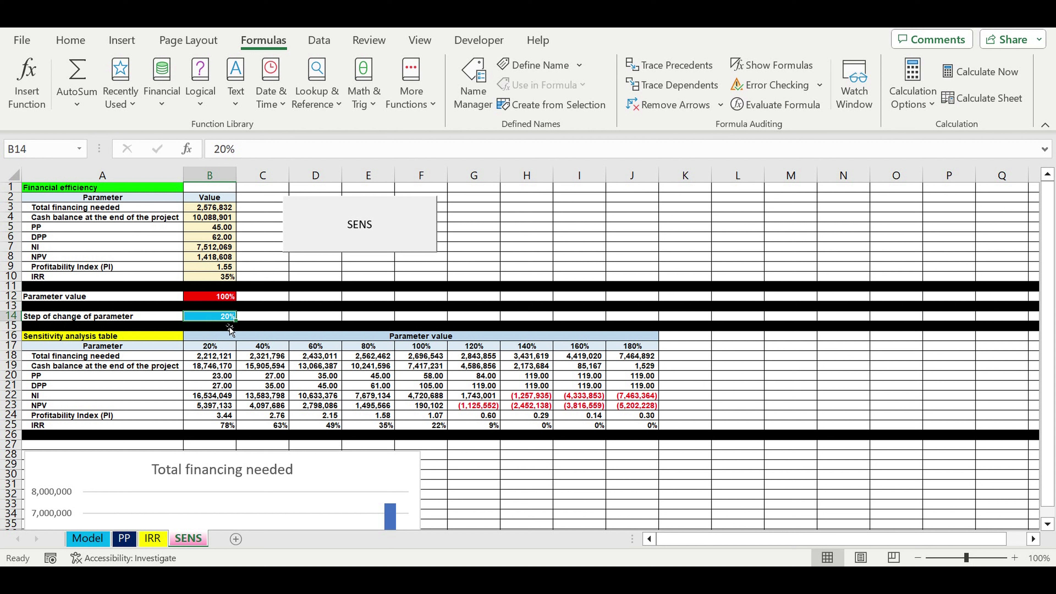
pyautogui.write('1')
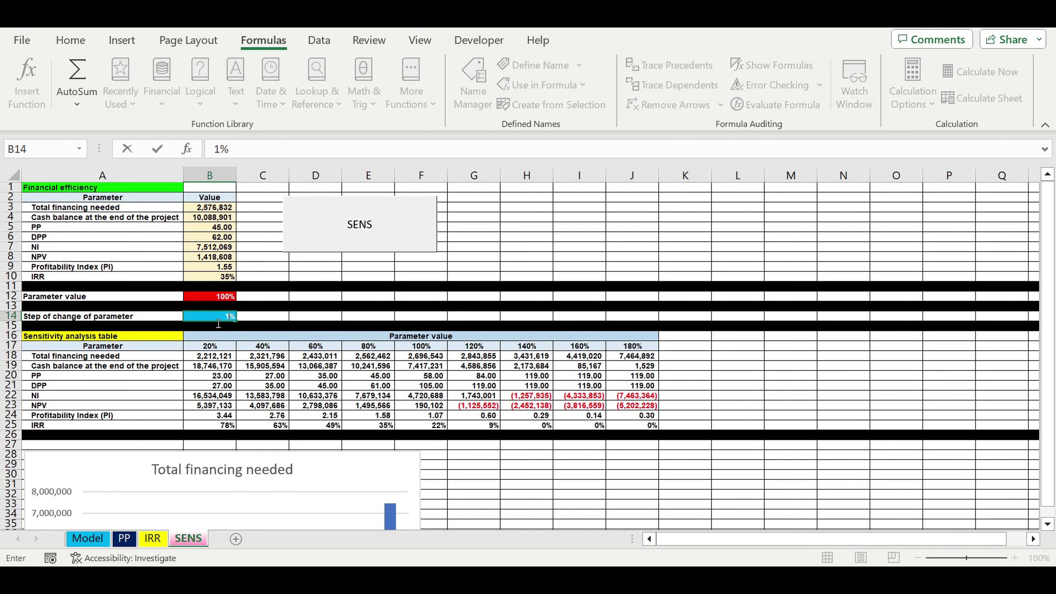
pyautogui.write('0')
pyautogui.press('Return')
pyautogui.moveTo(218, 349); pyautogui.dragTo(634, 347)
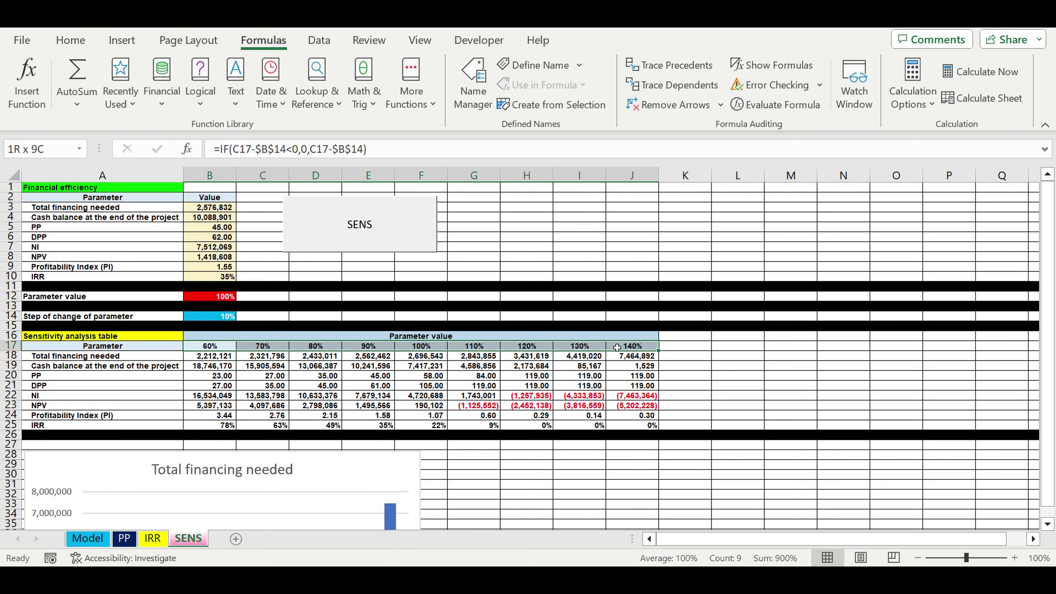
# - Set the Step of change of parameter on the SENS sheet to 20% and check the sensitivity table's parameter percentages
pyautogui.click(198, 321)
pyautogui.write('20%')
pyautogui.press('Return')
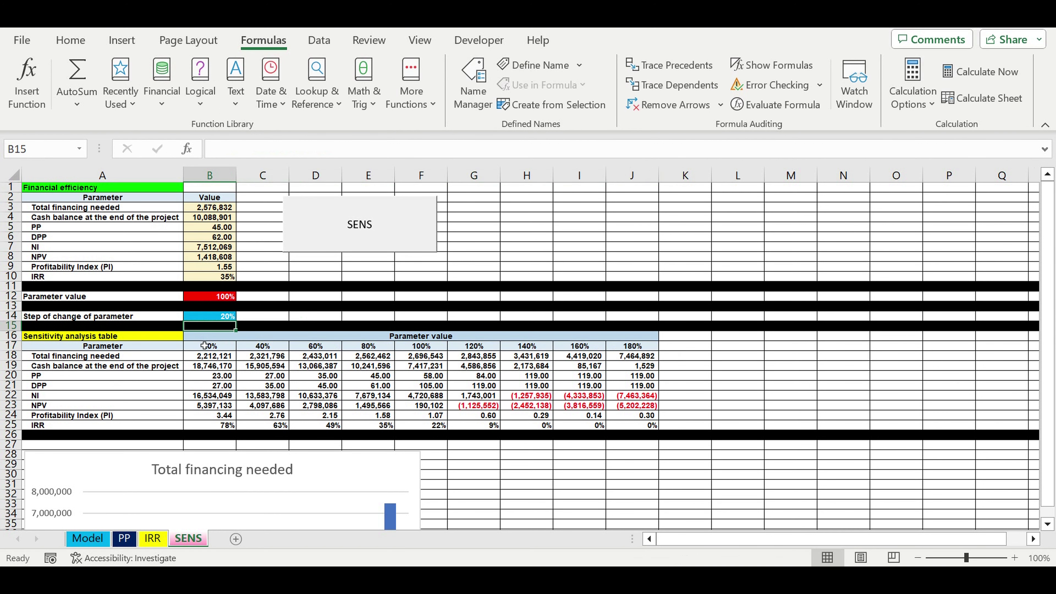
pyautogui.moveTo(204, 347); pyautogui.dragTo(610, 349)
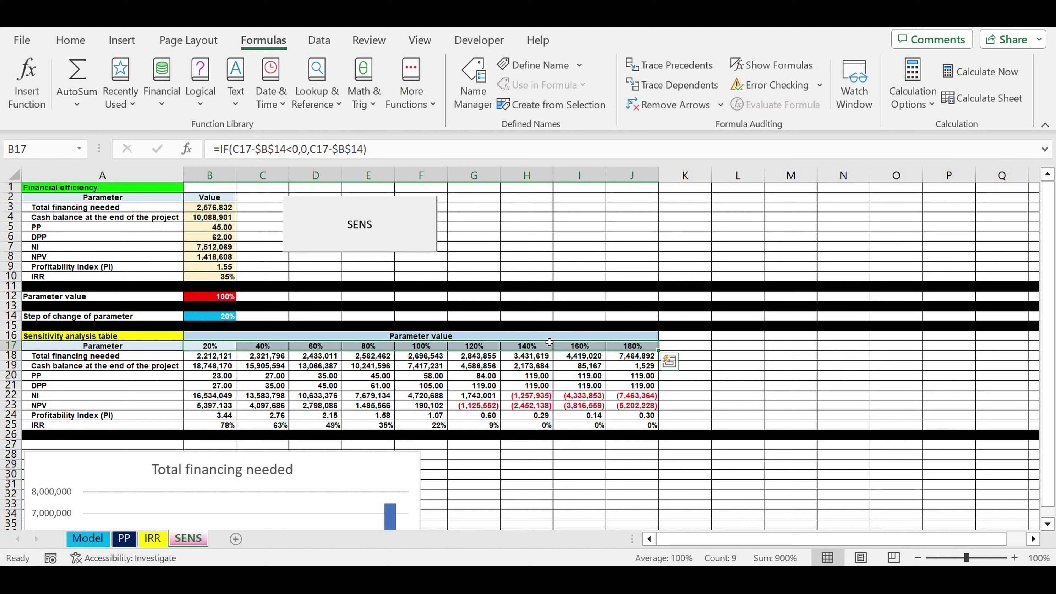
pyautogui.click(685, 386)
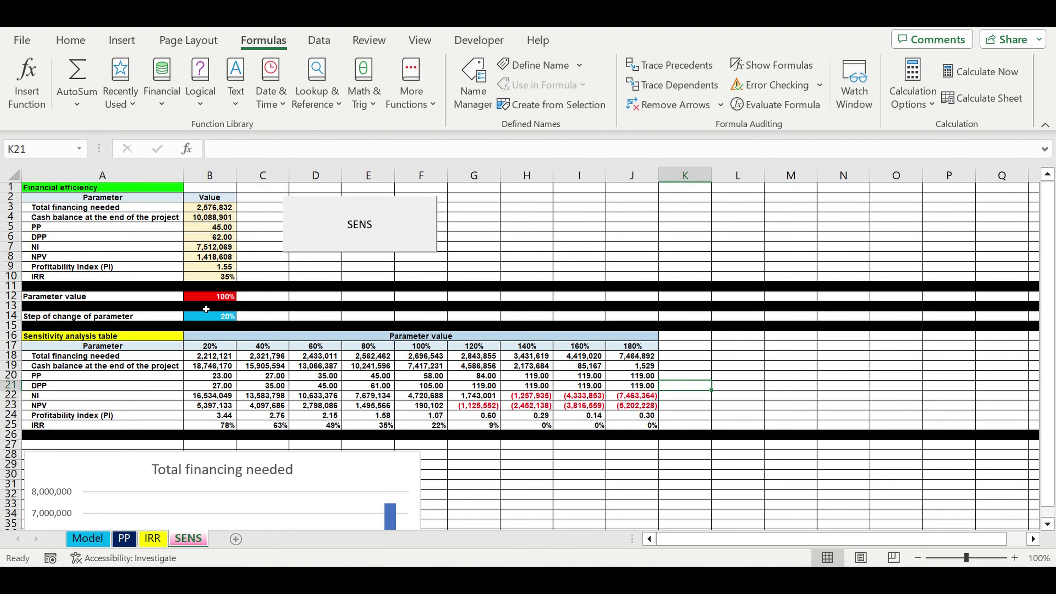
# - Review the sensitivity table's results at, below and above the 100% parameter value, including the negative NI and NPV entries
pyautogui.moveTo(432, 353); pyautogui.dragTo(430, 424)
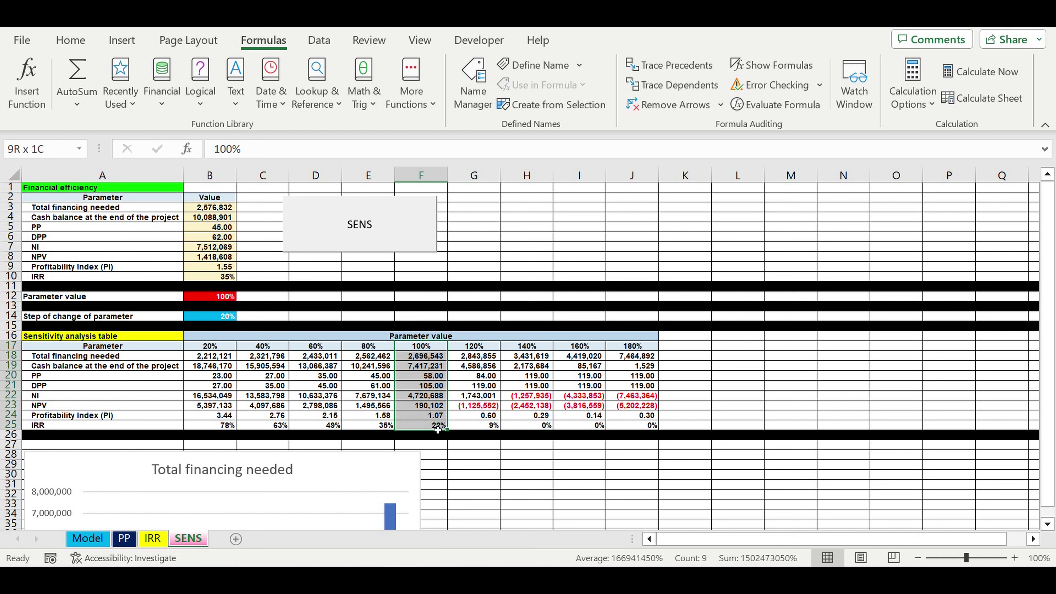
pyautogui.moveTo(225, 347); pyautogui.dragTo(388, 350)
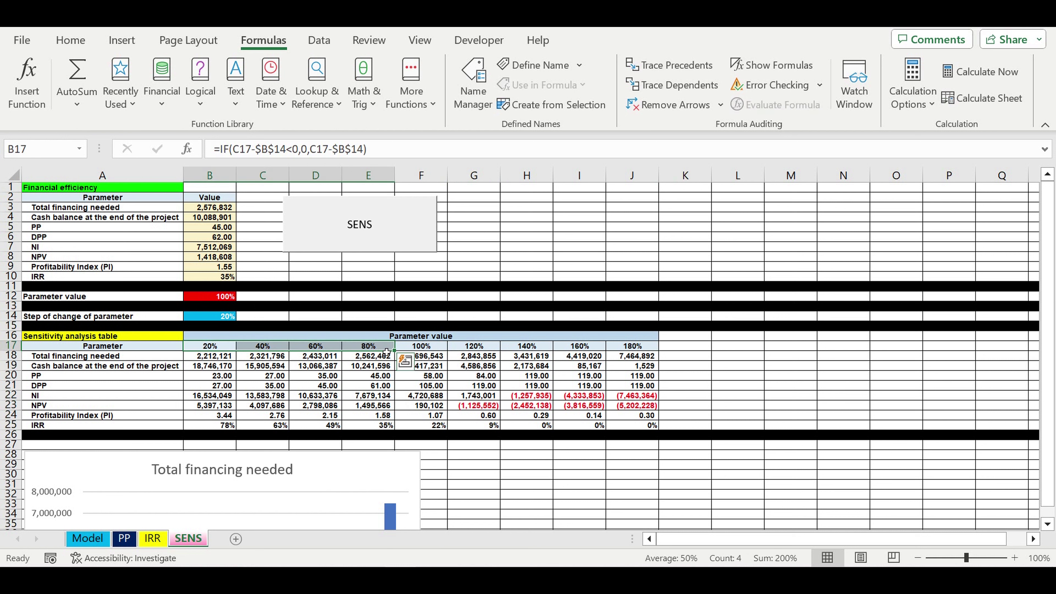
pyautogui.moveTo(213, 358); pyautogui.dragTo(366, 419)
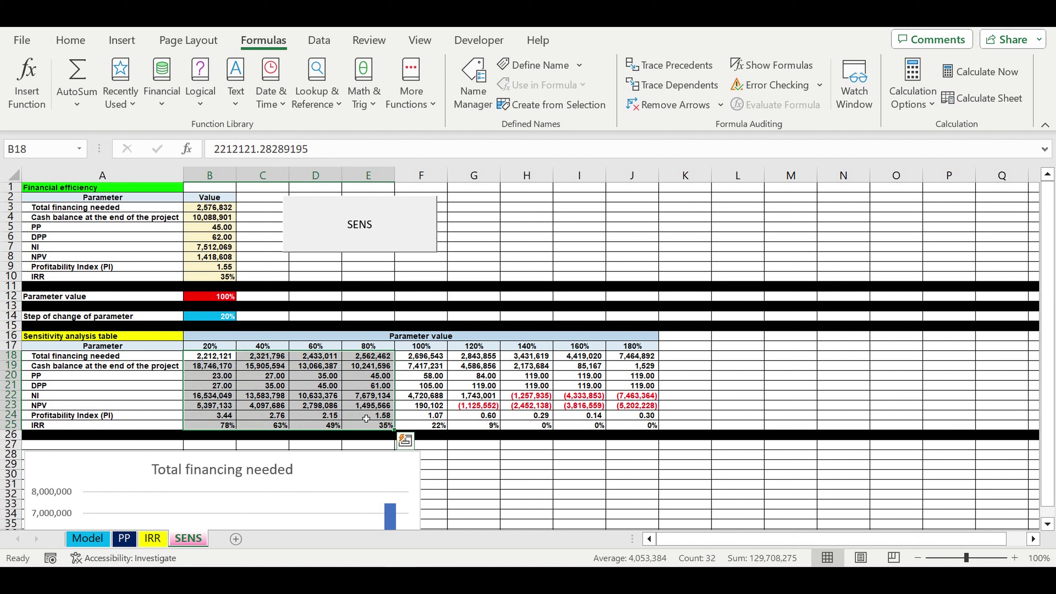
pyautogui.moveTo(477, 347); pyautogui.dragTo(626, 347)
pyautogui.moveTo(465, 357); pyautogui.dragTo(621, 424)
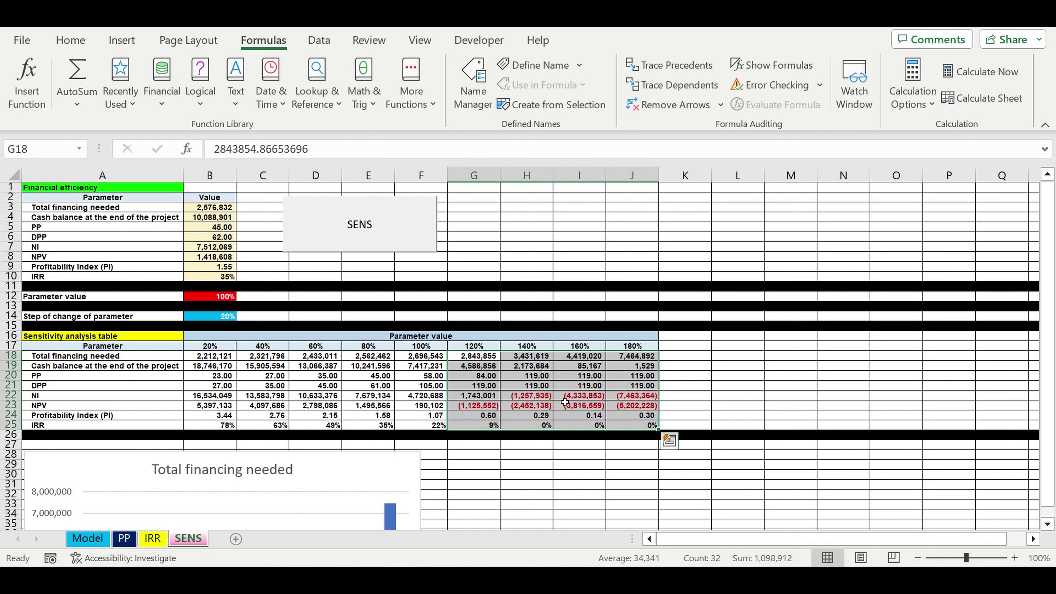
pyautogui.moveTo(543, 399); pyautogui.dragTo(630, 398)
pyautogui.keyDown('ctrl'); pyautogui.moveTo(474, 405); pyautogui.dragTo(627, 408); pyautogui.keyUp('ctrl')
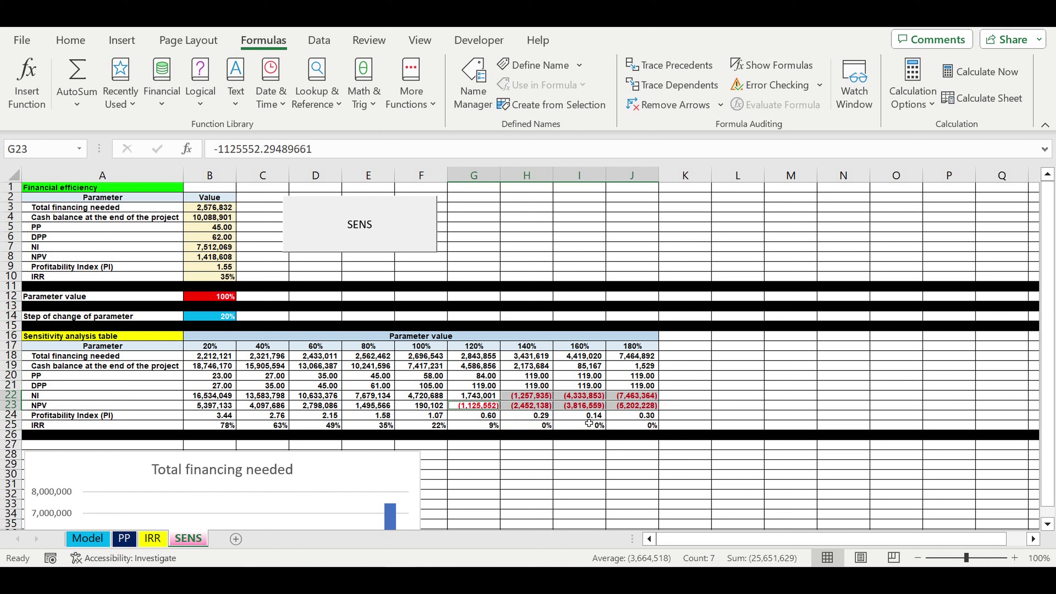
# - Clear all results in the sensitivity analysis table, from Total financing needed through IRR for every parameter percentage
pyautogui.click(316, 386)
pyautogui.moveTo(210, 355); pyautogui.dragTo(612, 431)
pyautogui.press('Delete')
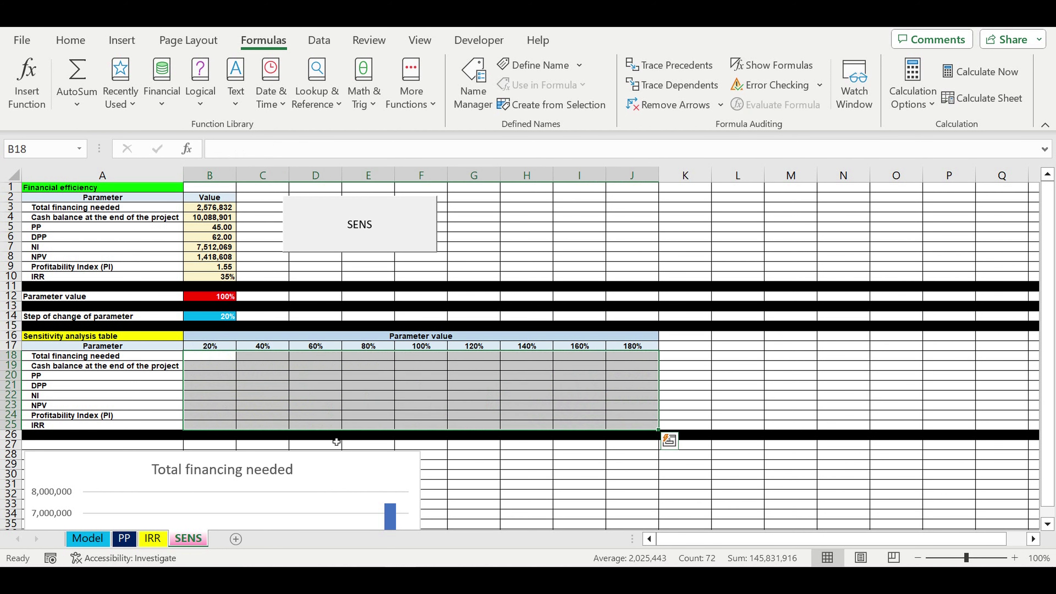
# - On the Model sheet, enter the formula =100%*SENS!$B$12 as Nail service 1's COEFF Price in the Nail services table
pyautogui.click(88, 539)
pyautogui.click(225, 391)
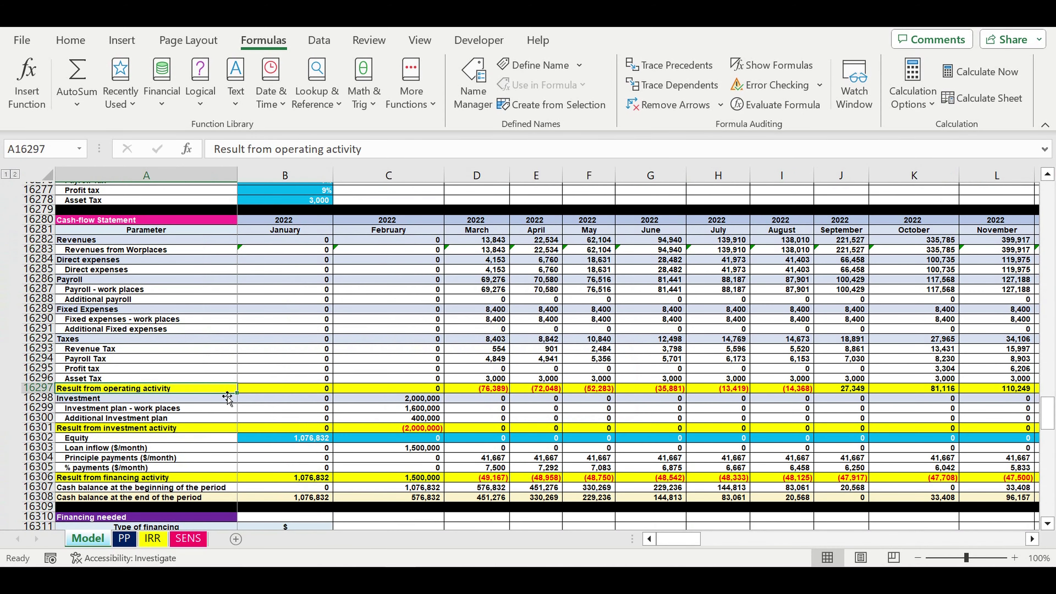
pyautogui.scroll(9, 227, 395)
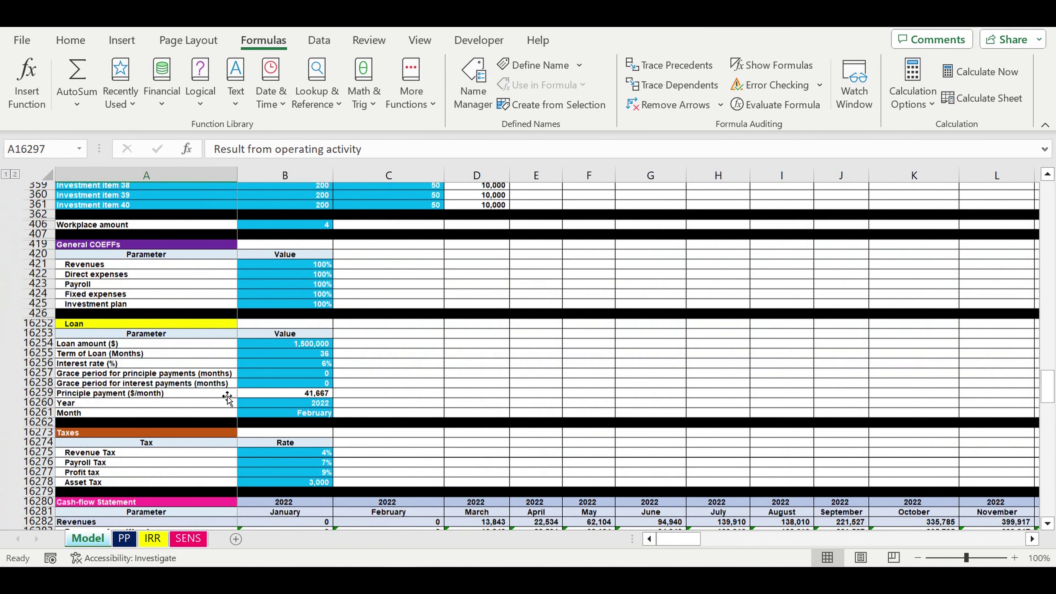
pyautogui.scroll(15, 226, 398)
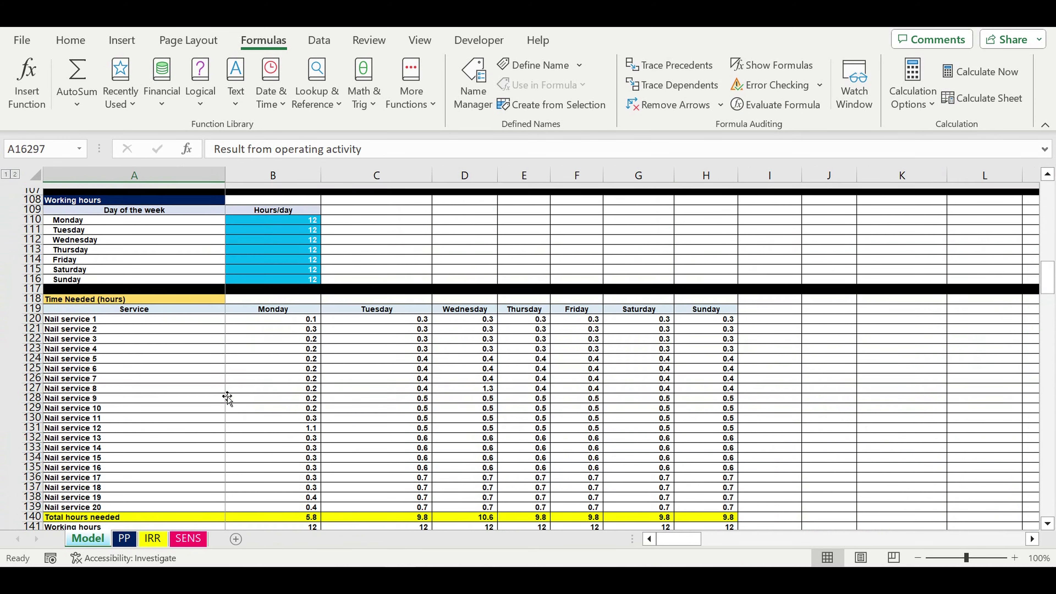
pyautogui.scroll(3, 226, 394)
pyautogui.scroll(9, 226, 395)
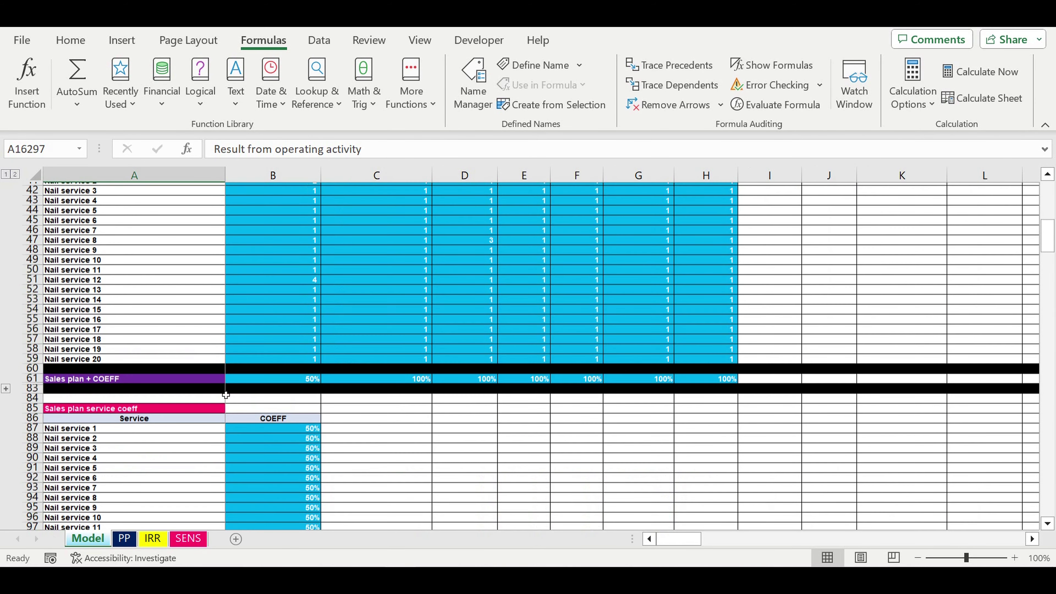
pyautogui.scroll(14, 225, 394)
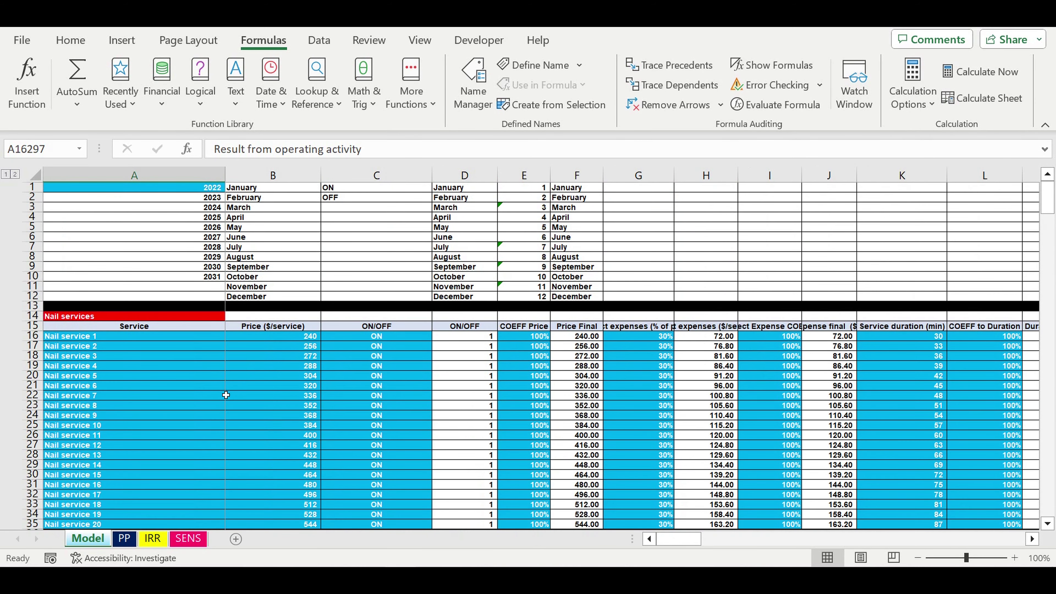
pyautogui.scroll(-1, 226, 395)
pyautogui.click(510, 308)
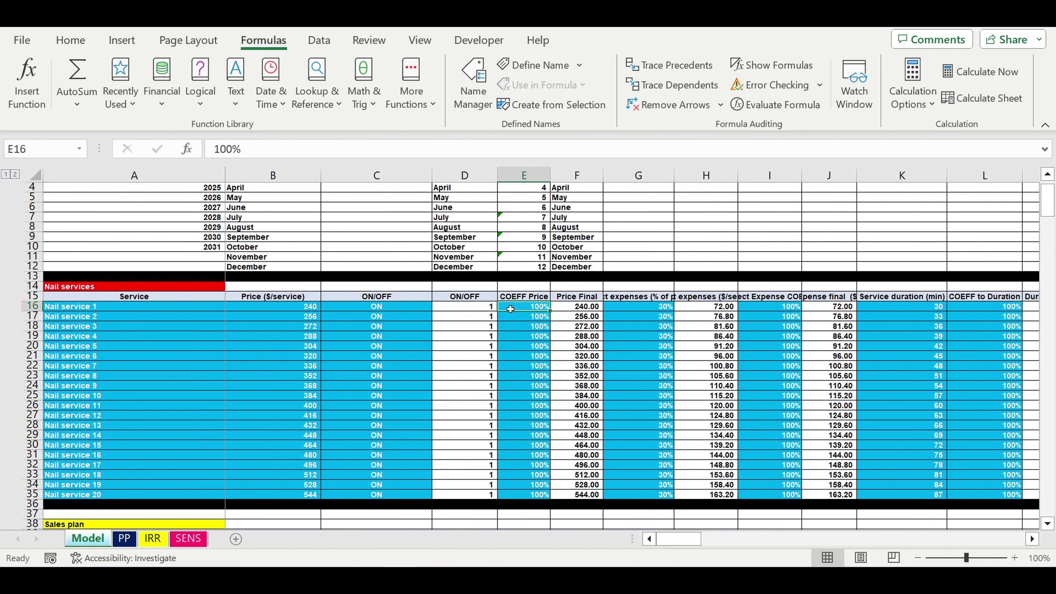
pyautogui.click(214, 149)
pyautogui.write('=')
pyautogui.click(249, 149)
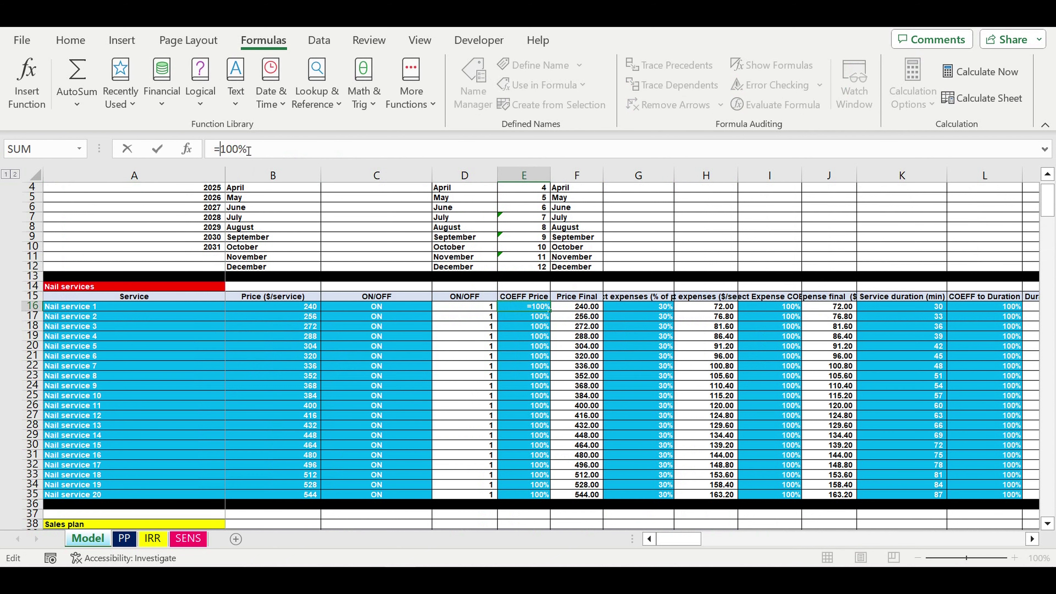
pyautogui.write('*')
pyautogui.click(188, 539)
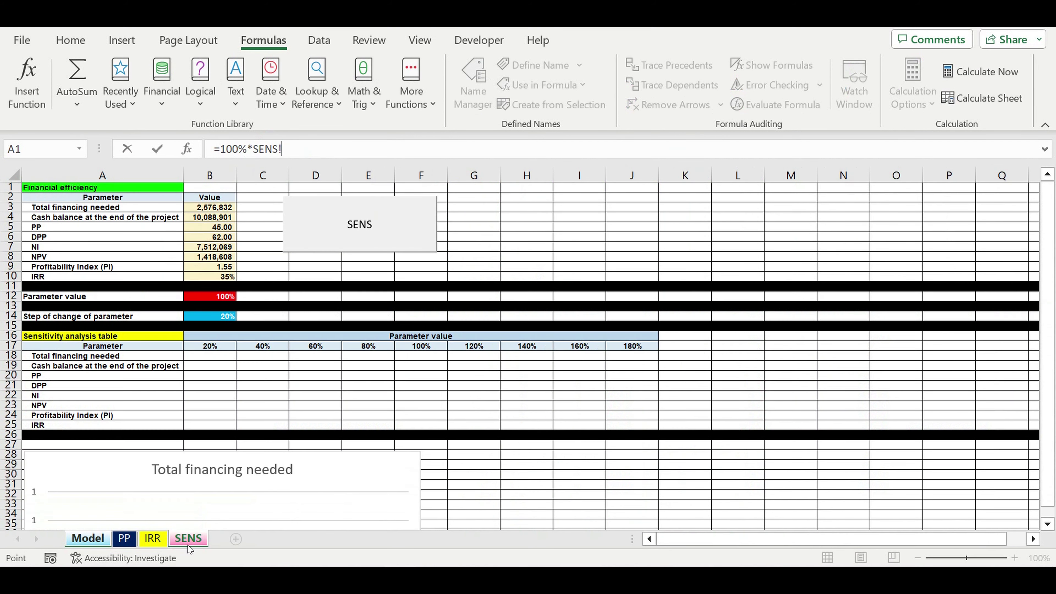
pyautogui.click(214, 300)
pyautogui.press('F4')
pyautogui.press('F4')
pyautogui.press('F4')
pyautogui.write('$')
pyautogui.hotkey('ctrl', 'pageup')
pyautogui.hotkey('ctrl', 'pageup')
pyautogui.hotkey('ctrl', 'pageup')
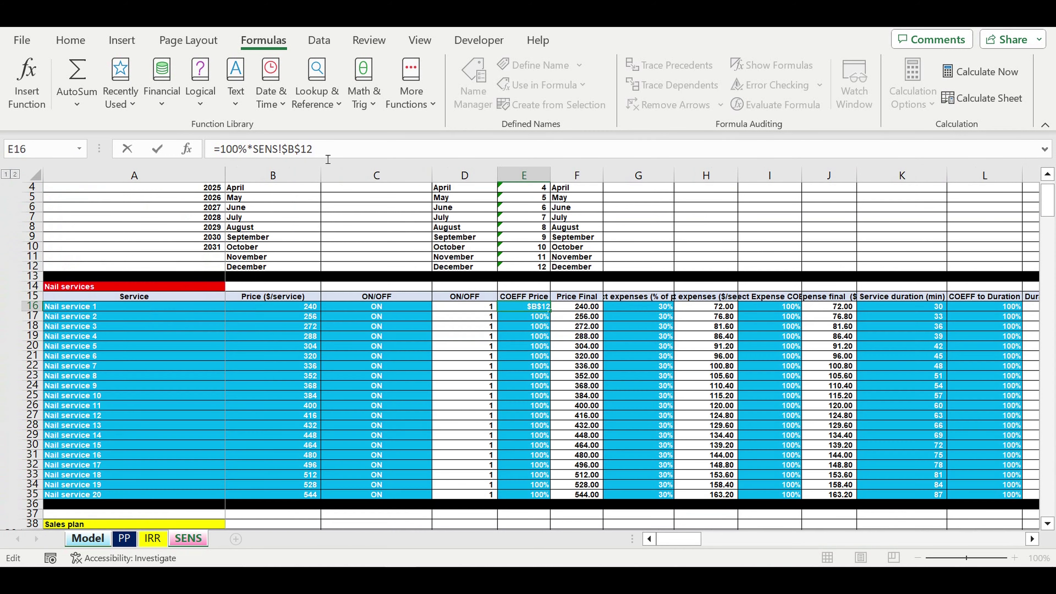
pyautogui.press('Return')
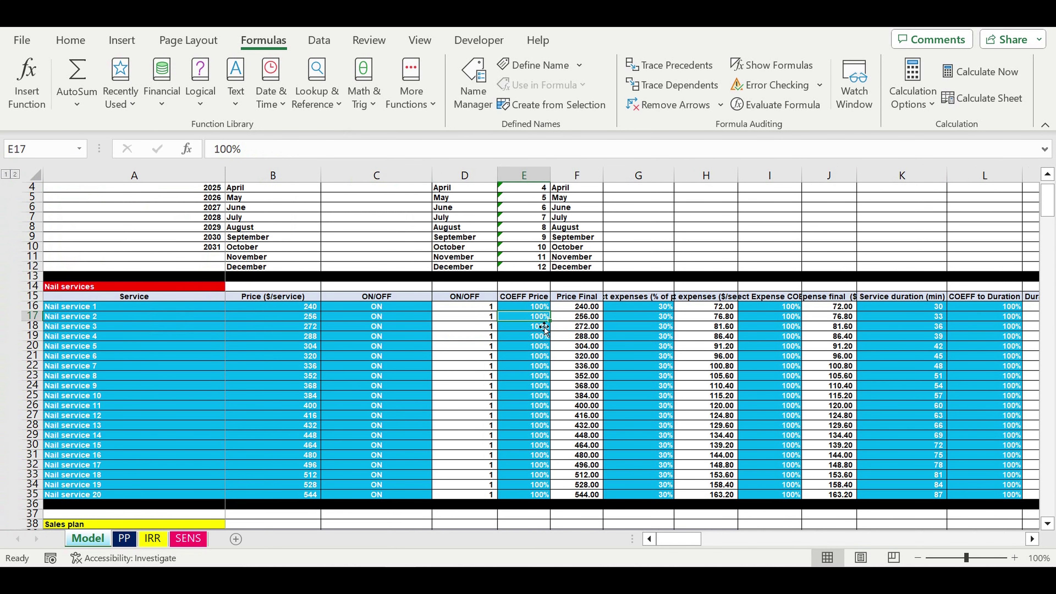
# - Copy Nail service 1's COEFF Price formula down through Nail service 20 and check one of the copied cells
pyautogui.press('Up')
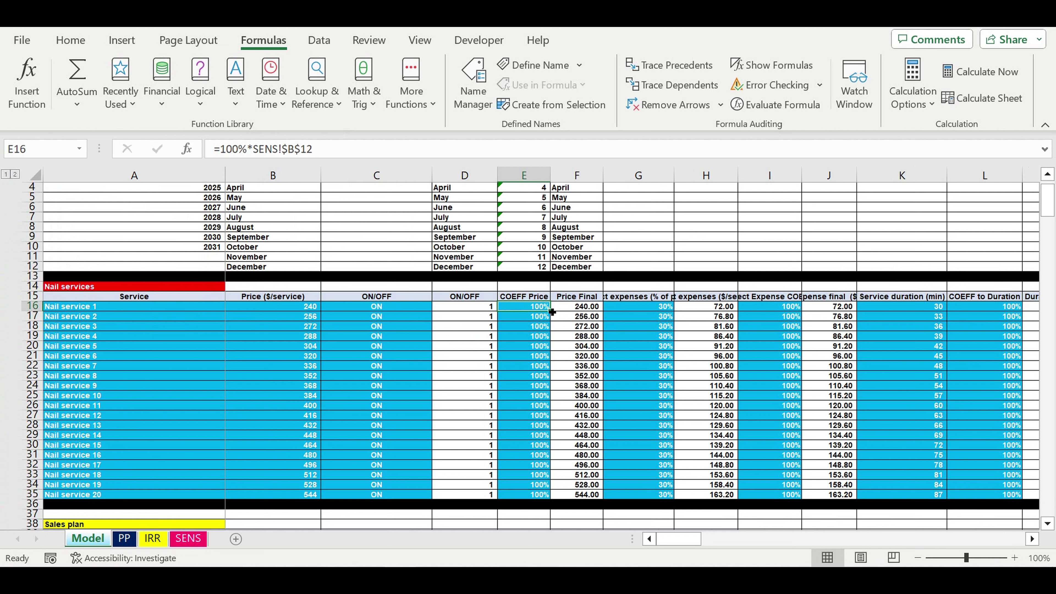
pyautogui.moveTo(553, 317); pyautogui.dragTo(545, 496)
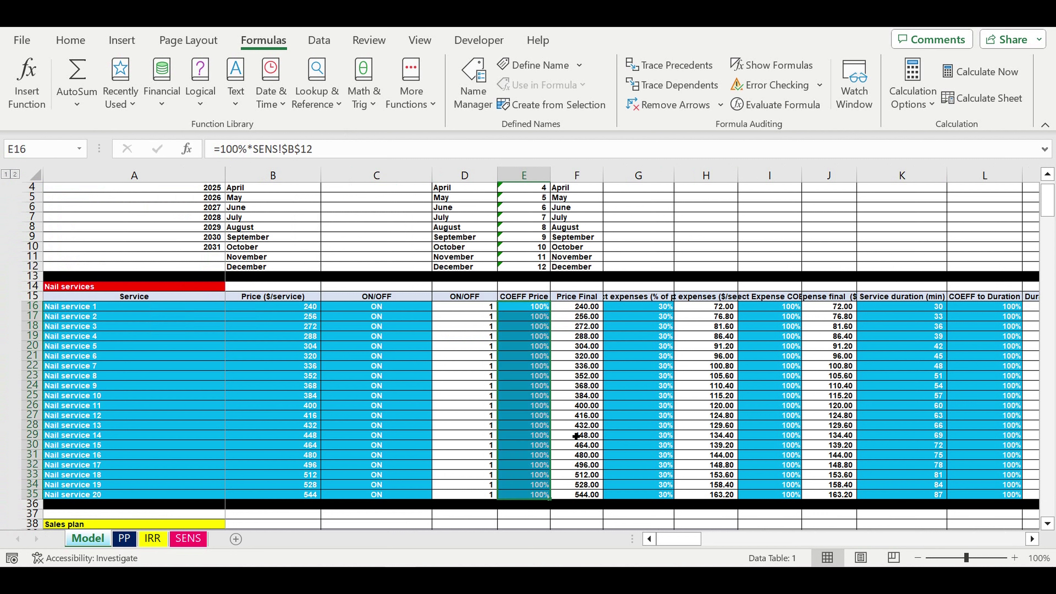
pyautogui.click(539, 387)
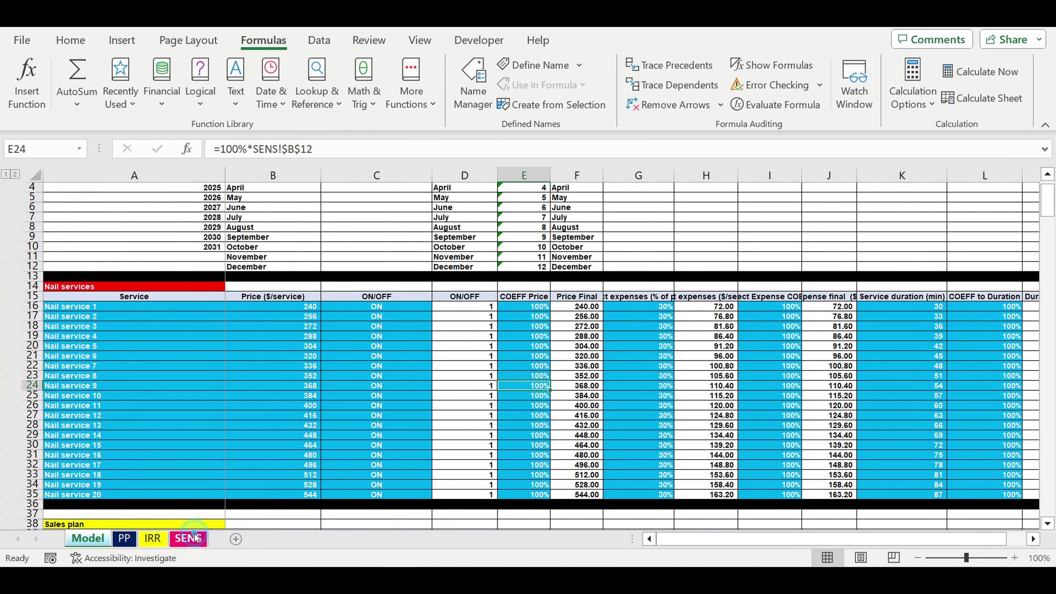
# - Run the sensitivity analysis on the SENS sheet with the 20% step and view the table and Total financing needed chart
pyautogui.click(195, 538)
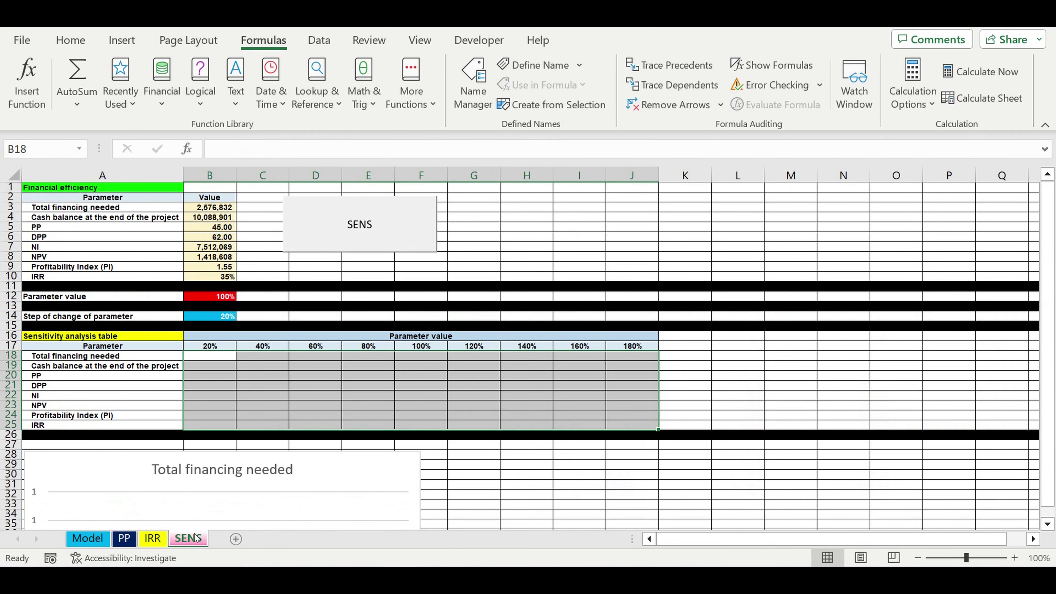
pyautogui.click(351, 396)
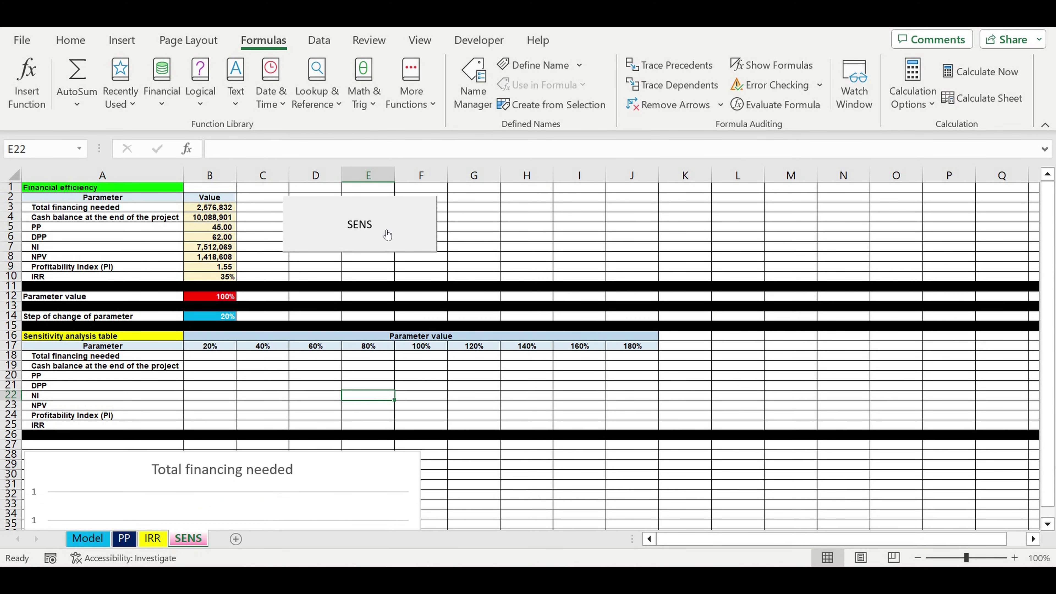
pyautogui.click(387, 235)
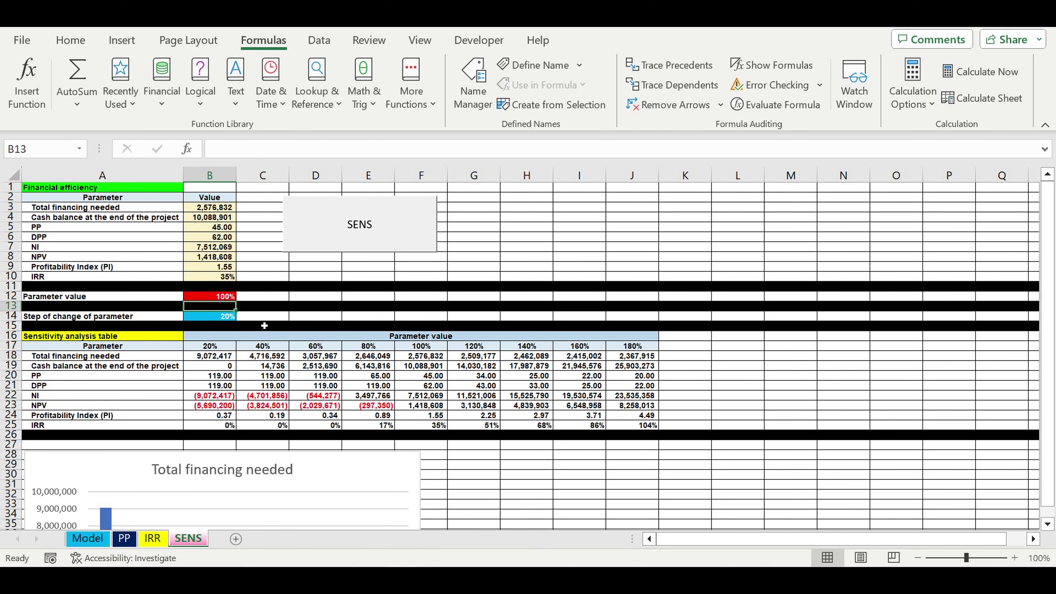
pyautogui.scroll(-4, 358, 403)
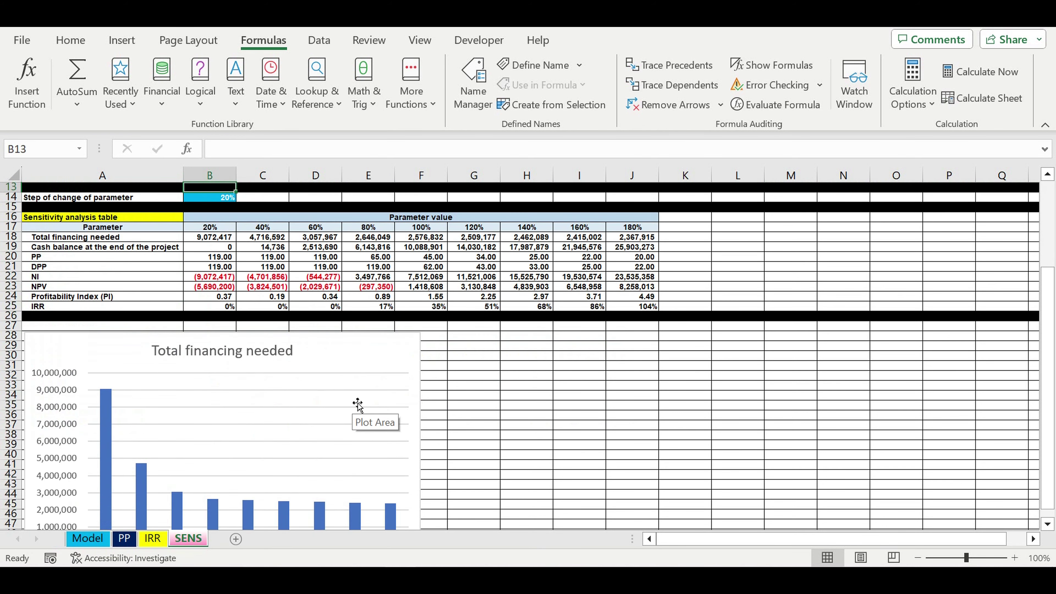
pyautogui.scroll(-1, 358, 402)
pyautogui.scroll(4, 358, 402)
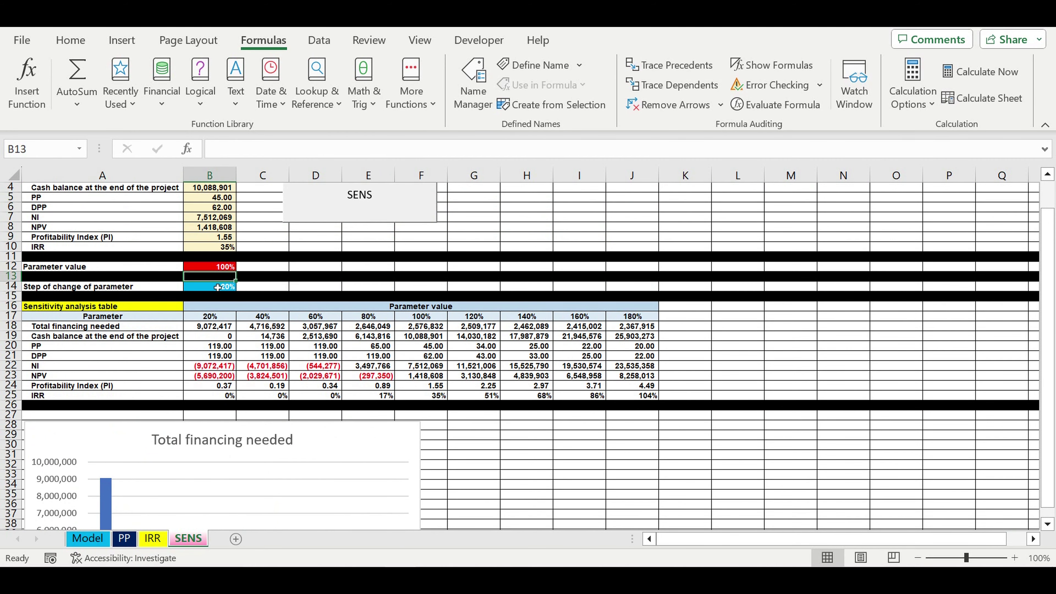
# - Set the Step of change of parameter to 10% and check the percentages heading the sensitivity table
pyautogui.click(215, 288)
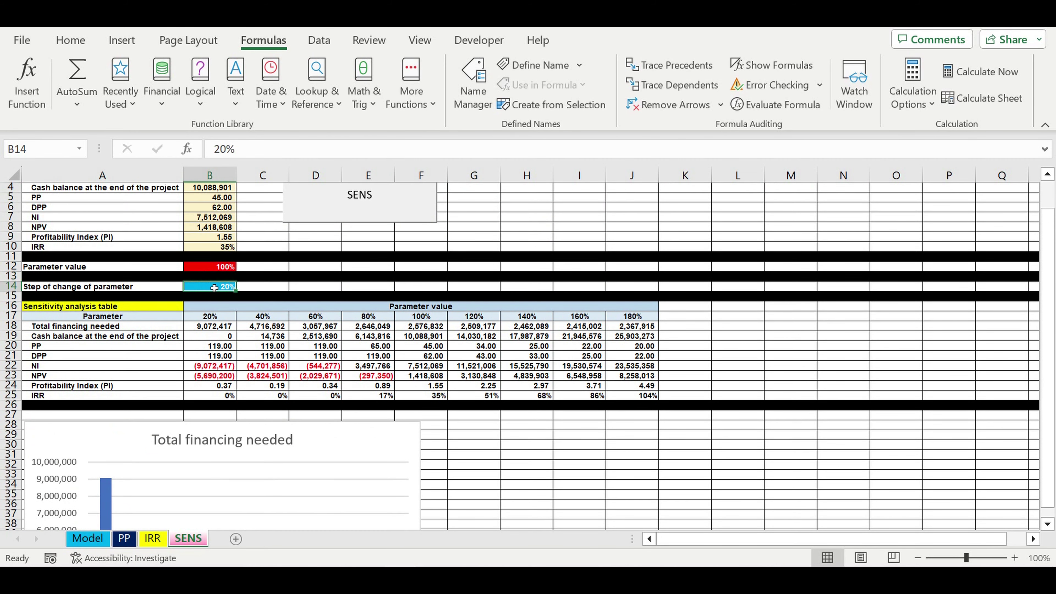
pyautogui.write('10')
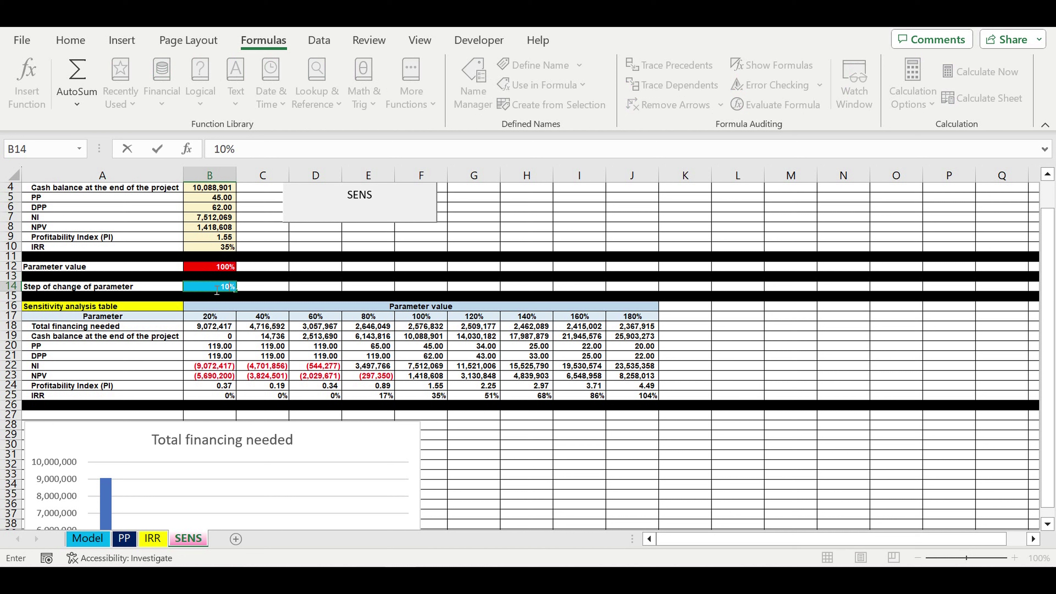
pyautogui.press('Return')
pyautogui.click(205, 316)
pyautogui.moveTo(239, 319); pyautogui.dragTo(640, 319)
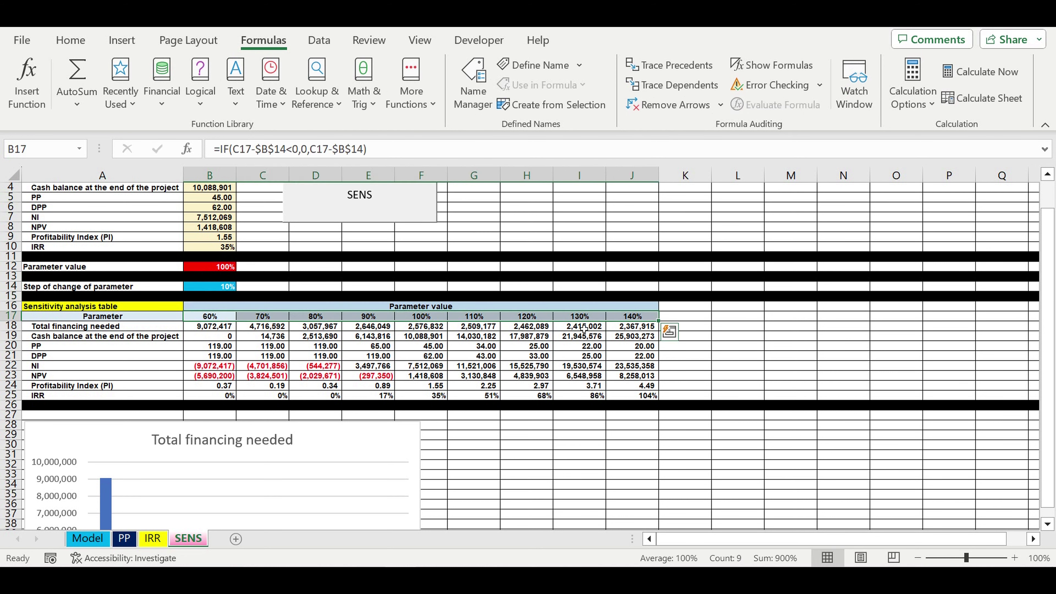
pyautogui.click(544, 346)
# - Rerun the sensitivity analysis with the 10% step and review the recalculated table and Total financing needed chart
pyautogui.scroll(1, 388, 257)
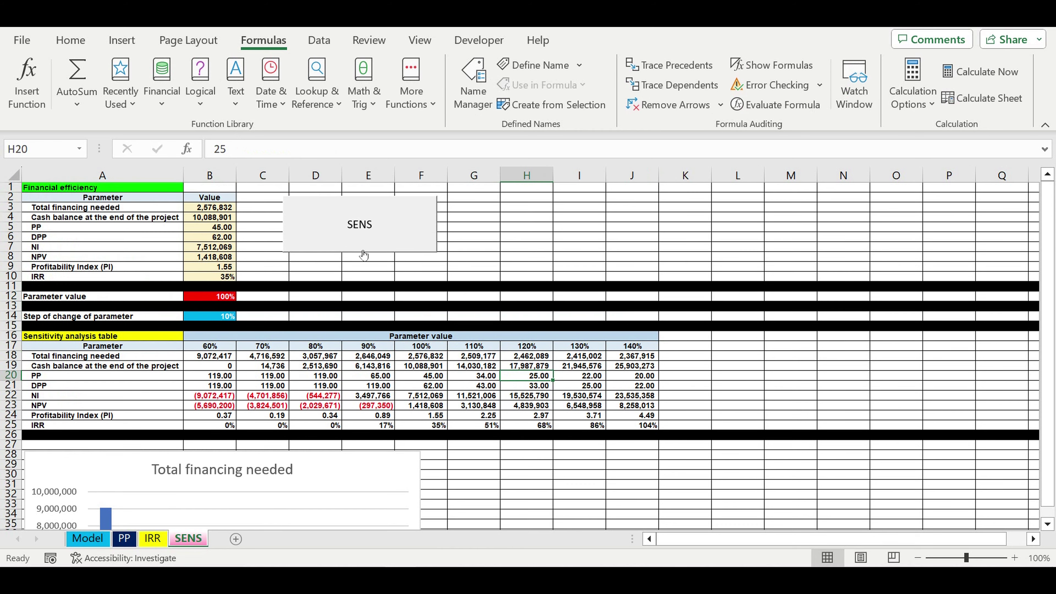
pyautogui.click(350, 245)
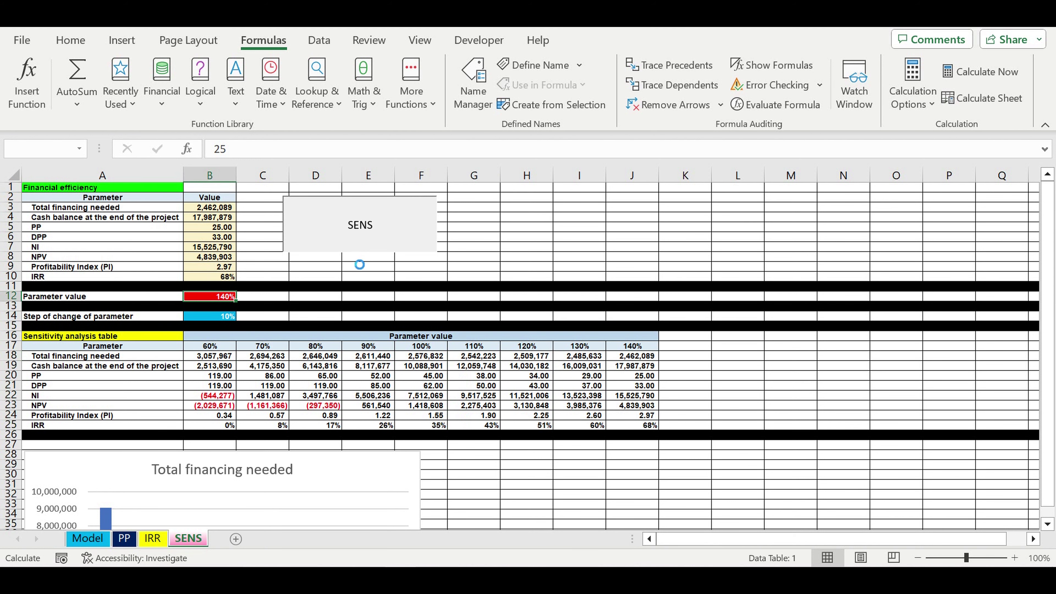
pyautogui.click(353, 366)
pyautogui.scroll(-2, 351, 376)
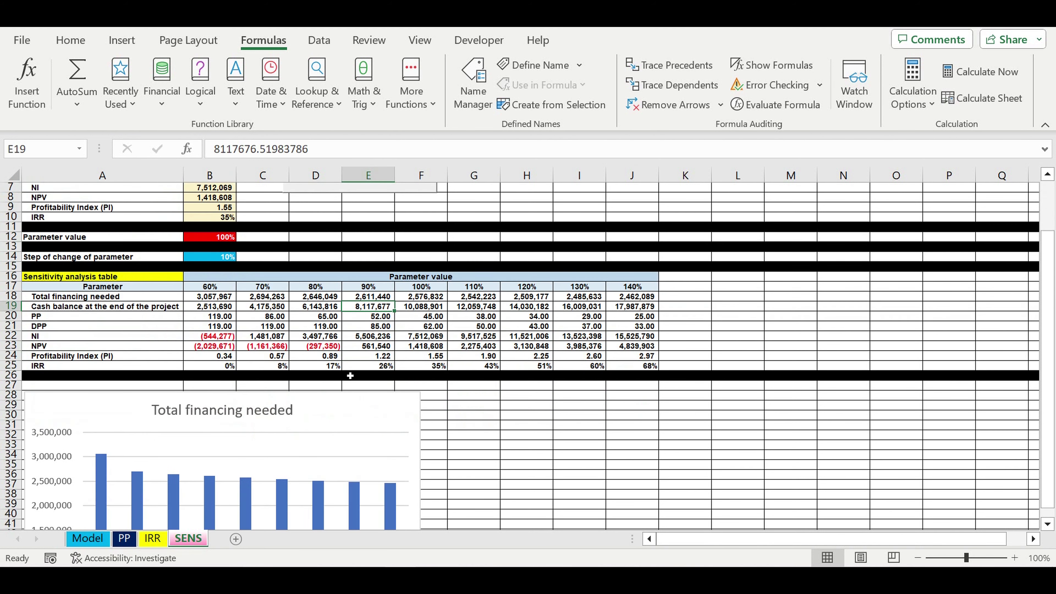
pyautogui.scroll(-3, 351, 376)
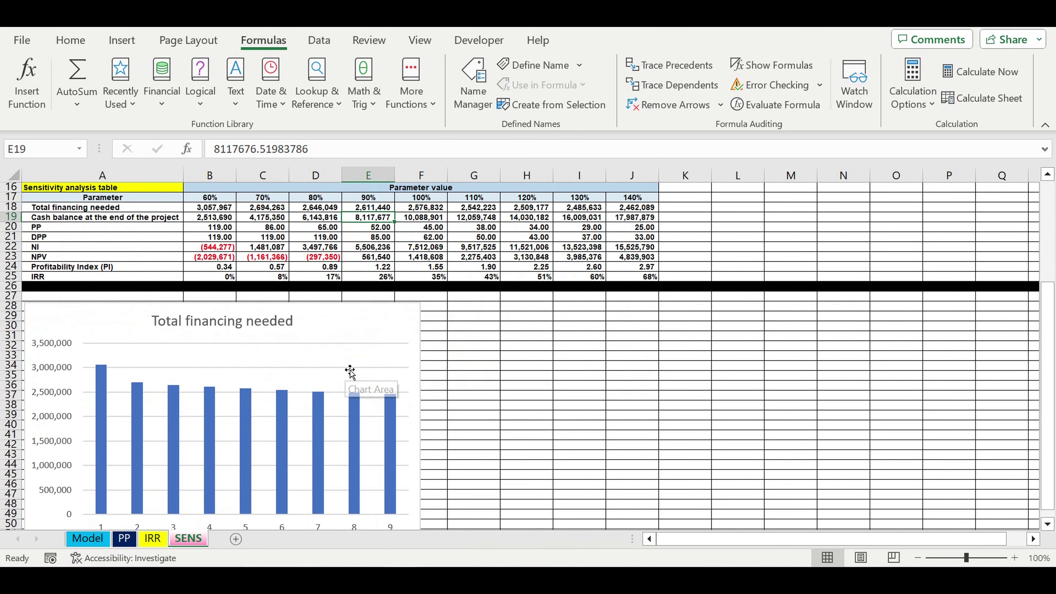
pyautogui.scroll(5, 350, 371)
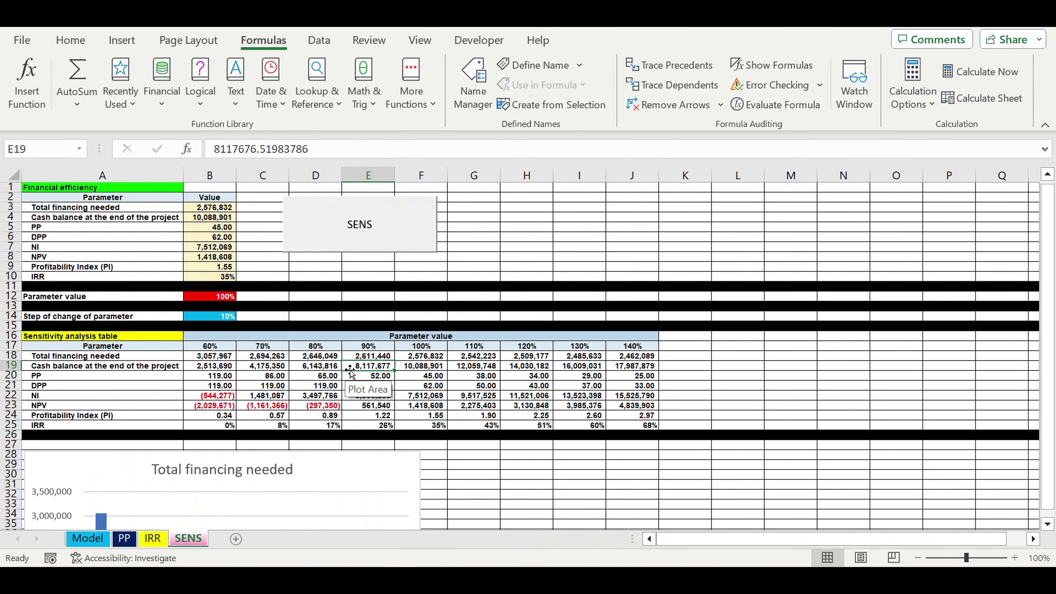
# - Clear the results from the sensitivity analysis table on SENS, B18:J25, and return to the Model sheet
pyautogui.moveTo(210, 356); pyautogui.dragTo(643, 425)
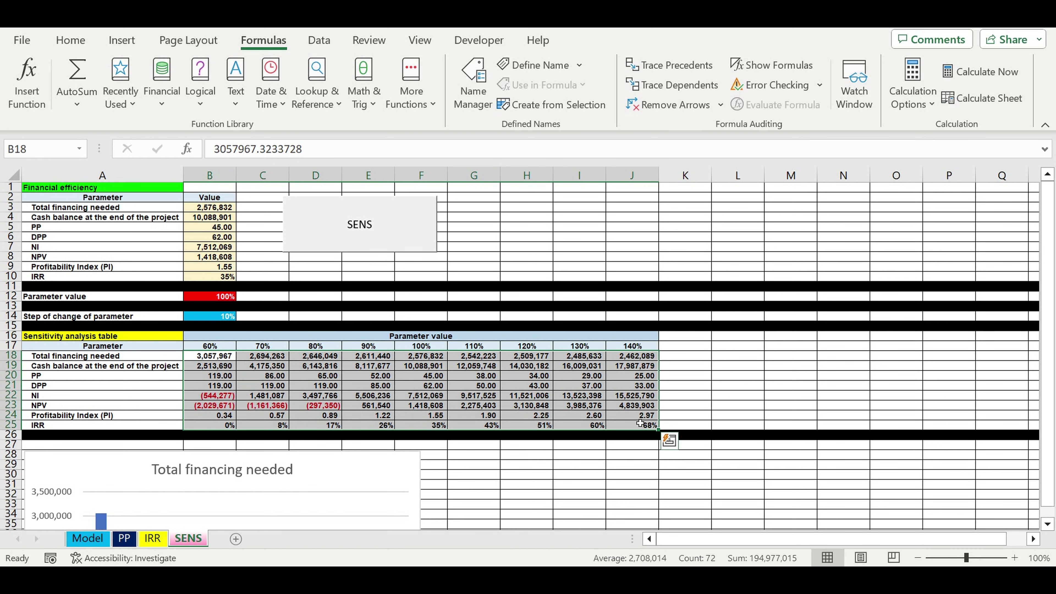
pyautogui.press('Delete')
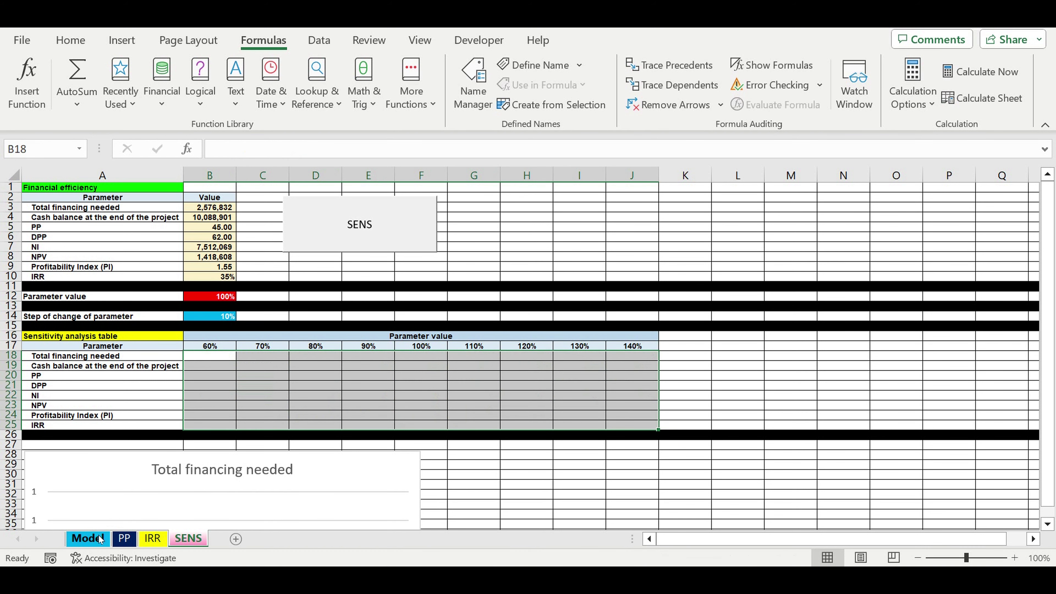
pyautogui.click(87, 538)
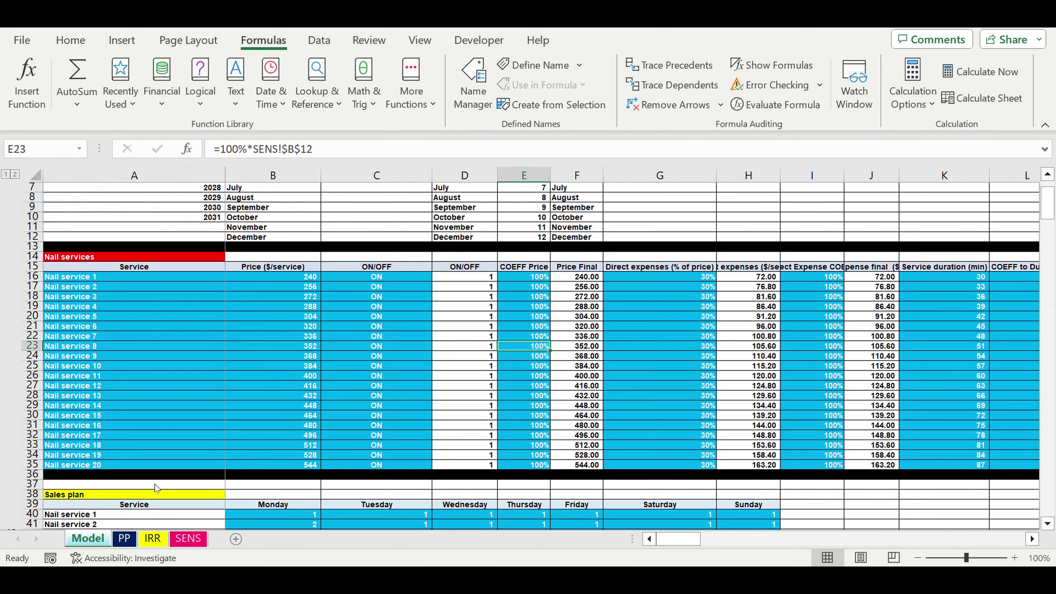
# - Reset Nail service 1's COEFF Price formula to =100% and copy it down through Nail service 20
pyautogui.click(543, 277)
pyautogui.click(250, 149)
pyautogui.moveTo(292, 153); pyautogui.dragTo(316, 150)
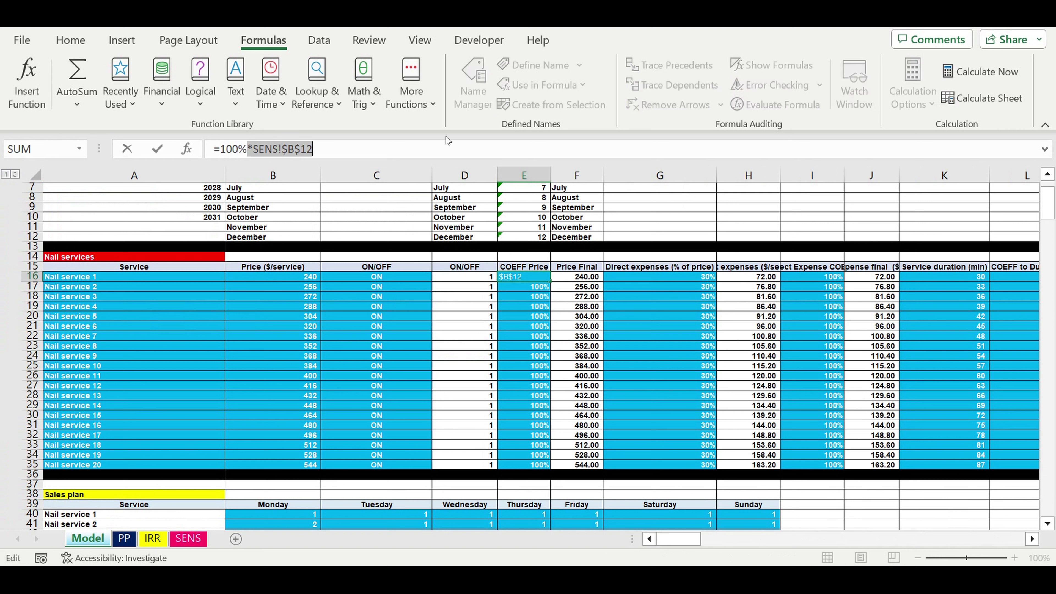
pyautogui.press('BackSpace')
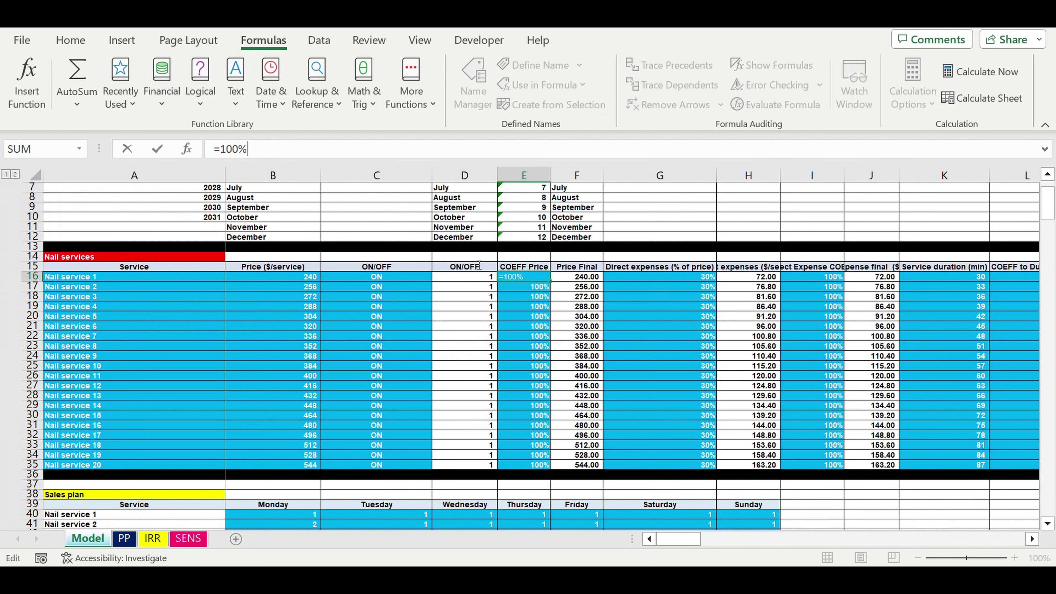
pyautogui.press('Return')
pyautogui.click(527, 277)
pyautogui.moveTo(550, 282); pyautogui.dragTo(533, 466)
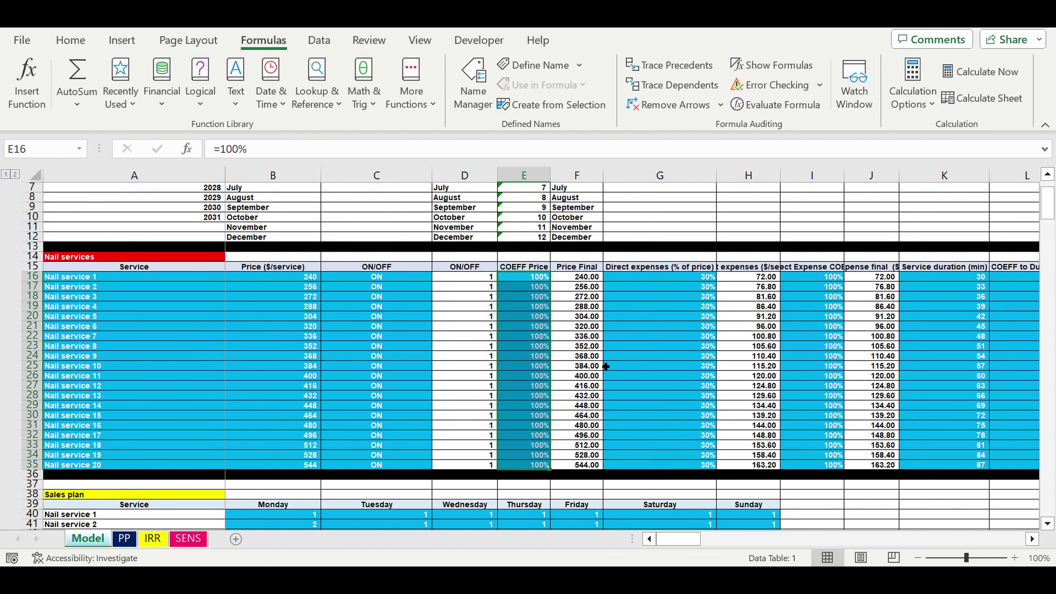
pyautogui.click(671, 317)
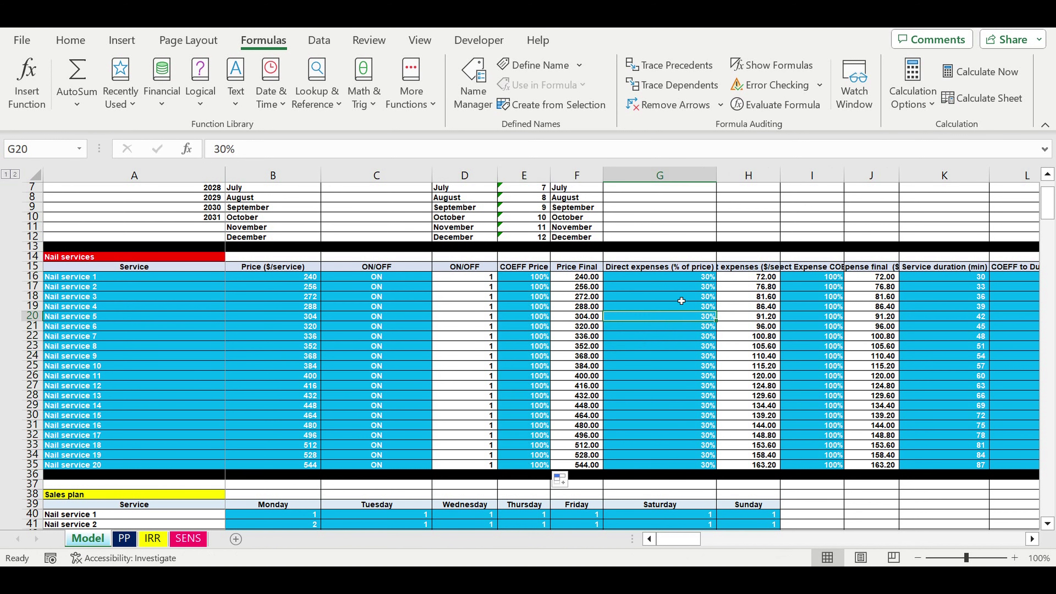
# - Set Nail service 1's Direct expenses (% of price) to =30%*SENS!$B$12, linking it to the Parameter value
pyautogui.click(684, 278)
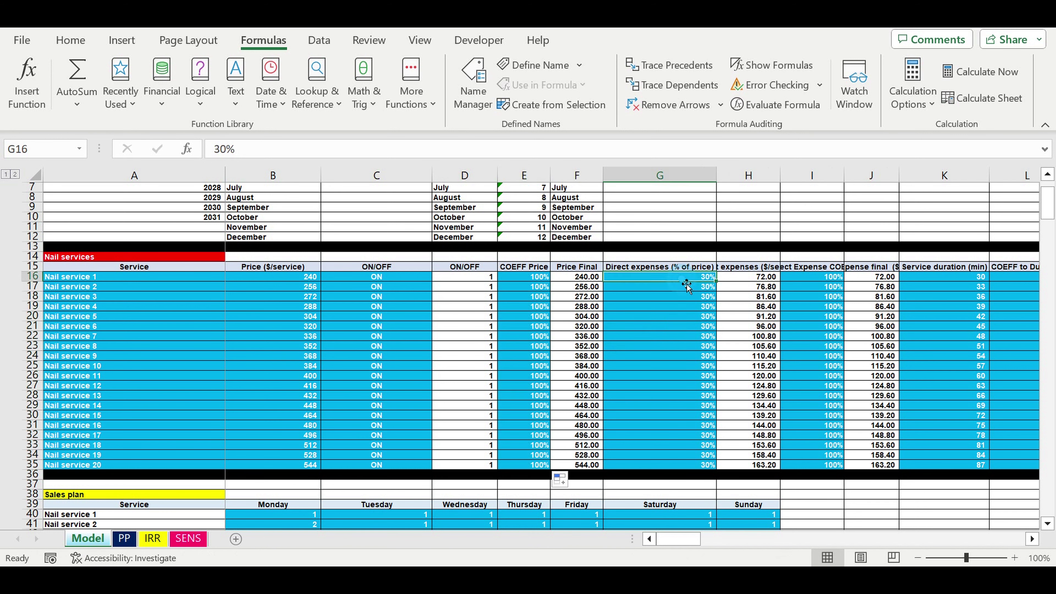
pyautogui.click(212, 150)
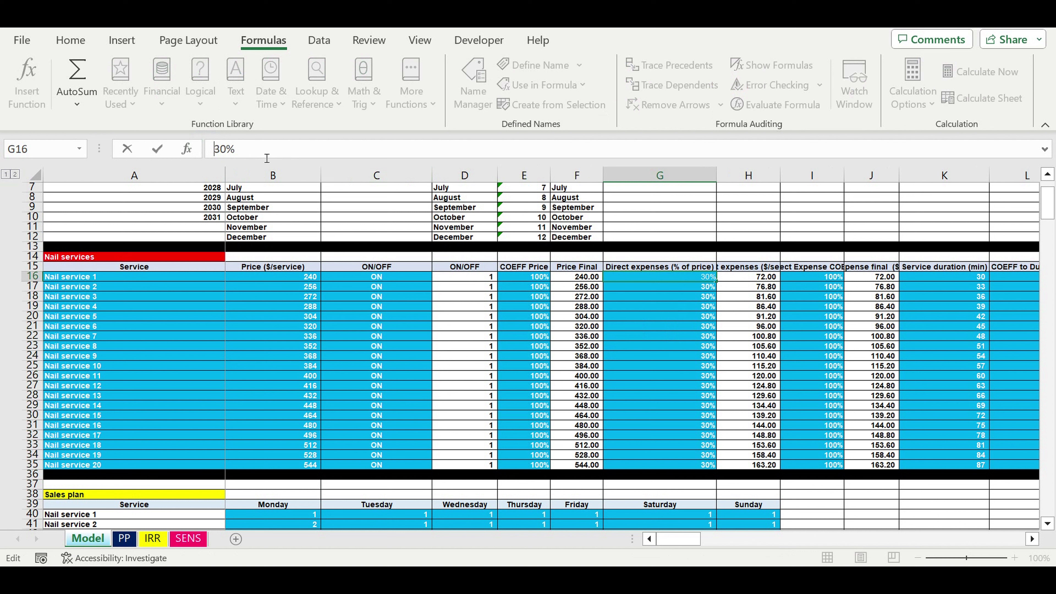
pyautogui.write('=30%*')
pyautogui.click(186, 539)
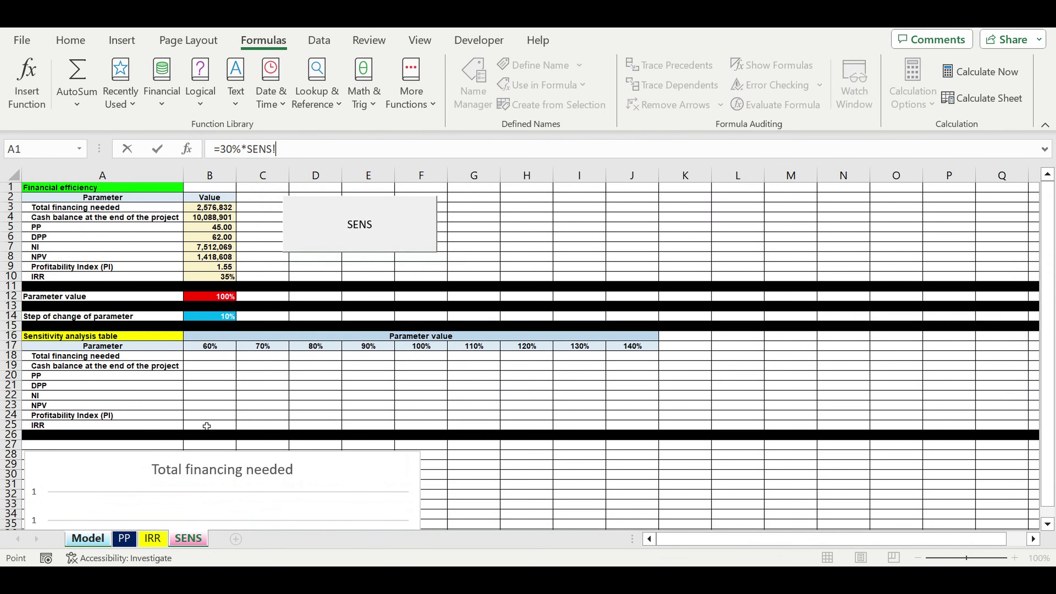
pyautogui.click(213, 299)
pyautogui.click(276, 149)
pyautogui.write('$B$12')
pyautogui.click(288, 150)
pyautogui.write('$12')
pyautogui.press('Return')
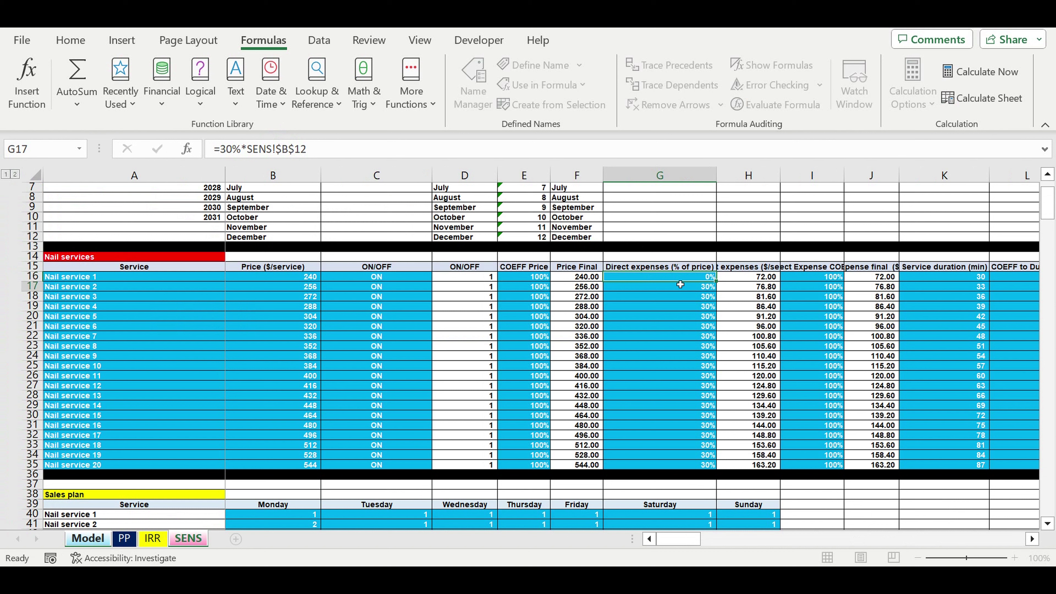
# - Copy Nail service 1's Direct expenses formula down through Nail service 20 and check one of the copied cells
pyautogui.click(699, 280)
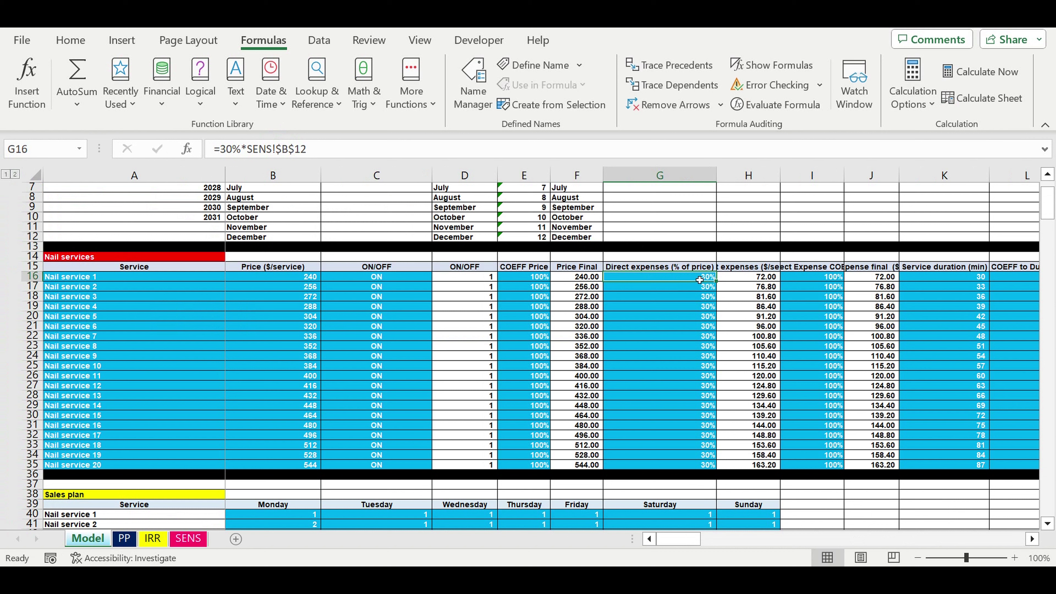
pyautogui.moveTo(719, 290); pyautogui.dragTo(694, 474)
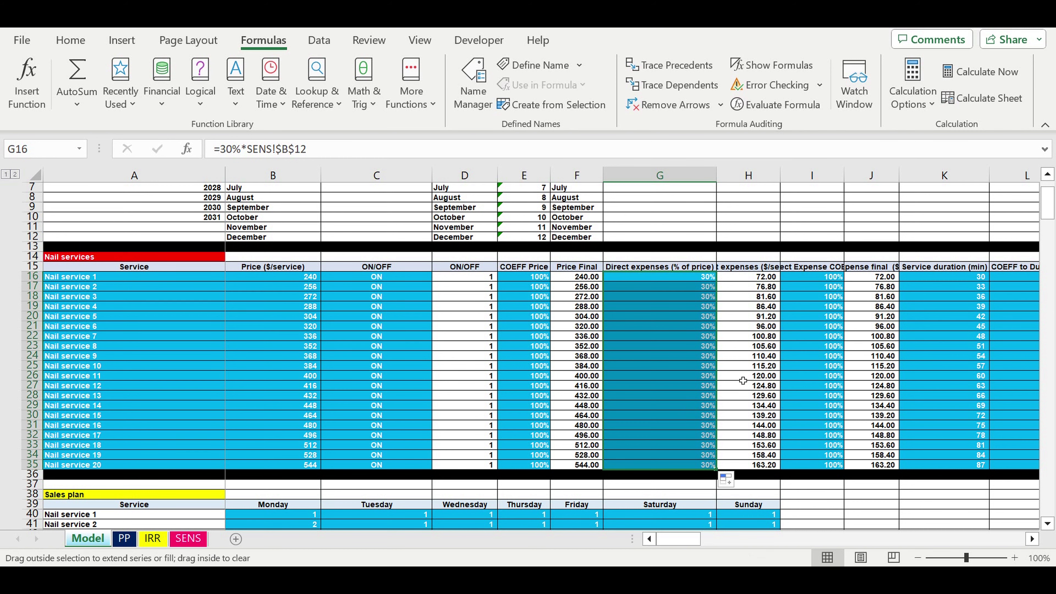
pyautogui.click(691, 390)
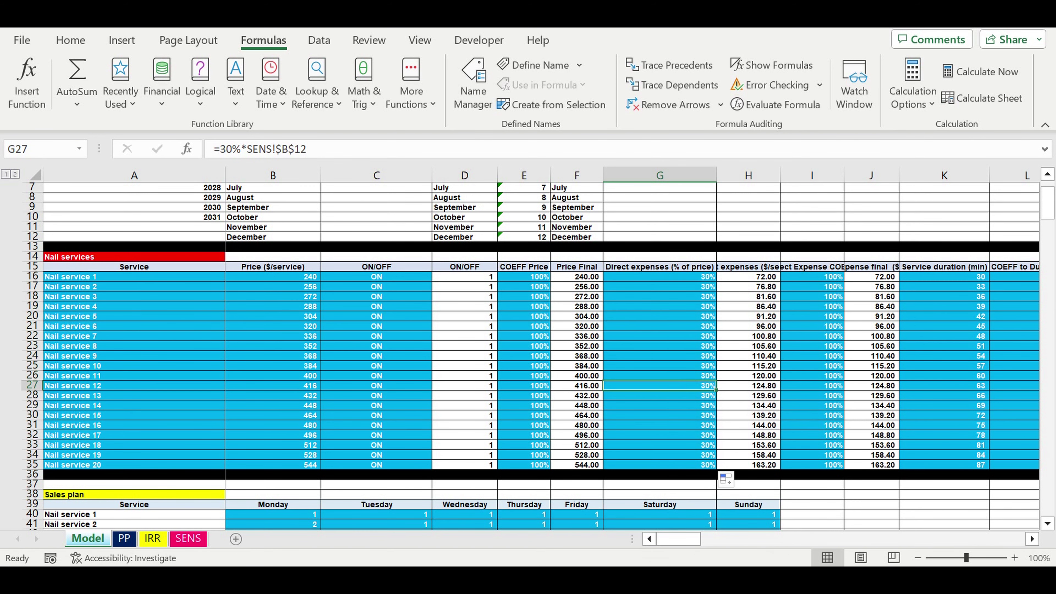
# - Run the sensitivity analysis for direct expenses on the SENS sheet and review the NPV at 130% and 140%
pyautogui.click(188, 538)
pyautogui.click(498, 457)
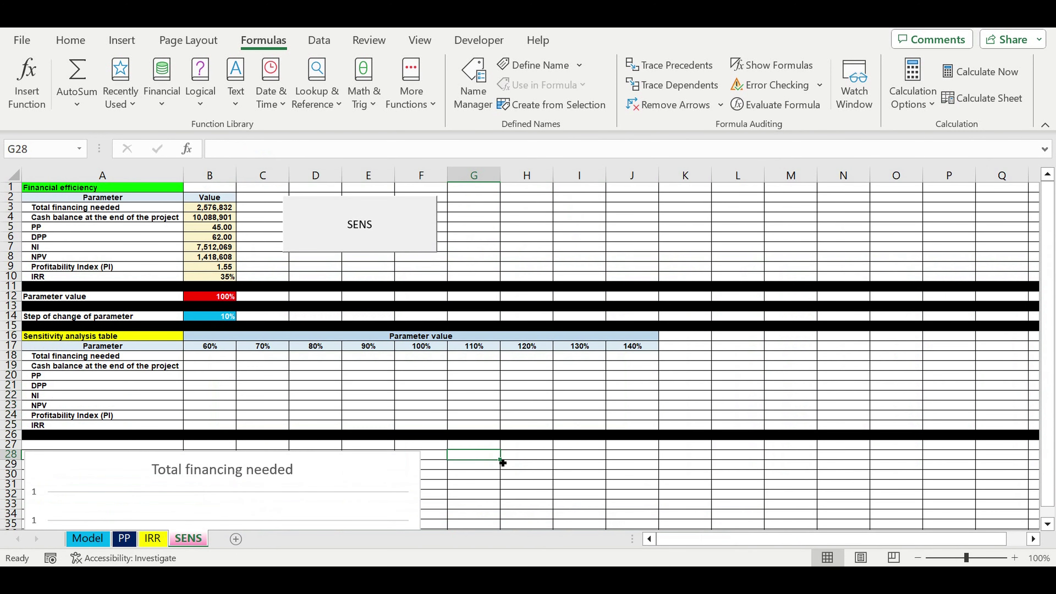
pyautogui.click(365, 235)
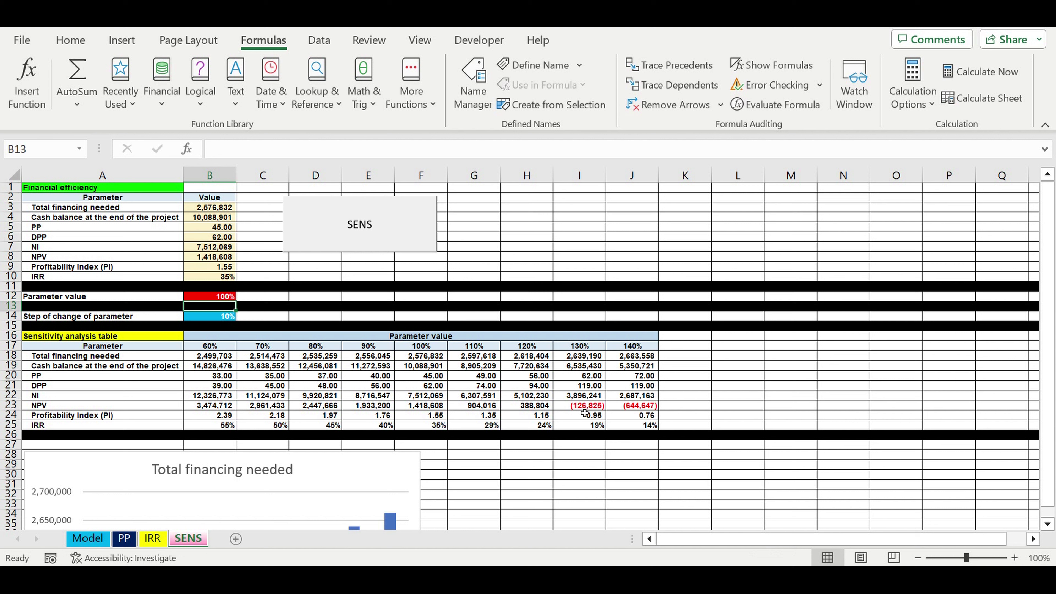
pyautogui.moveTo(584, 405); pyautogui.dragTo(632, 406)
# - Clear the direct expenses results from the sensitivity analysis table and go back to the Model sheet
pyautogui.moveTo(202, 360); pyautogui.dragTo(618, 426)
pyautogui.press('Delete')
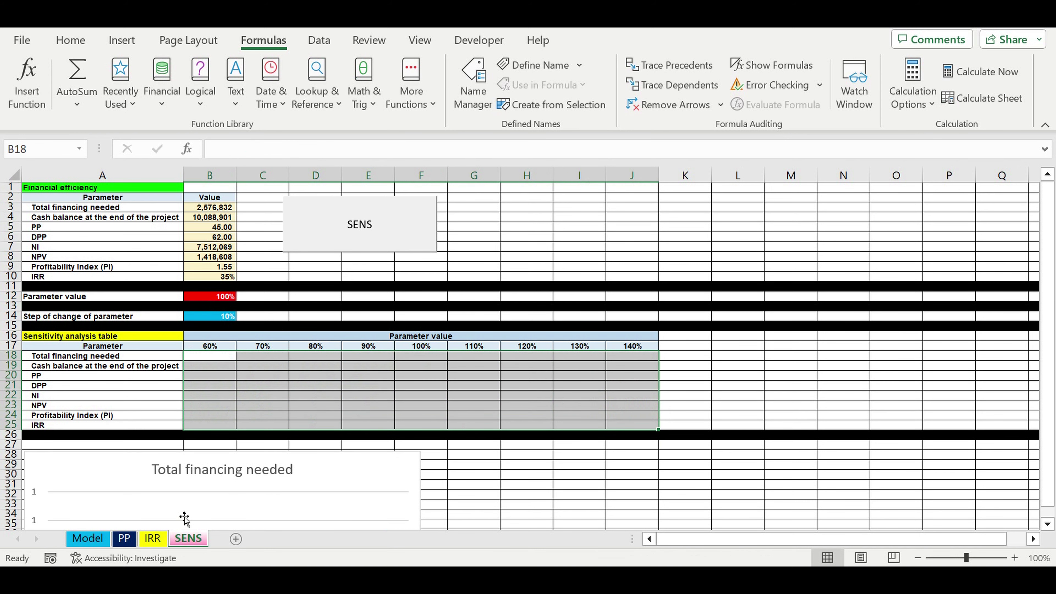
pyautogui.click(83, 540)
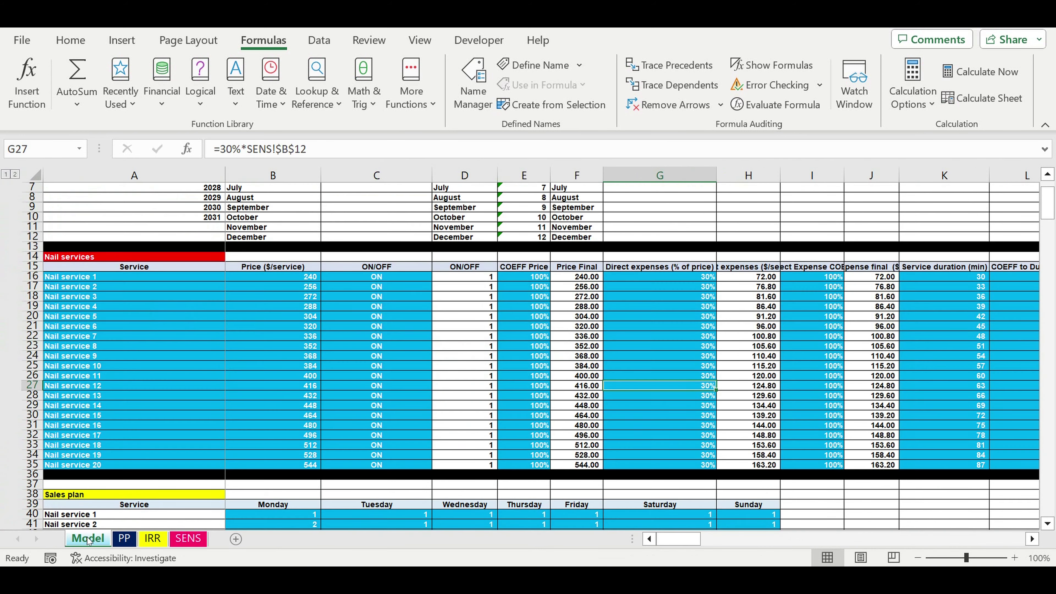
# - Reset Nail service 1's Direct expenses (% of price) to =30% and copy it down through Nail service 20
pyautogui.click(693, 281)
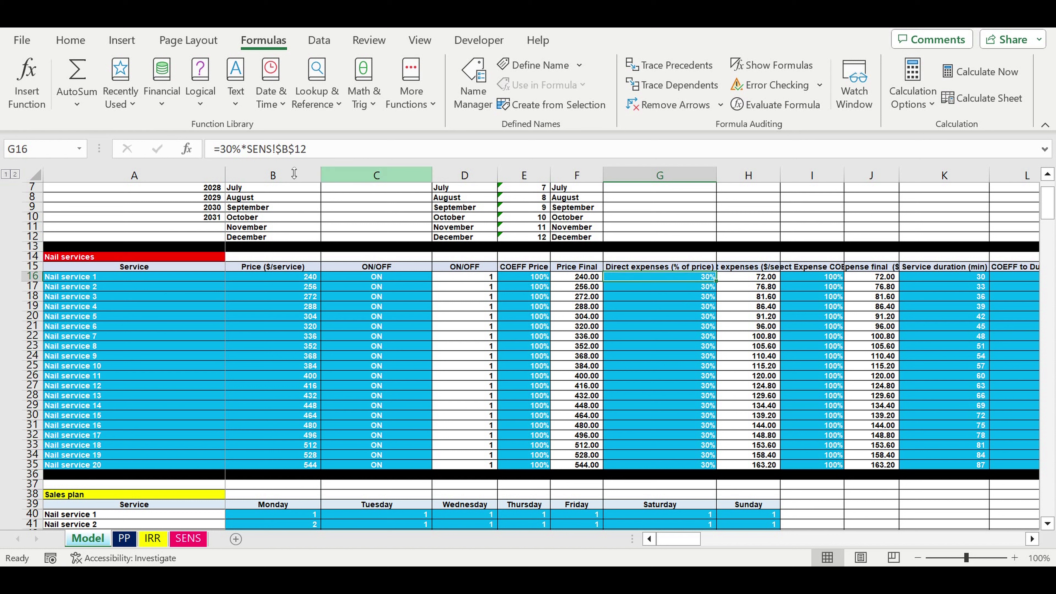
pyautogui.click(239, 149)
pyautogui.moveTo(241, 149); pyautogui.dragTo(338, 154)
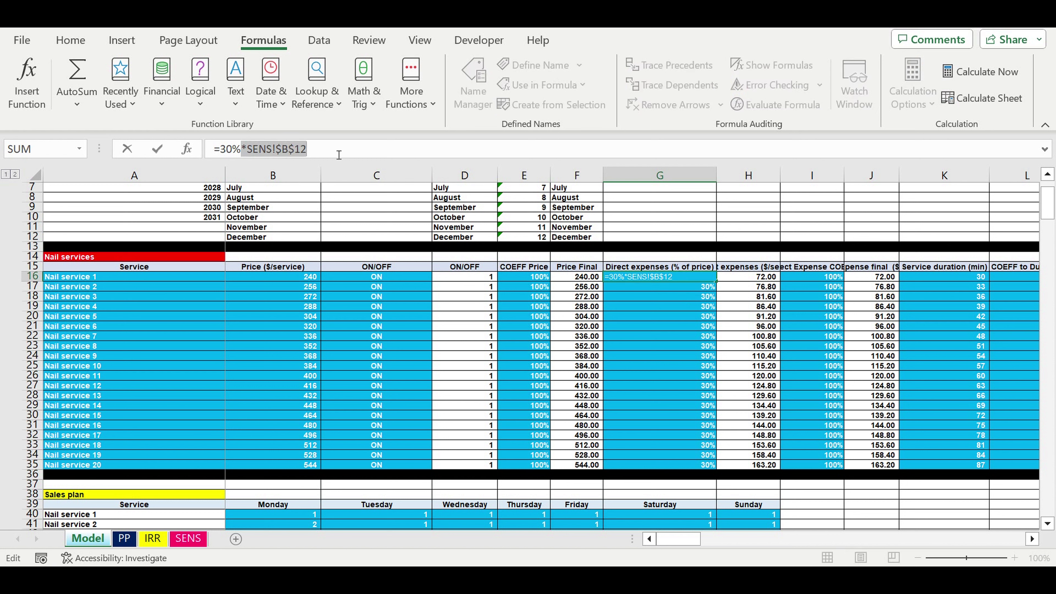
pyautogui.press('BackSpace')
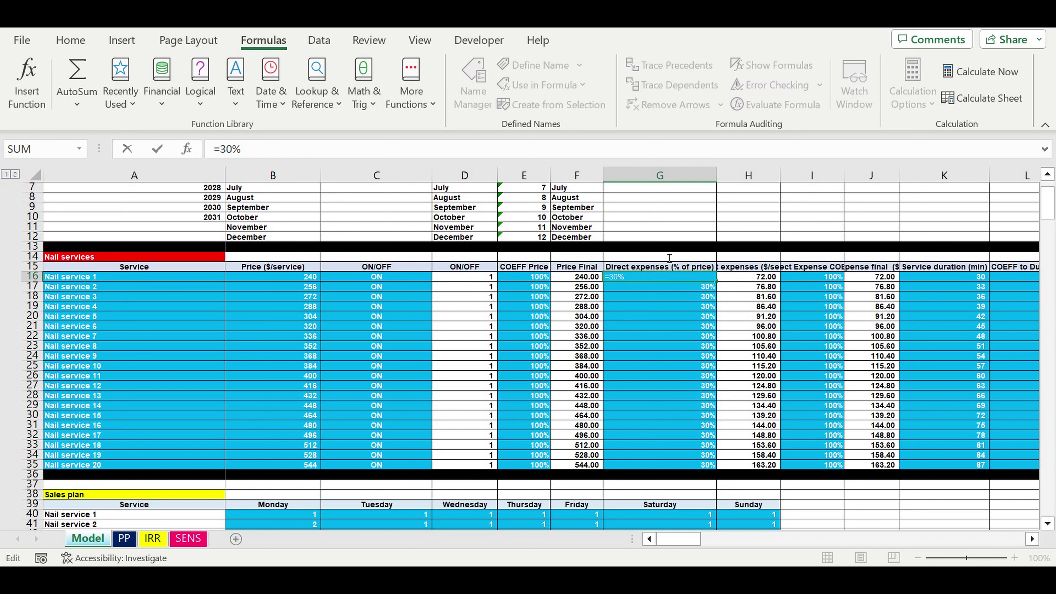
pyautogui.press('Return')
pyautogui.click(690, 279)
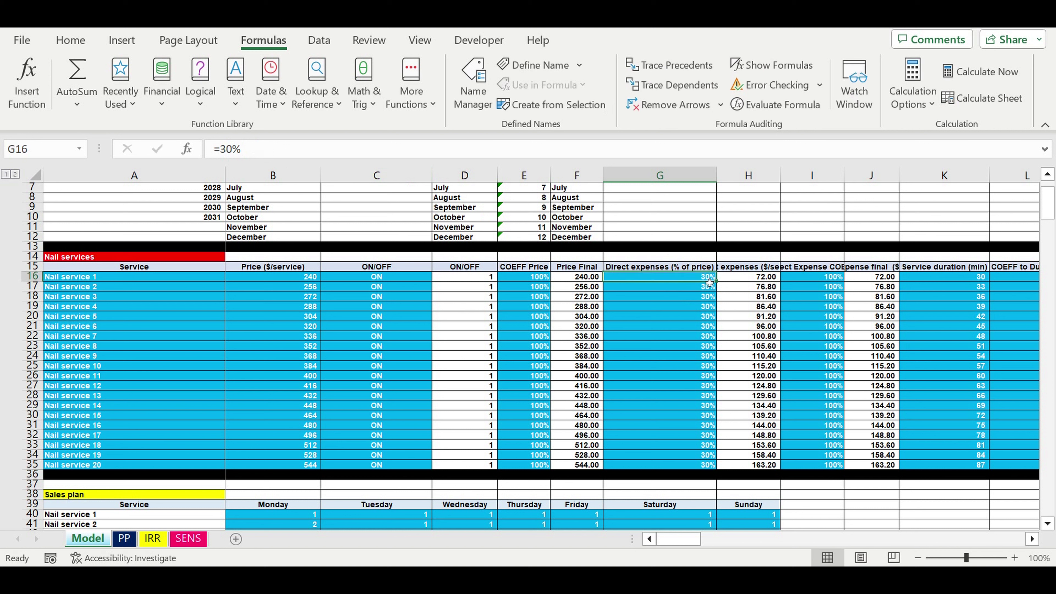
pyautogui.moveTo(716, 281); pyautogui.dragTo(699, 467)
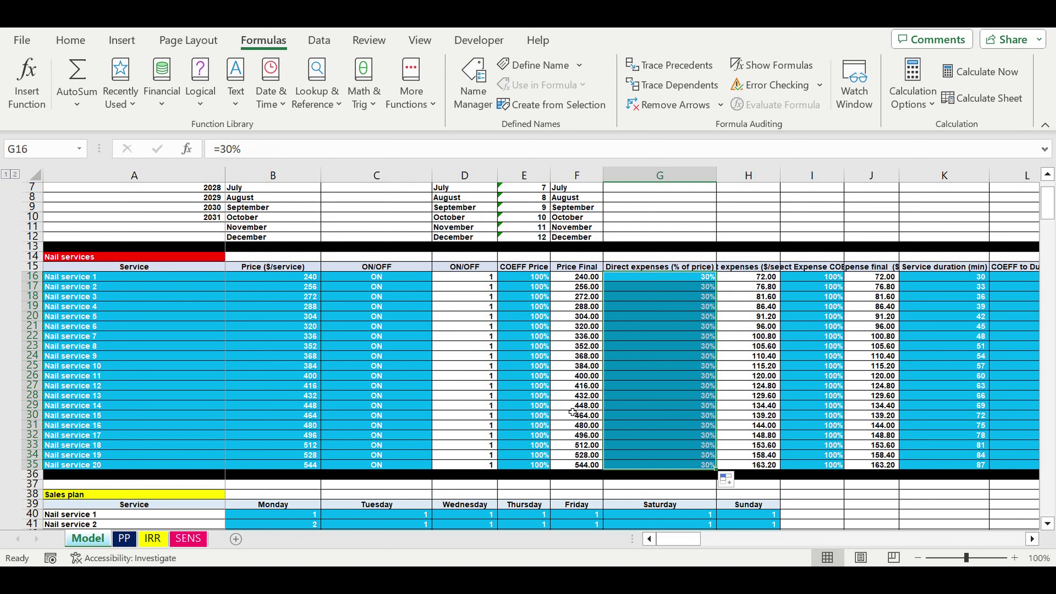
pyautogui.click(556, 405)
# - Set the Payroll value under General COEFFs to =100%*SENS!B12, linking it to the Parameter value on SENS
pyautogui.scroll(-14, 413, 449)
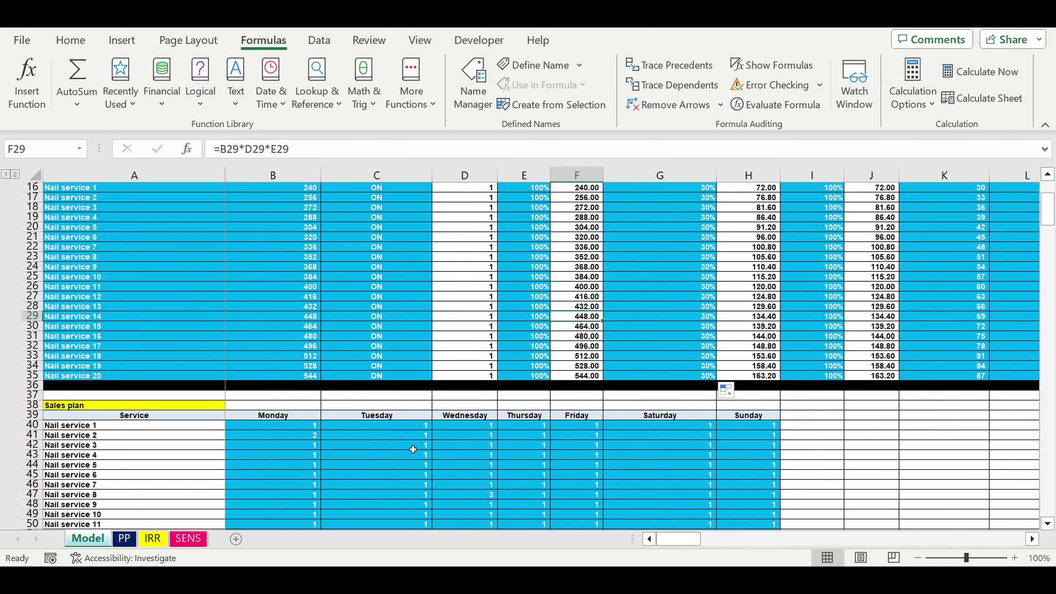
pyautogui.scroll(-14, 413, 449)
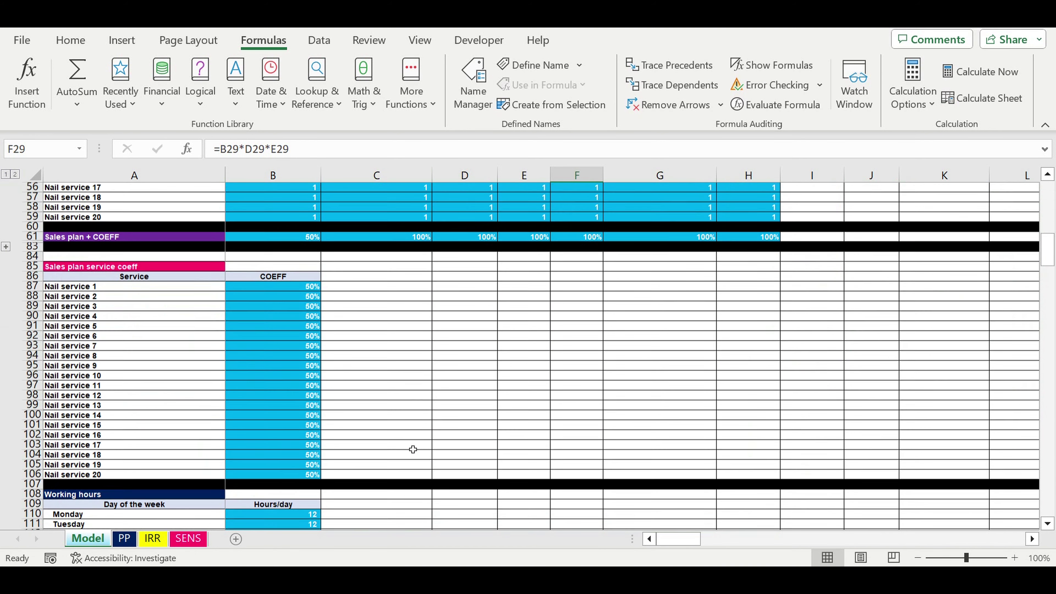
pyautogui.scroll(-16, 413, 449)
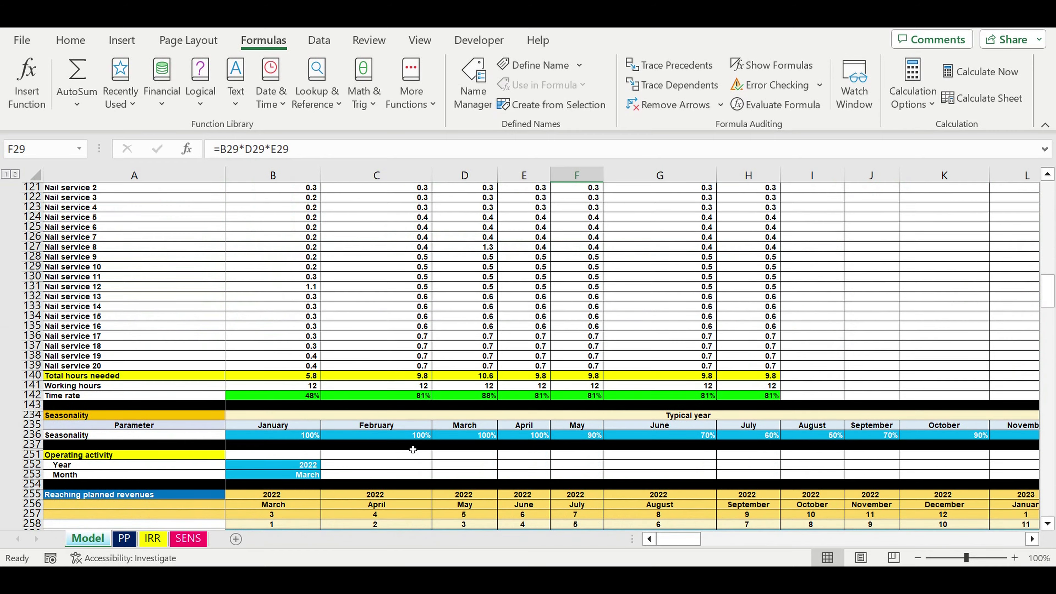
pyautogui.scroll(-9, 413, 449)
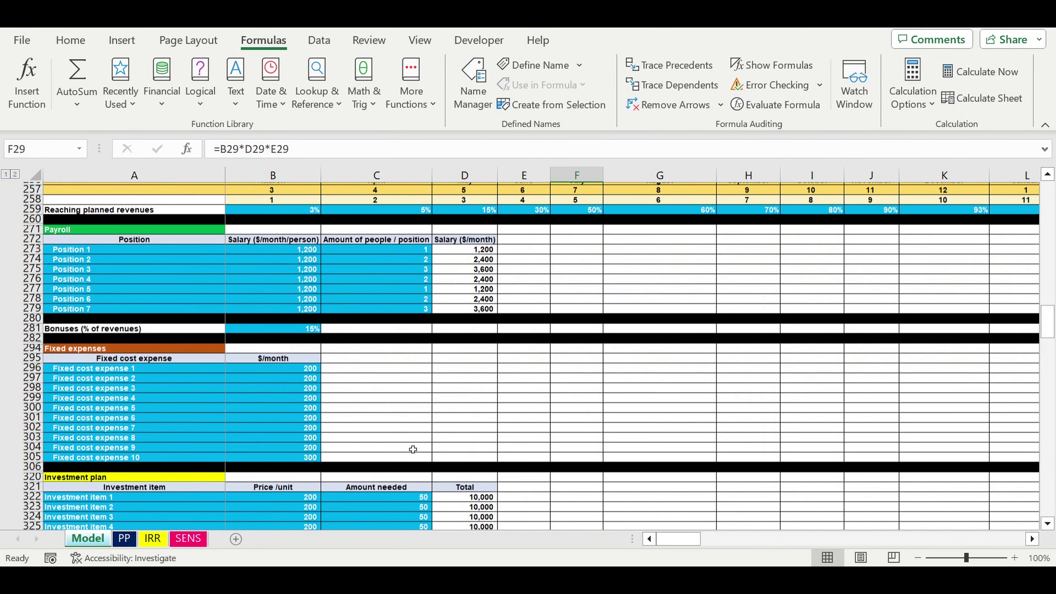
pyautogui.scroll(-12, 413, 450)
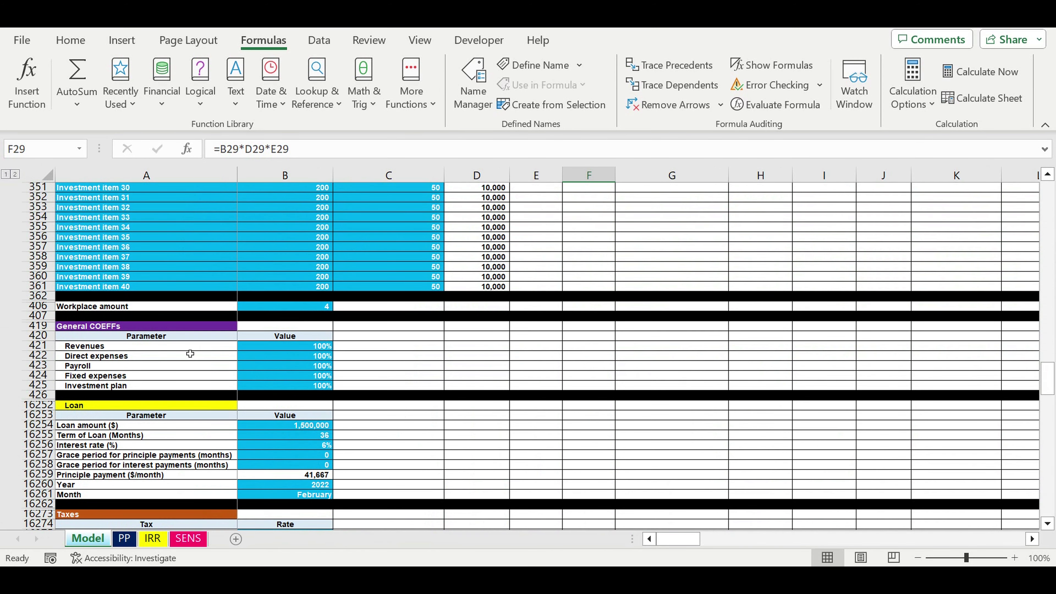
pyautogui.moveTo(190, 351); pyautogui.dragTo(167, 386)
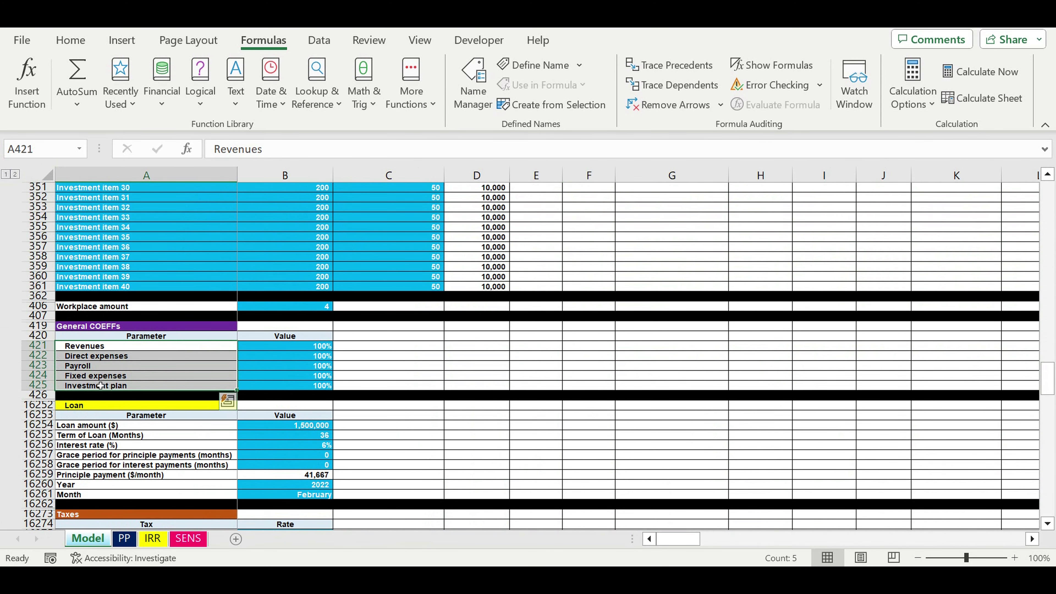
pyautogui.click(89, 366)
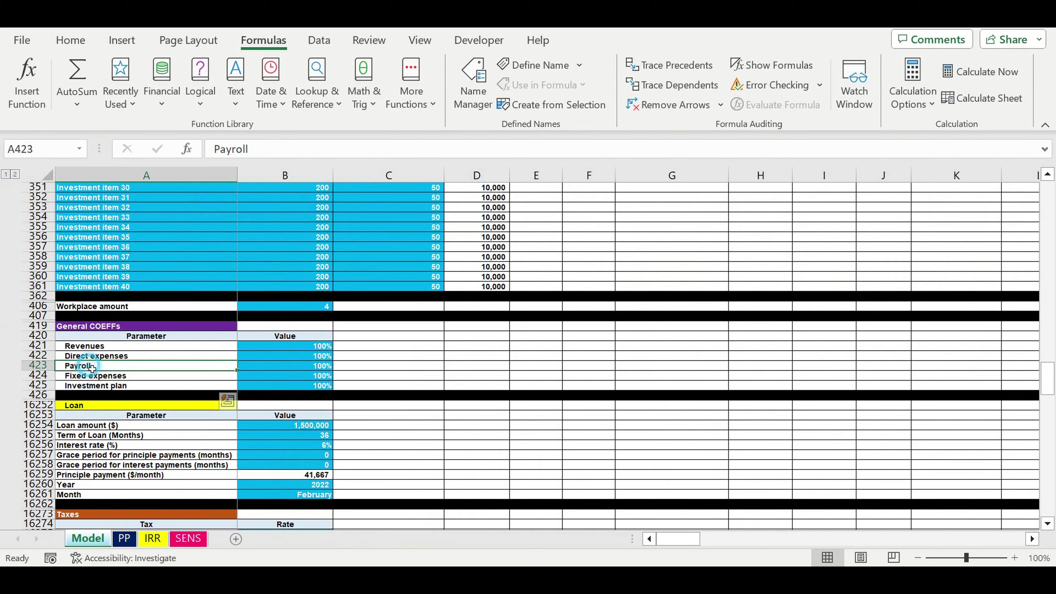
pyautogui.click(304, 370)
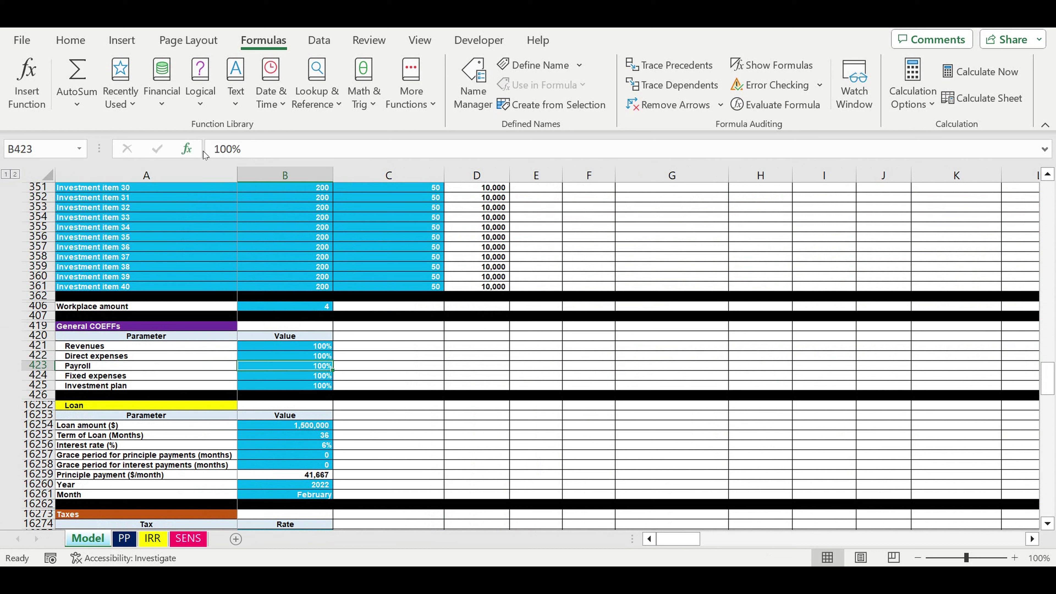
pyautogui.click(214, 150)
pyautogui.write('=100%')
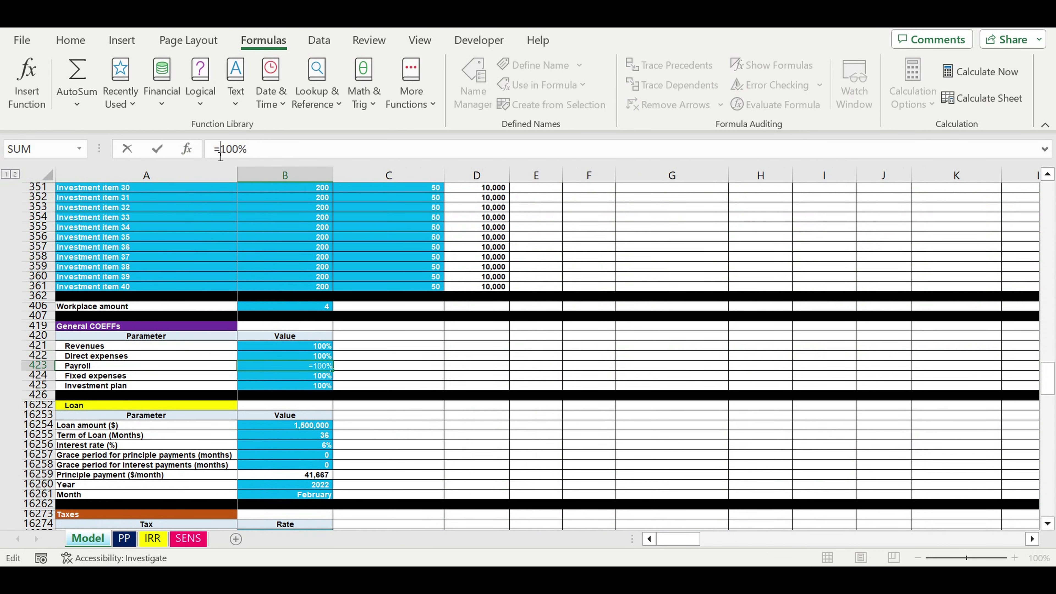
pyautogui.write('*')
pyautogui.click(188, 539)
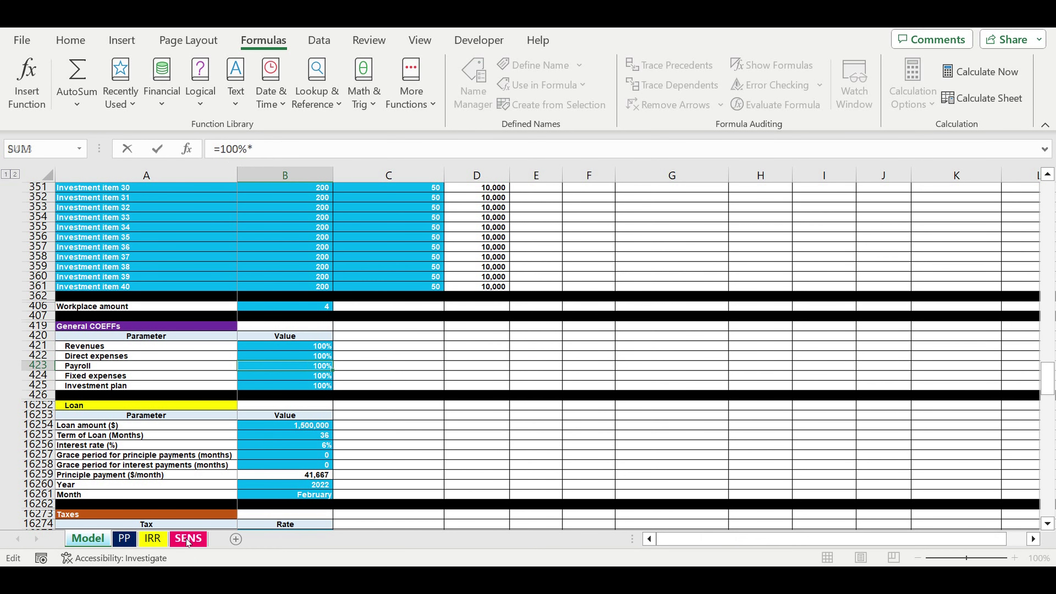
pyautogui.click(205, 300)
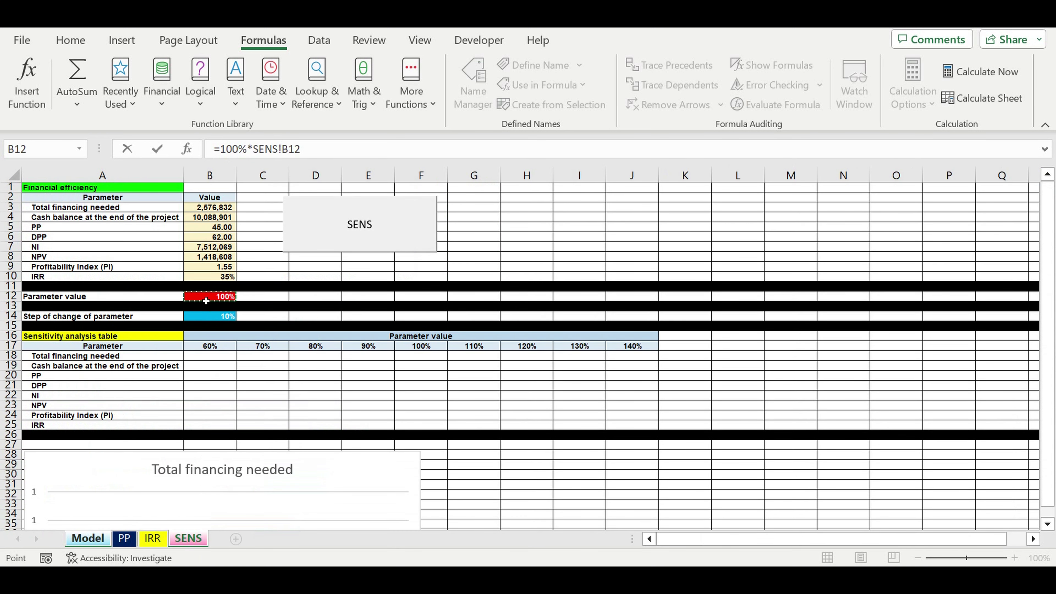
pyautogui.press('Return')
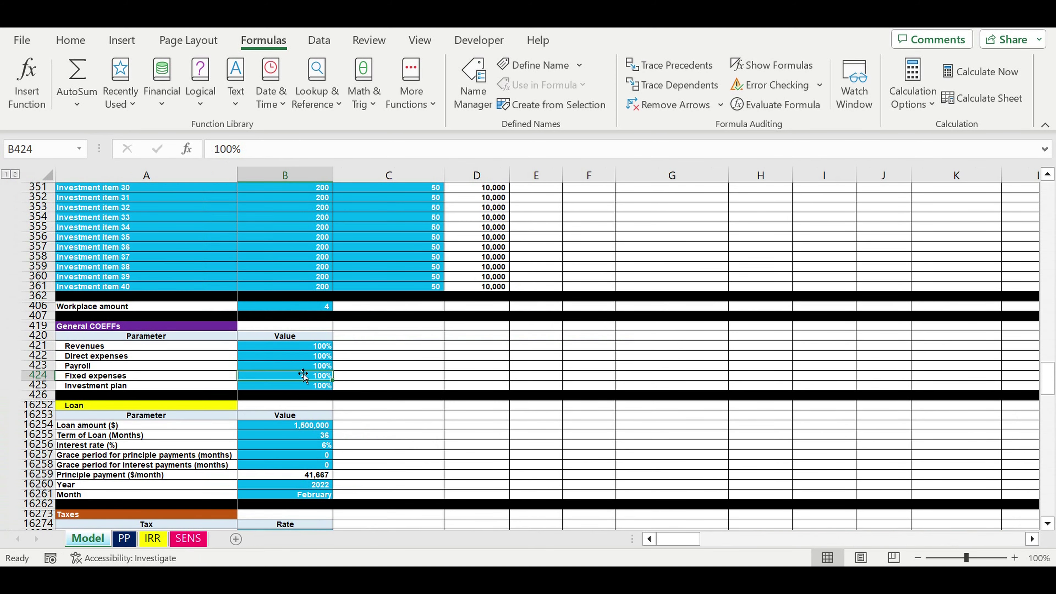
# - Run the sensitivity analysis for payroll on the SENS sheet with the 10% step of change
pyautogui.click(192, 539)
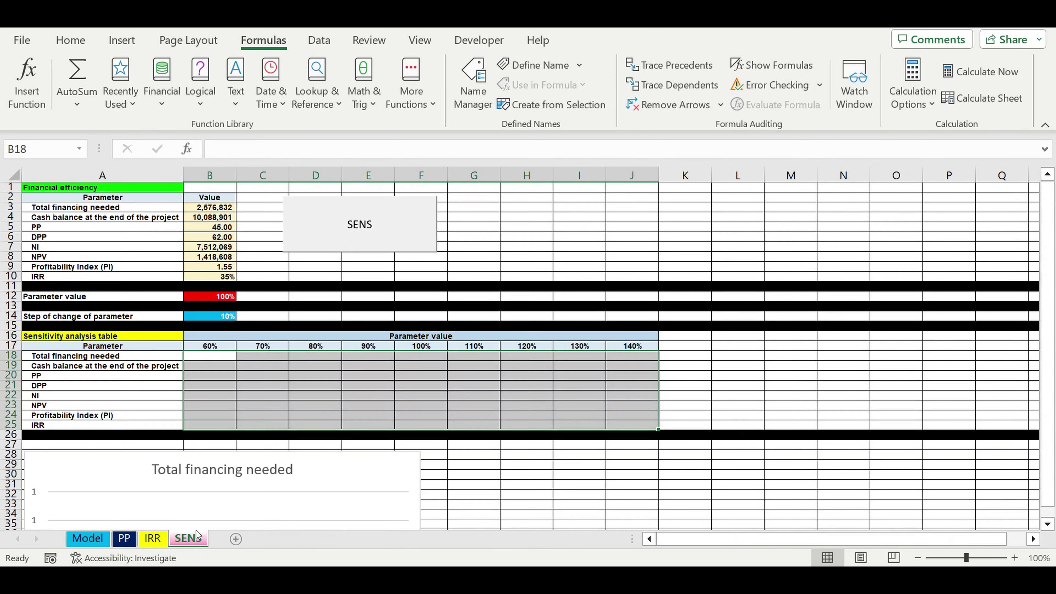
pyautogui.click(313, 396)
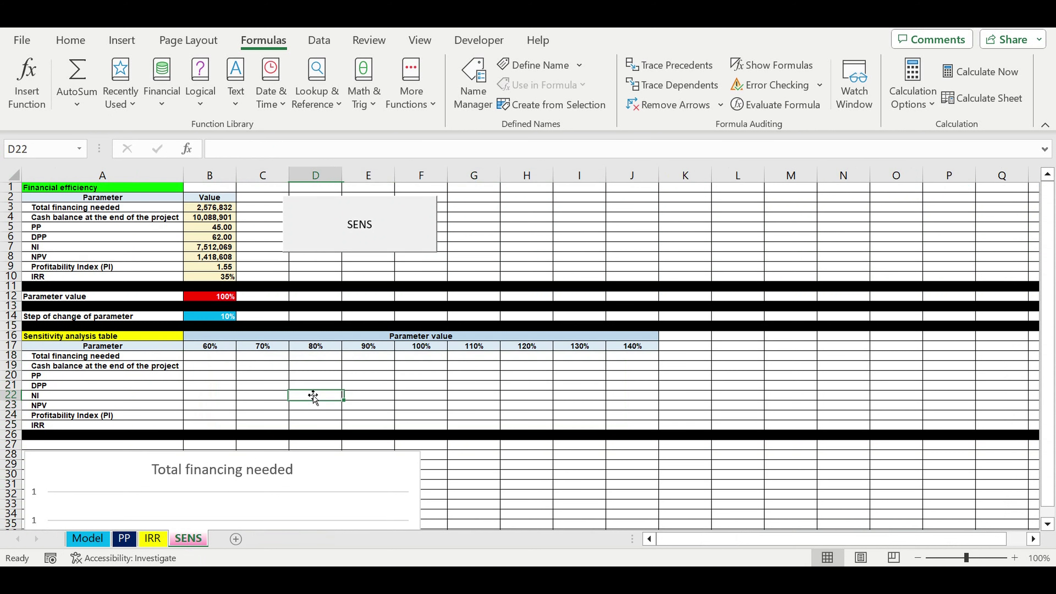
pyautogui.click(361, 229)
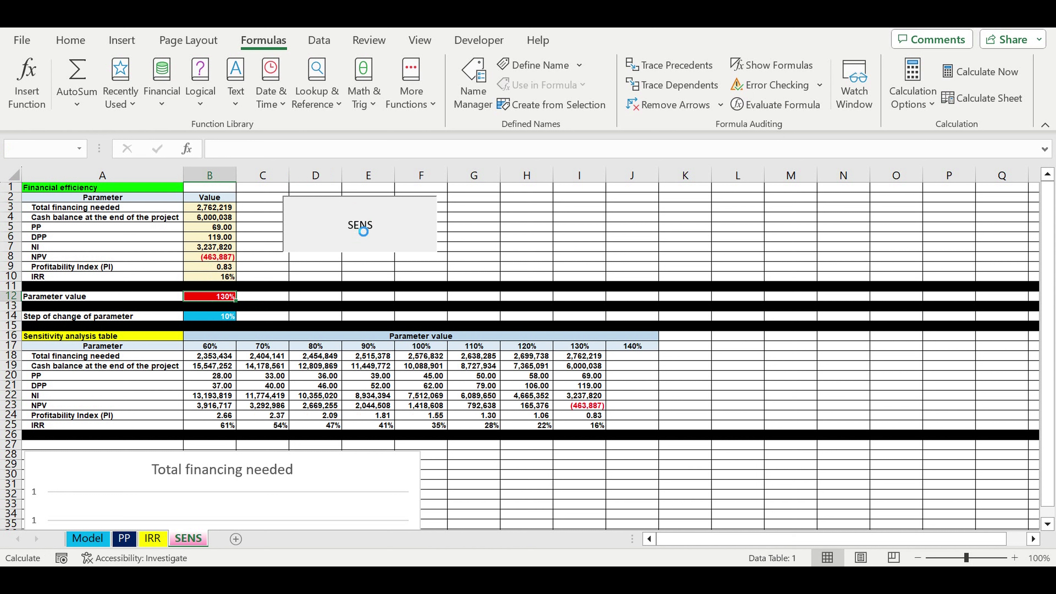
# - Rerun the payroll sensitivity analysis with the step of change of parameter set to 20% and review NI and NPV from 140% to 180%
pyautogui.click(212, 321)
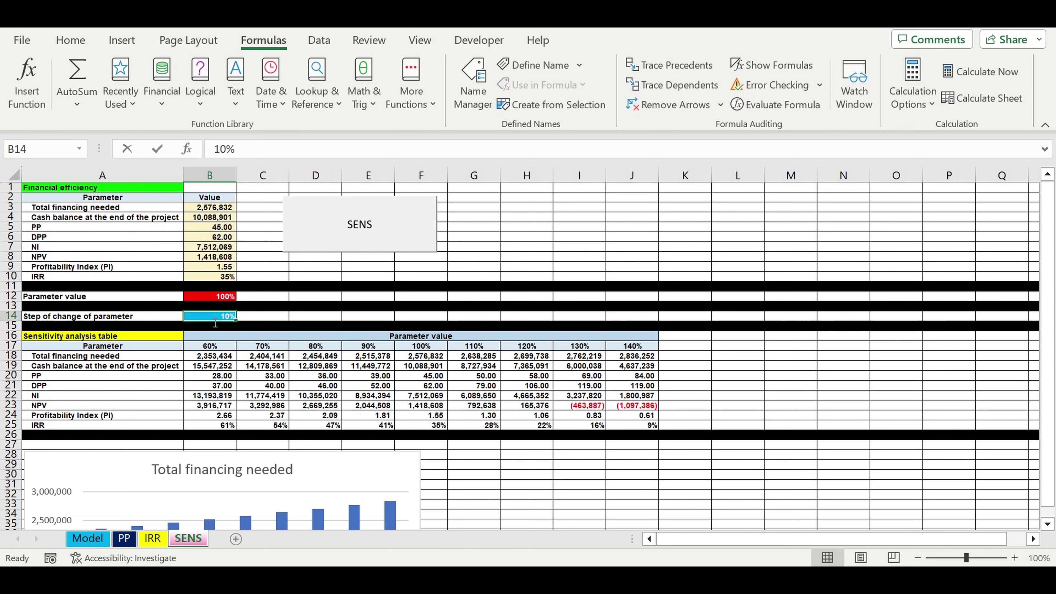
pyautogui.write('20')
pyautogui.press('Return')
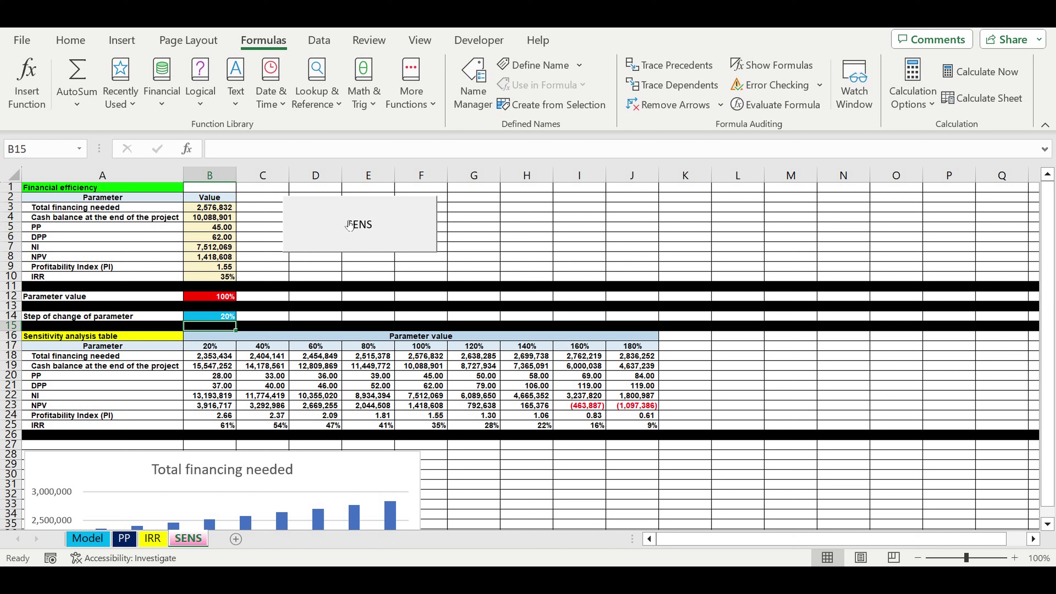
pyautogui.click(350, 236)
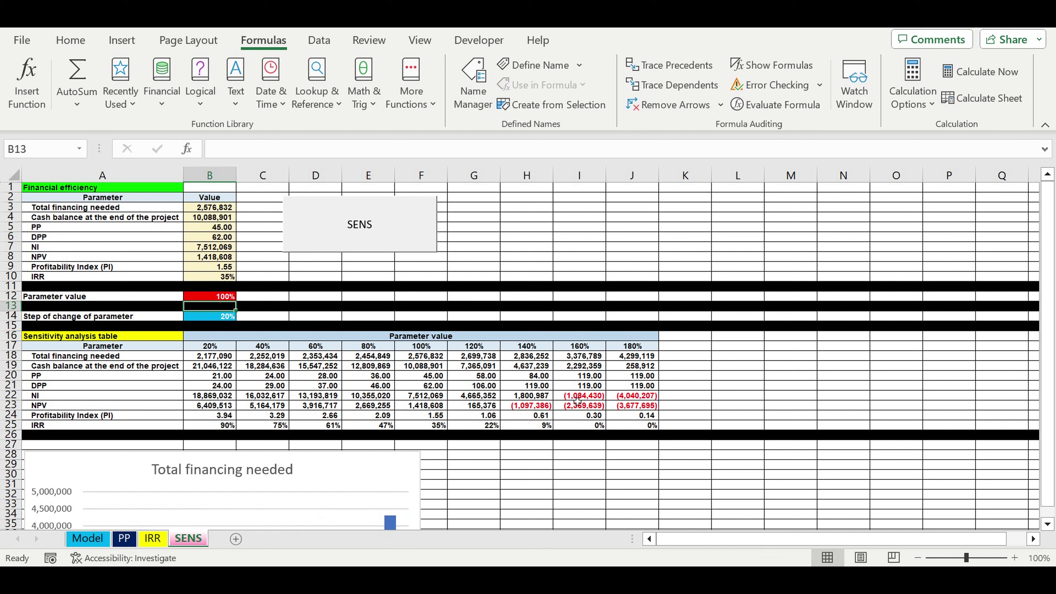
pyautogui.moveTo(582, 396); pyautogui.dragTo(615, 399)
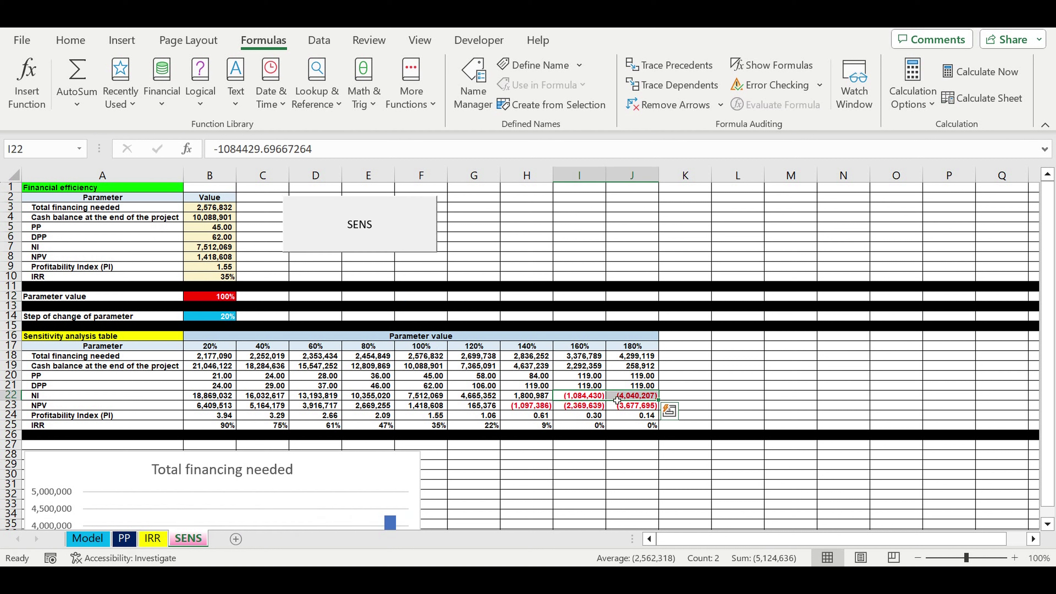
pyautogui.moveTo(536, 406); pyautogui.dragTo(619, 410)
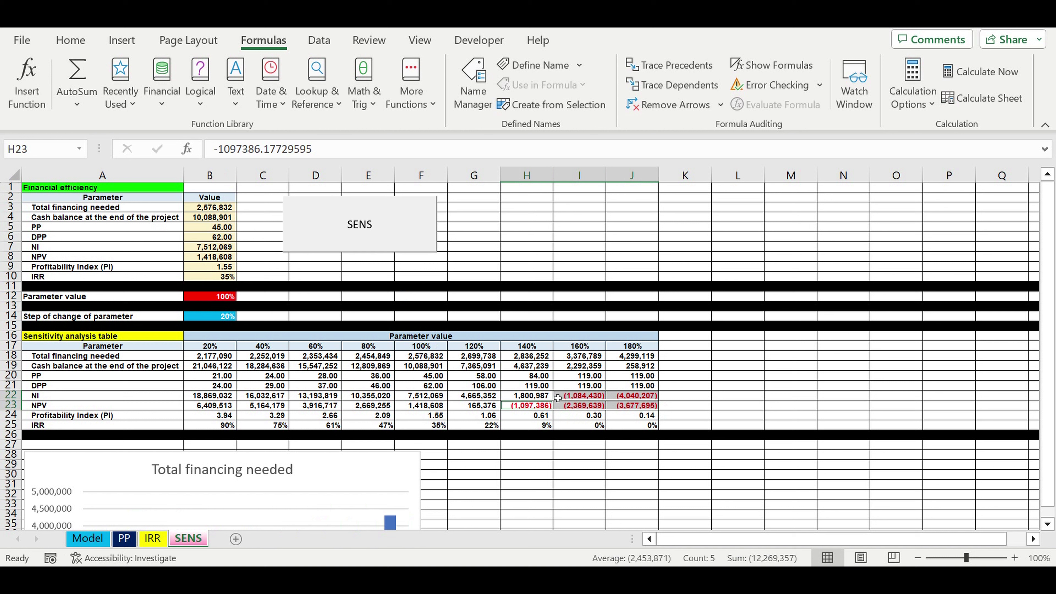
pyautogui.click(540, 368)
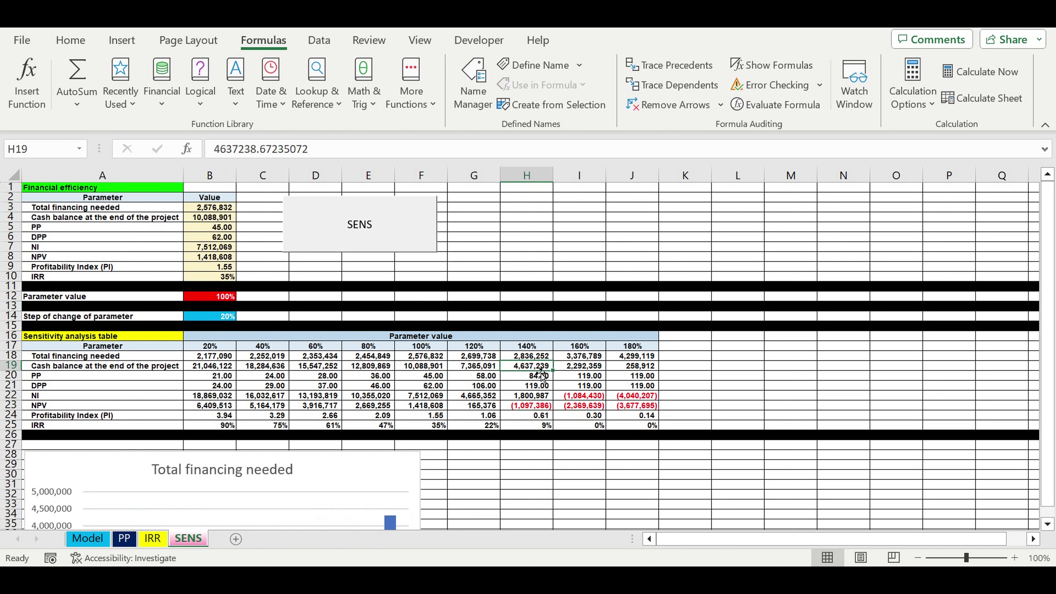